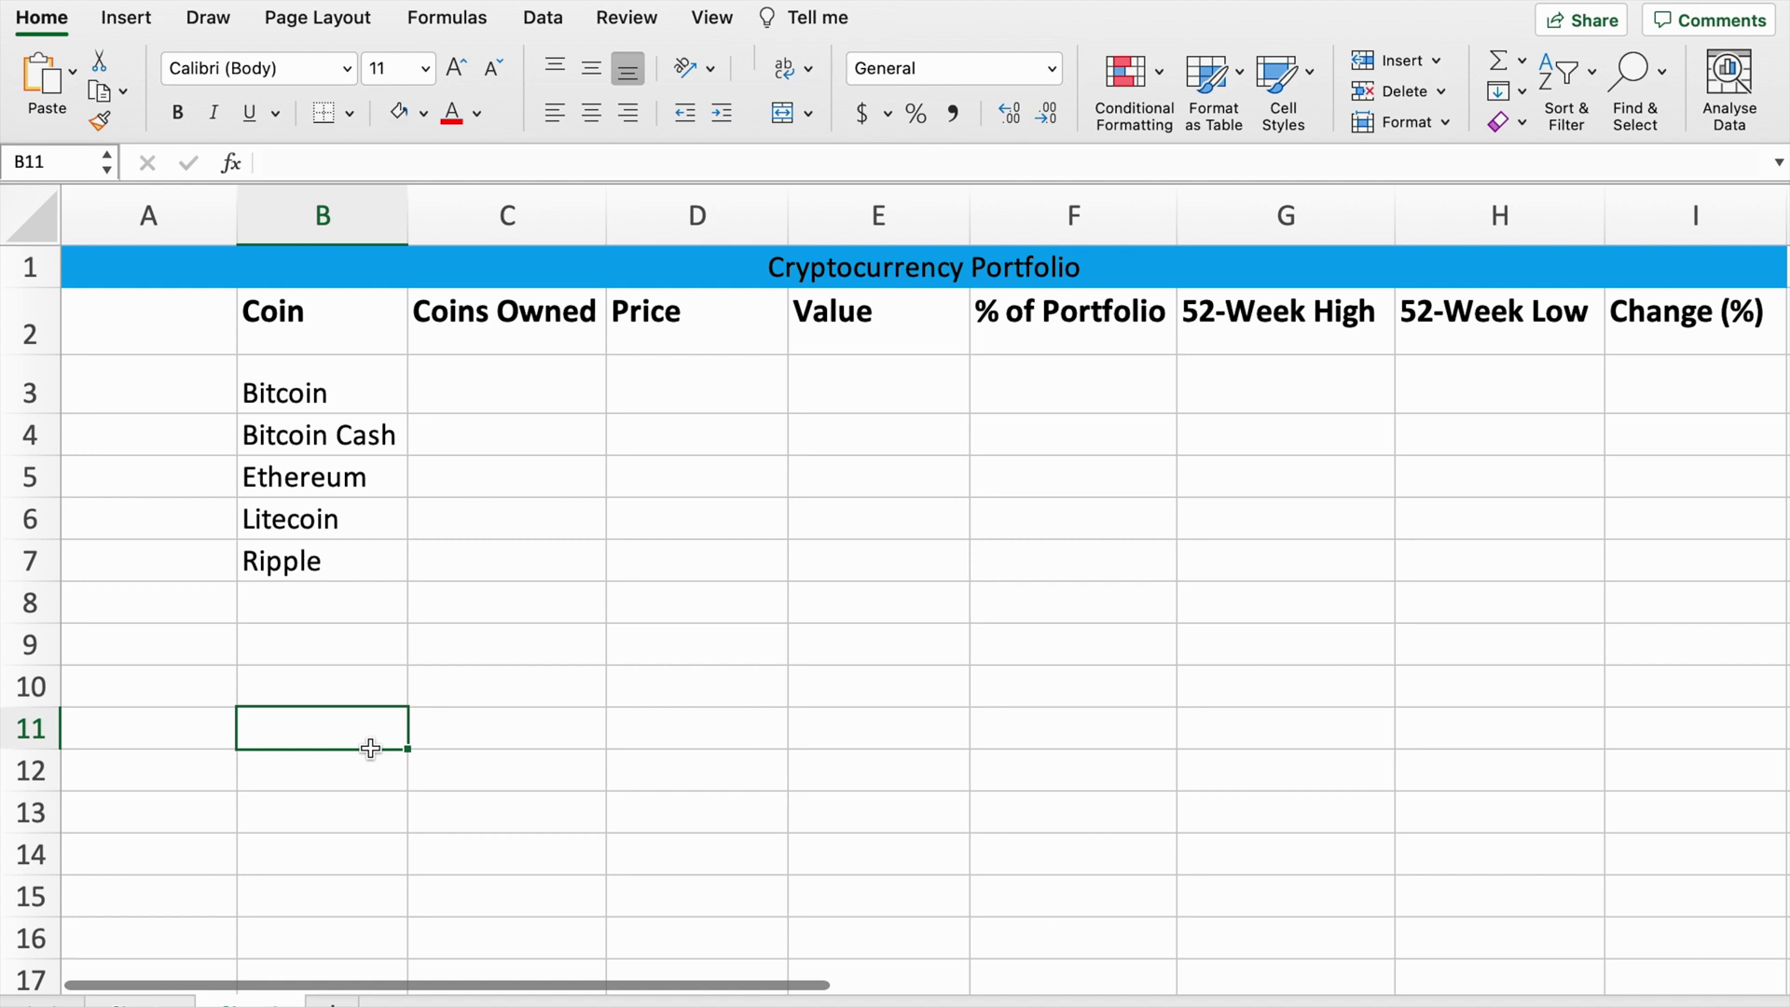
Step: Enter BTC/USD in cell A3 and convert it to a linked Stocks data type
key("ctrl+Up")
key("ctrl+Up")
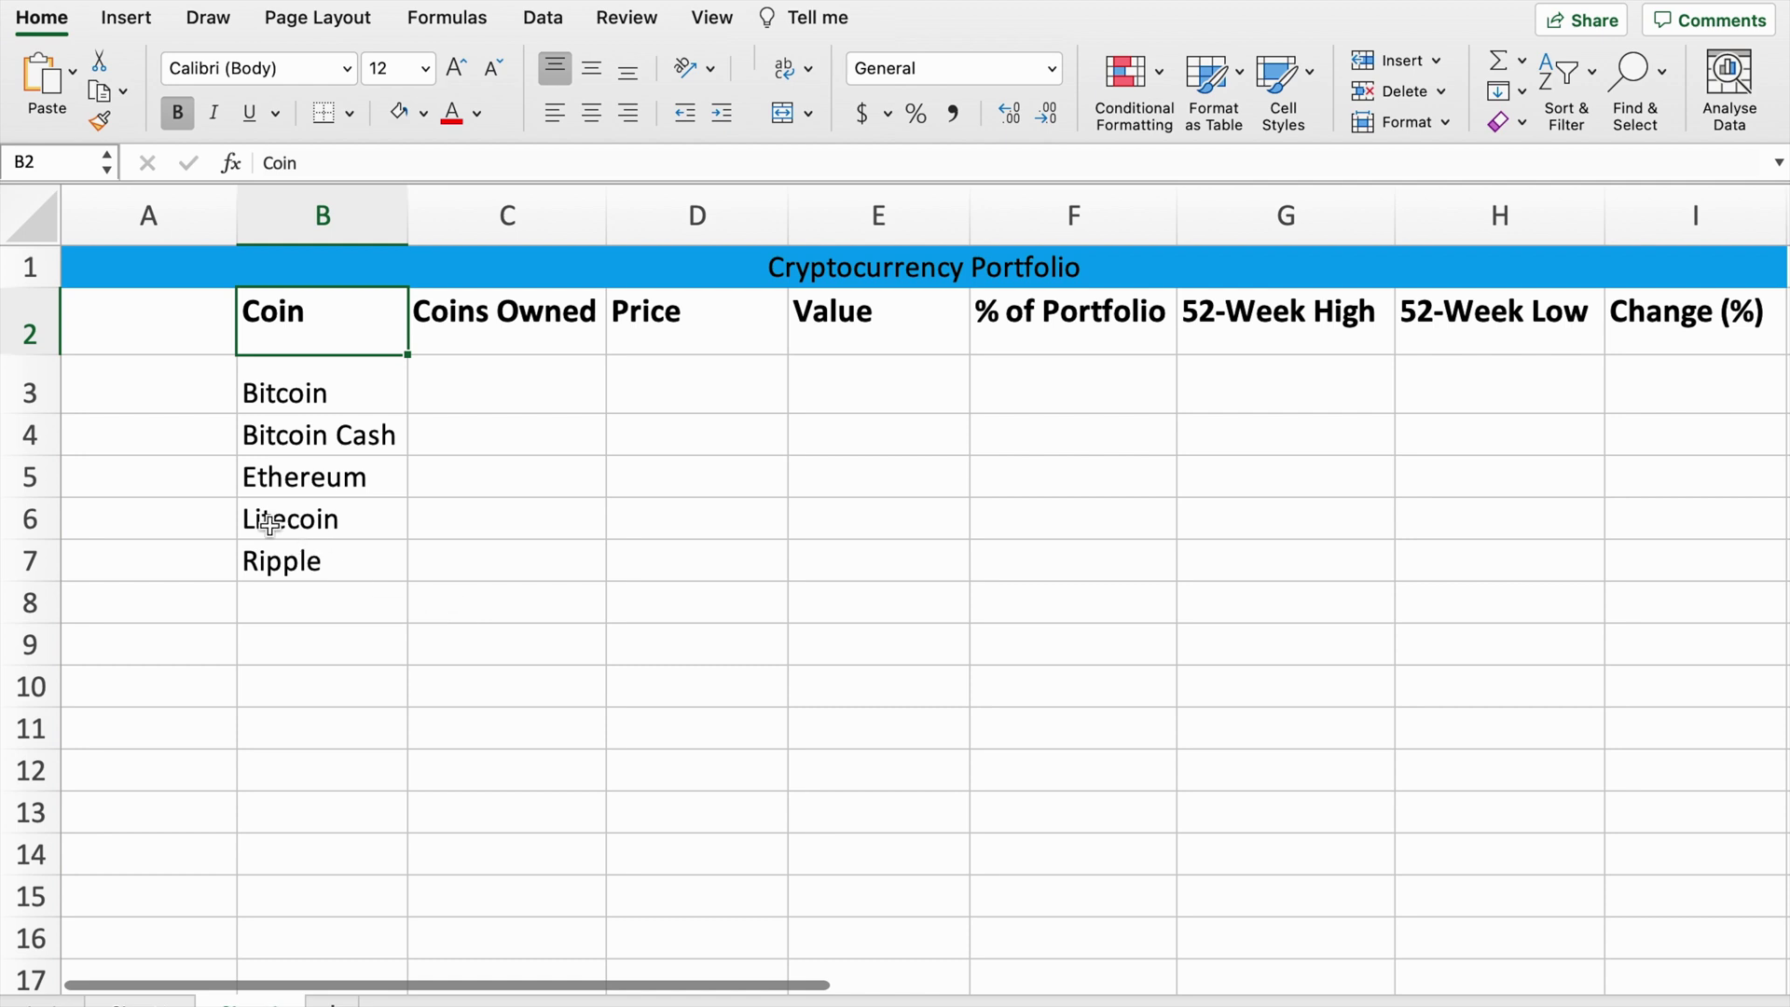
left_click(219, 367)
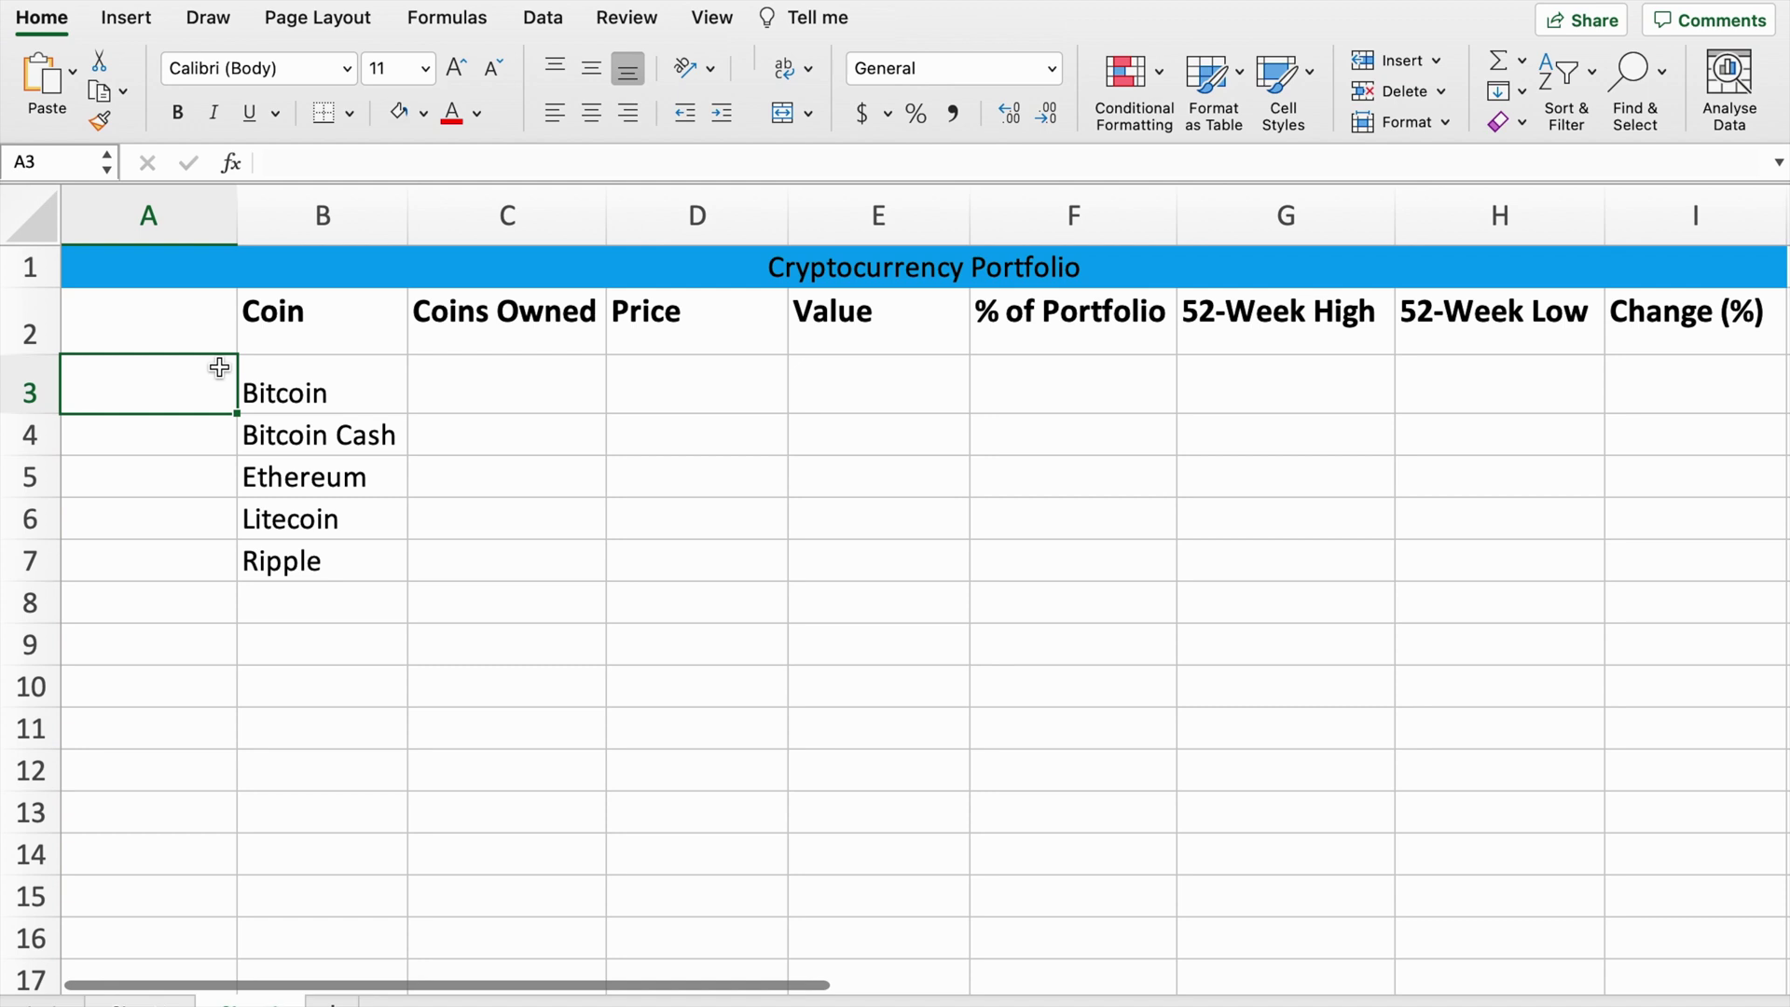
type("BT")
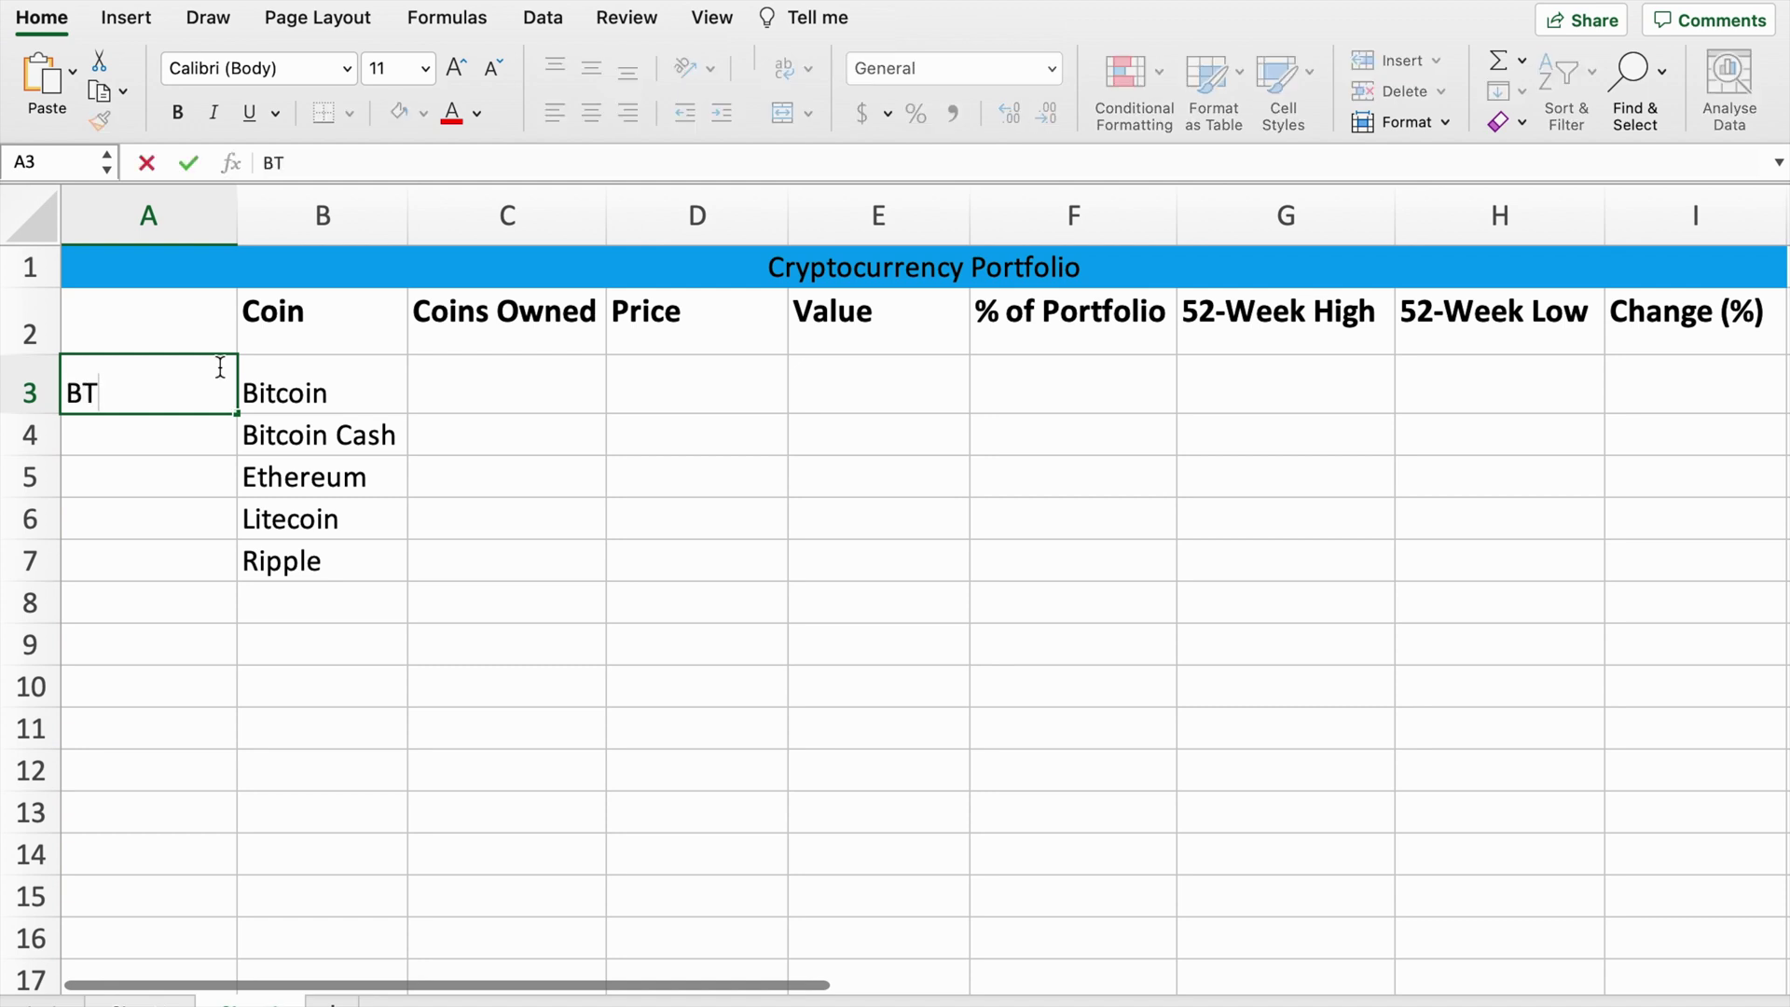
type("C/")
type("USD")
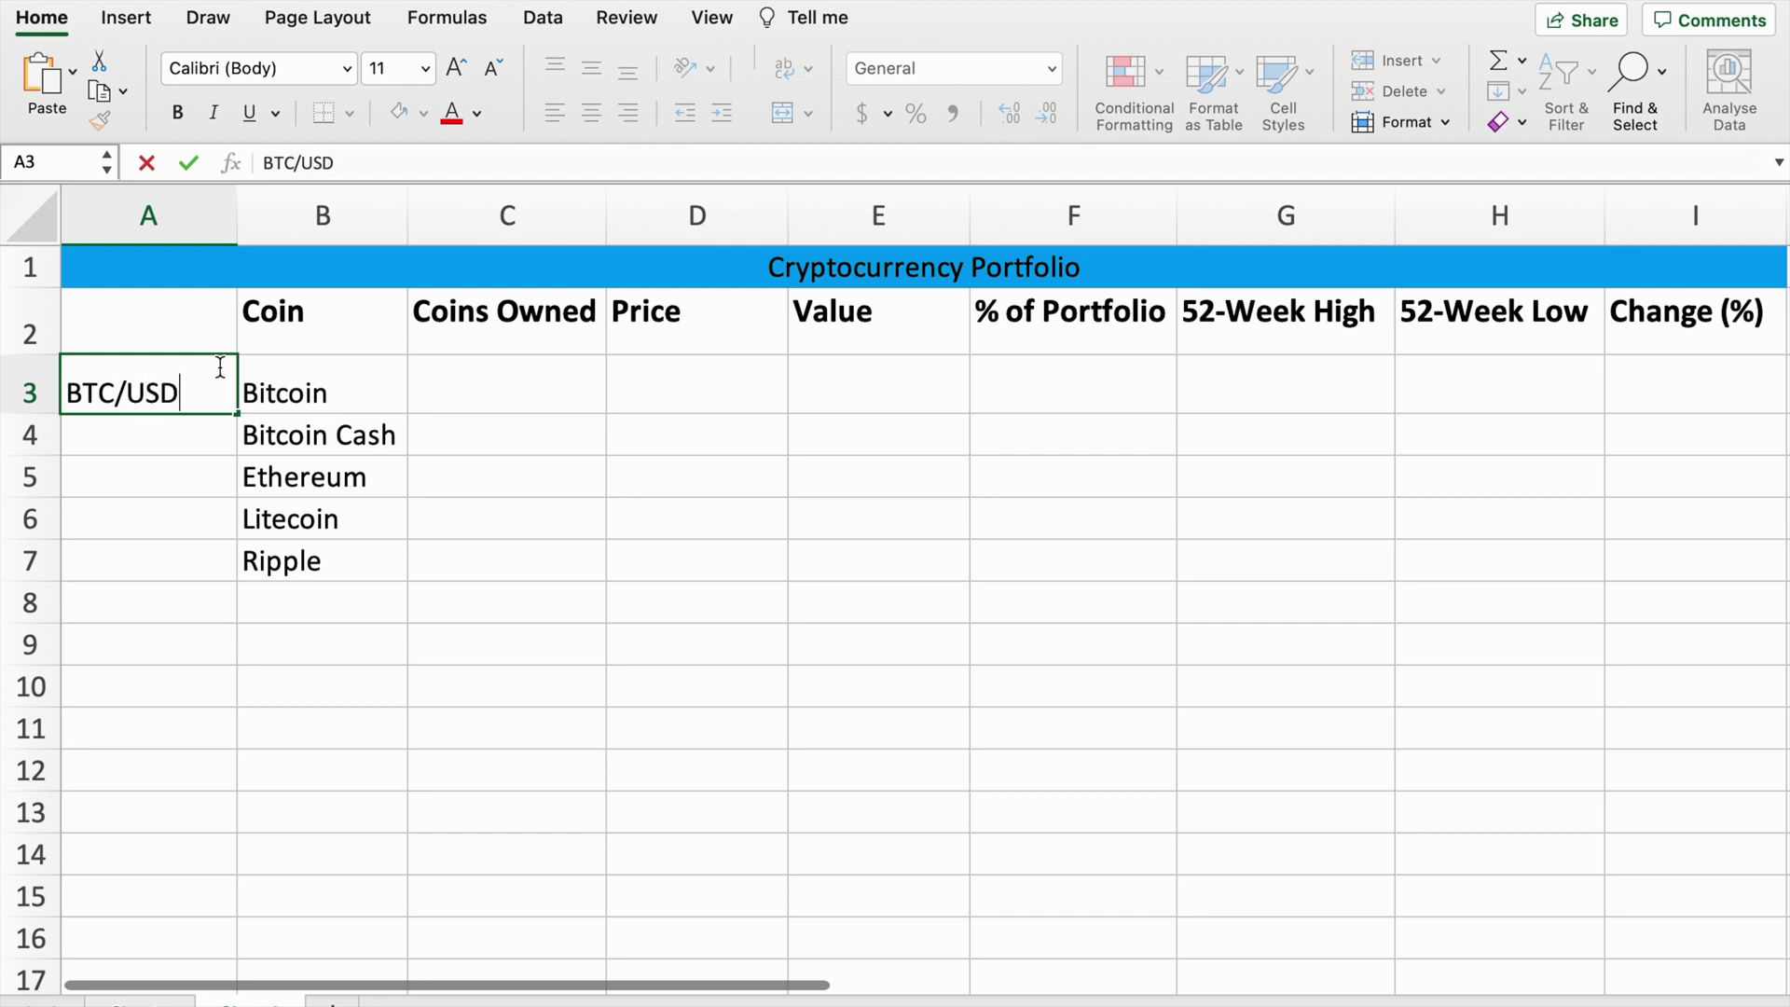
key("Return")
left_click(184, 382)
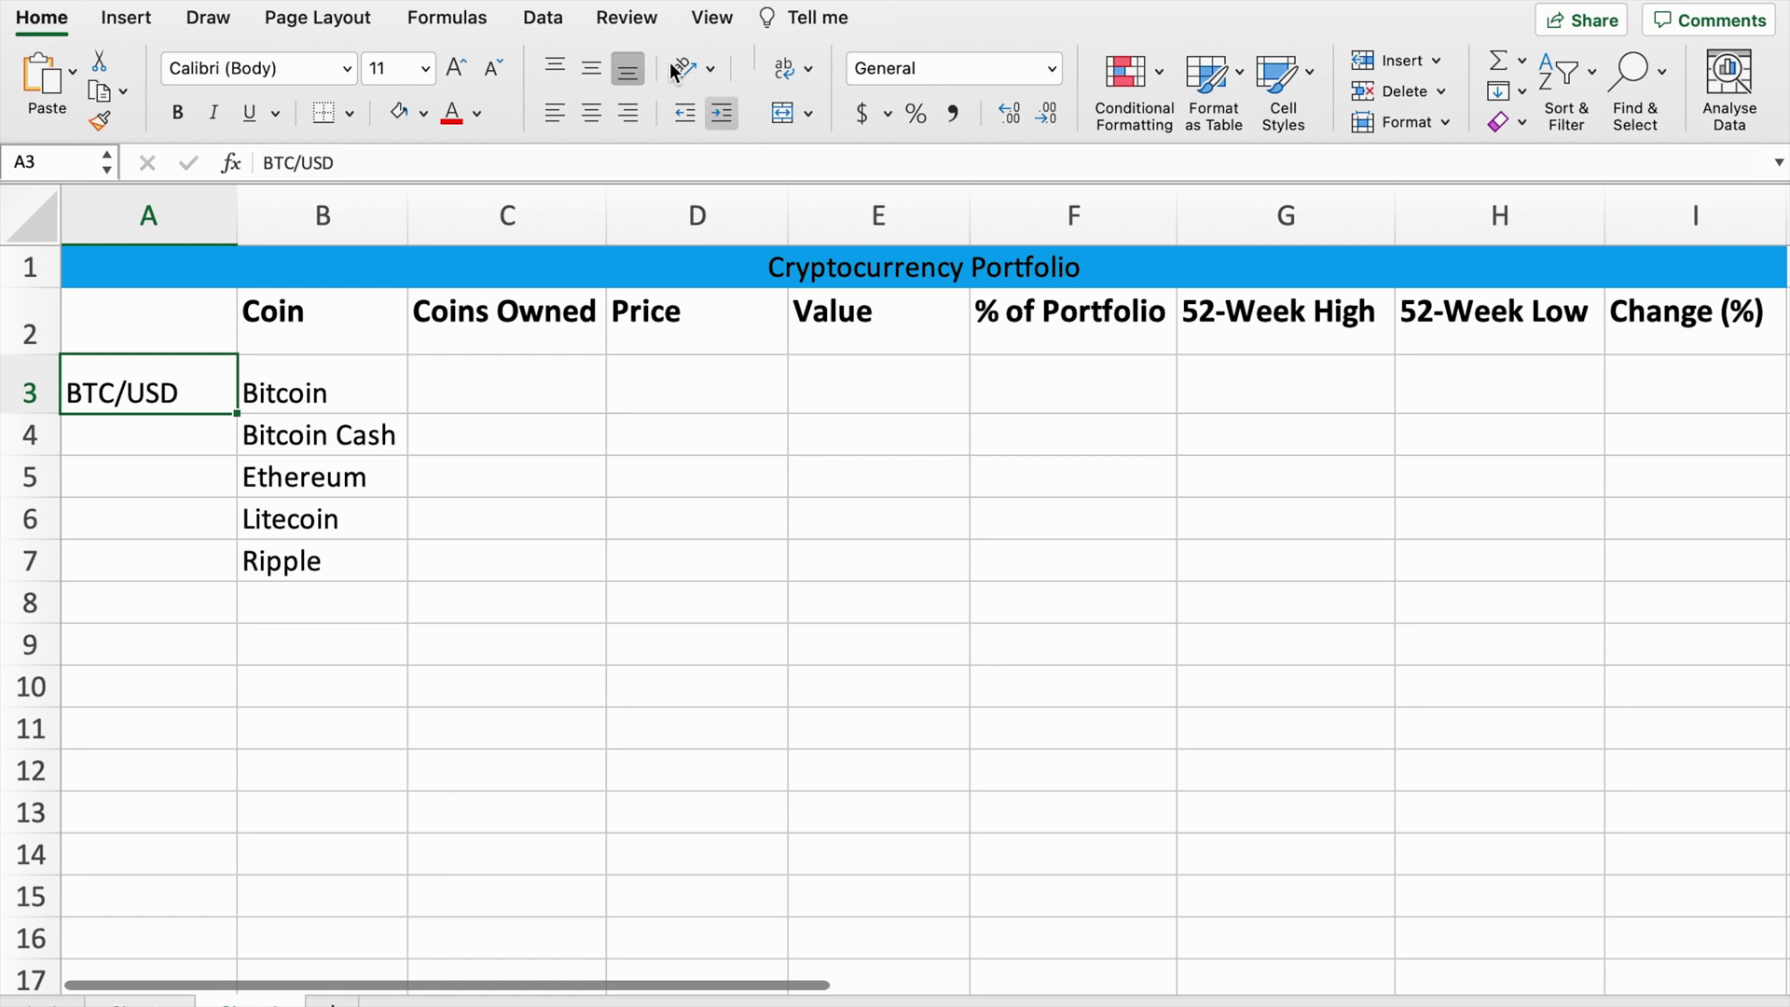
left_click(543, 17)
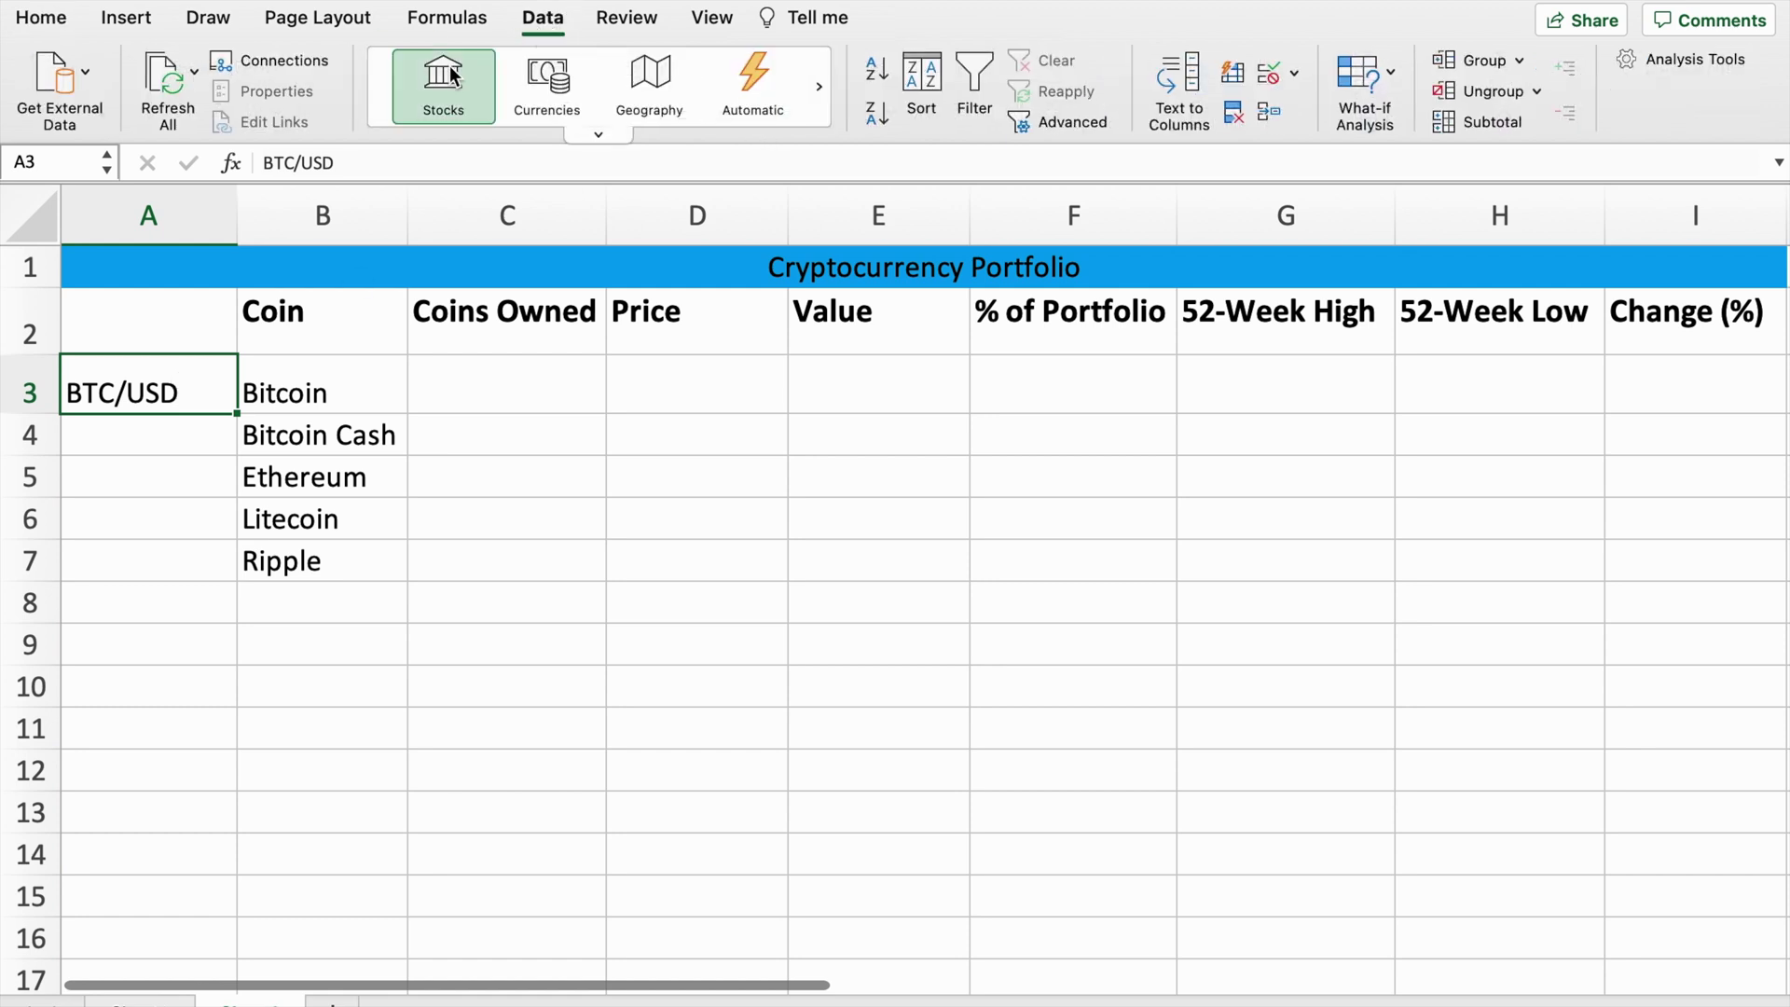
left_click(449, 66)
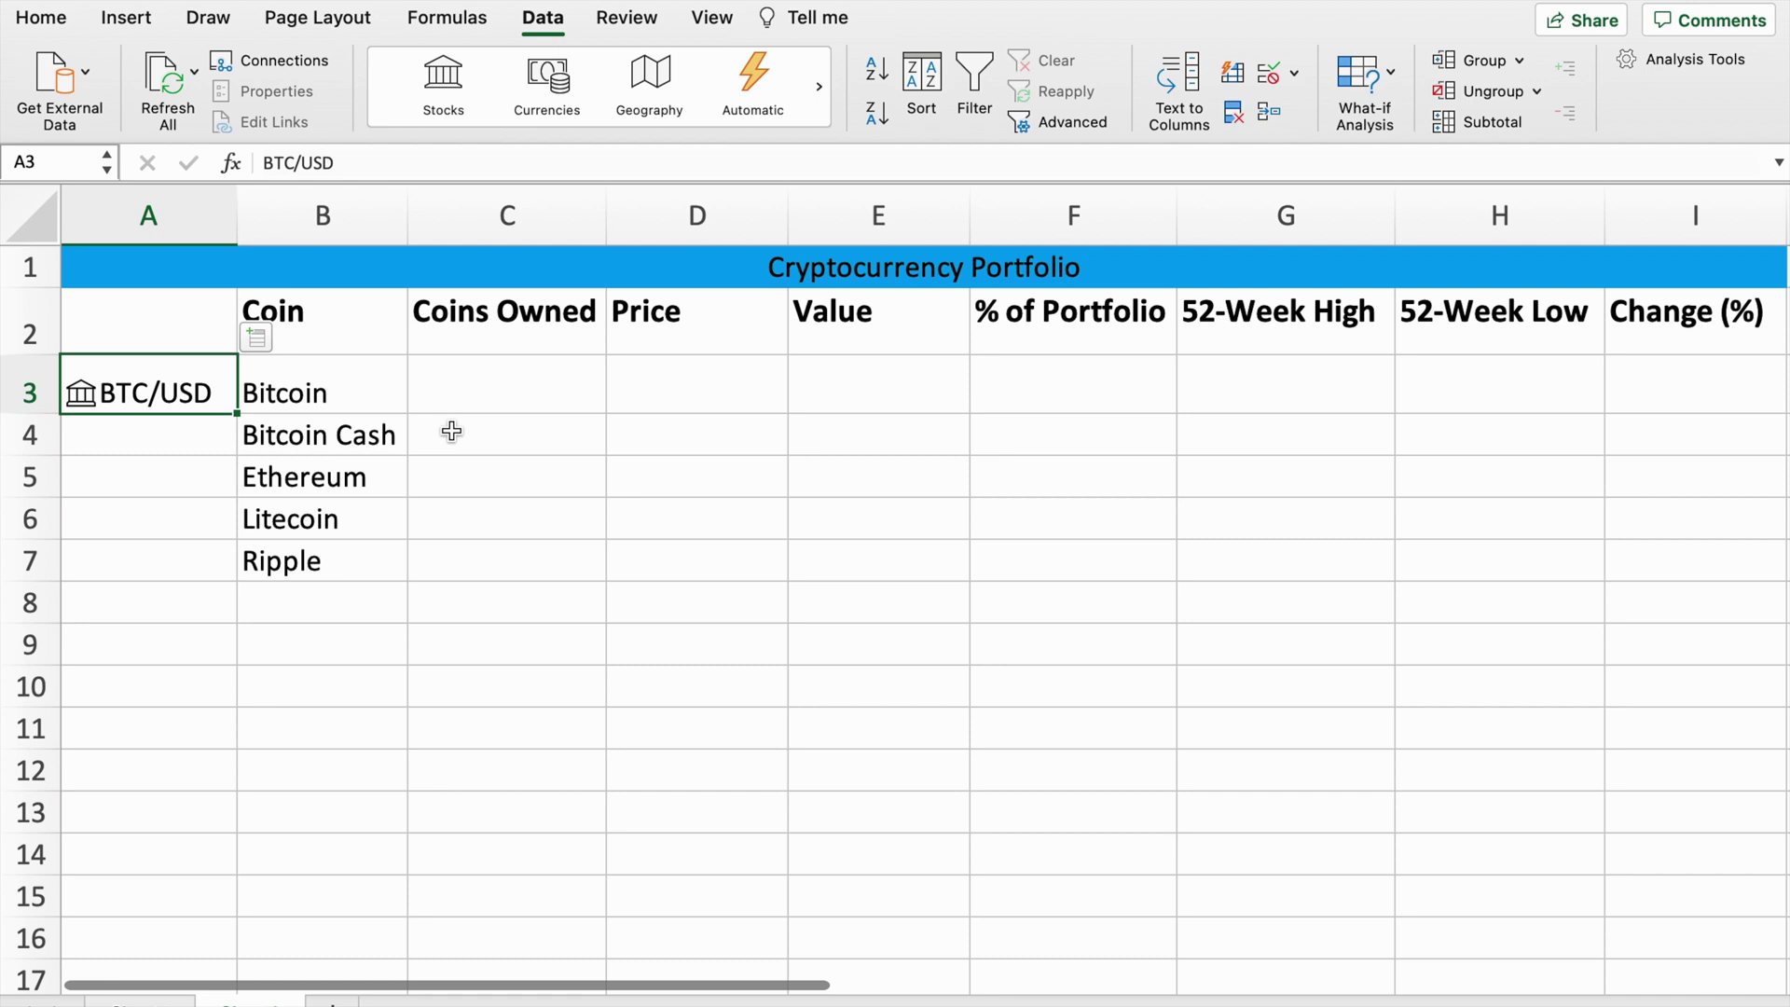
left_click(199, 433)
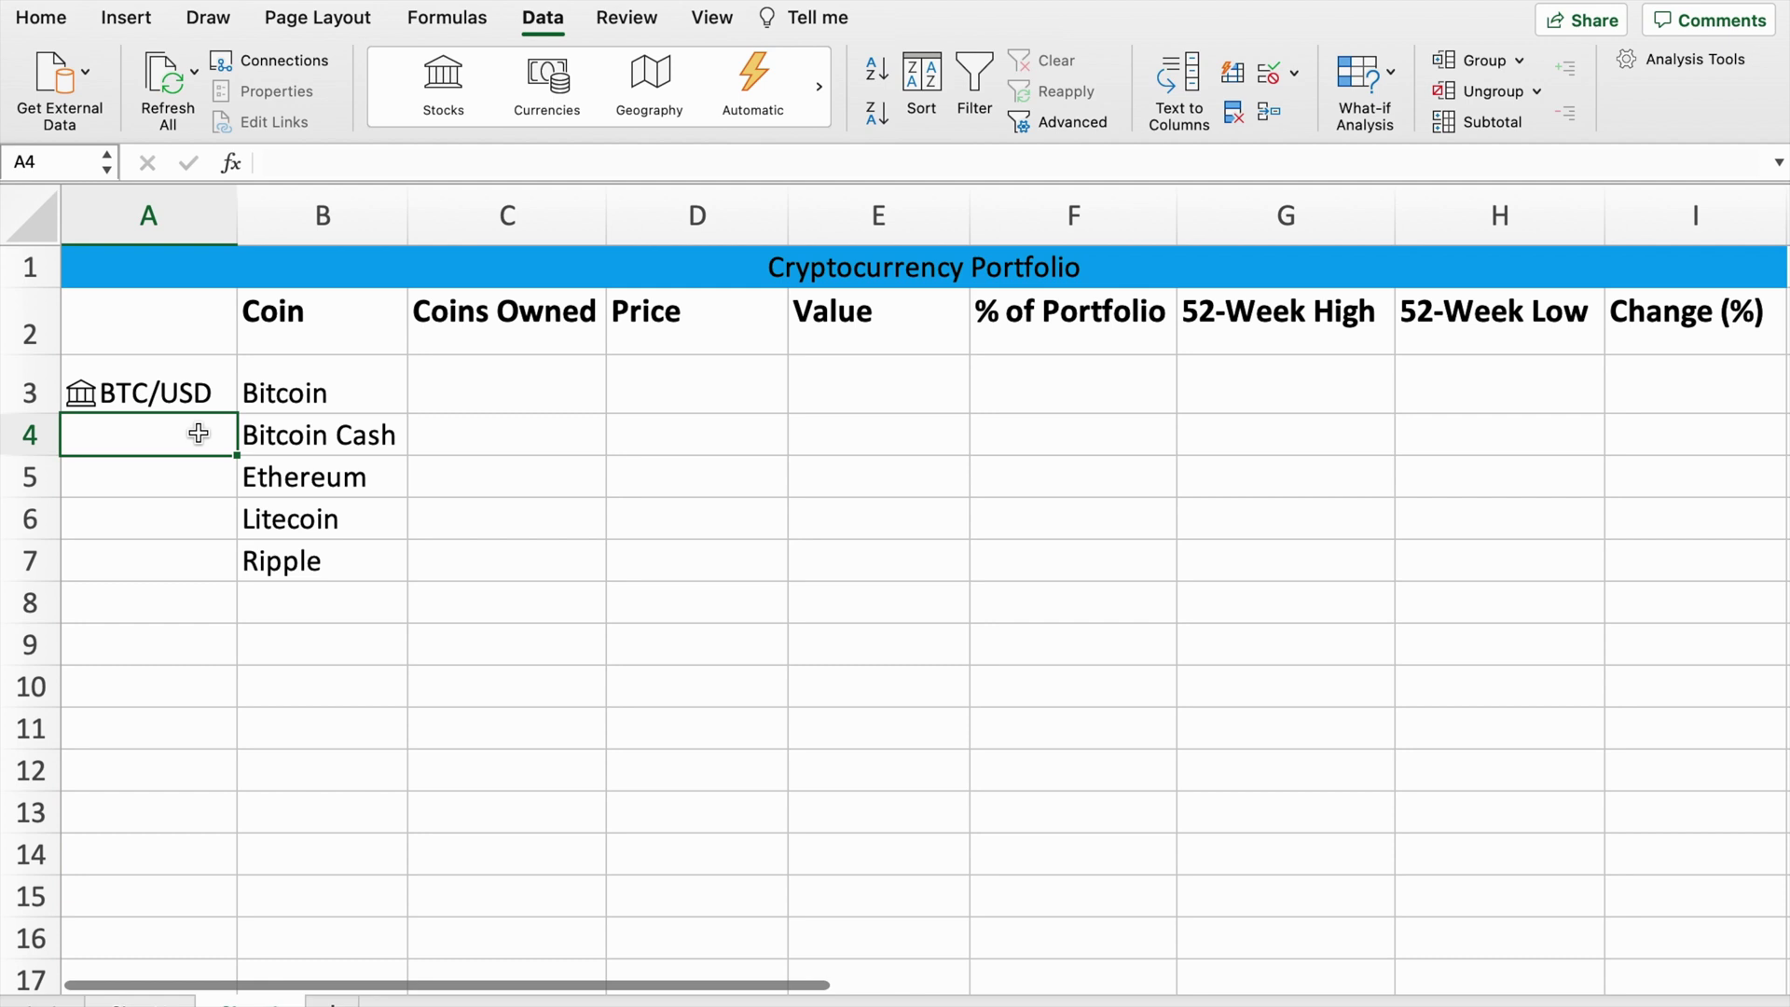
type("BTC/")
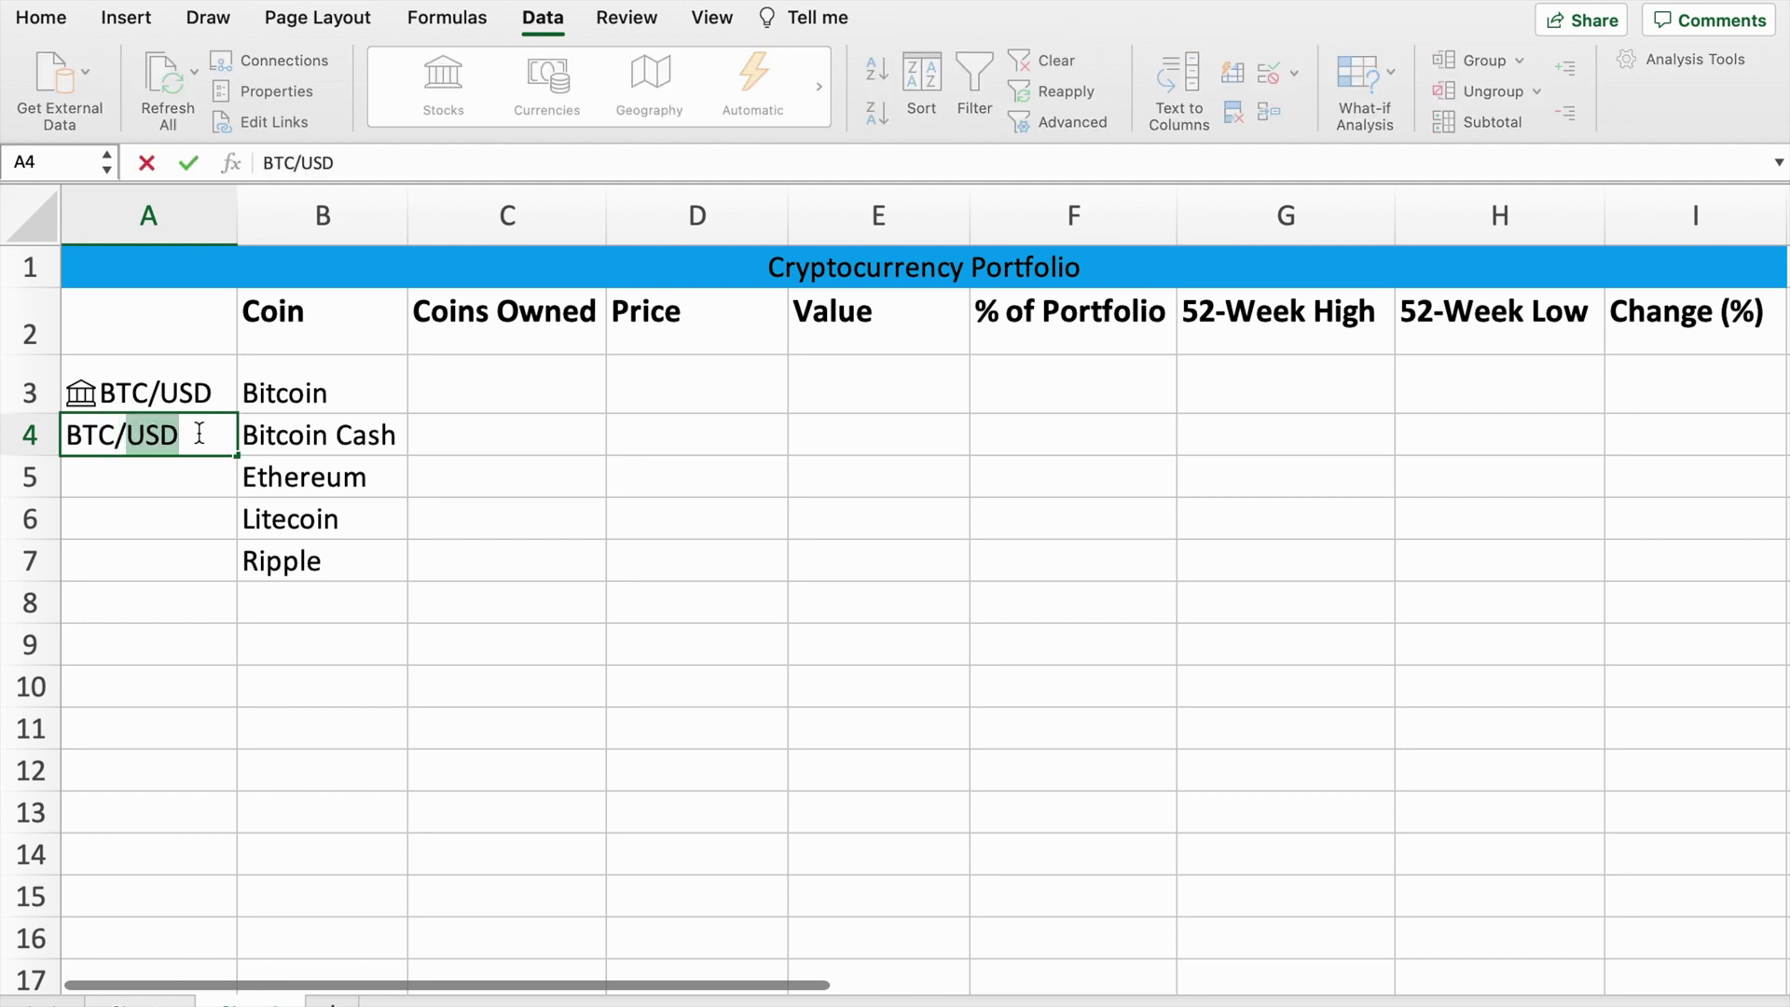
type("EUR")
key("Return")
left_click(198, 434)
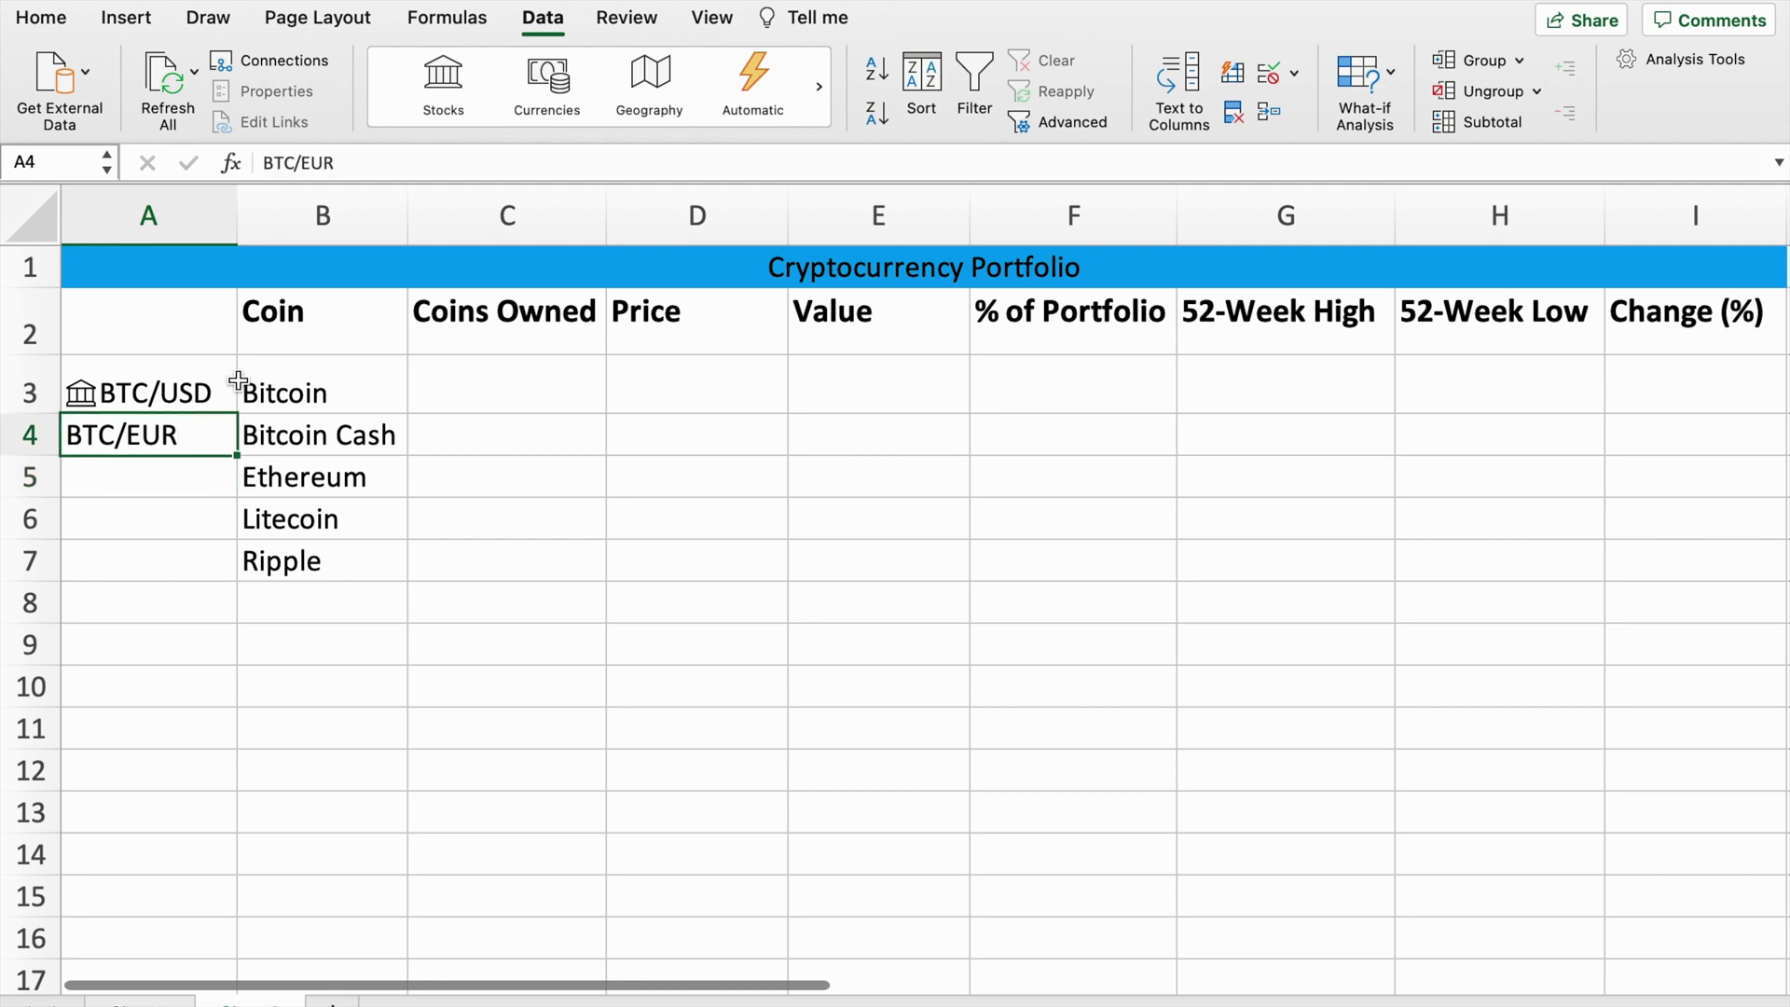
left_click(461, 73)
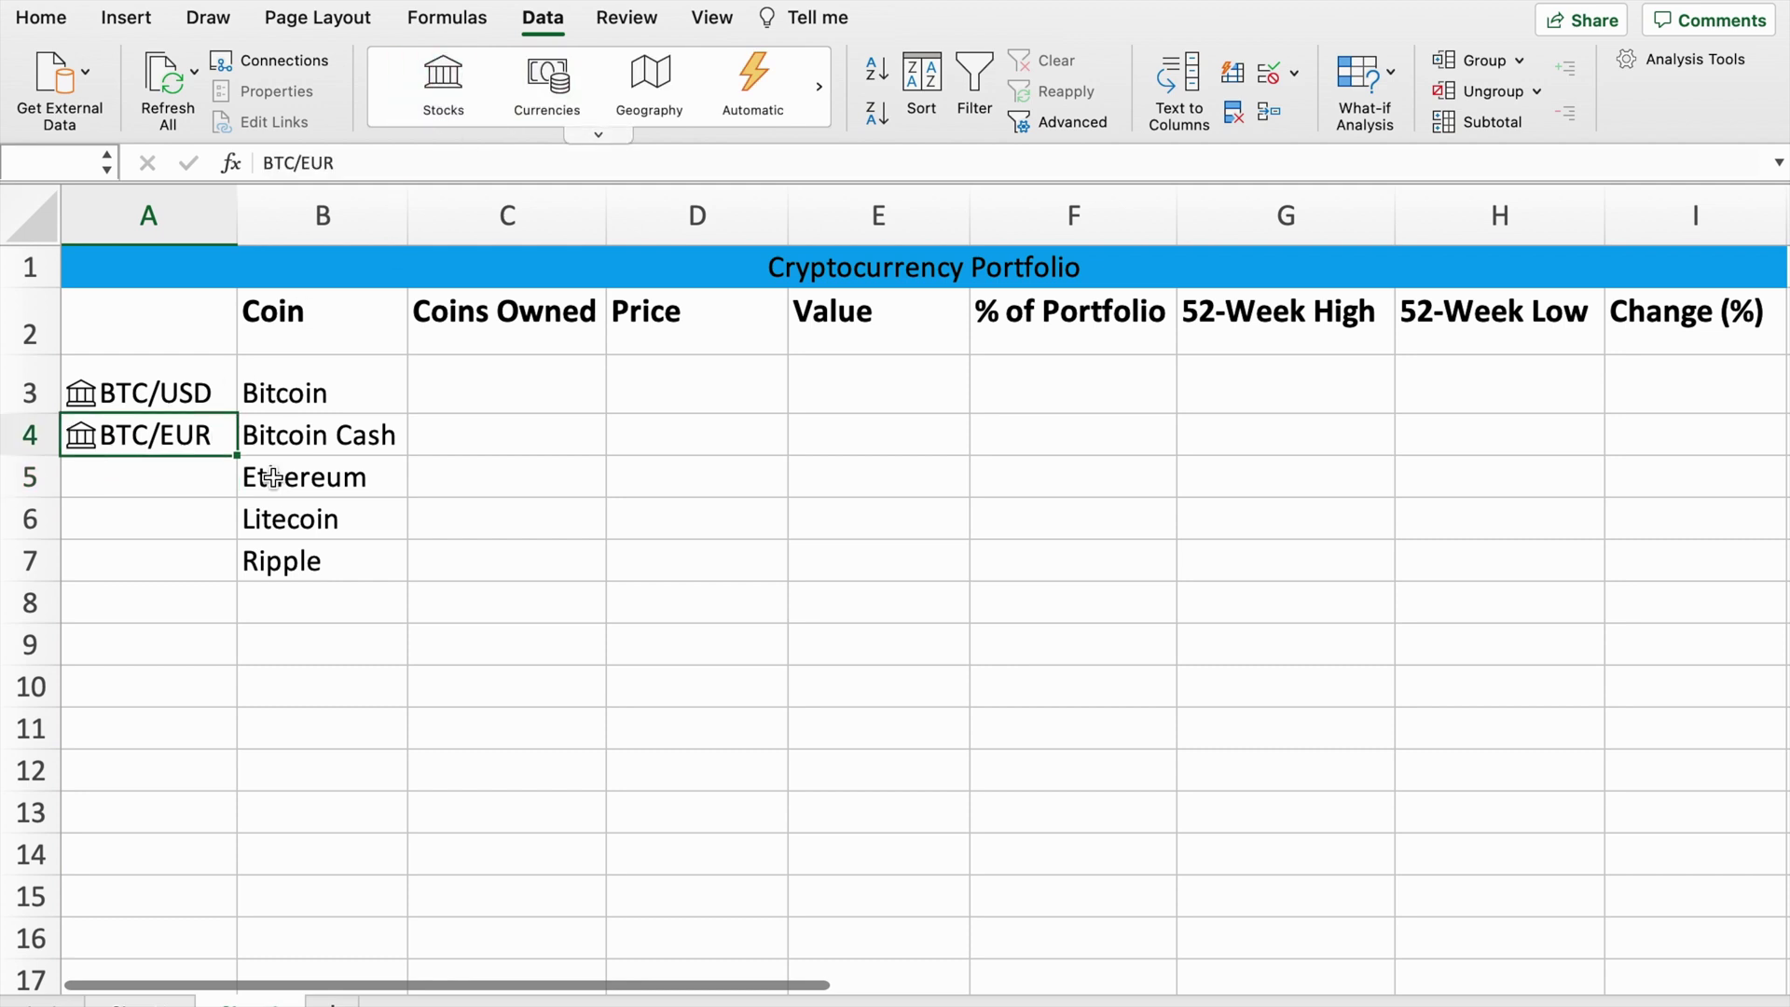
type("BTC")
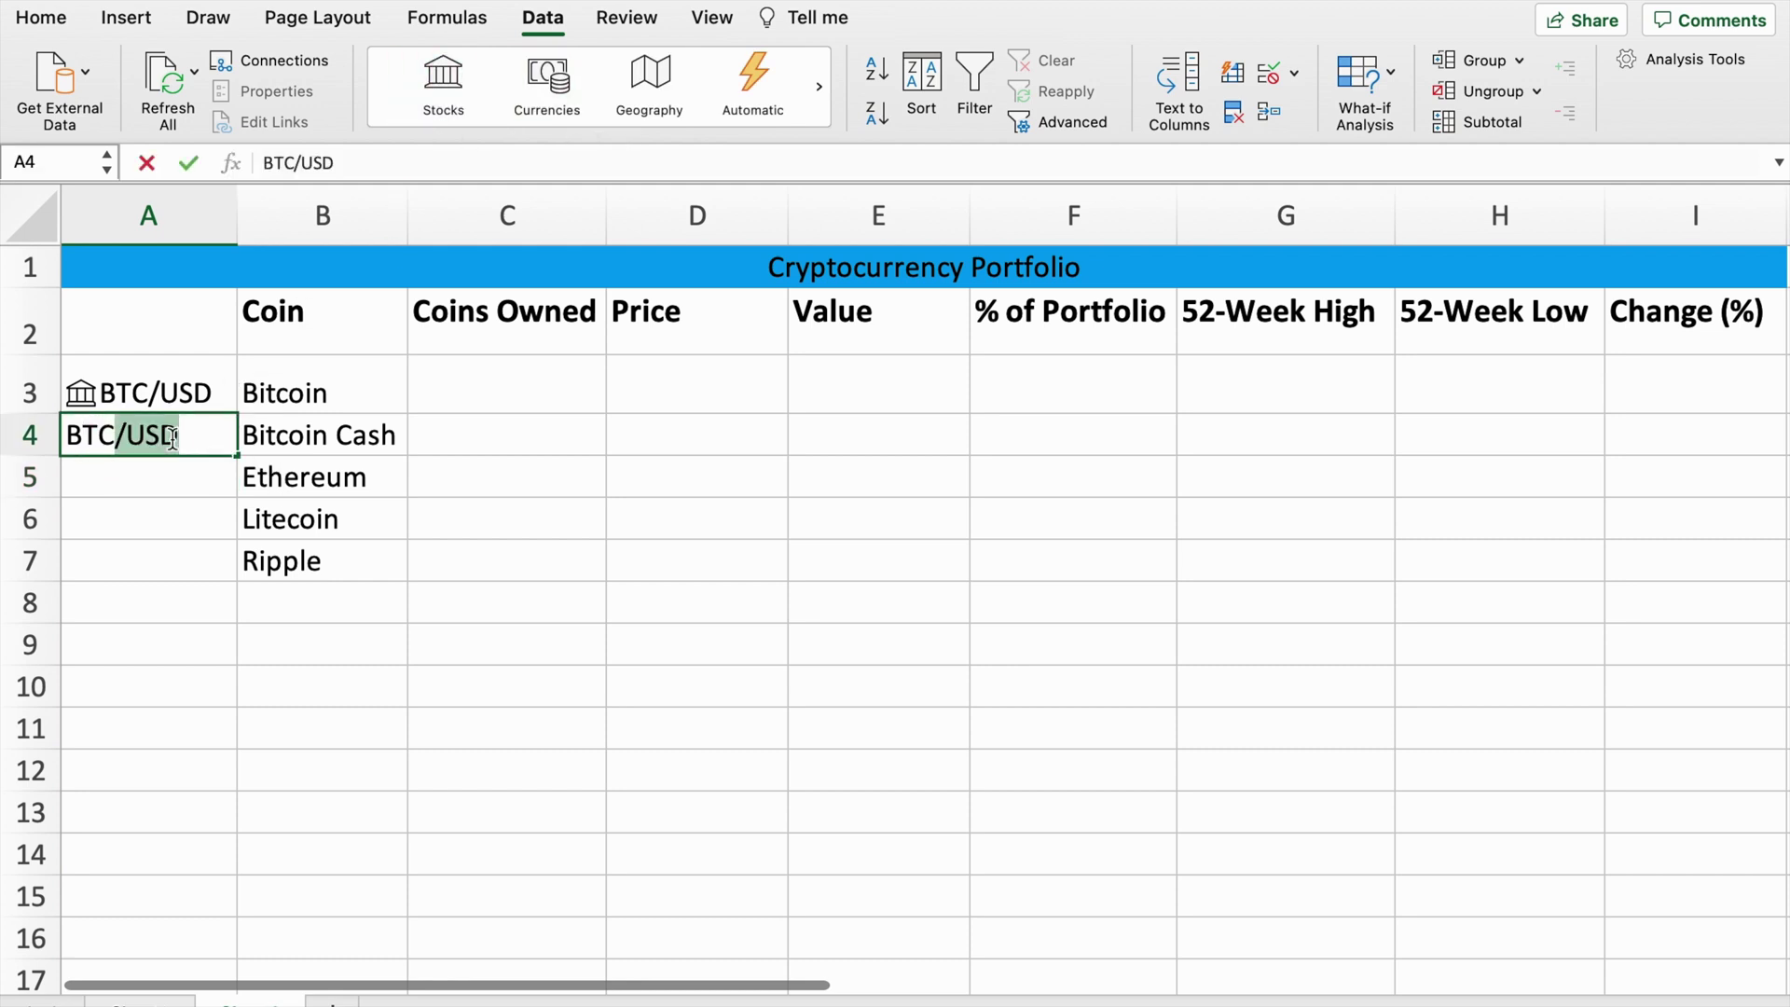
type("/AUD")
key("Return")
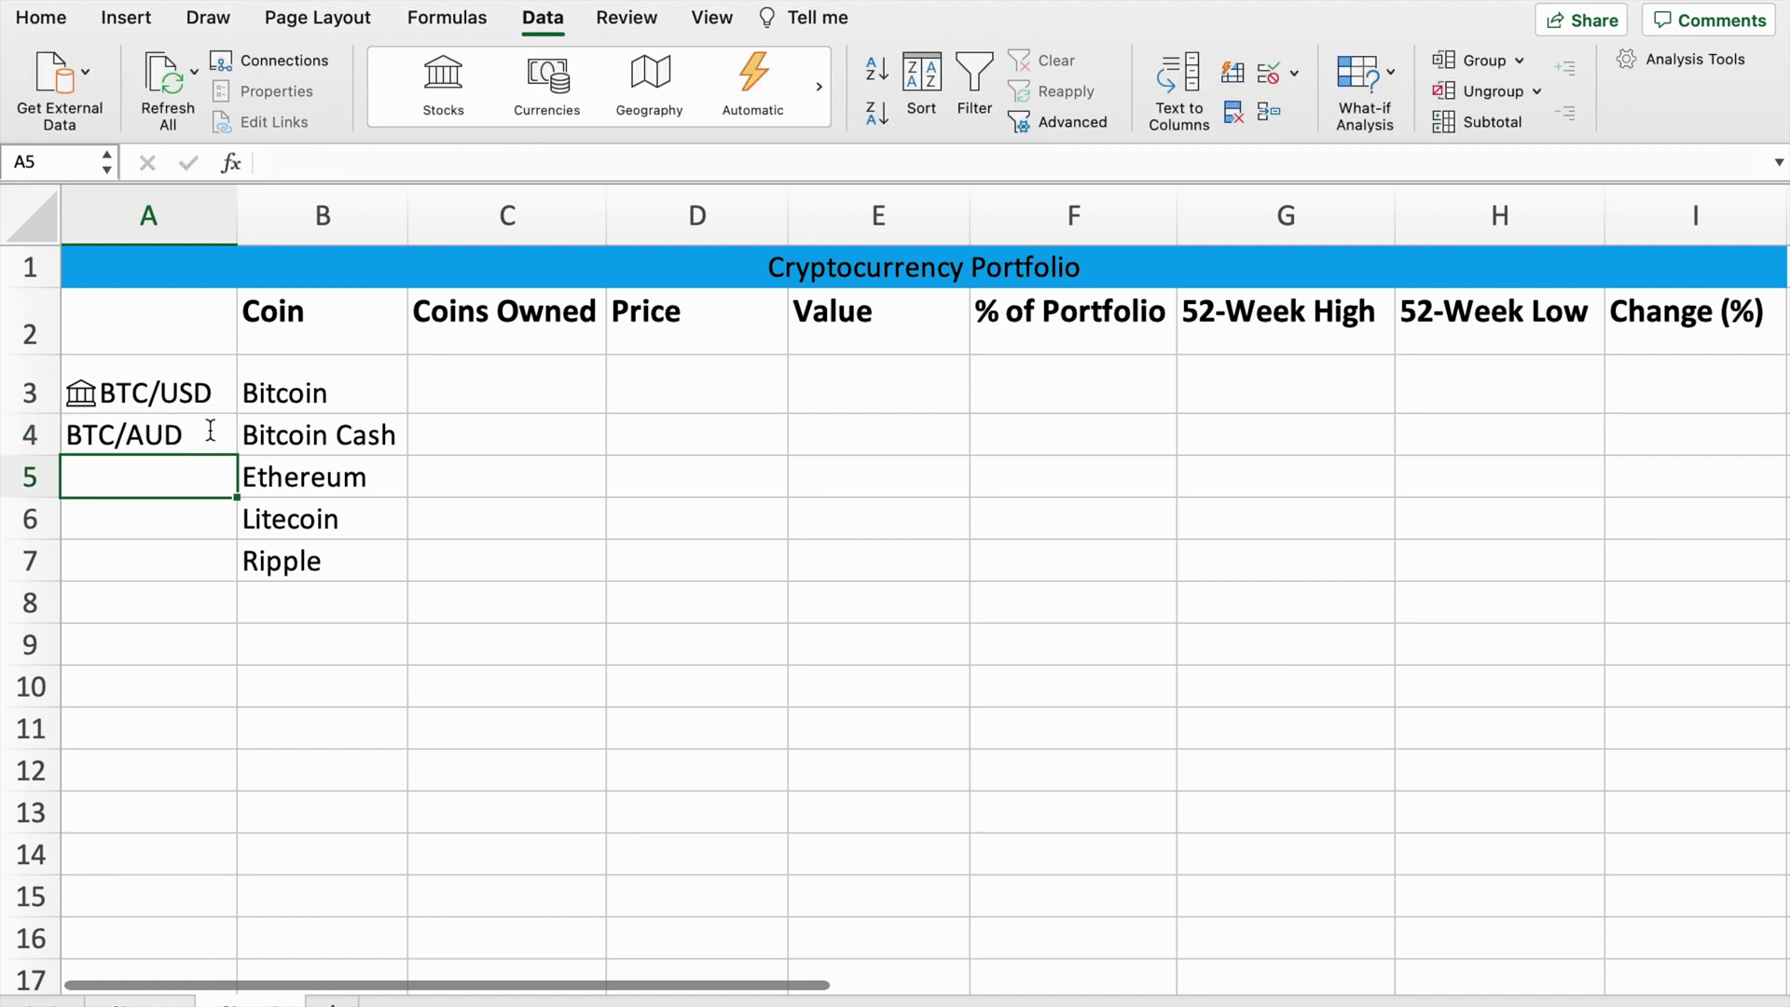
left_click(210, 431)
left_click(461, 73)
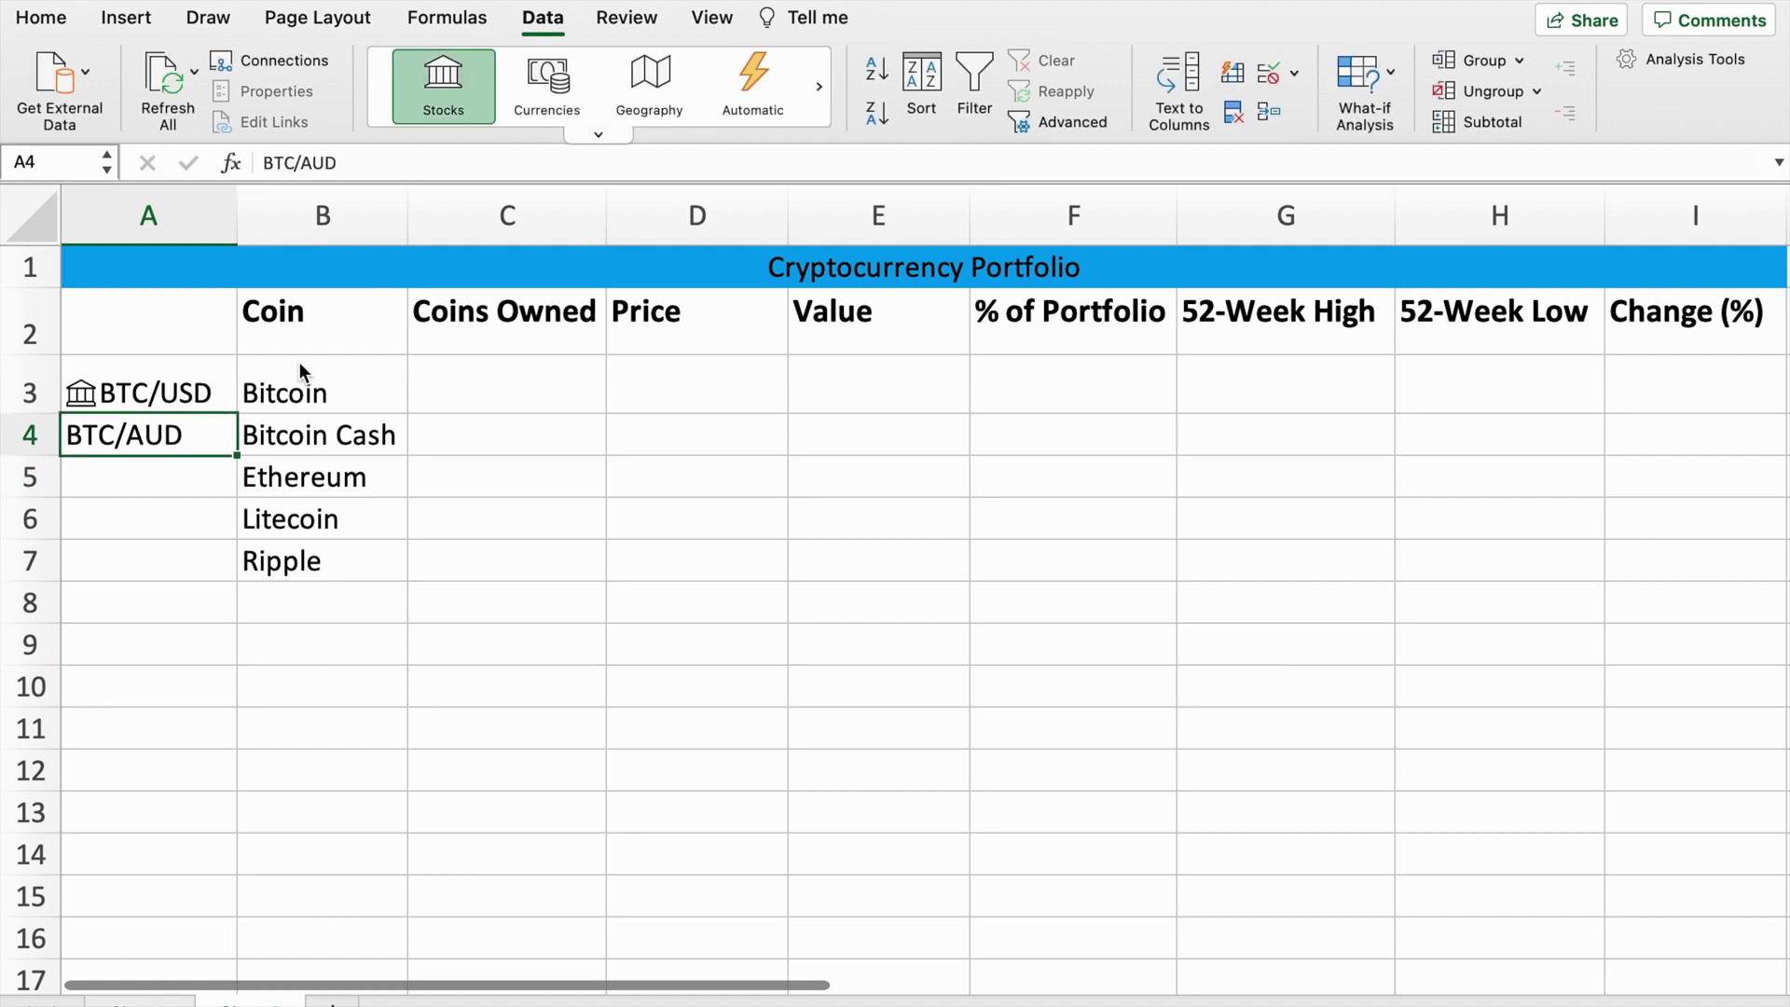
key("Delete")
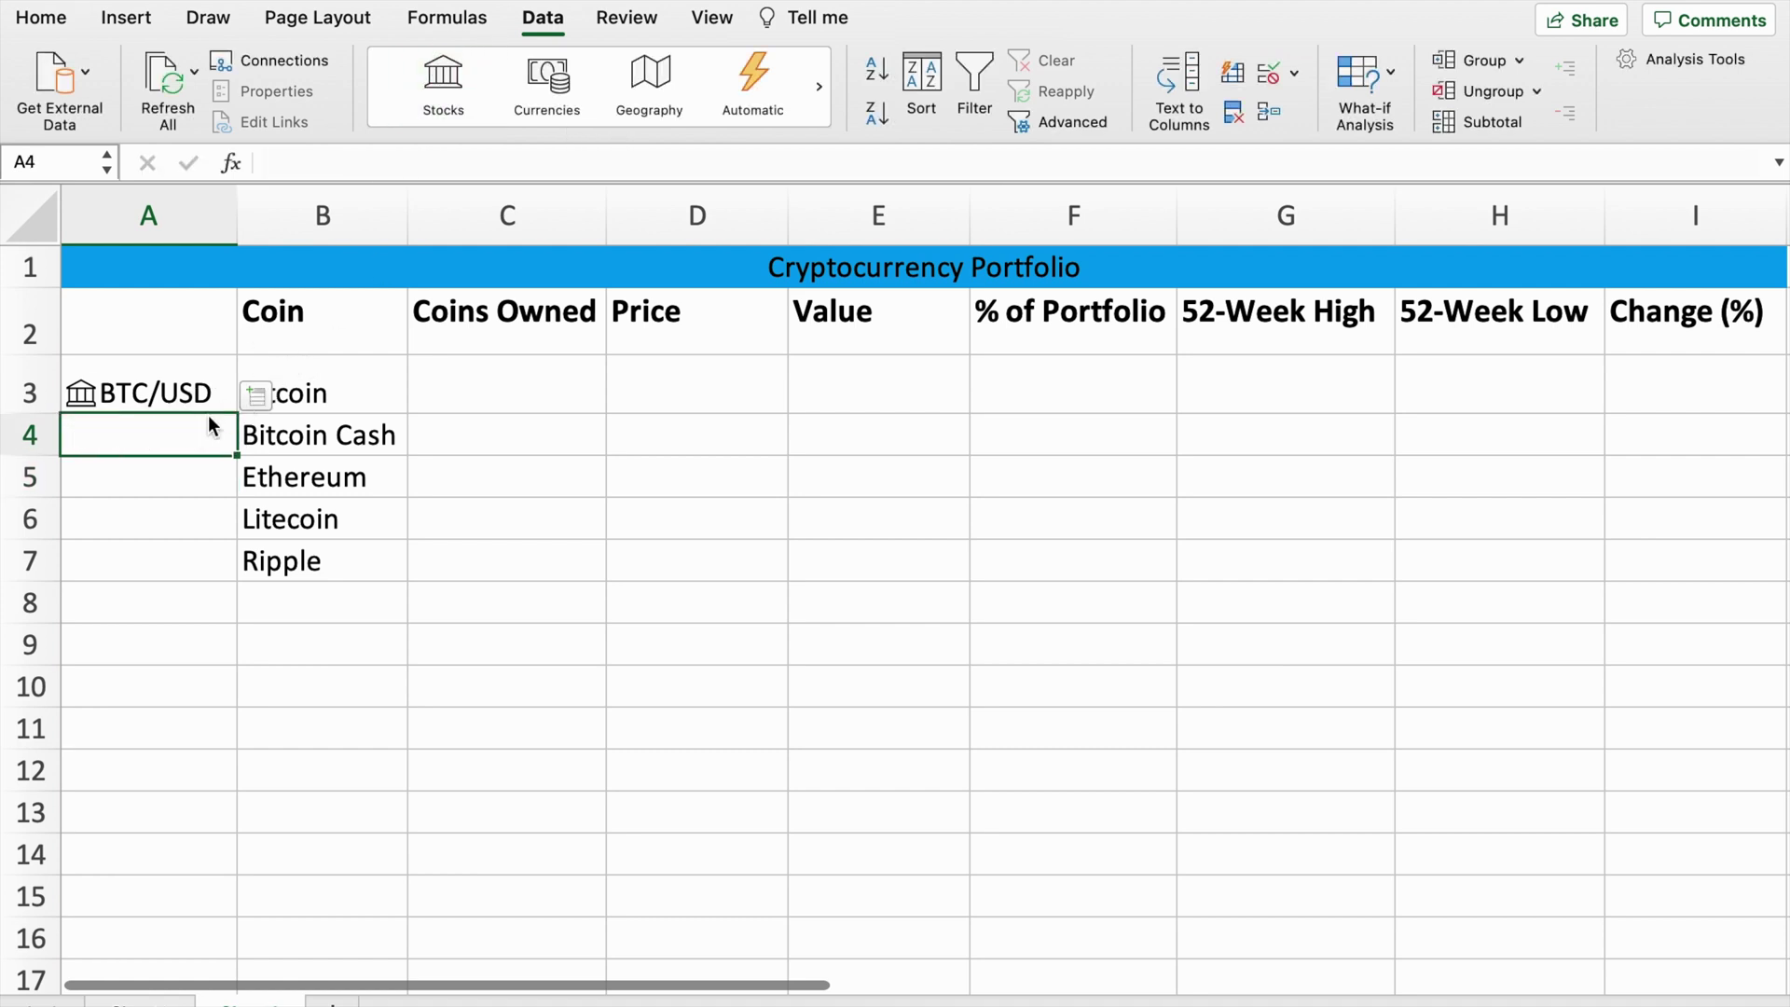
type("BTC/")
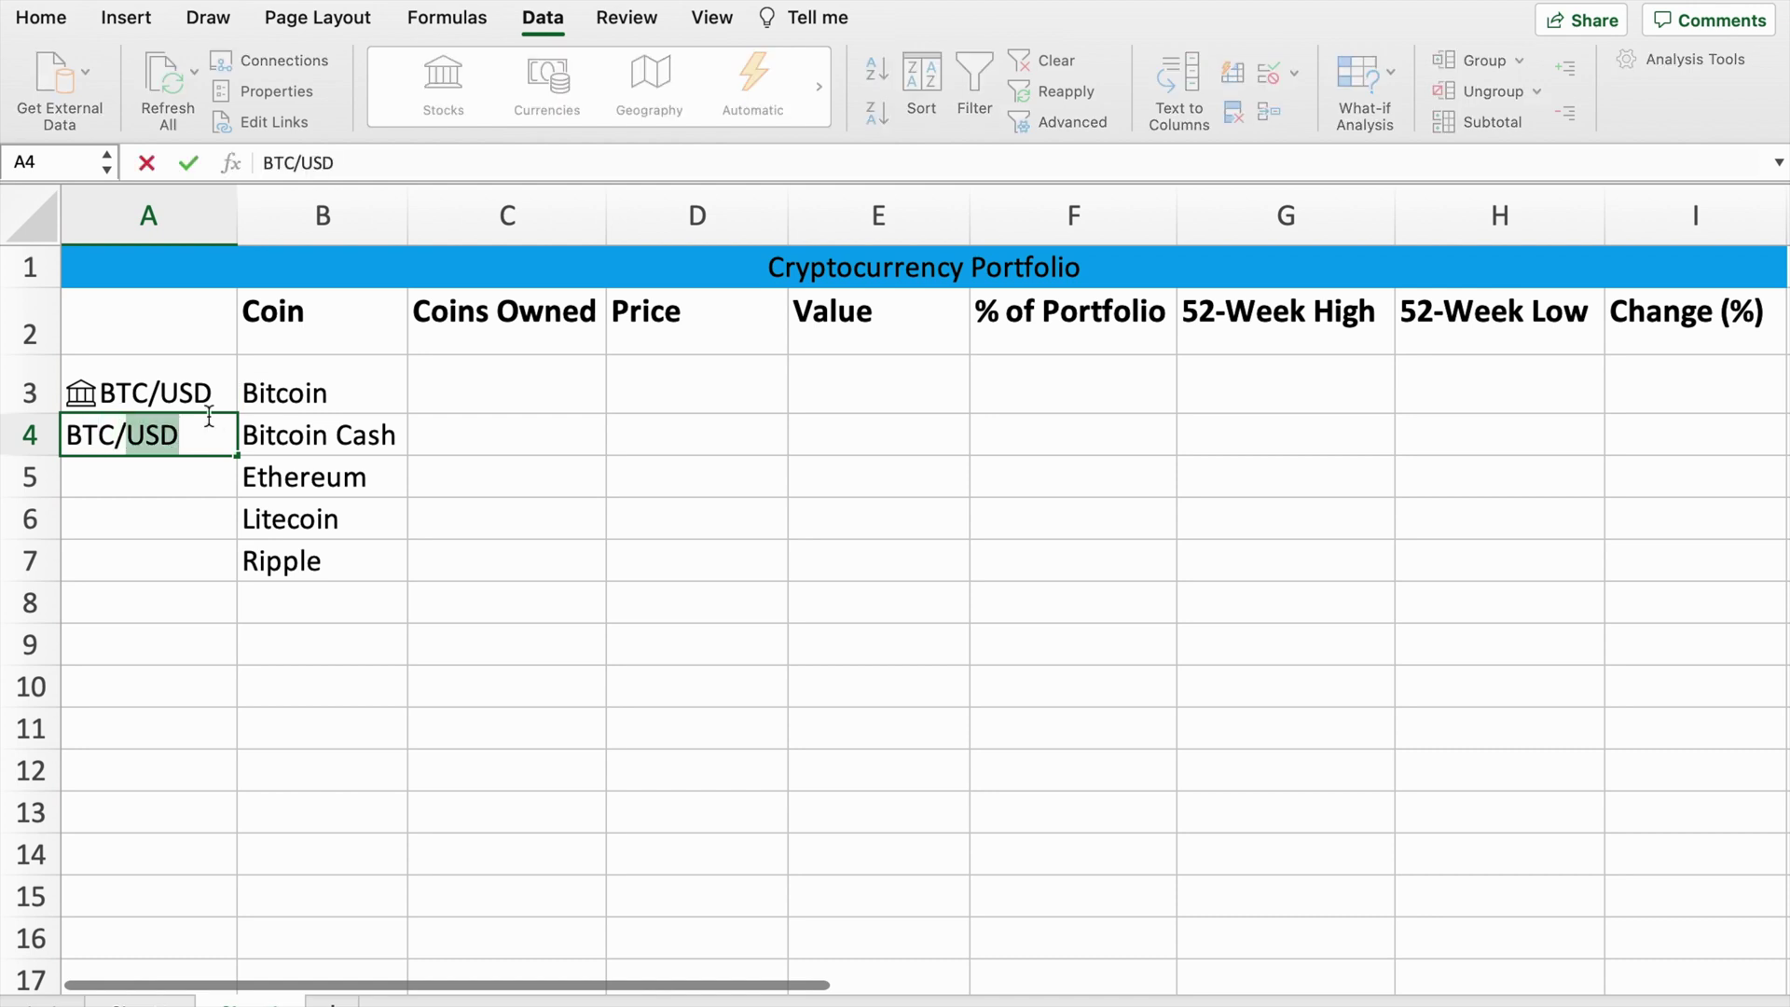
type("HKD")
key("Return")
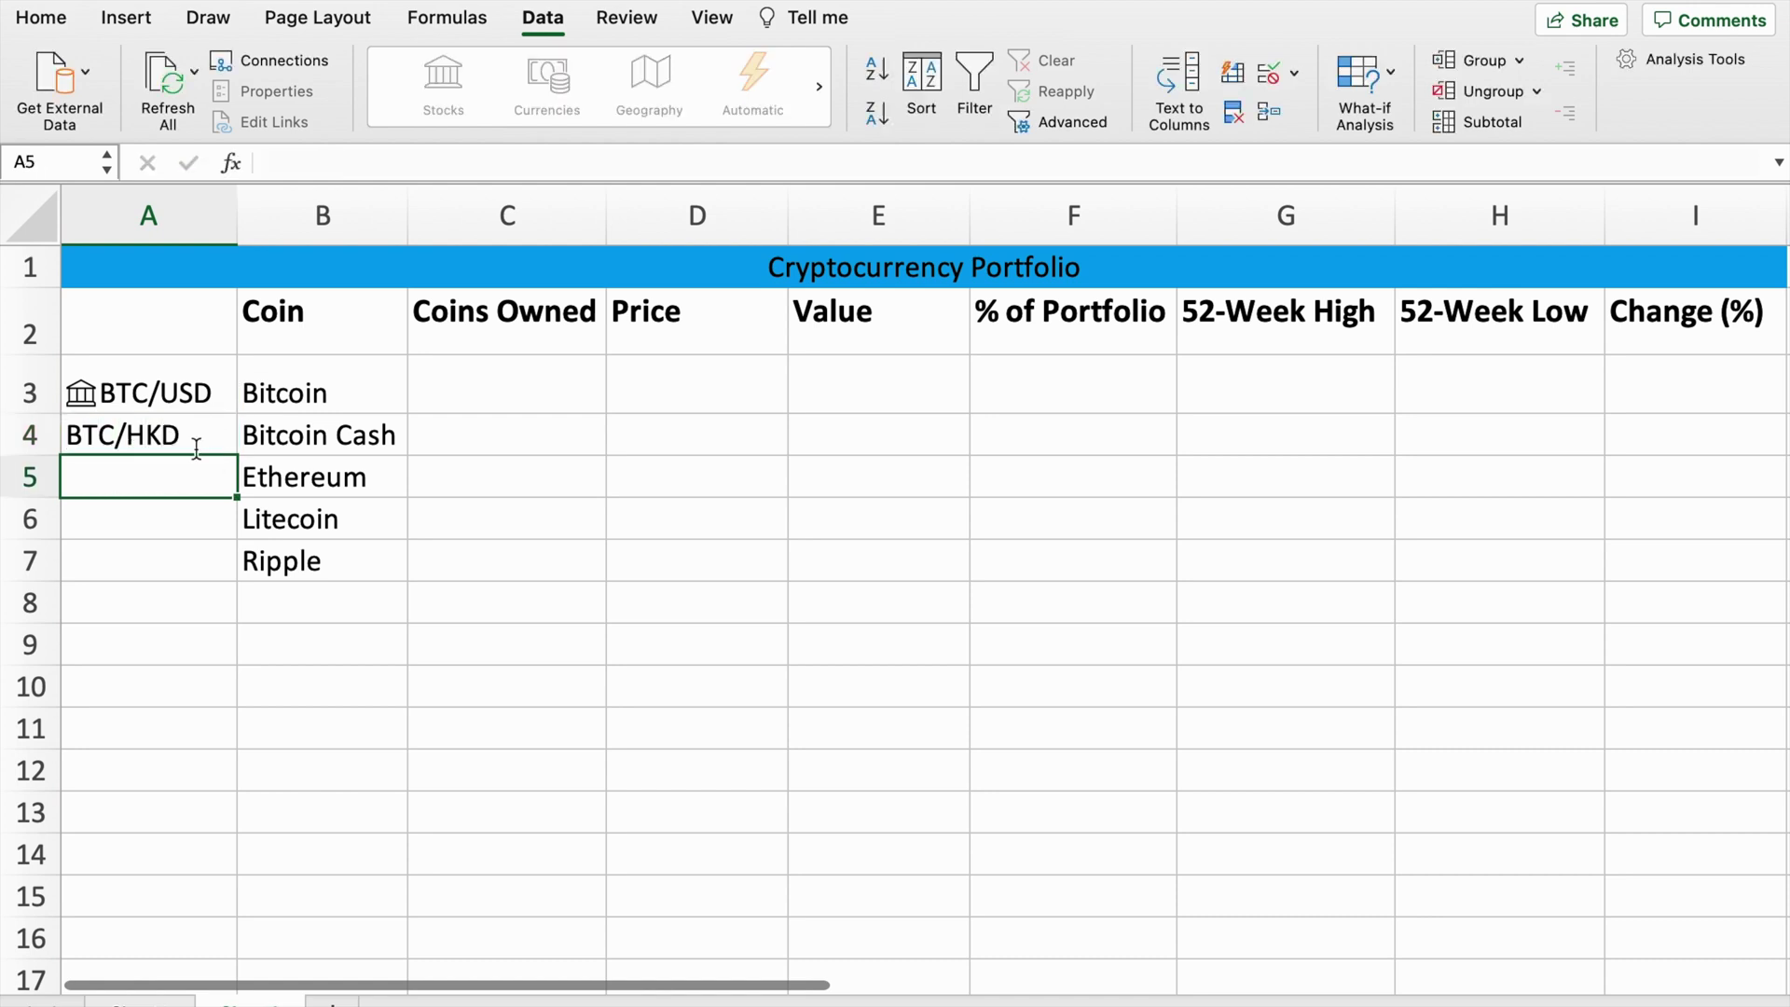
left_click(217, 433)
left_click(477, 67)
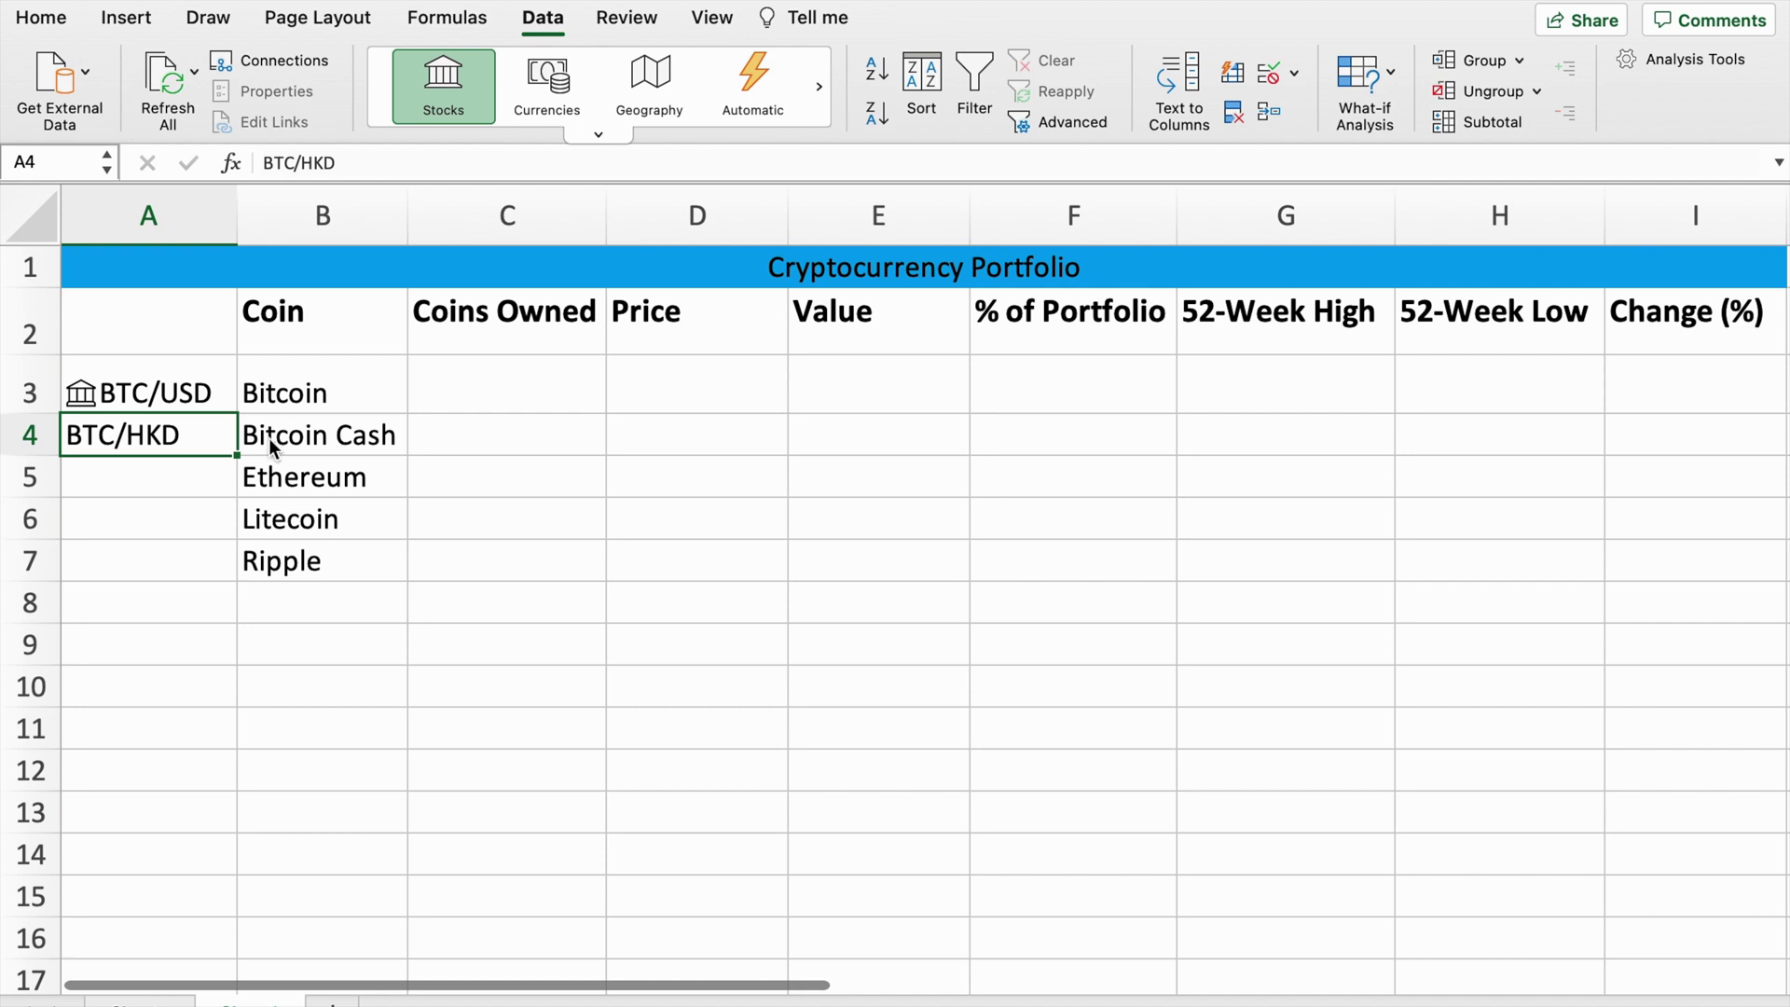
key("BackSpace")
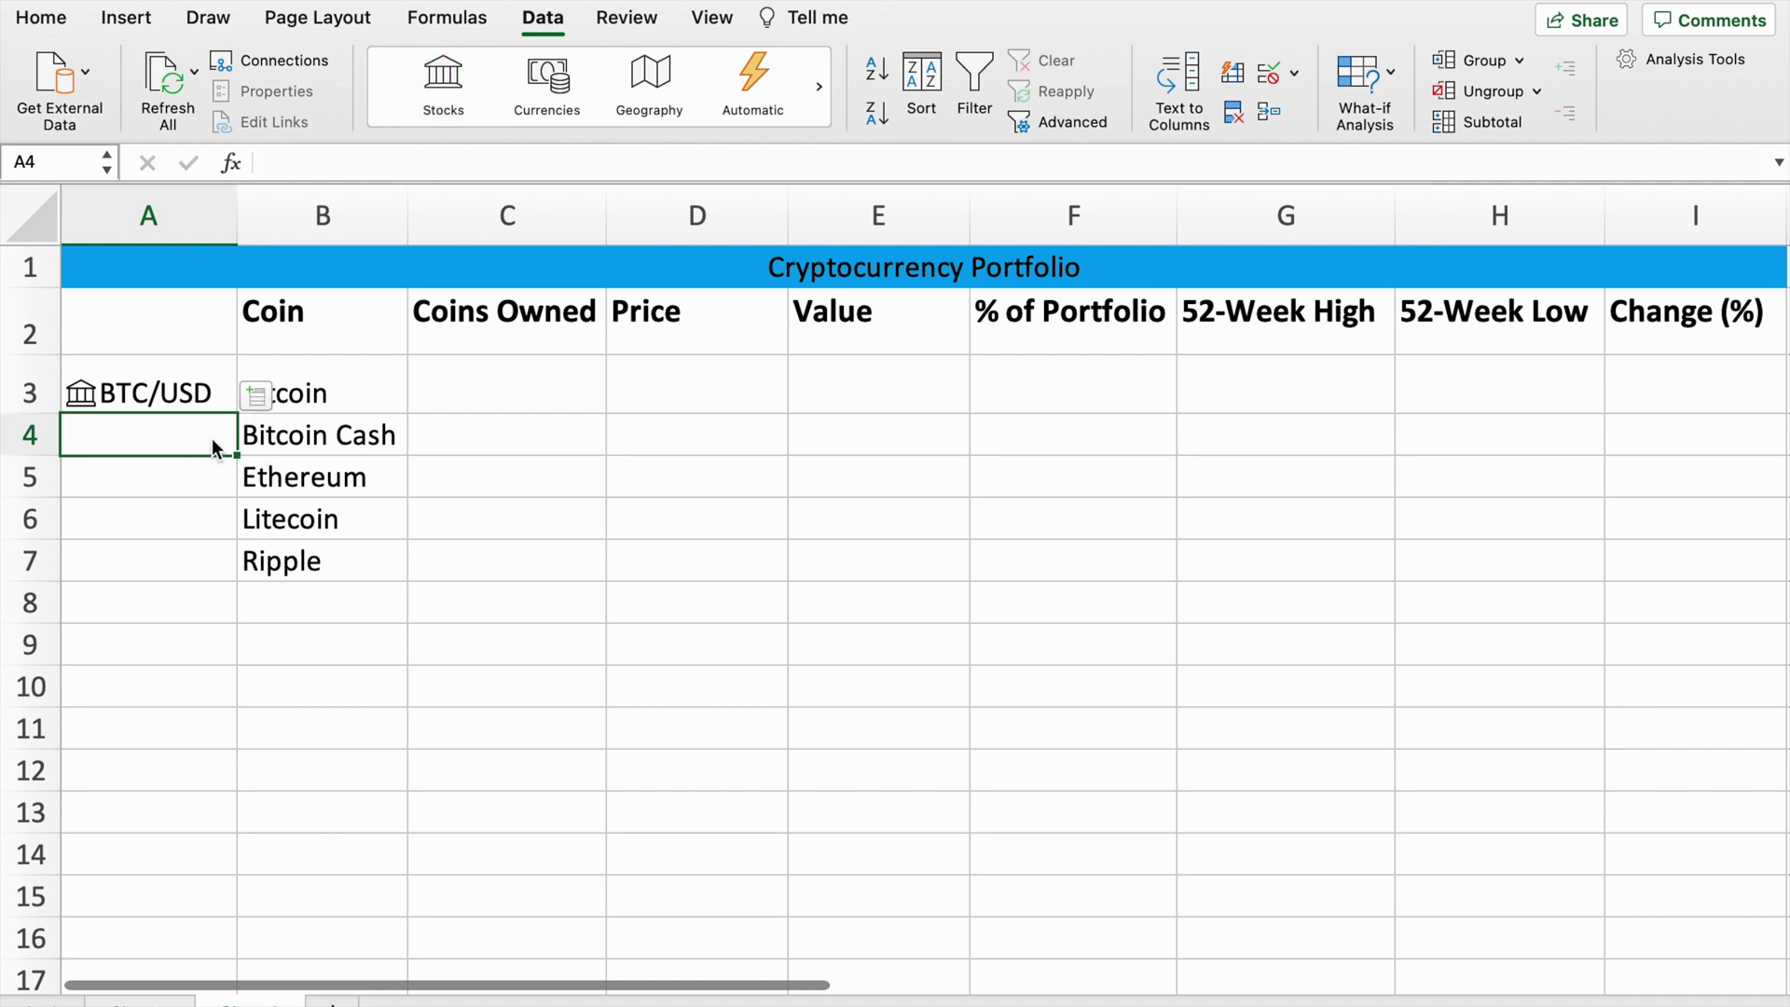
type("BTC/G")
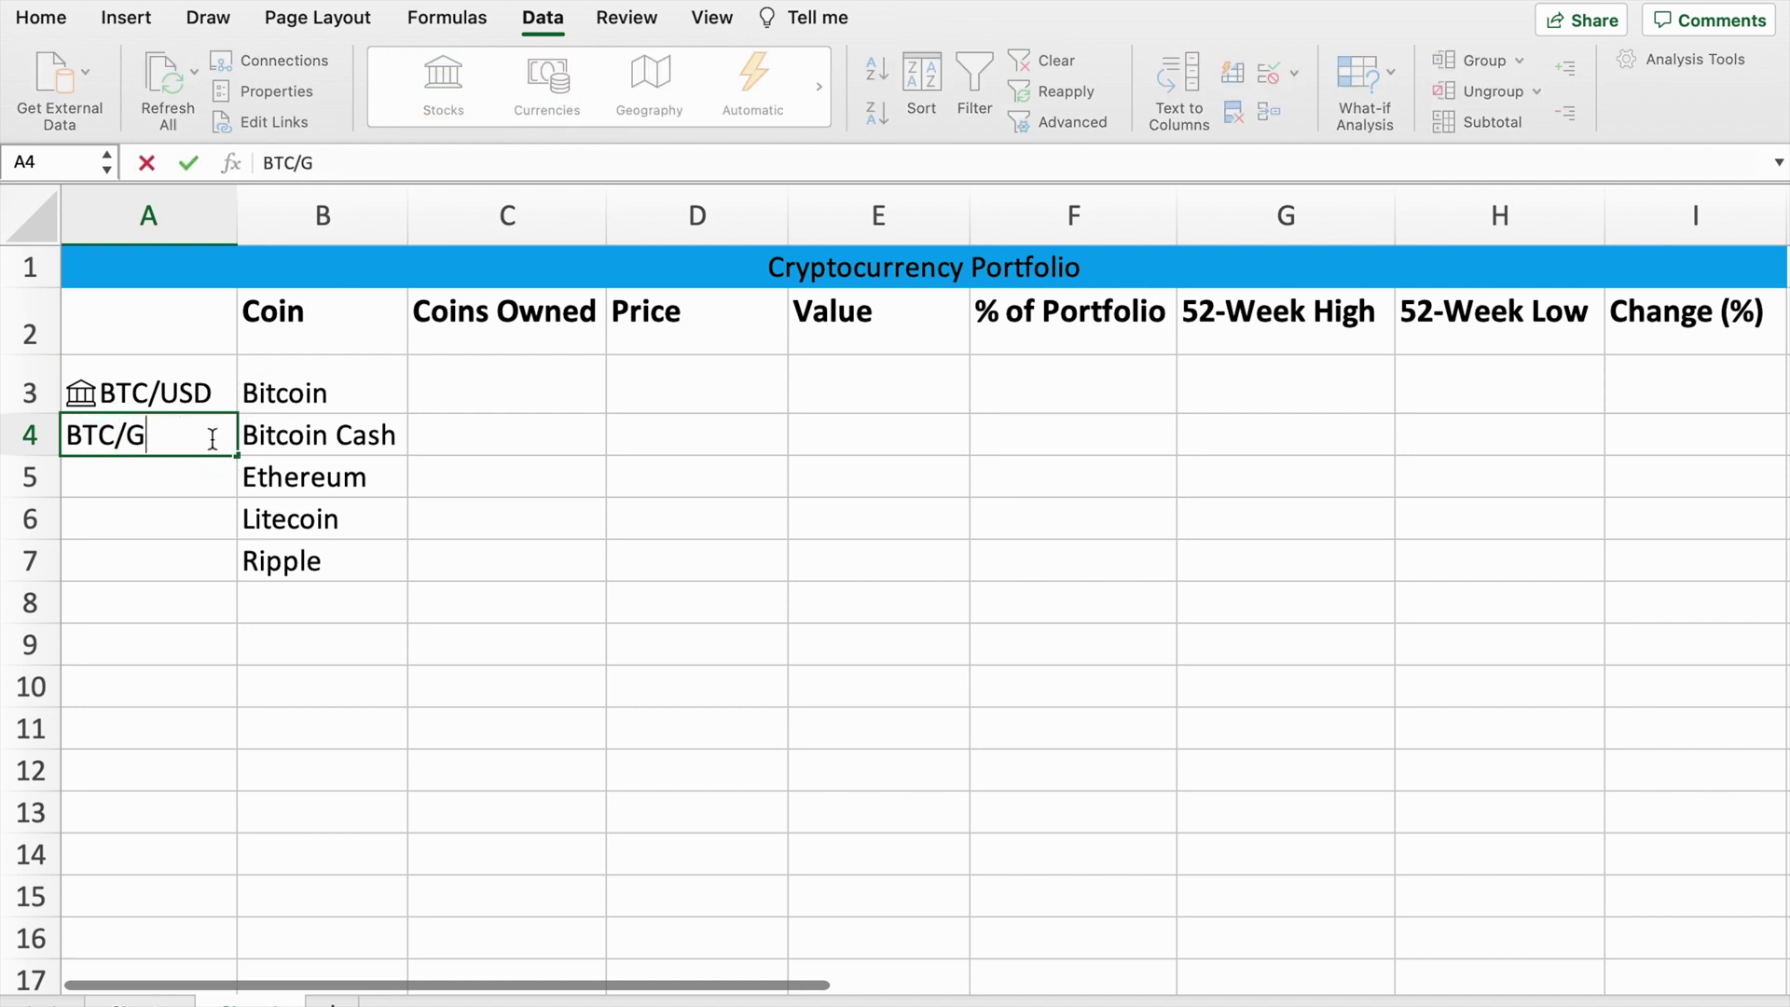
type("P")
key("BackSpace")
type("BP")
key("Return")
left_click(217, 431)
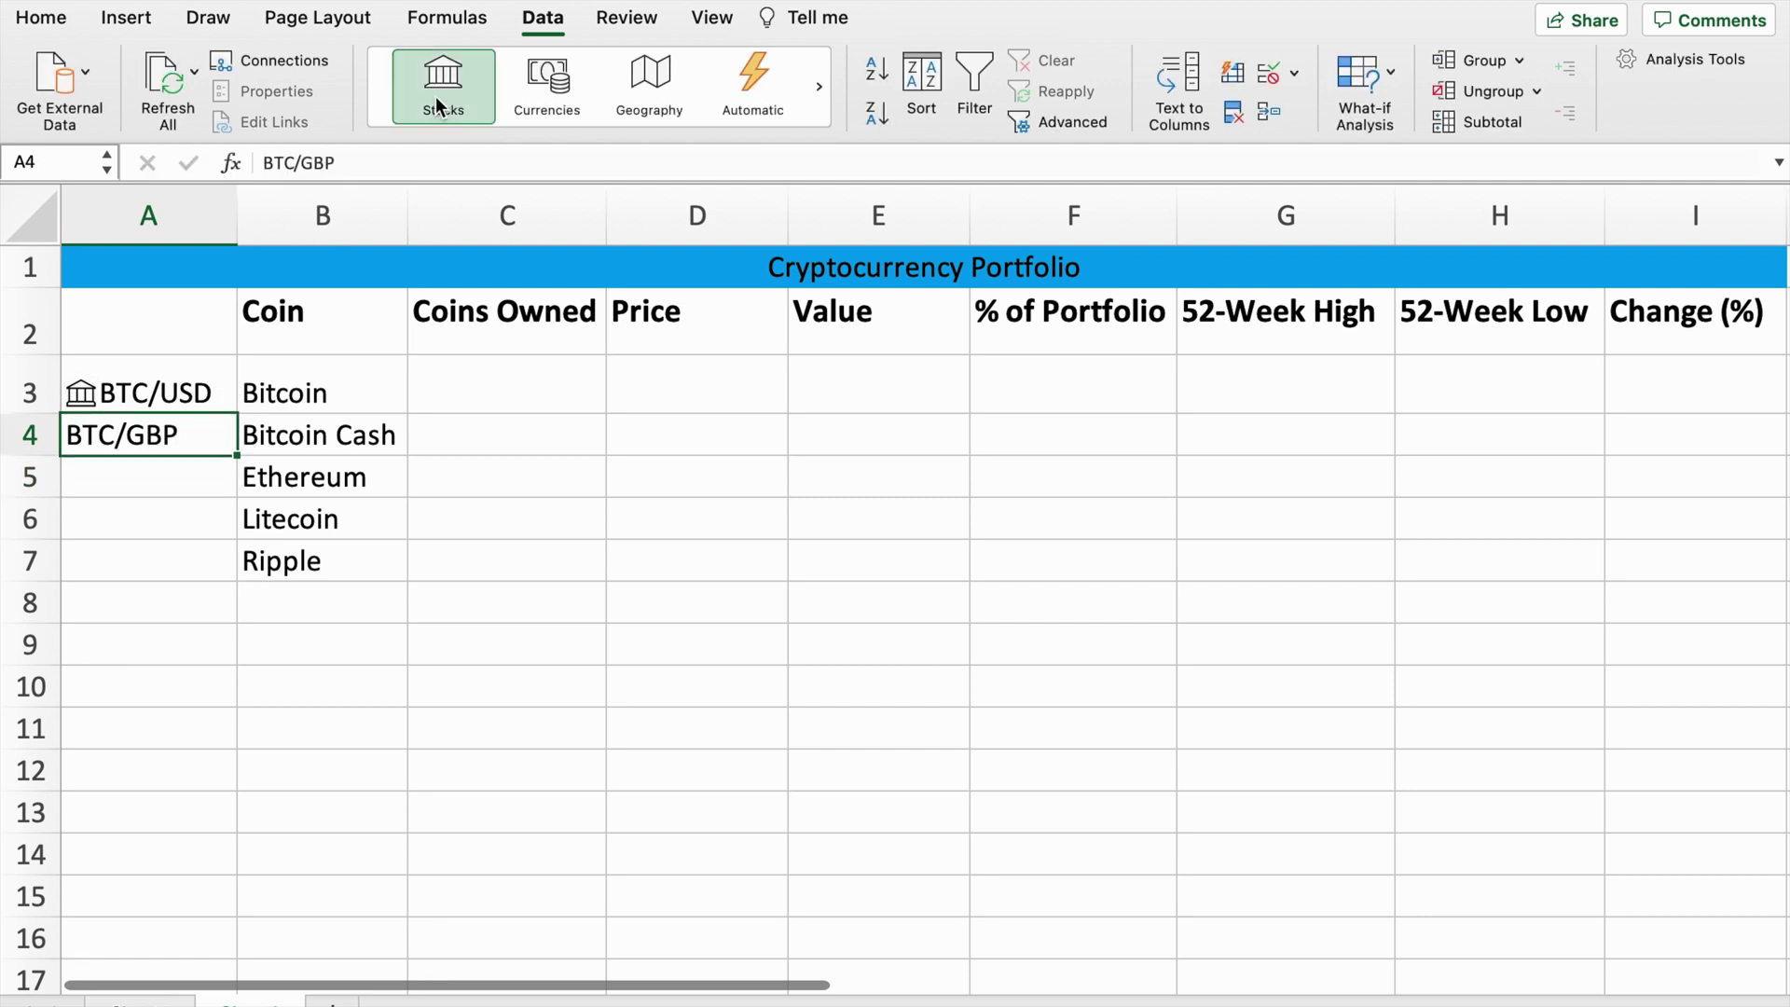
left_click(433, 103)
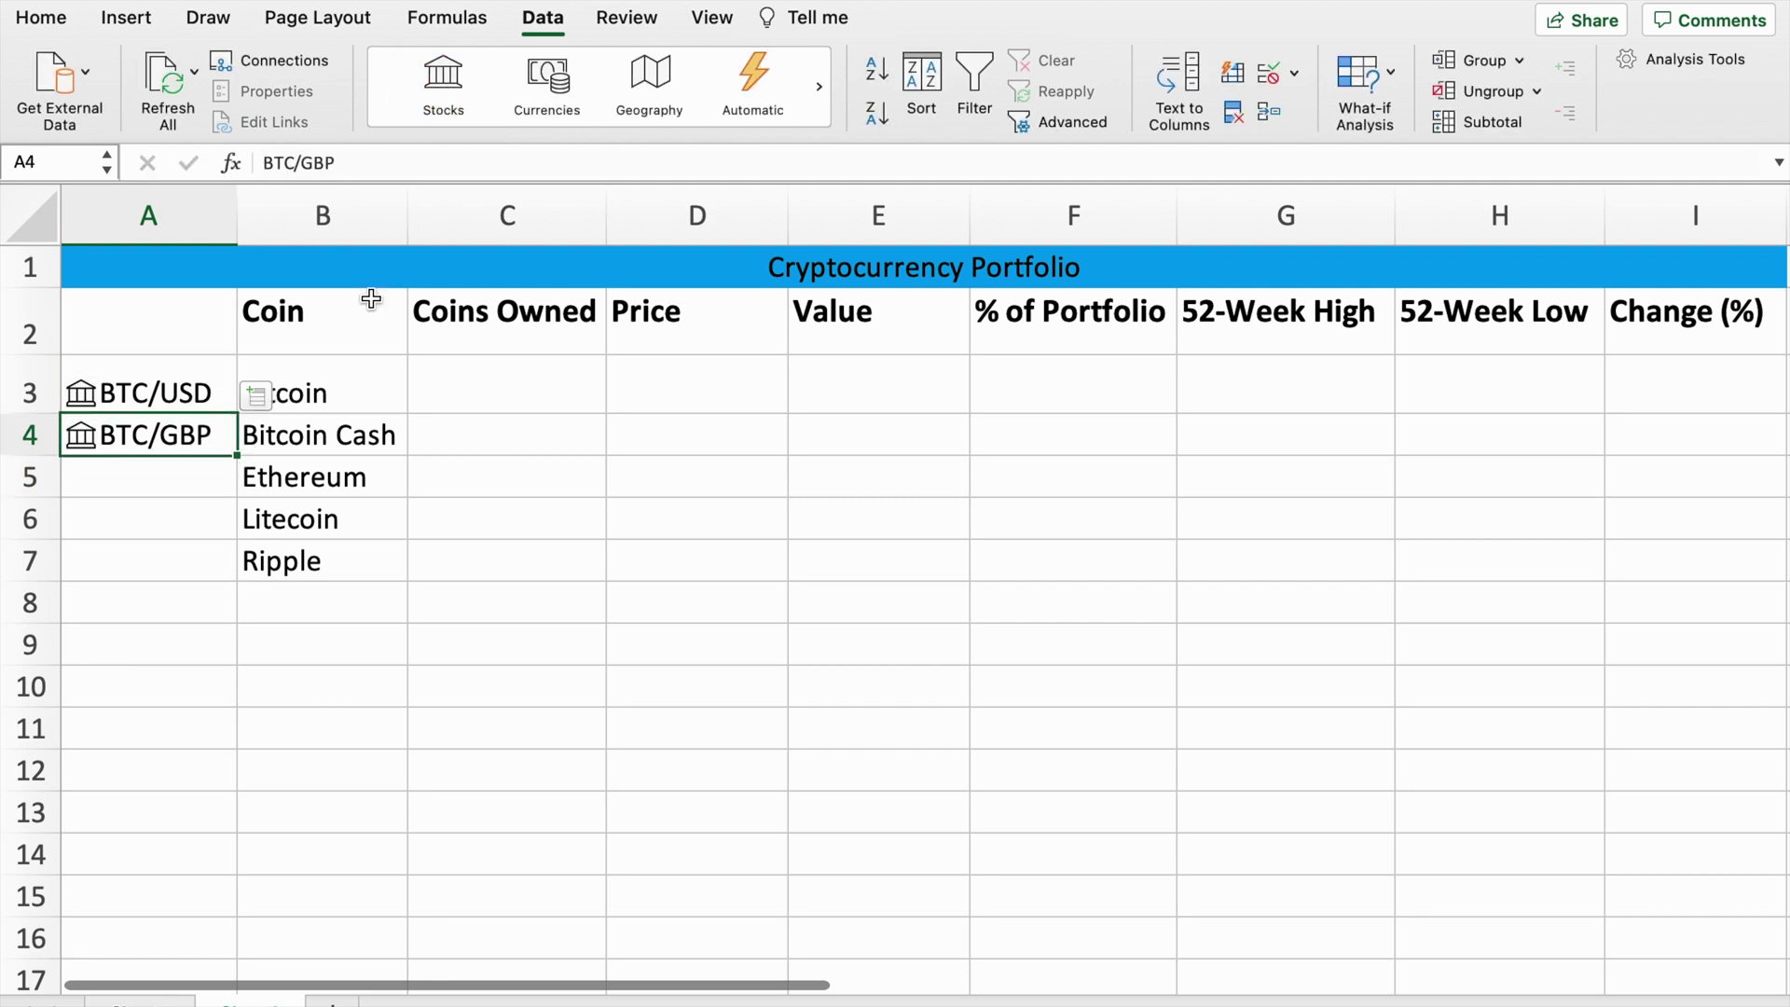
key("Delete")
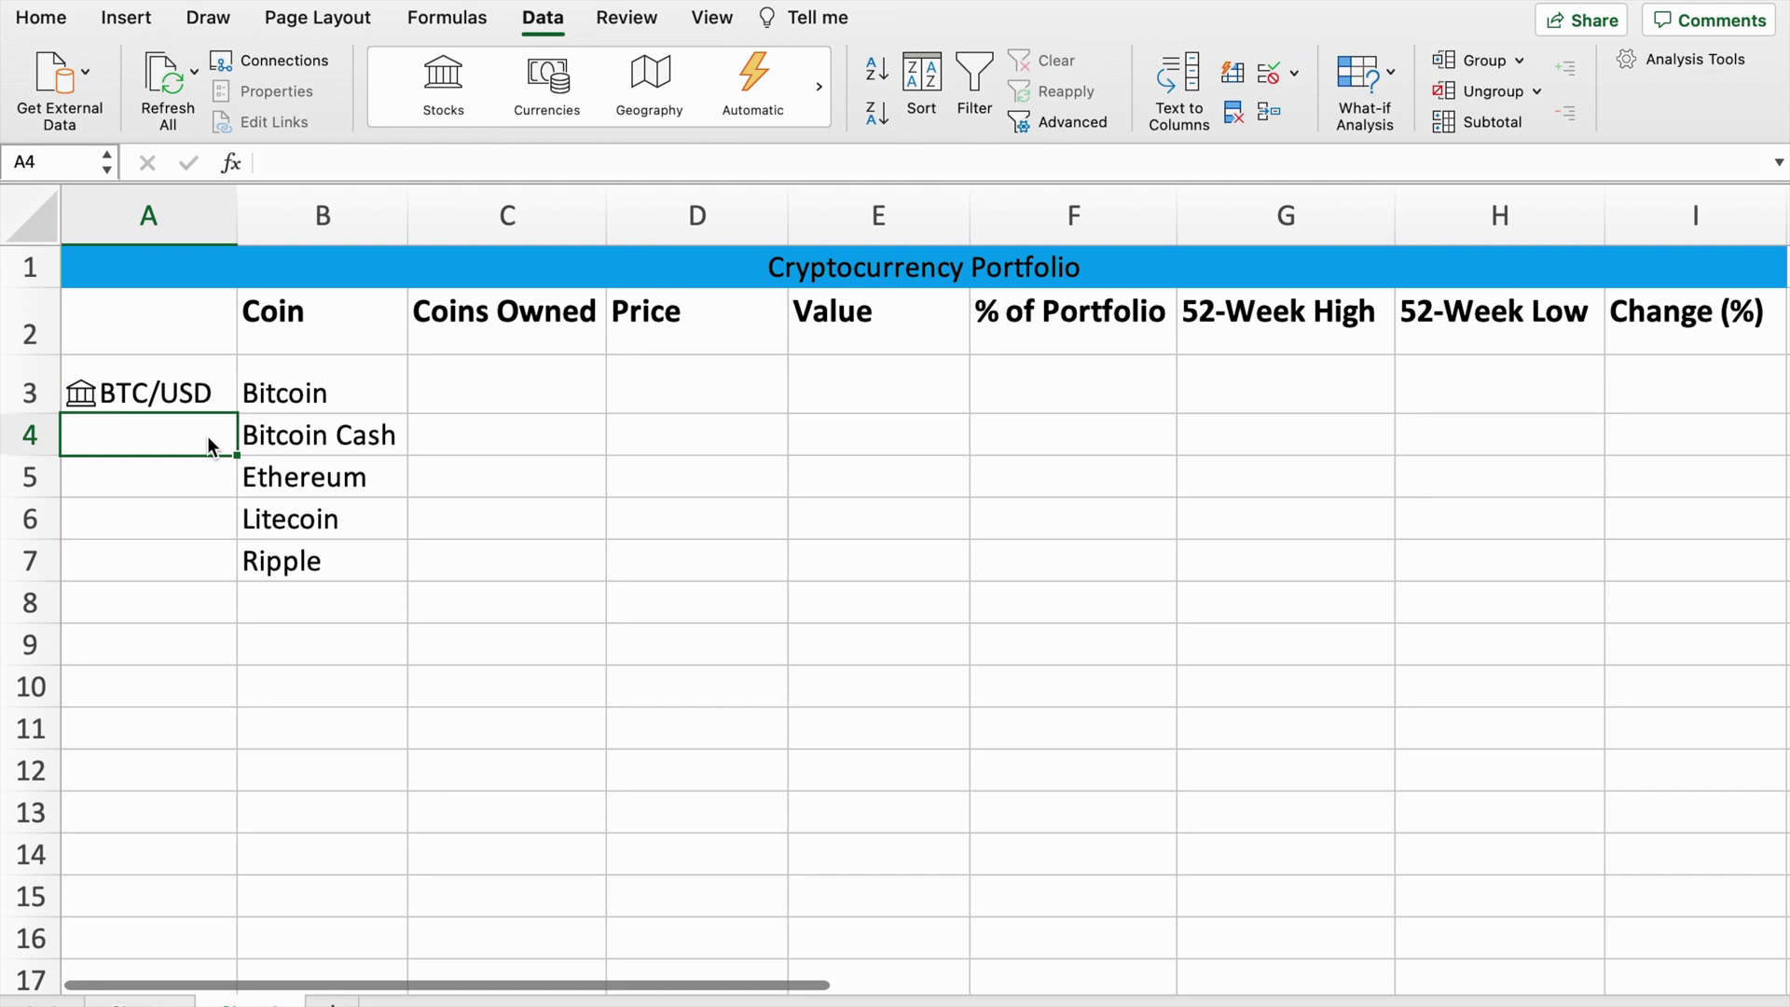
Step: Enter BCH/USD in A4 and convert it to a linked Stocks data type
type("BCH/")
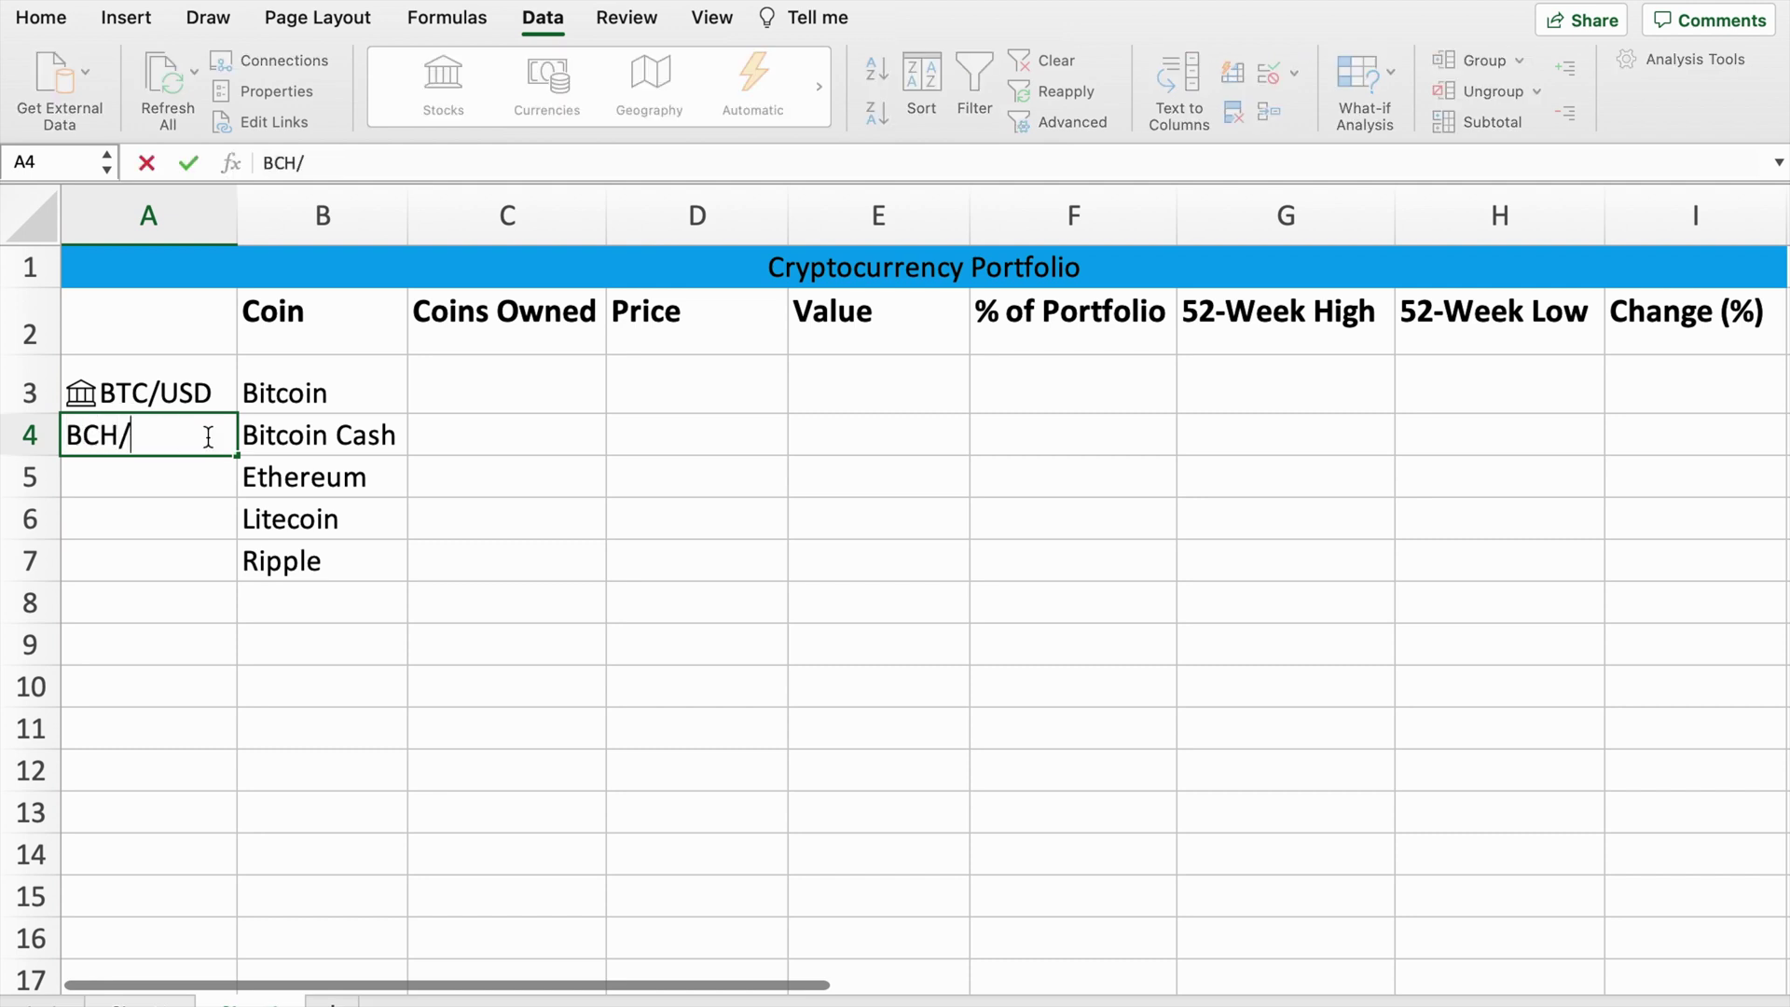
type("USD")
key("Return")
key("Up")
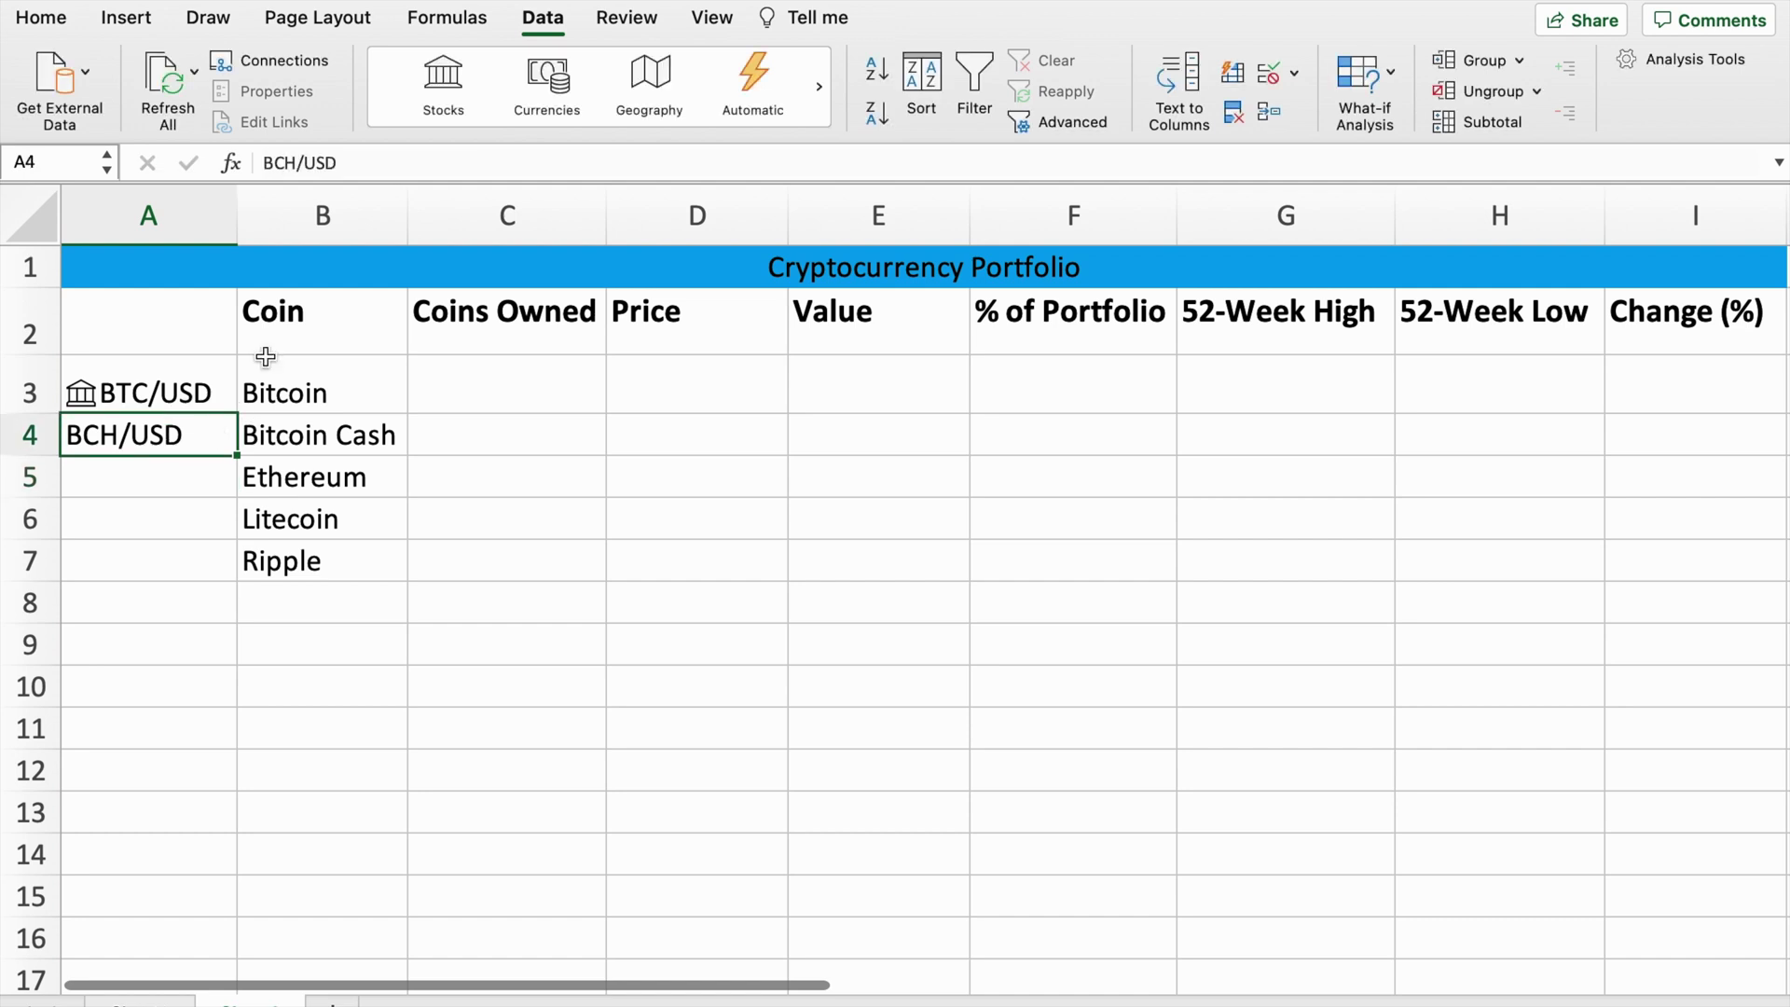
left_click(447, 86)
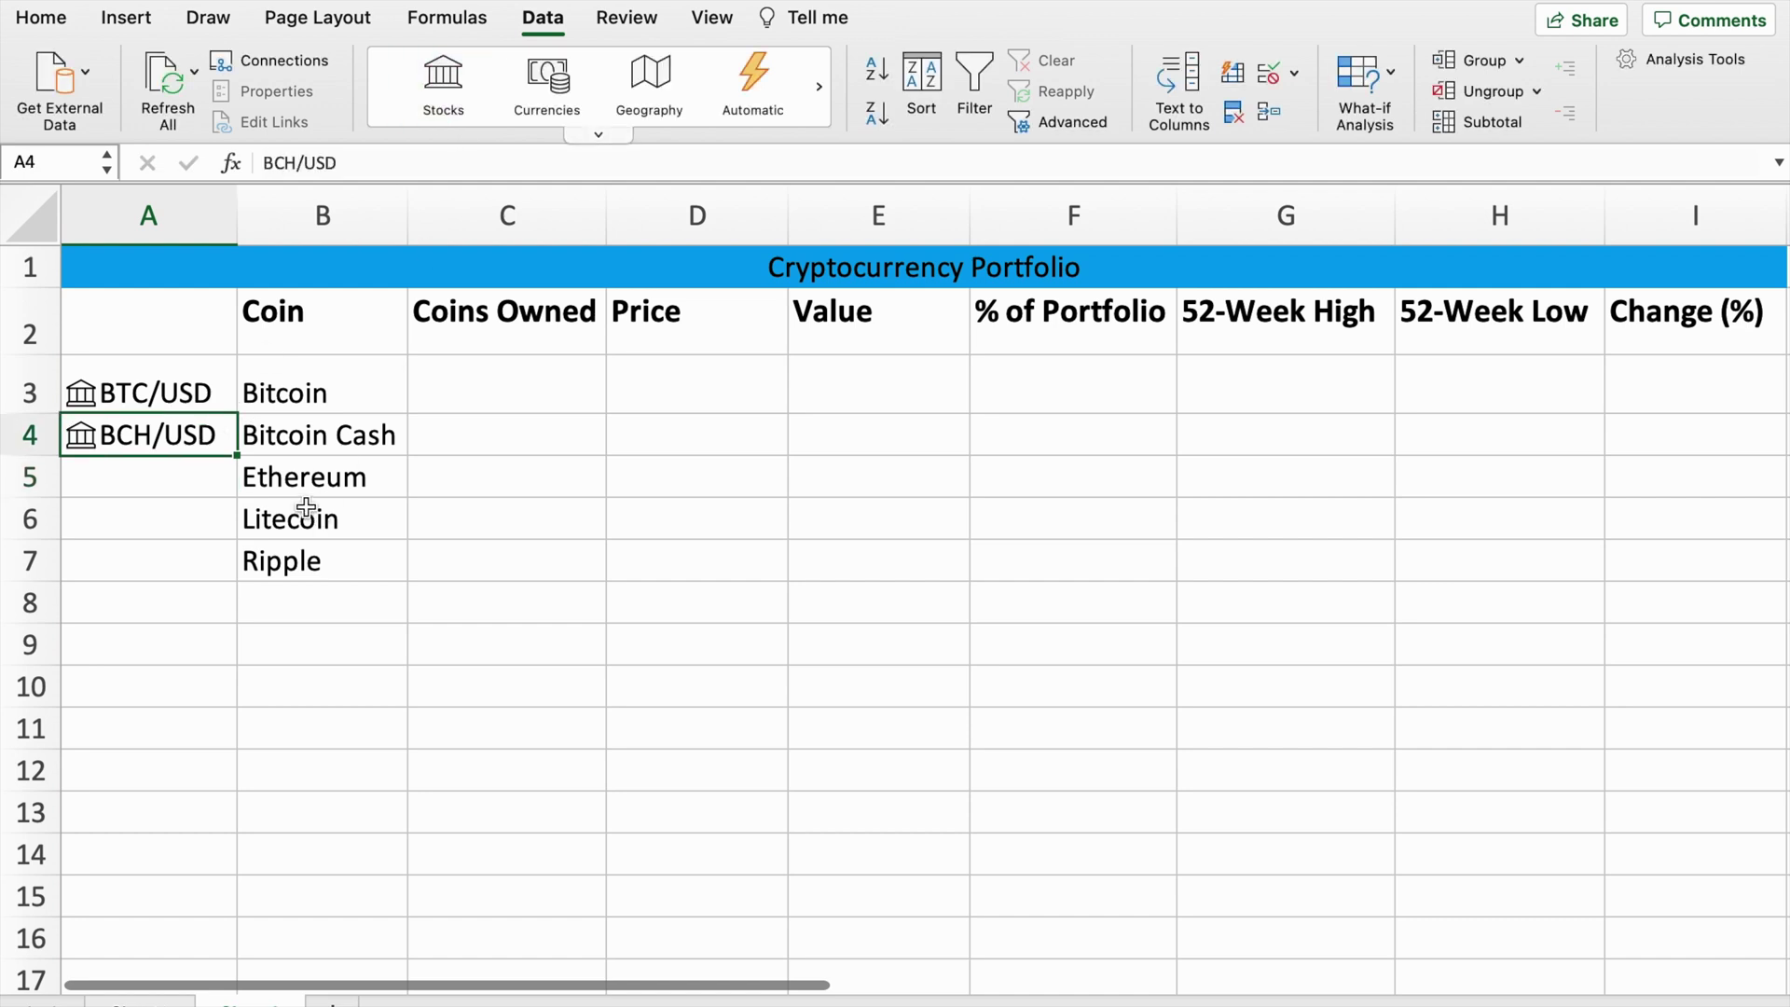
left_click(221, 482)
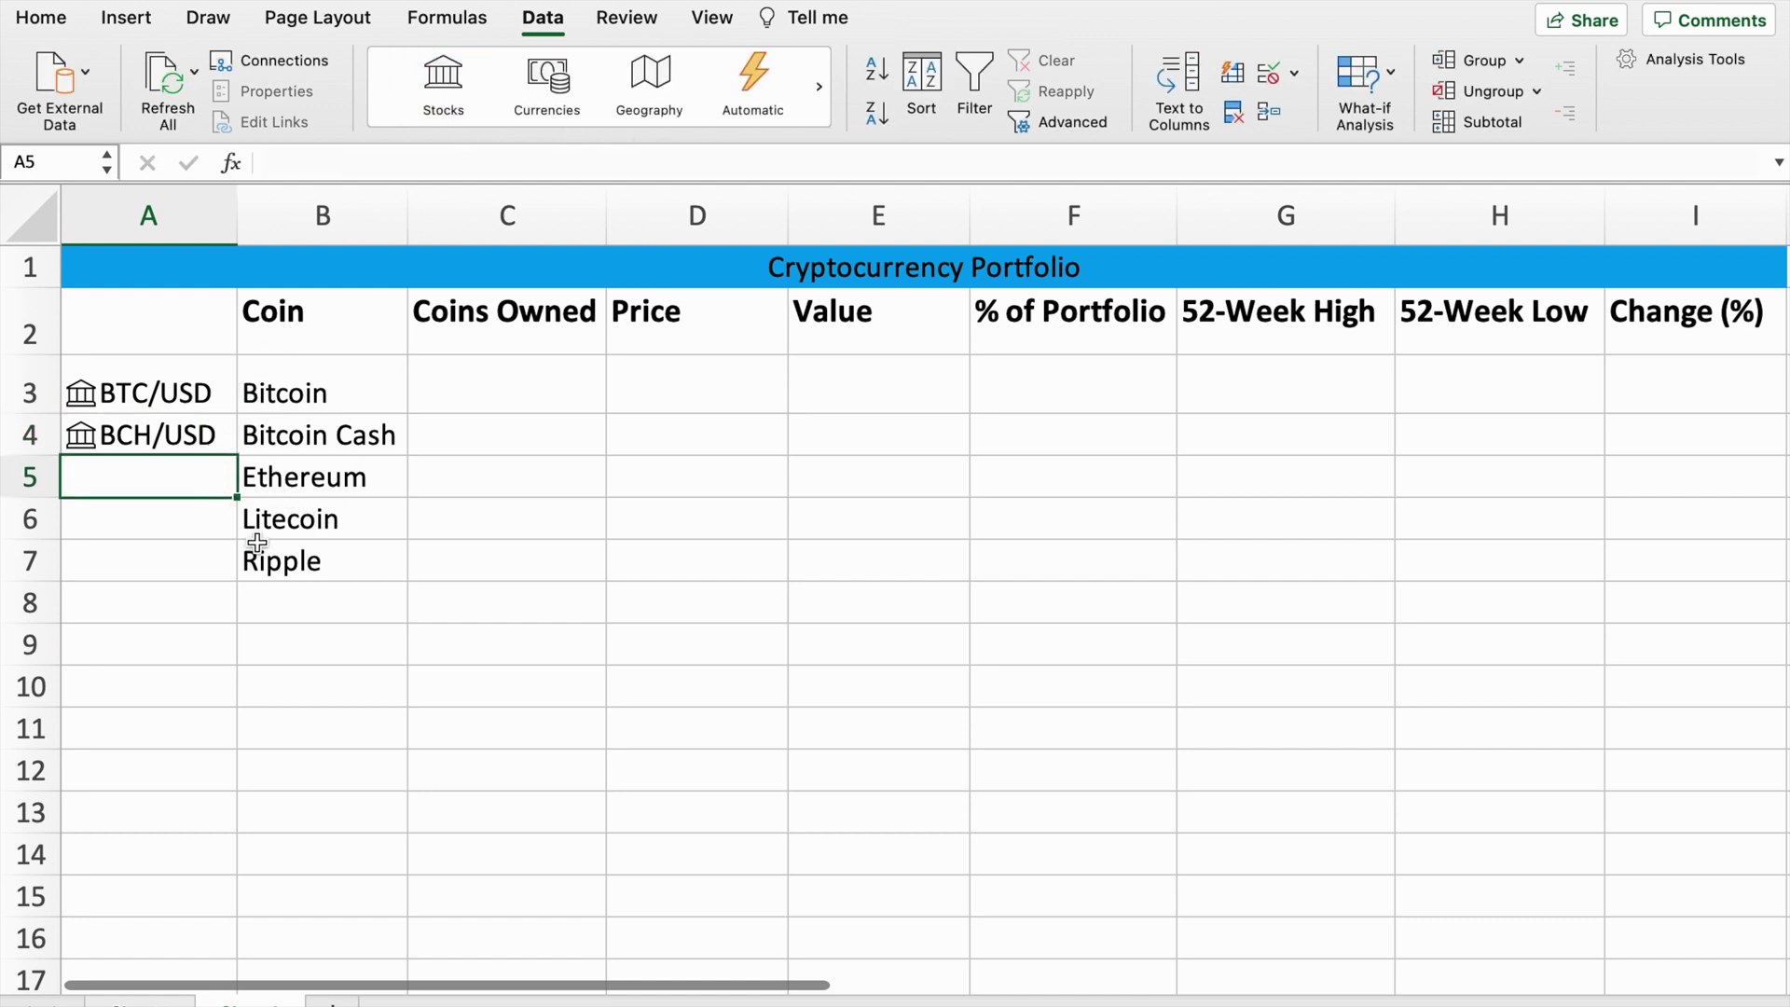
Step: Enter ETH/USD, LTC/USD and XRP/USD in A5:A7 so they convert to Stocks
type("ETH/")
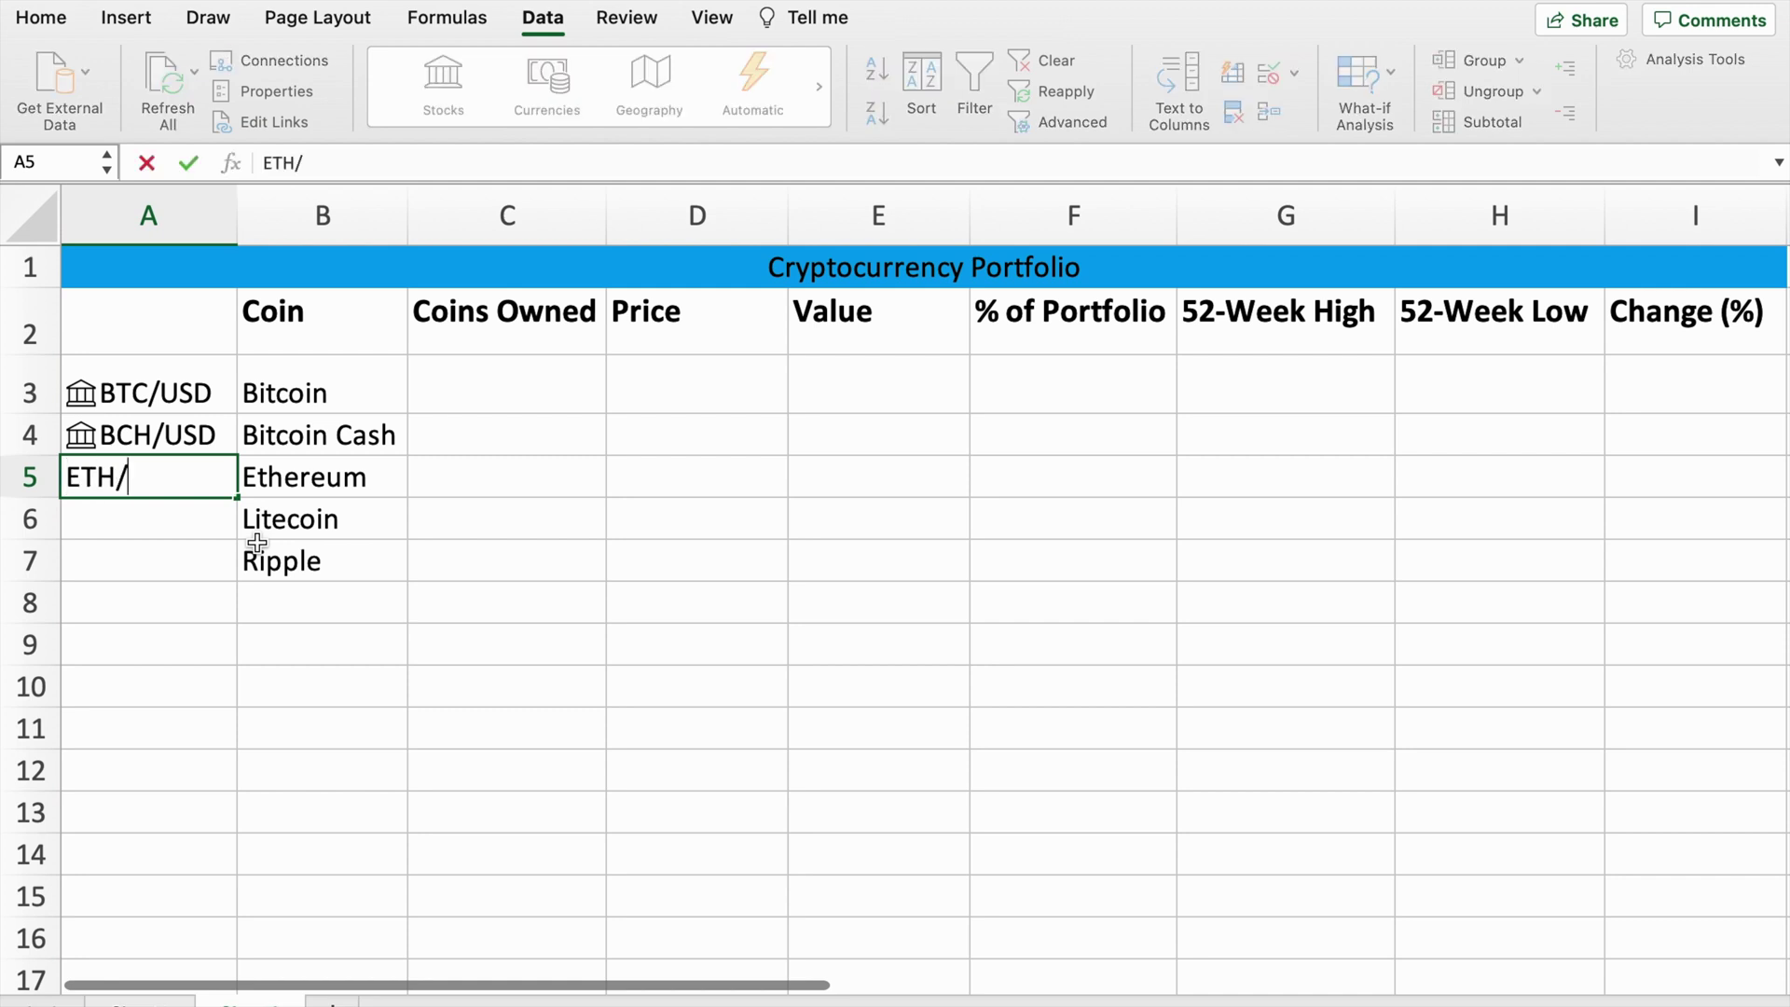
type("USD")
left_click(223, 519)
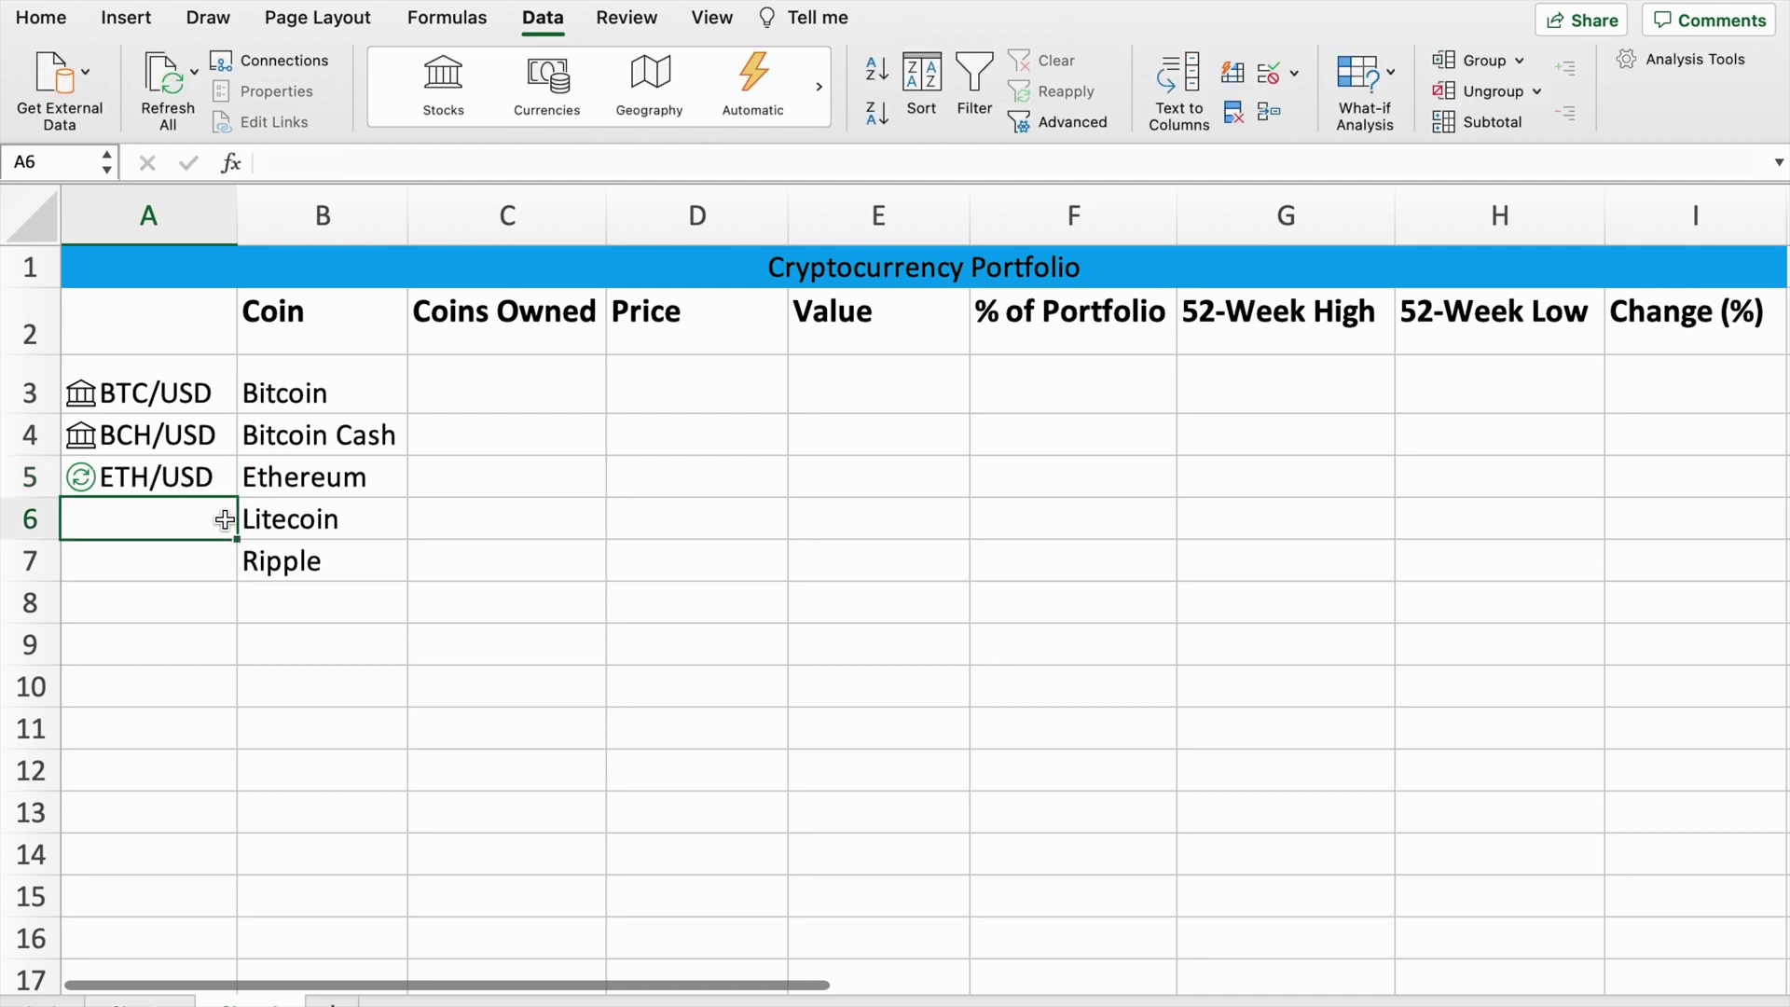
type("LTC/USD")
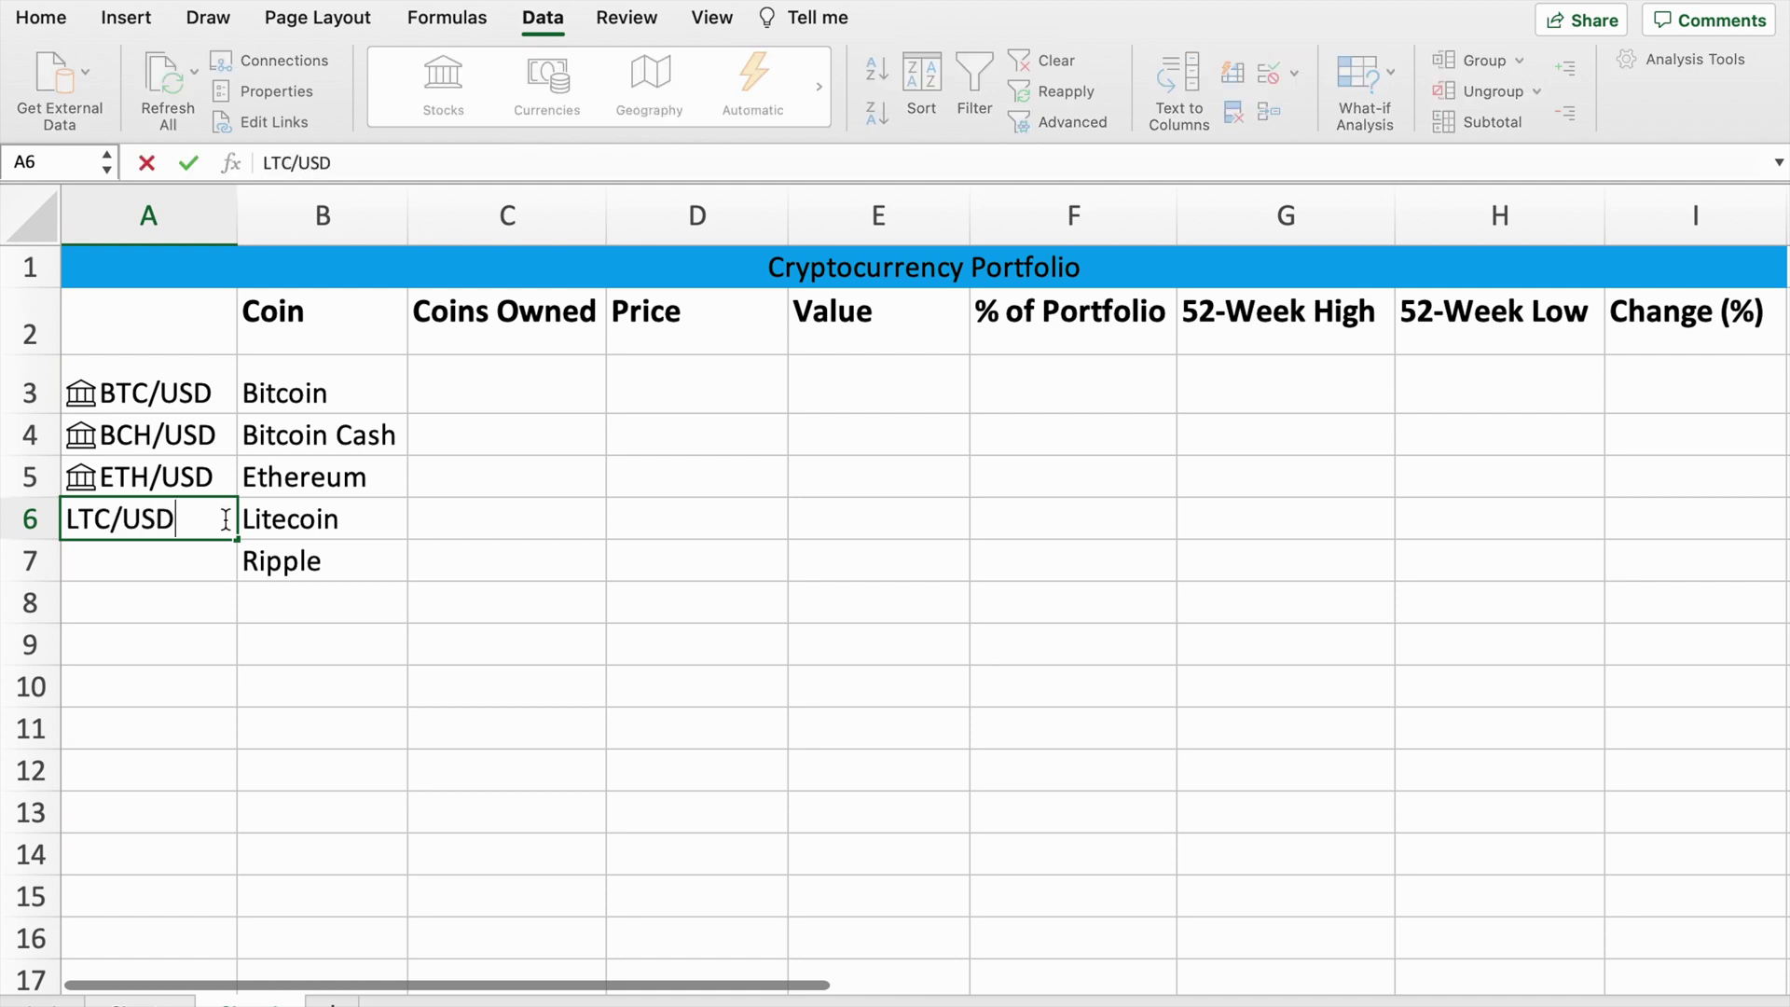
key("Return")
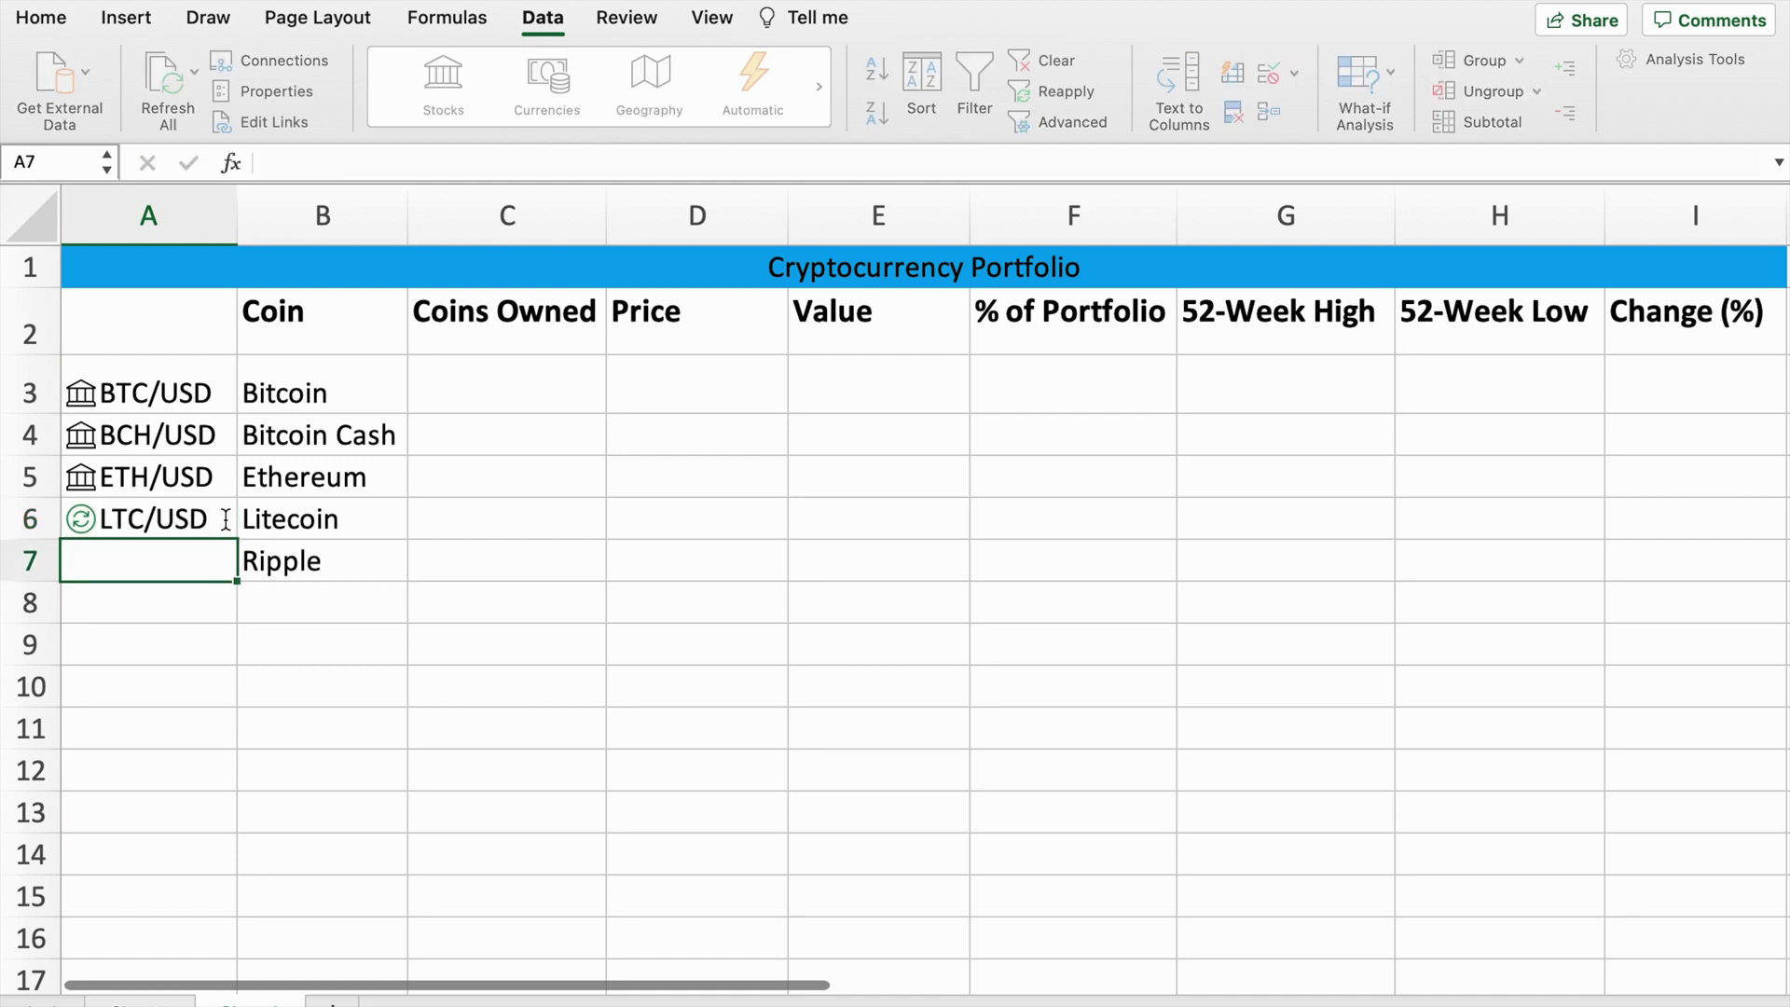
type("XRP/USD")
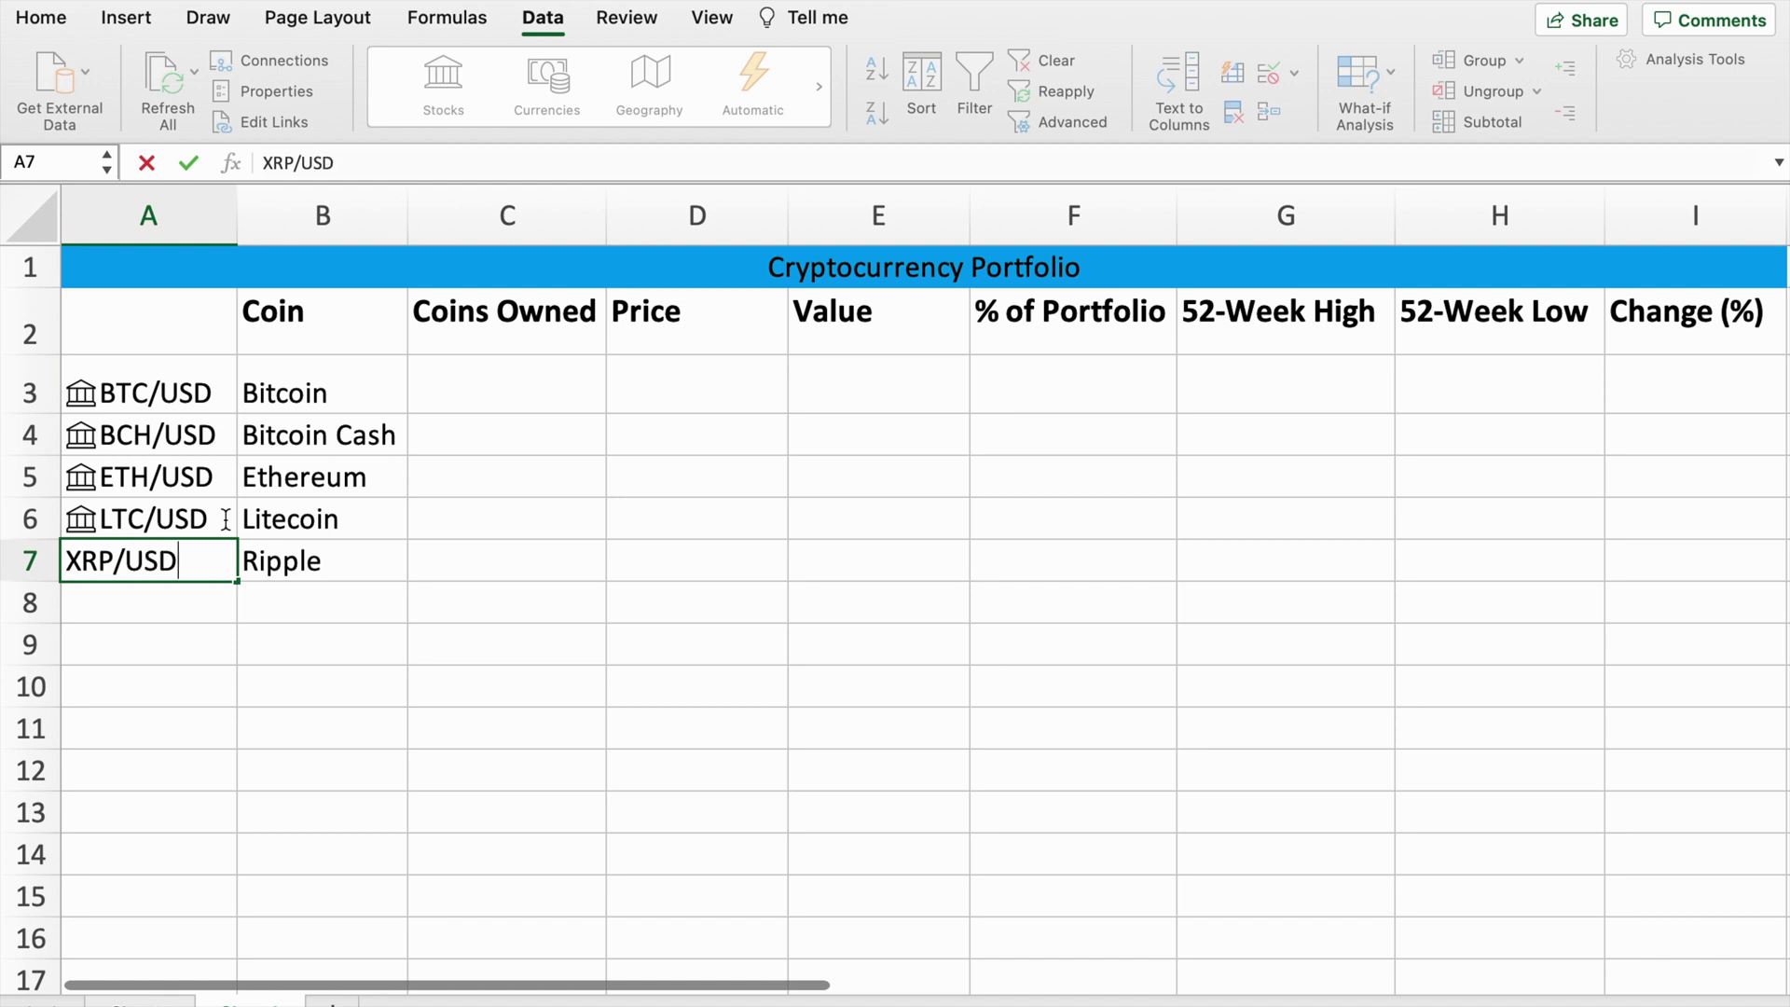
type("\\")
key("BackSpace")
key("Return")
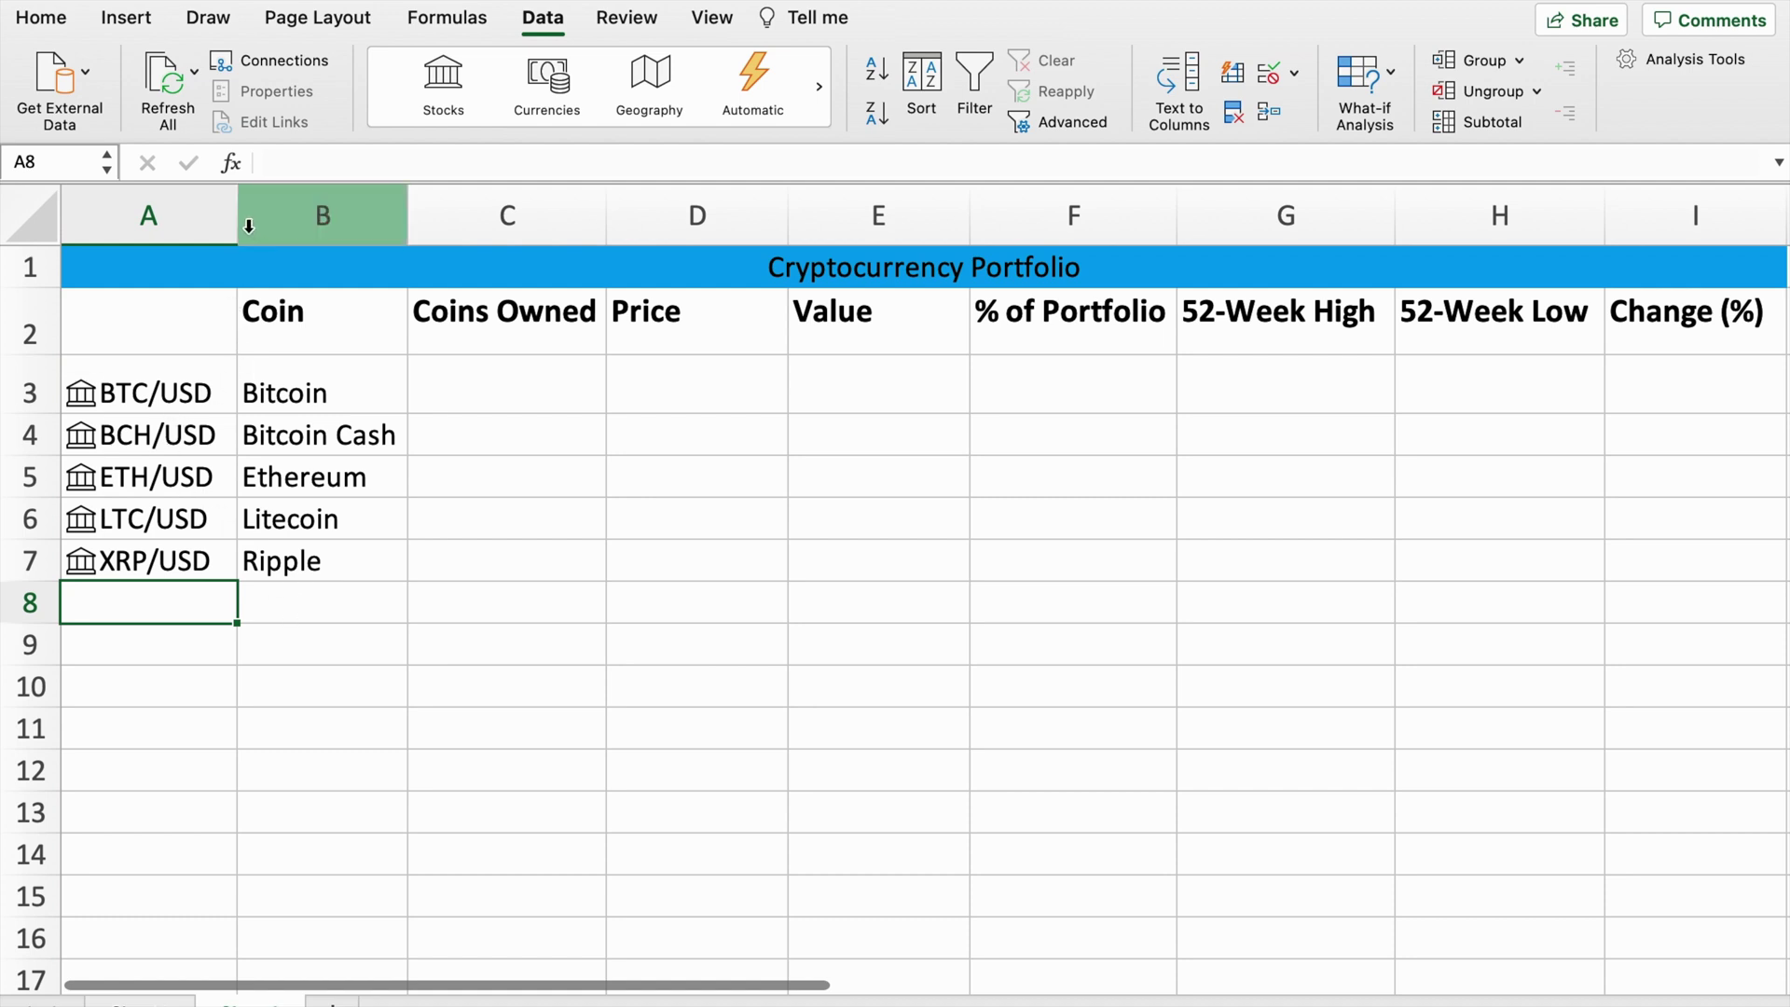
left_click(201, 378)
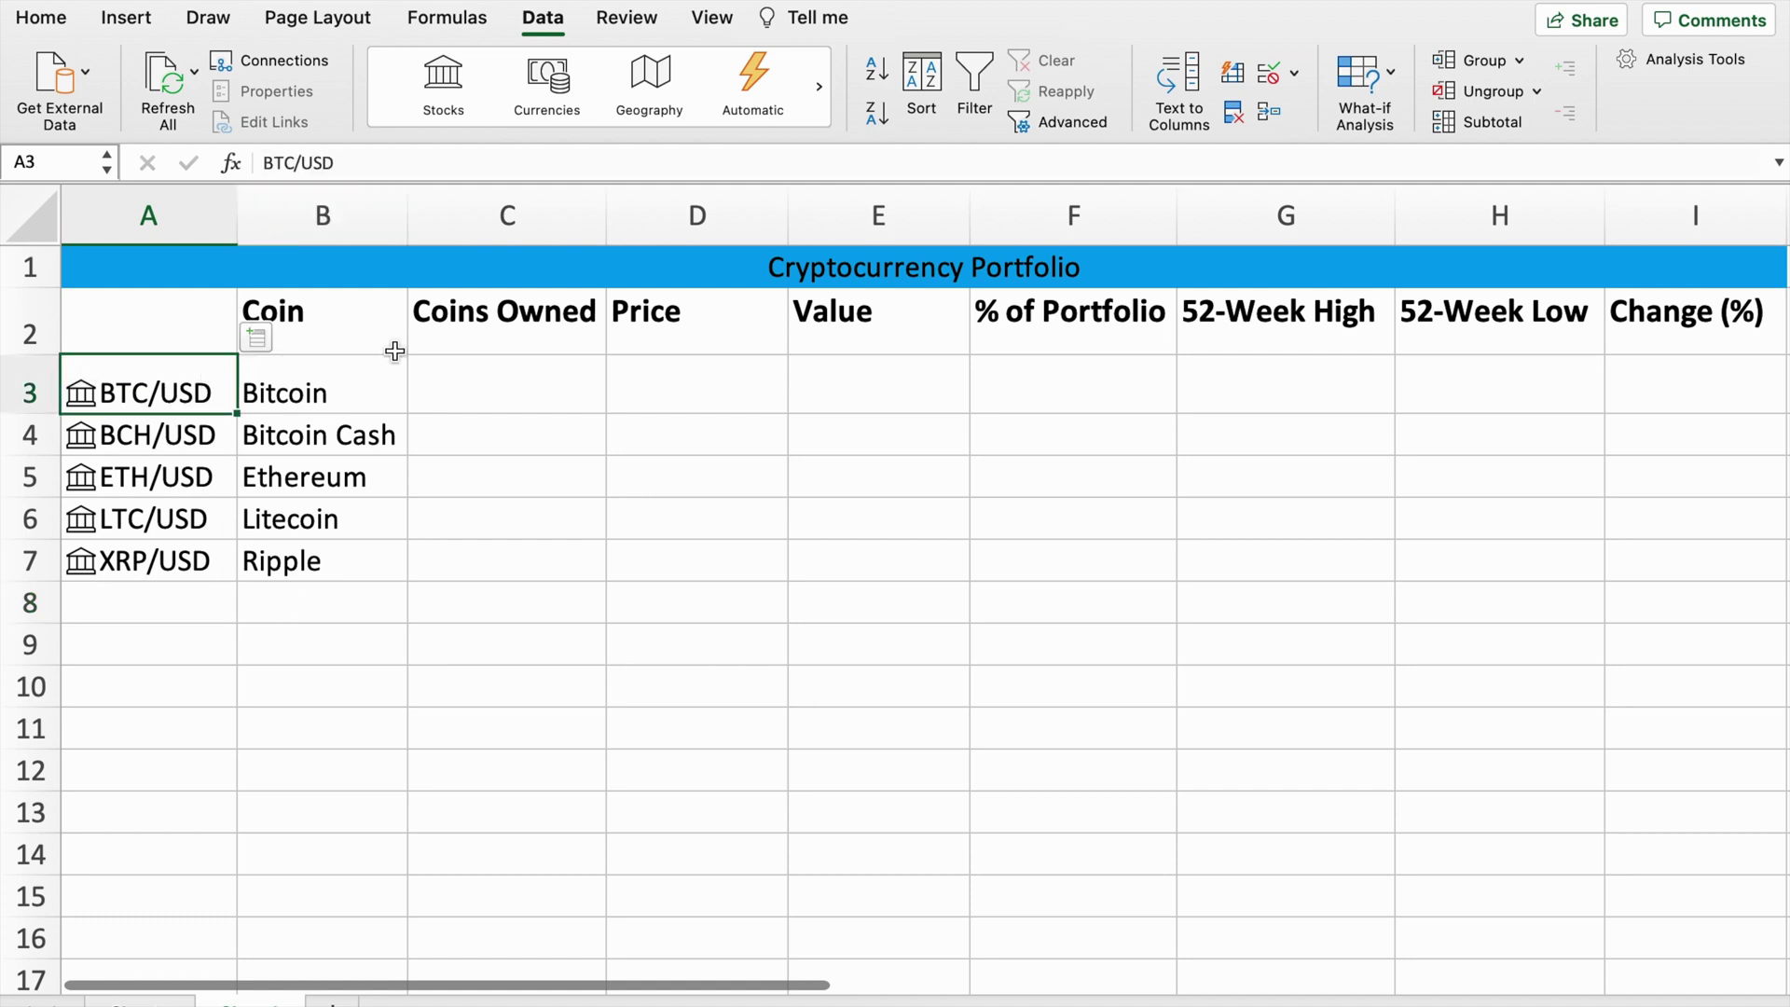
Step: Enter holdings of 1, 10, 10, 10 and 1000 down C3:C7
left_click(465, 391)
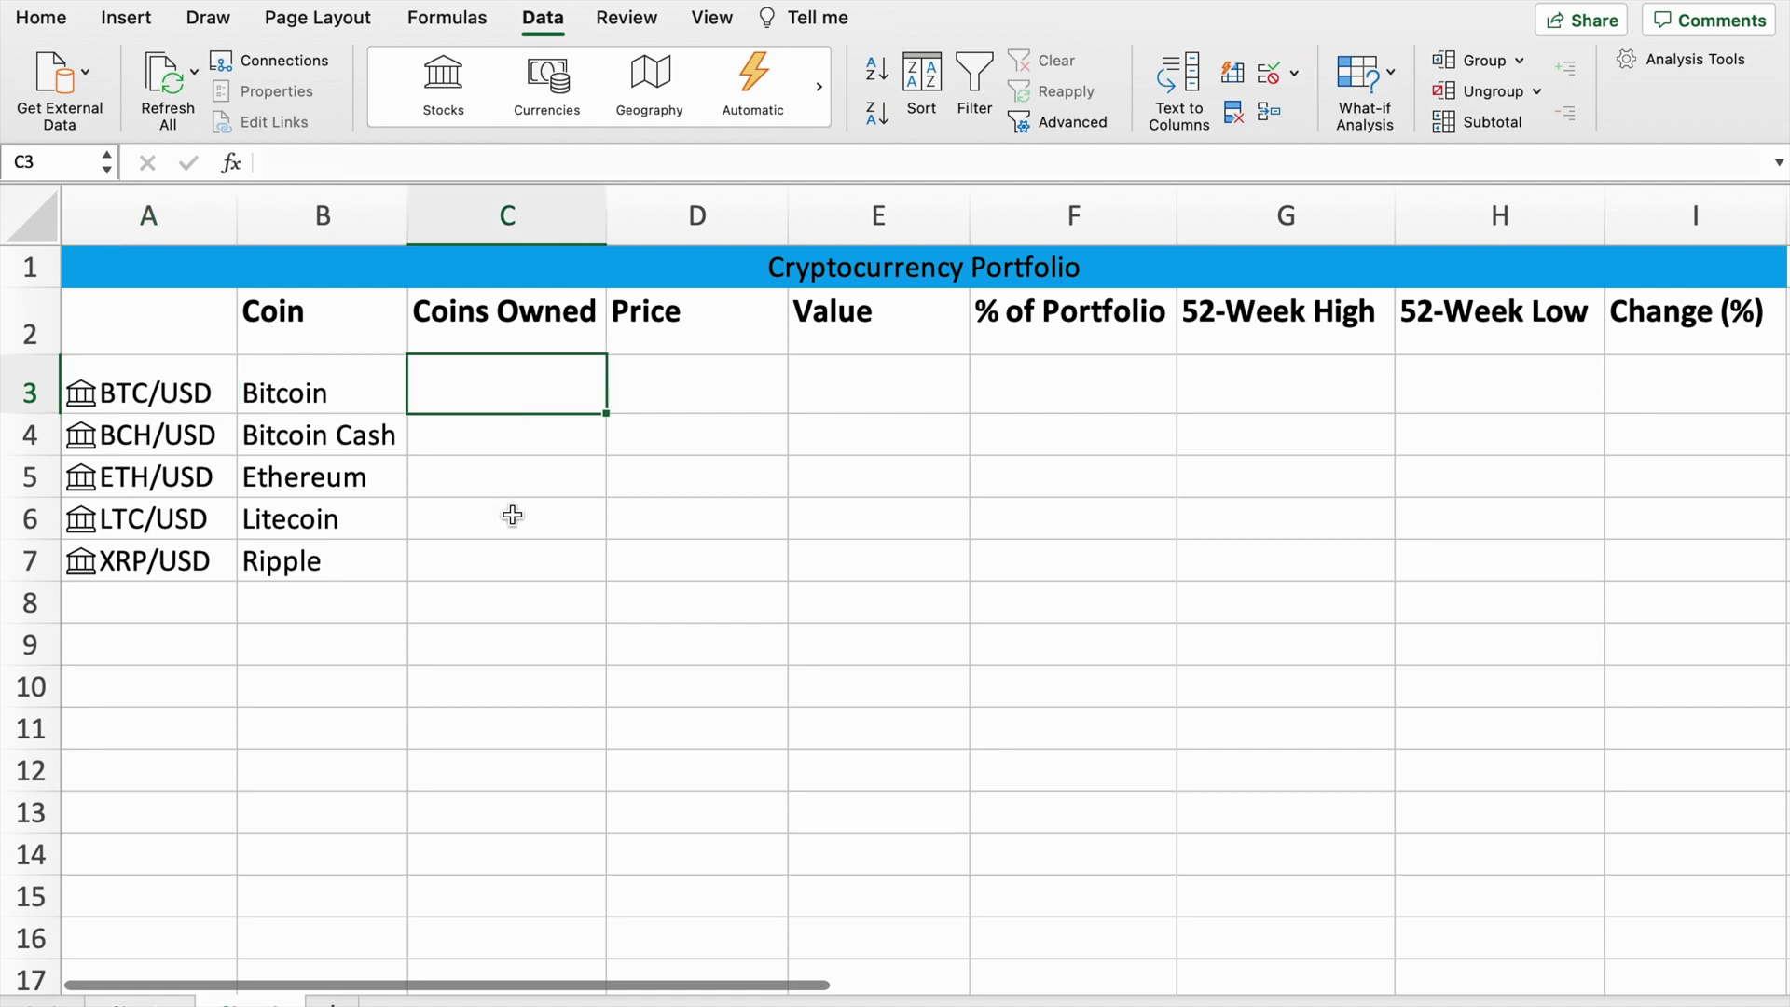
type("1")
left_click(558, 446)
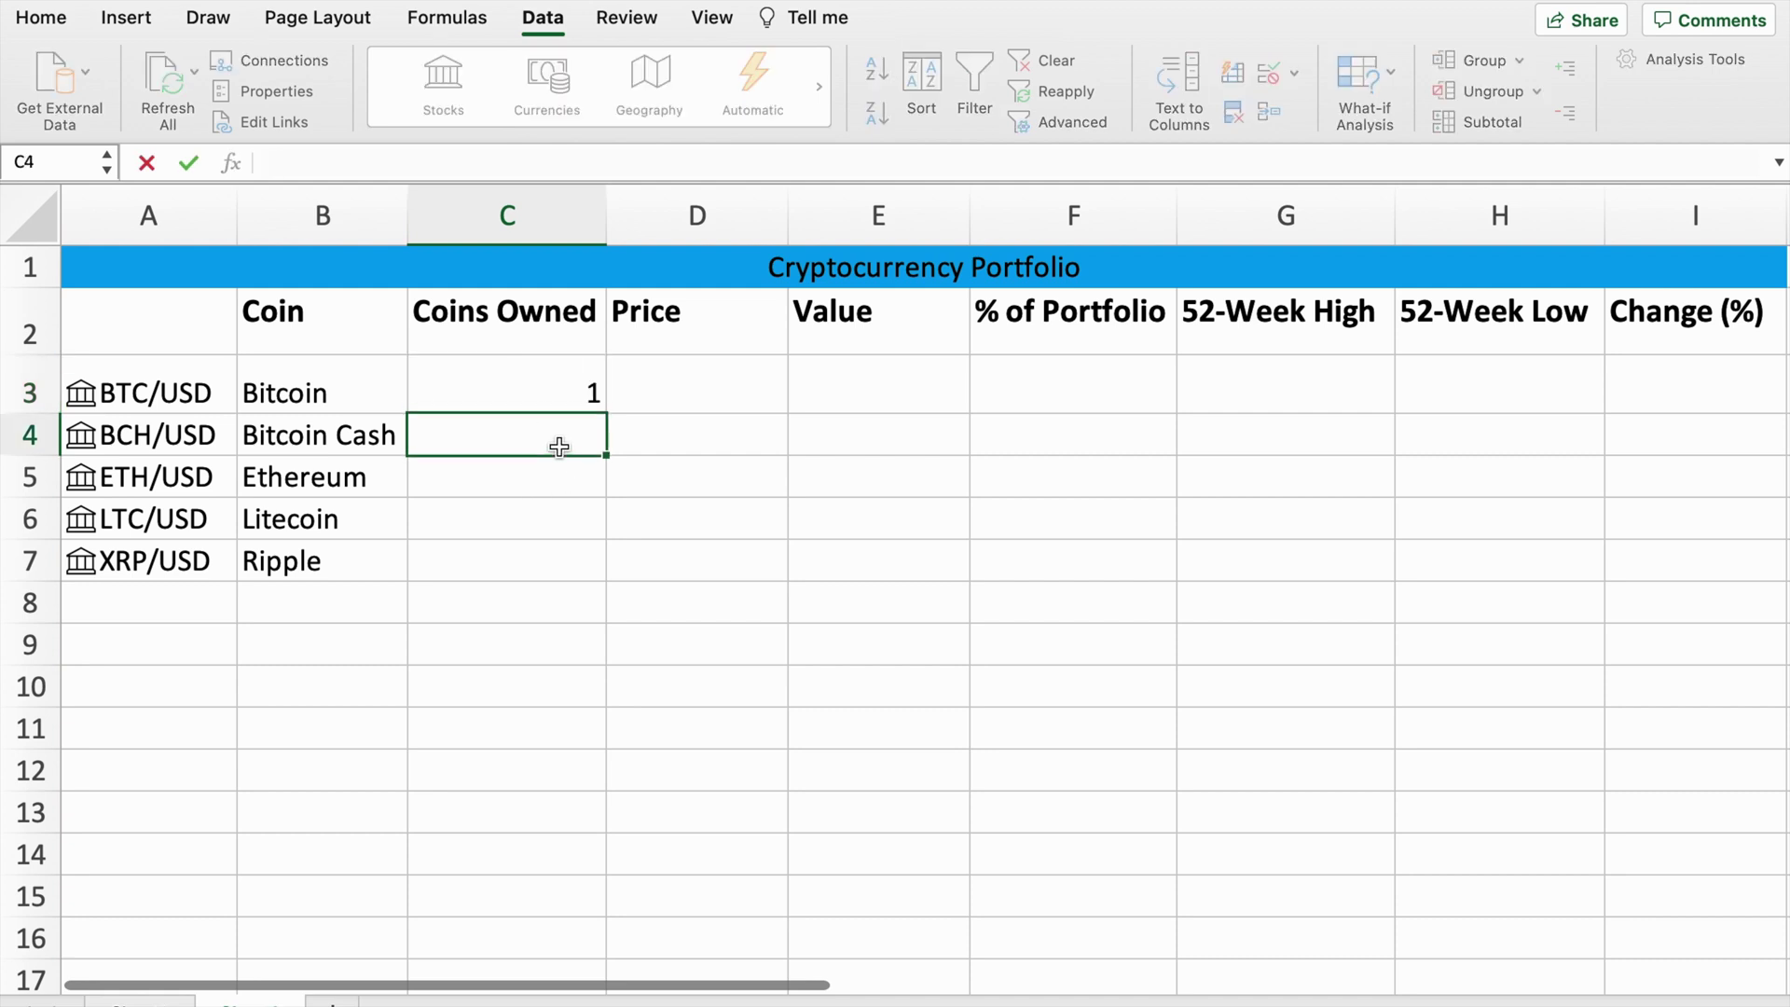
type("10")
left_click(546, 457)
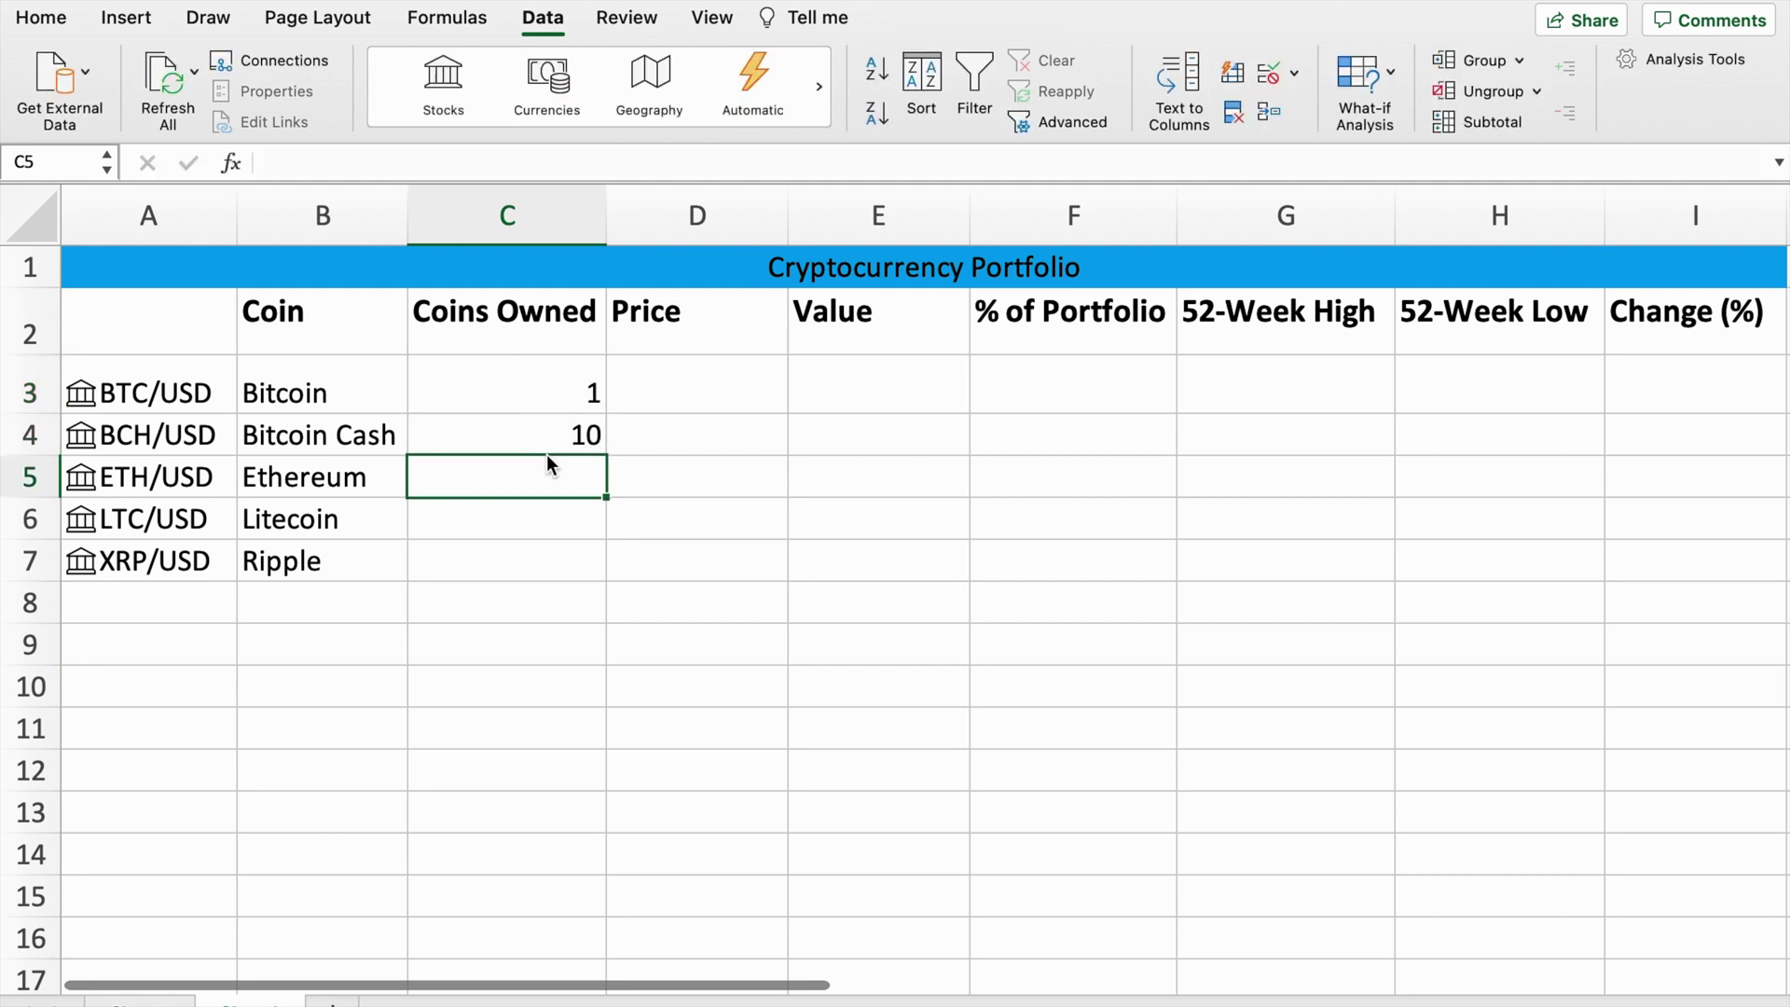
type("10")
key("Return")
type("10")
key("Return")
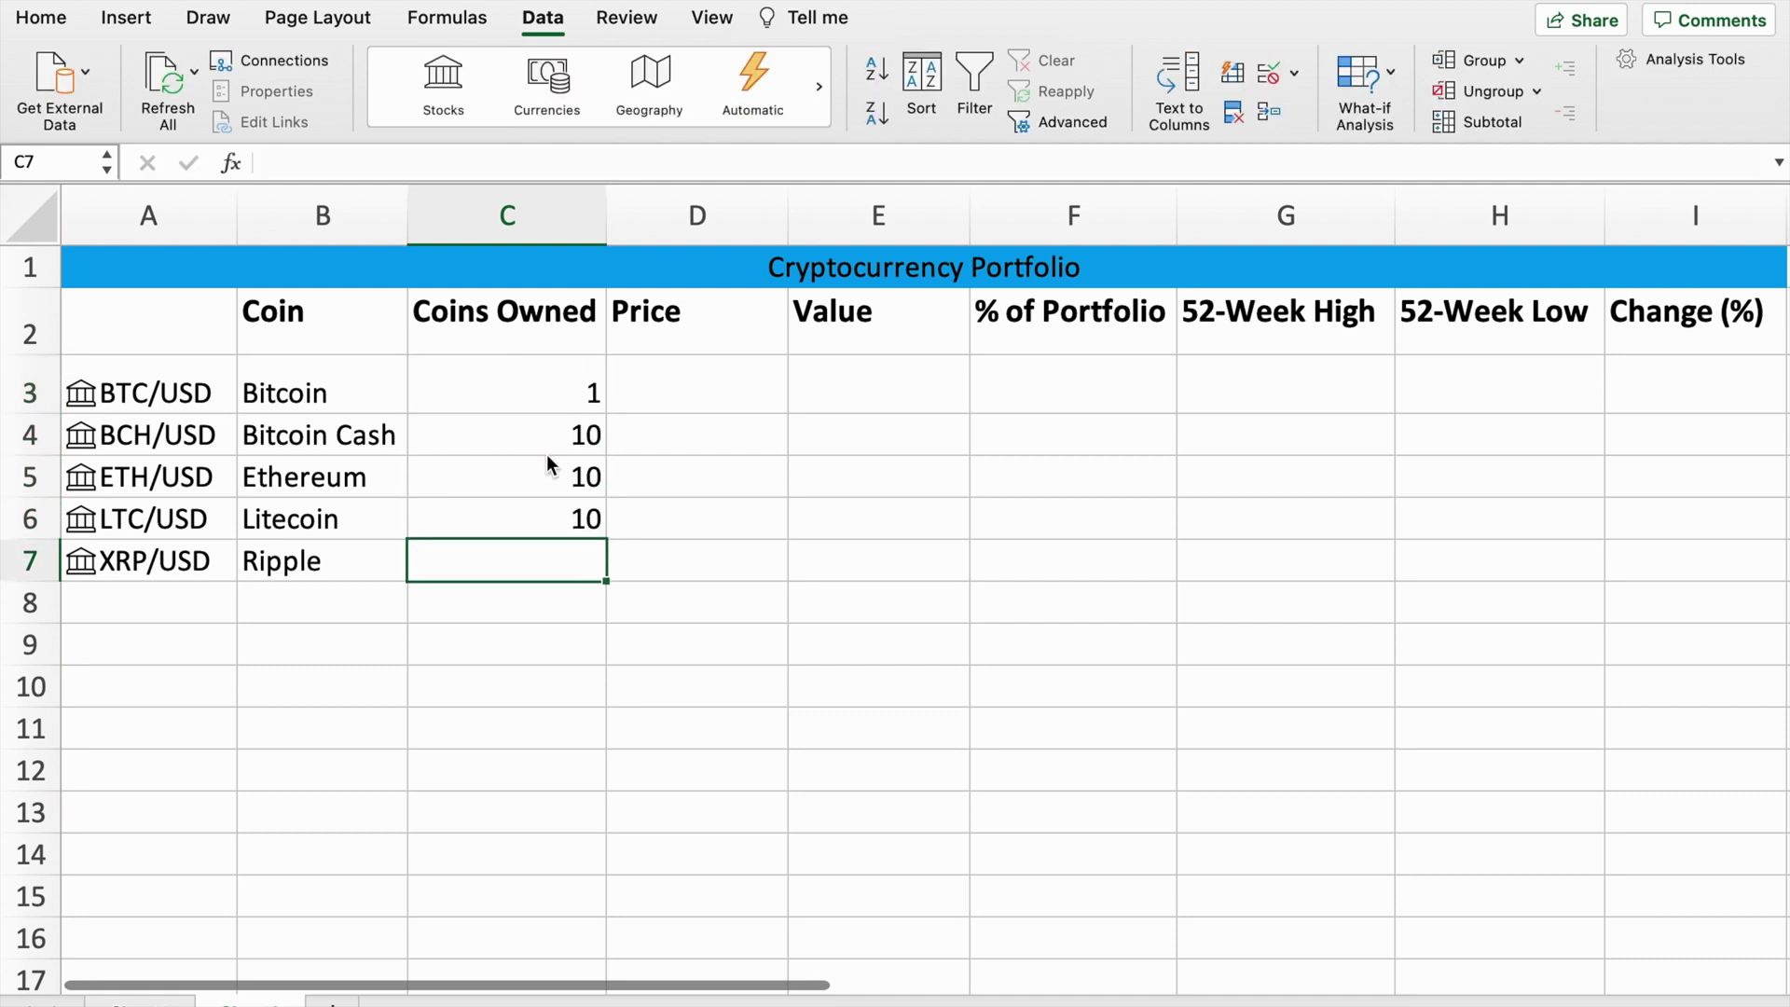
type("1000")
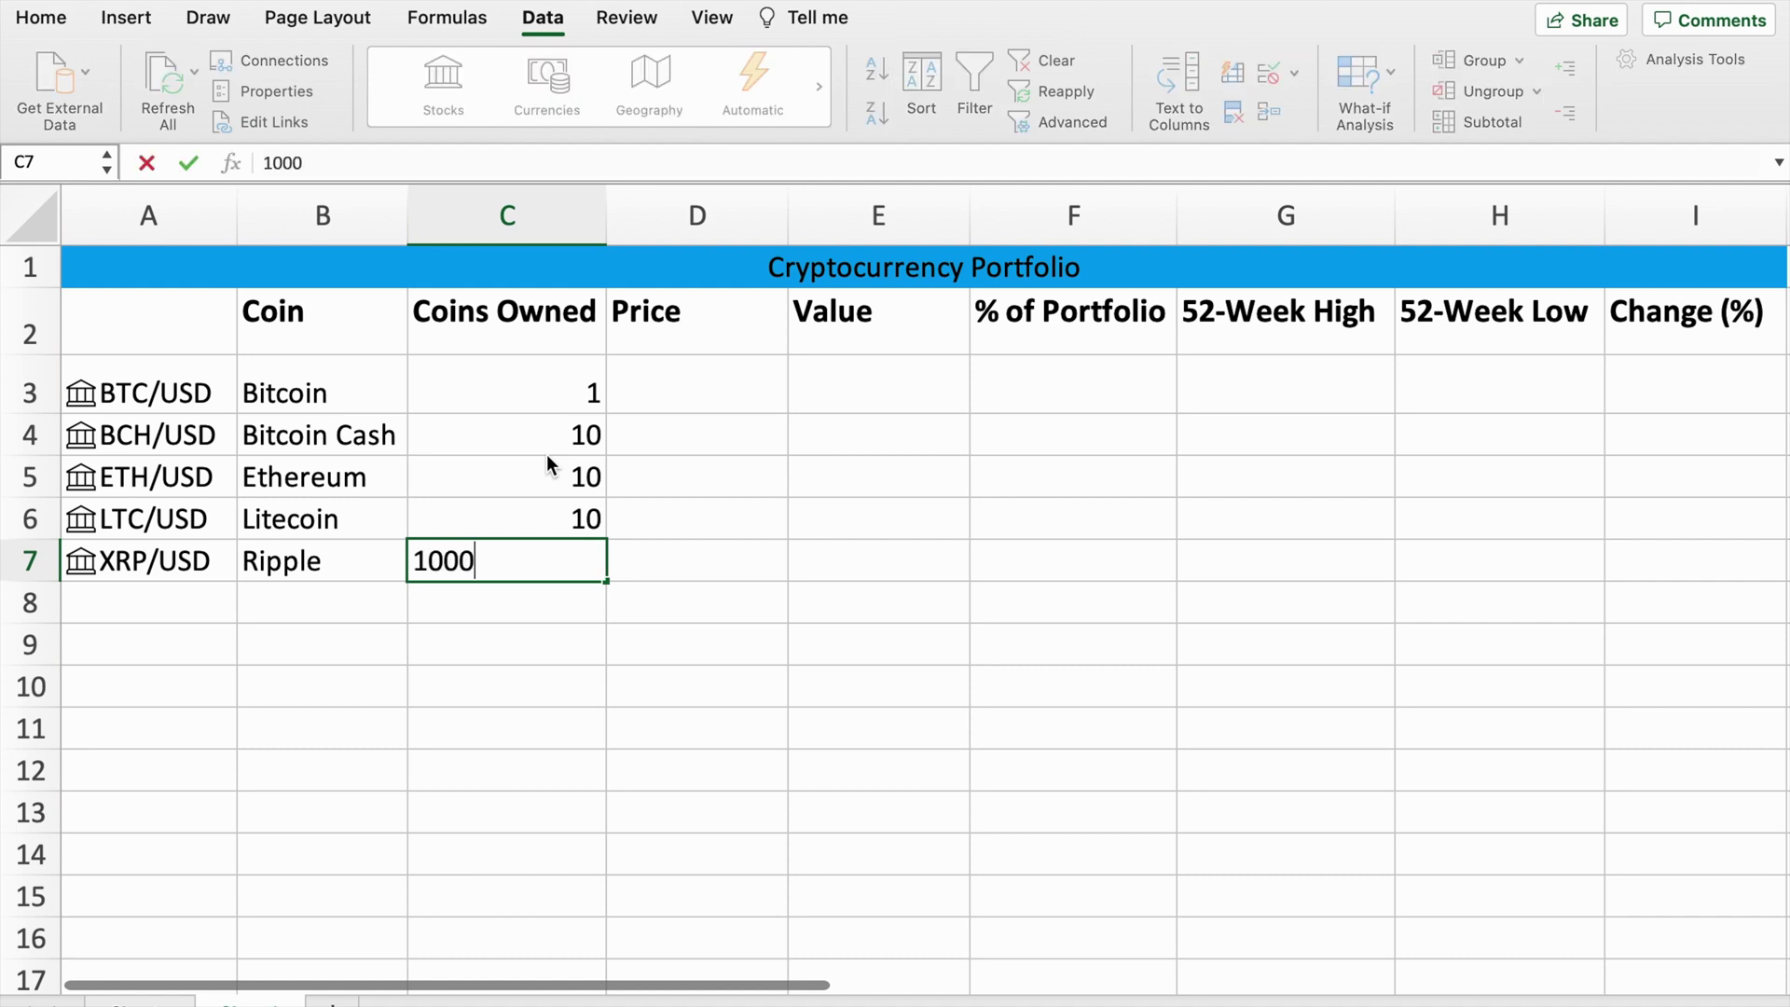
key("Return")
left_click(572, 541)
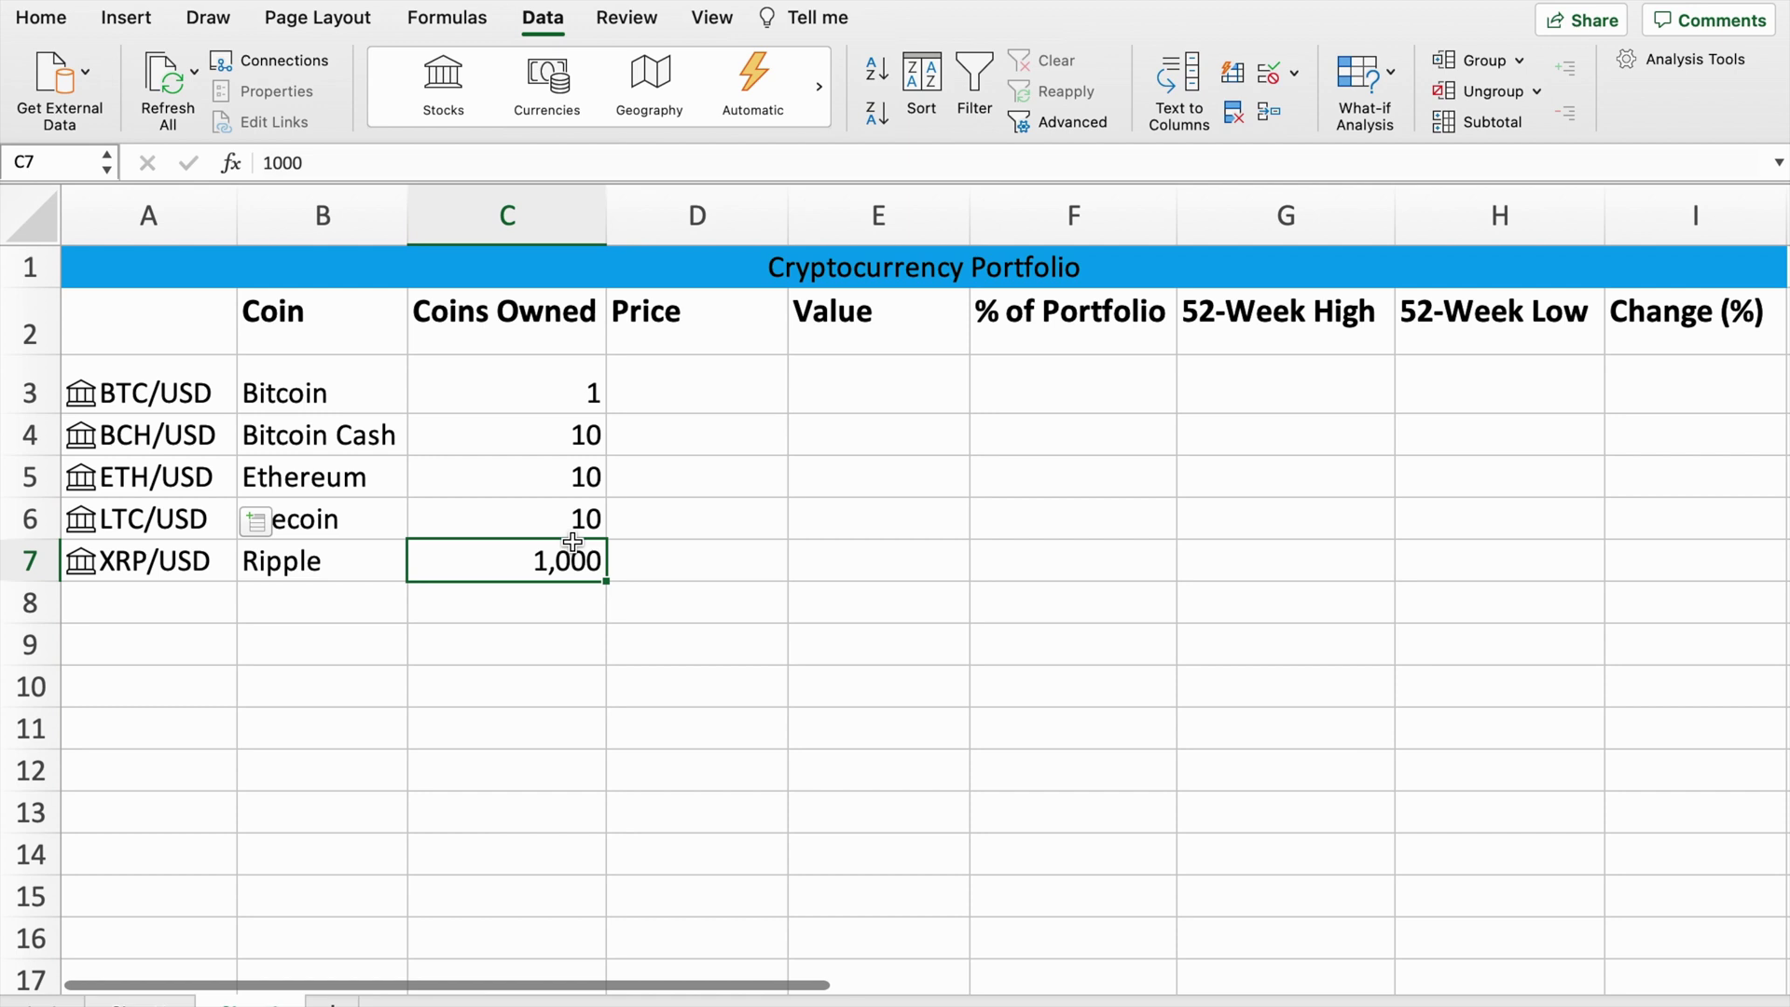
left_click(221, 396)
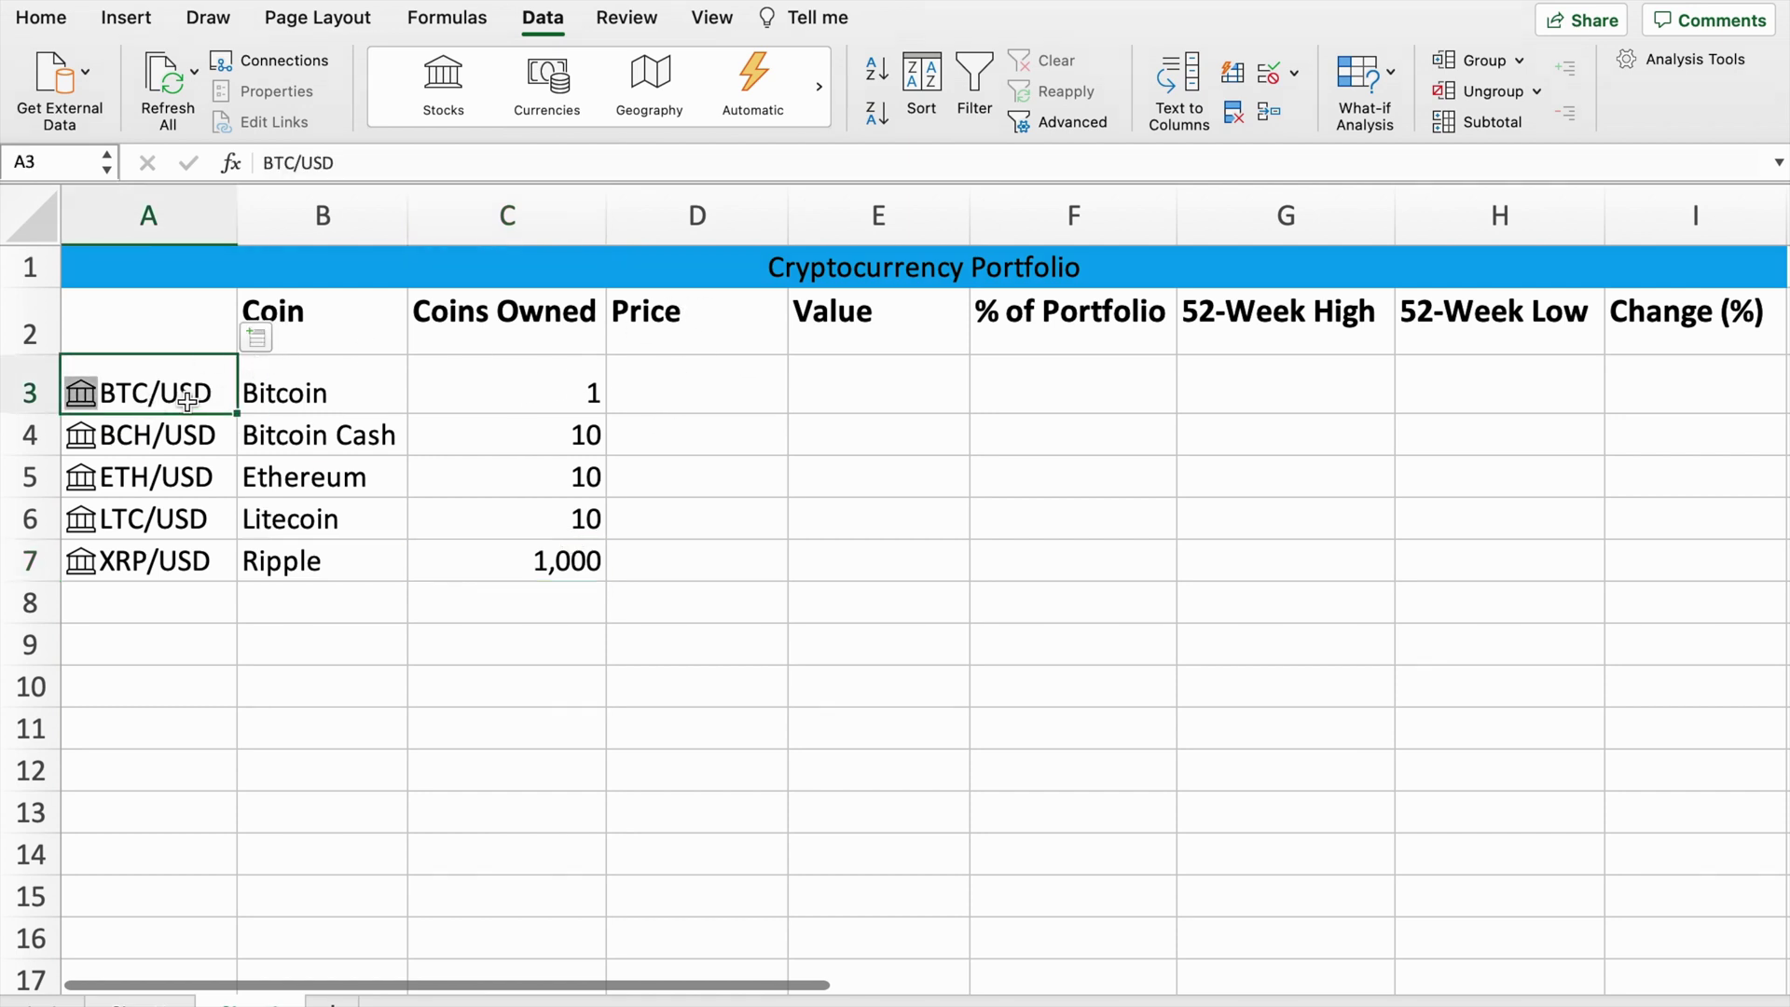
Step: Insert the linked Price field into D3:D7 for BTC, BCH, ETH, LTC and XRP
left_click(259, 344)
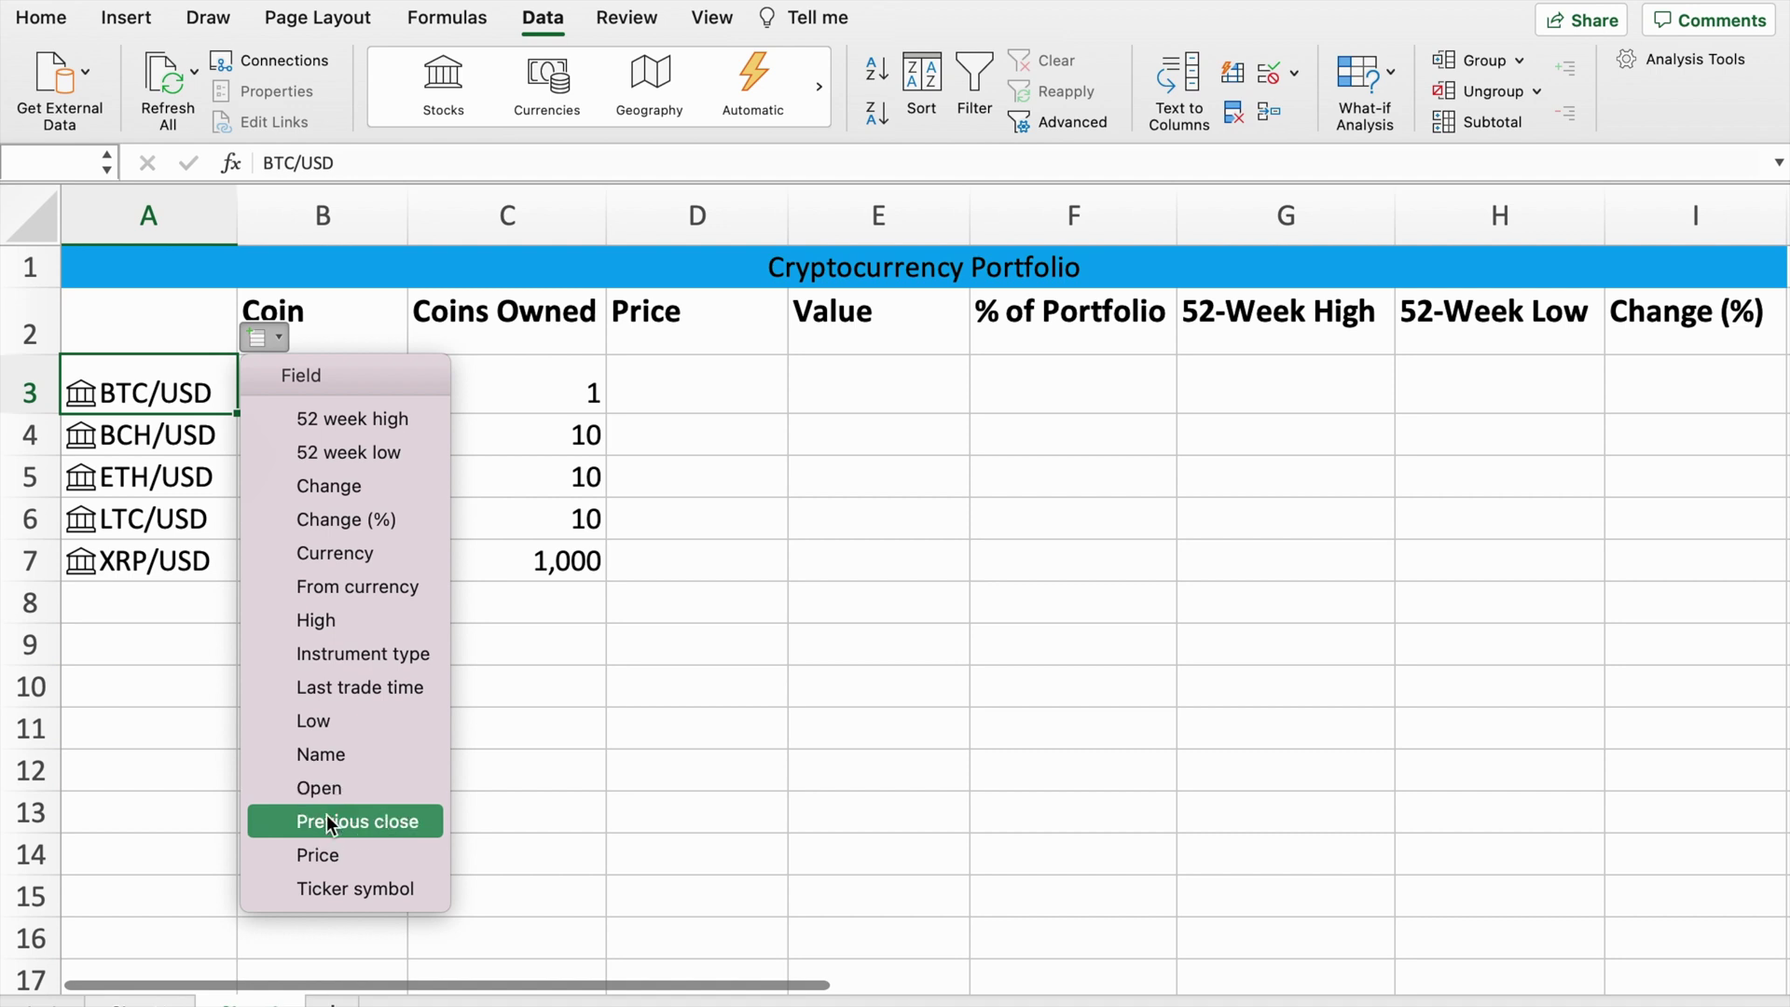
left_click(307, 856)
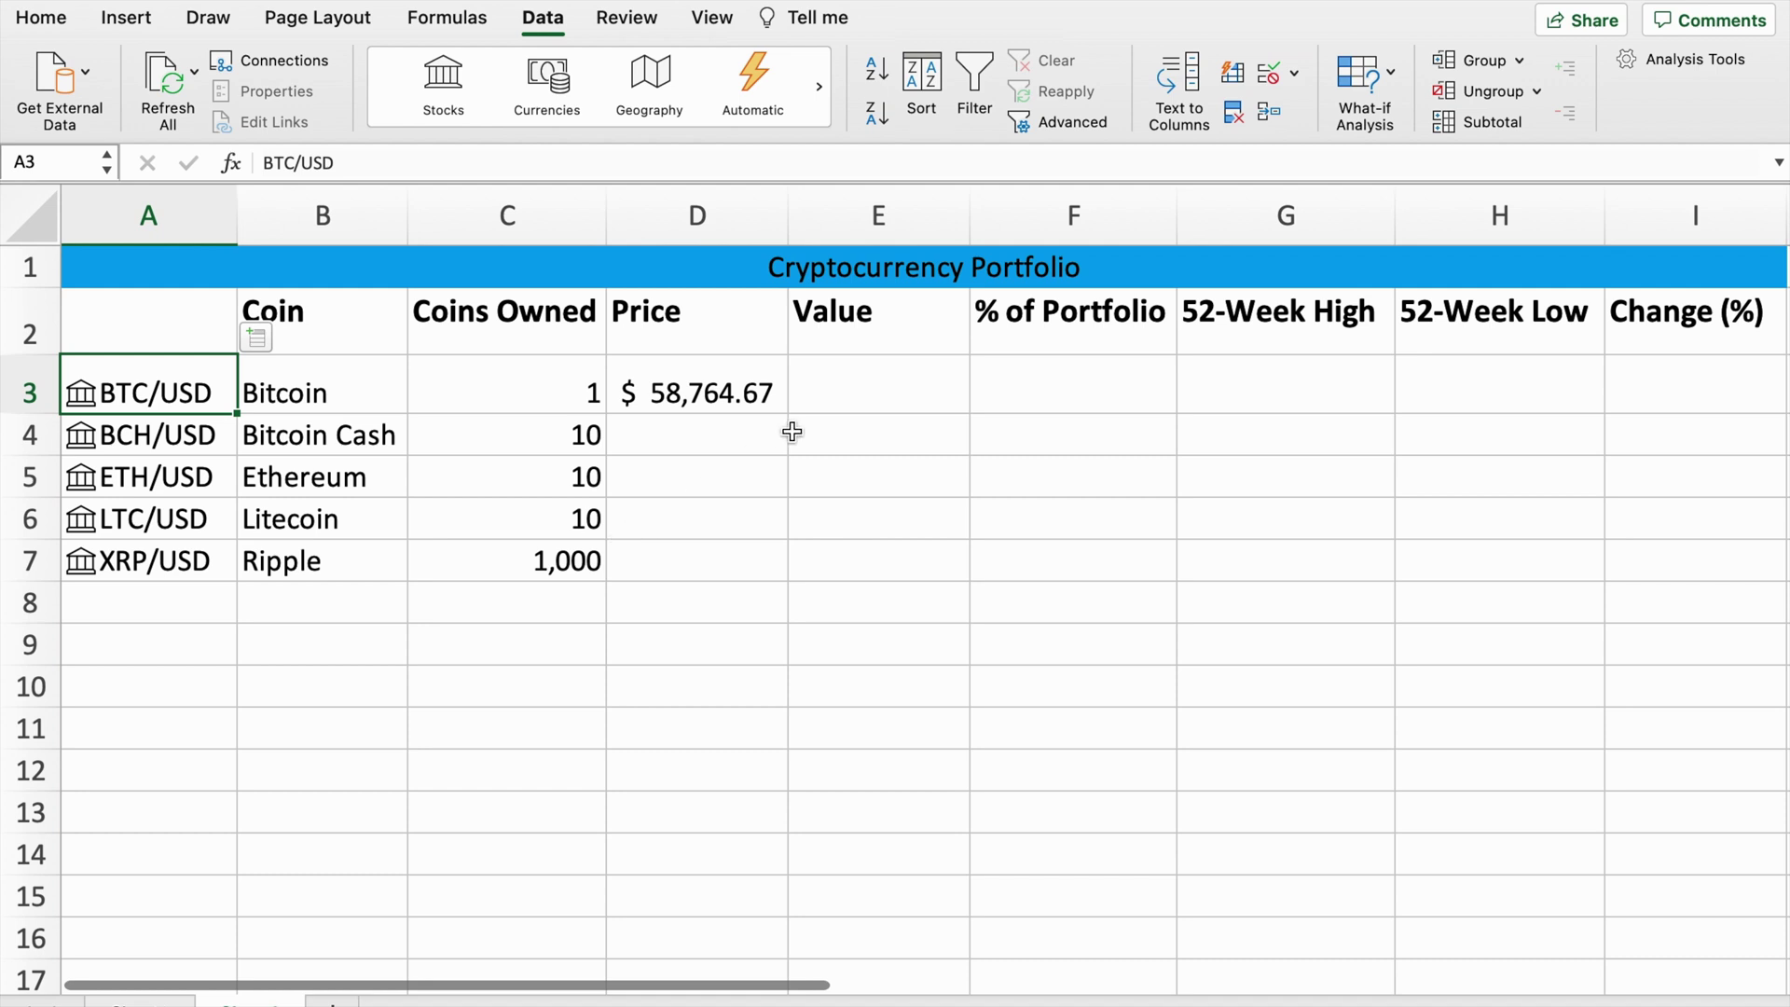
left_click(730, 442)
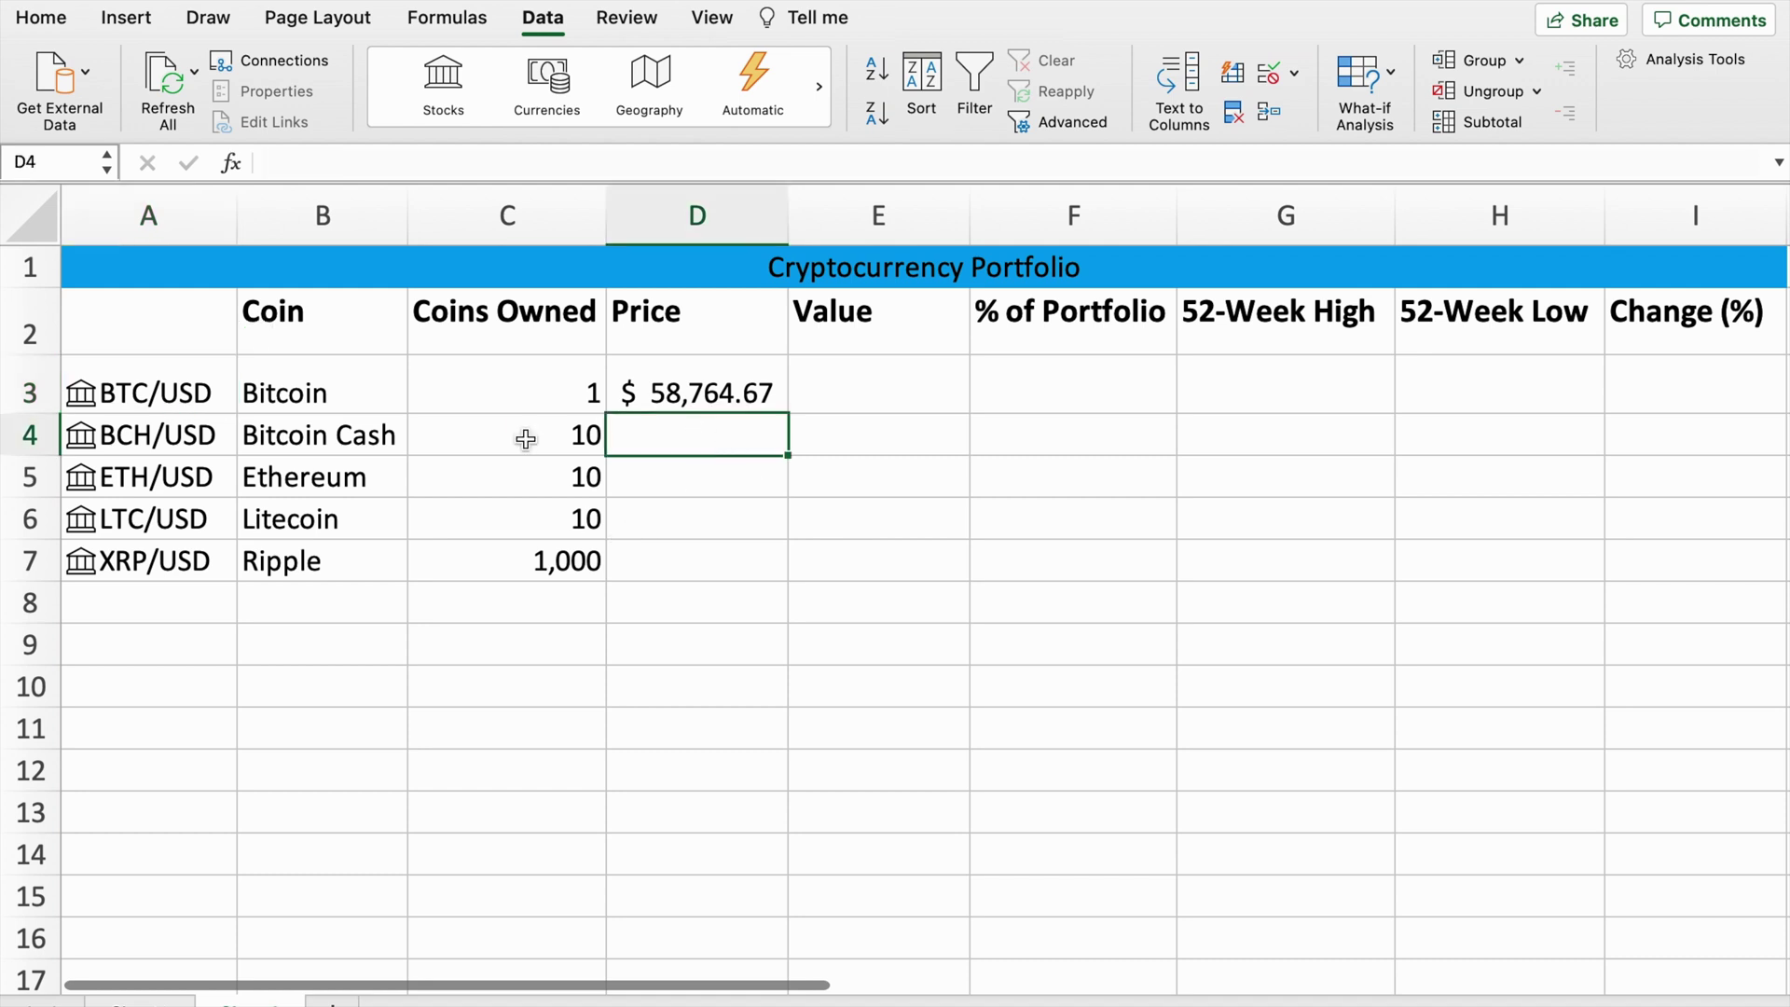
left_click(213, 436)
left_click(259, 396)
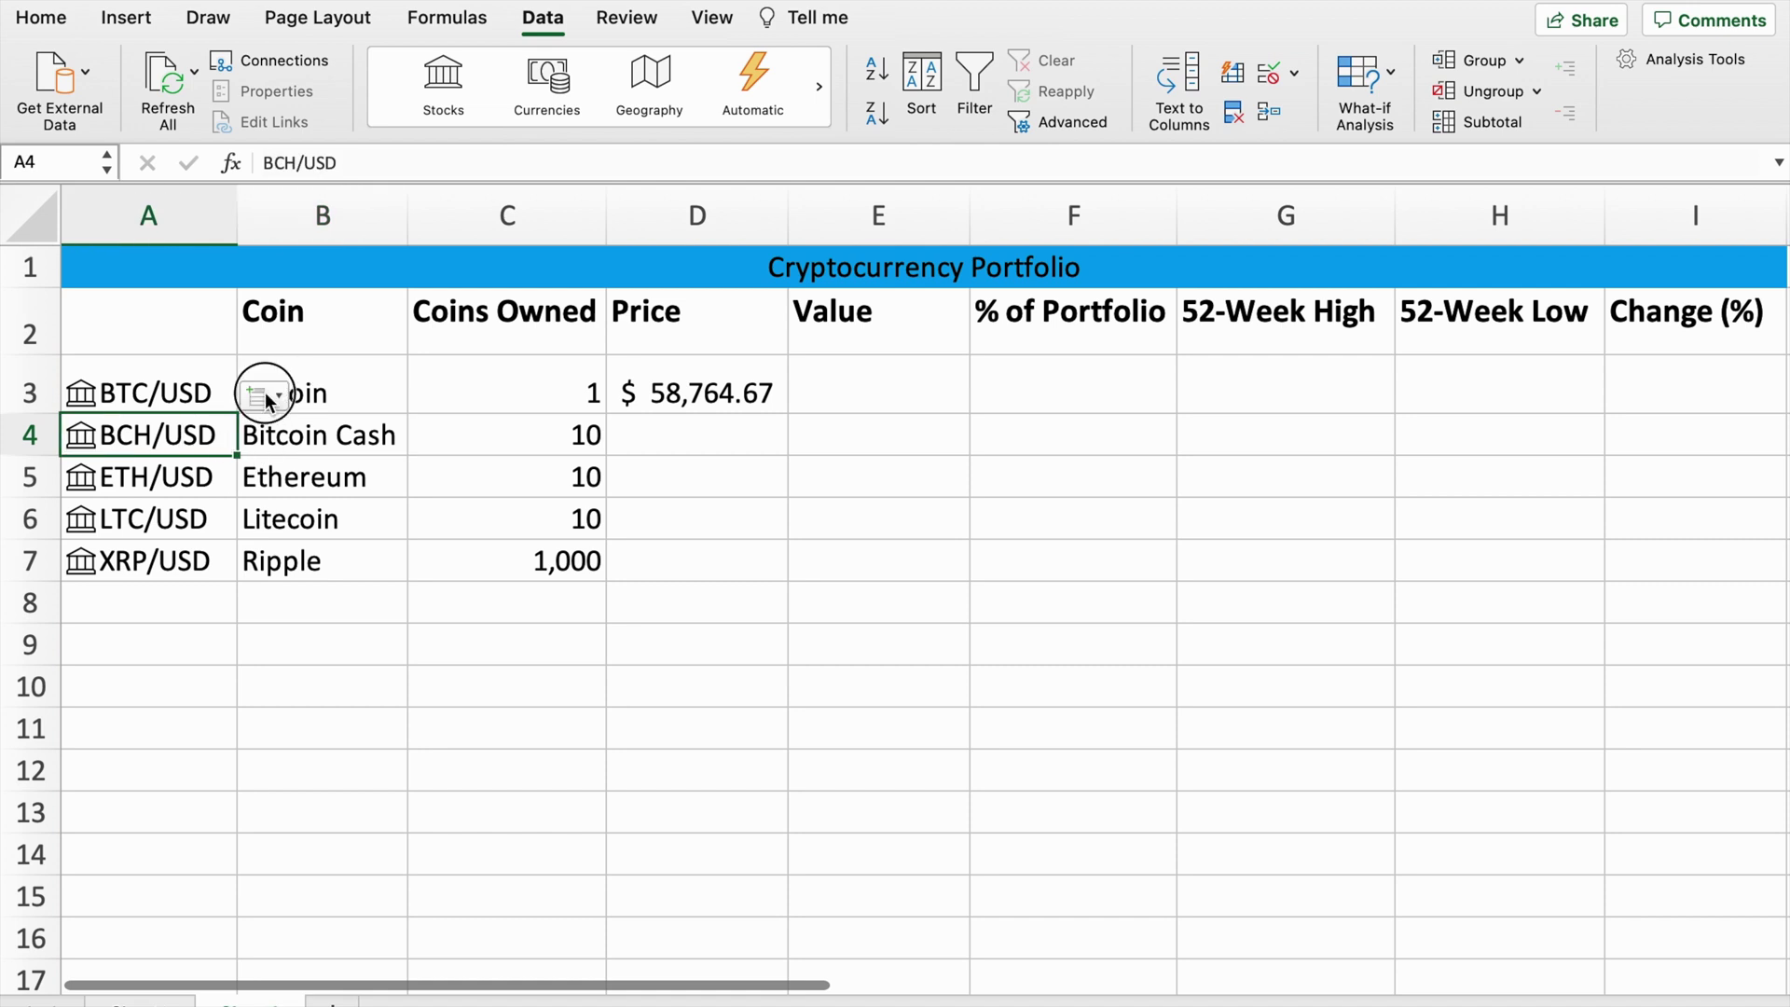
left_click(279, 876)
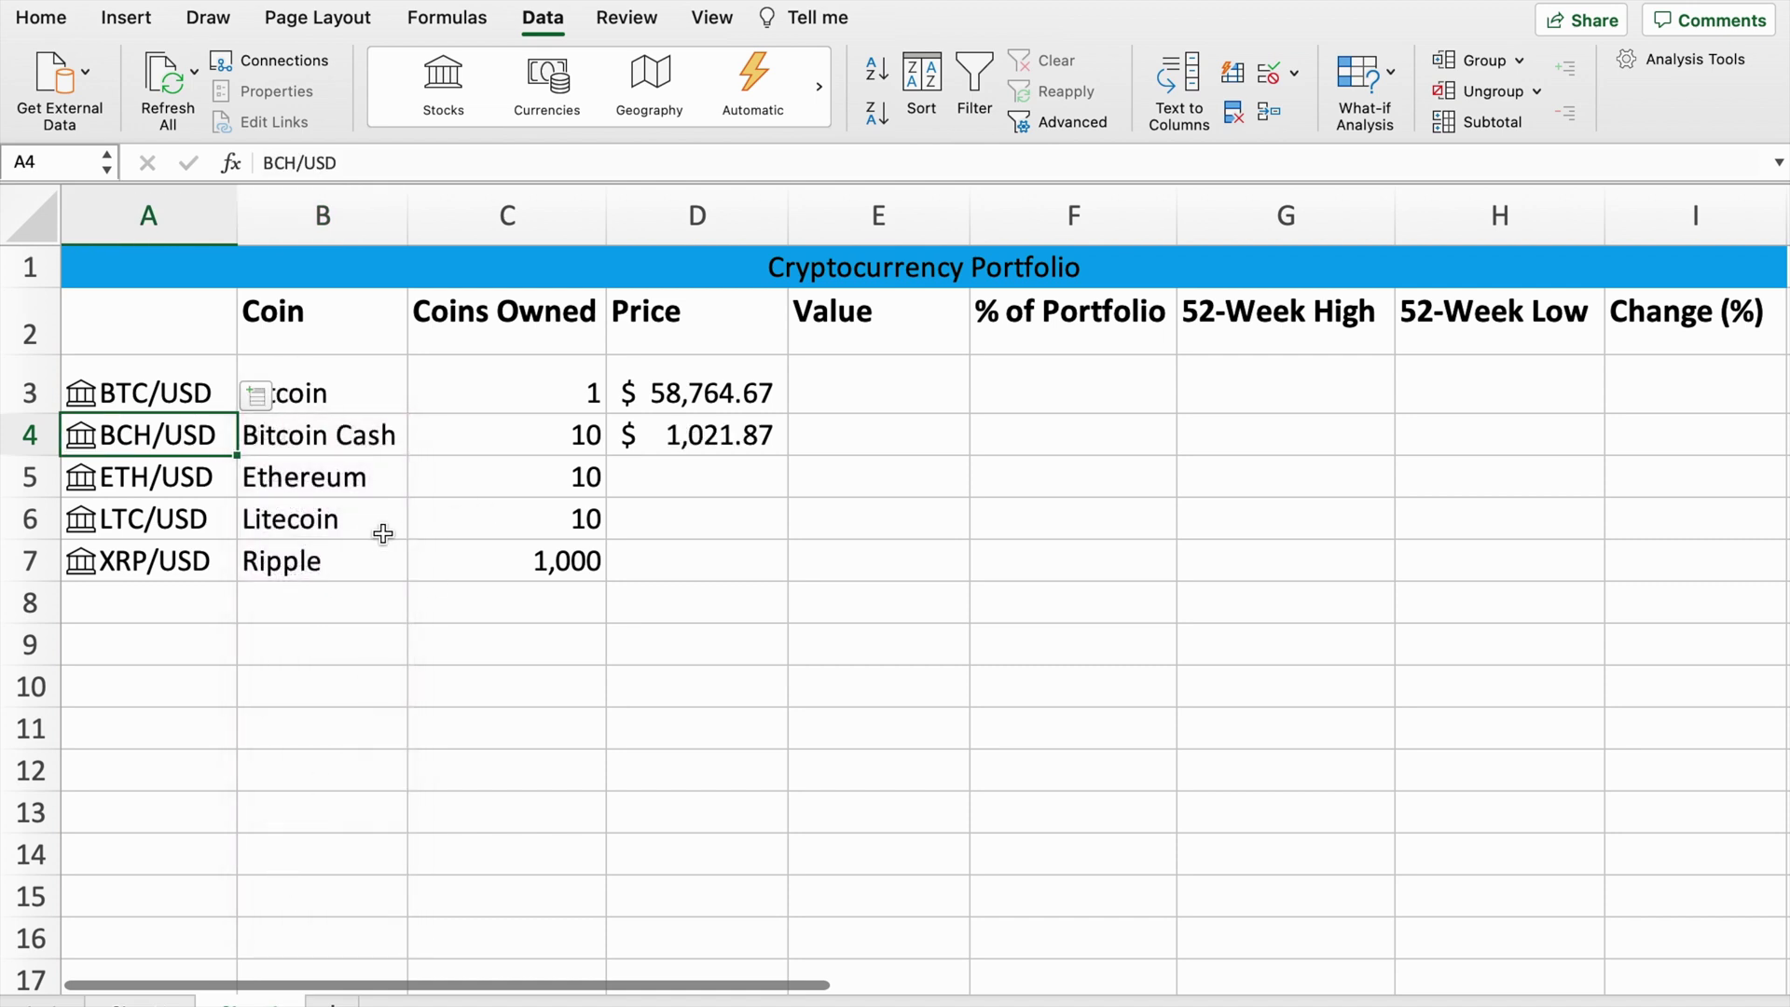
left_click_drag(198, 489, 169, 562)
left_click(266, 446)
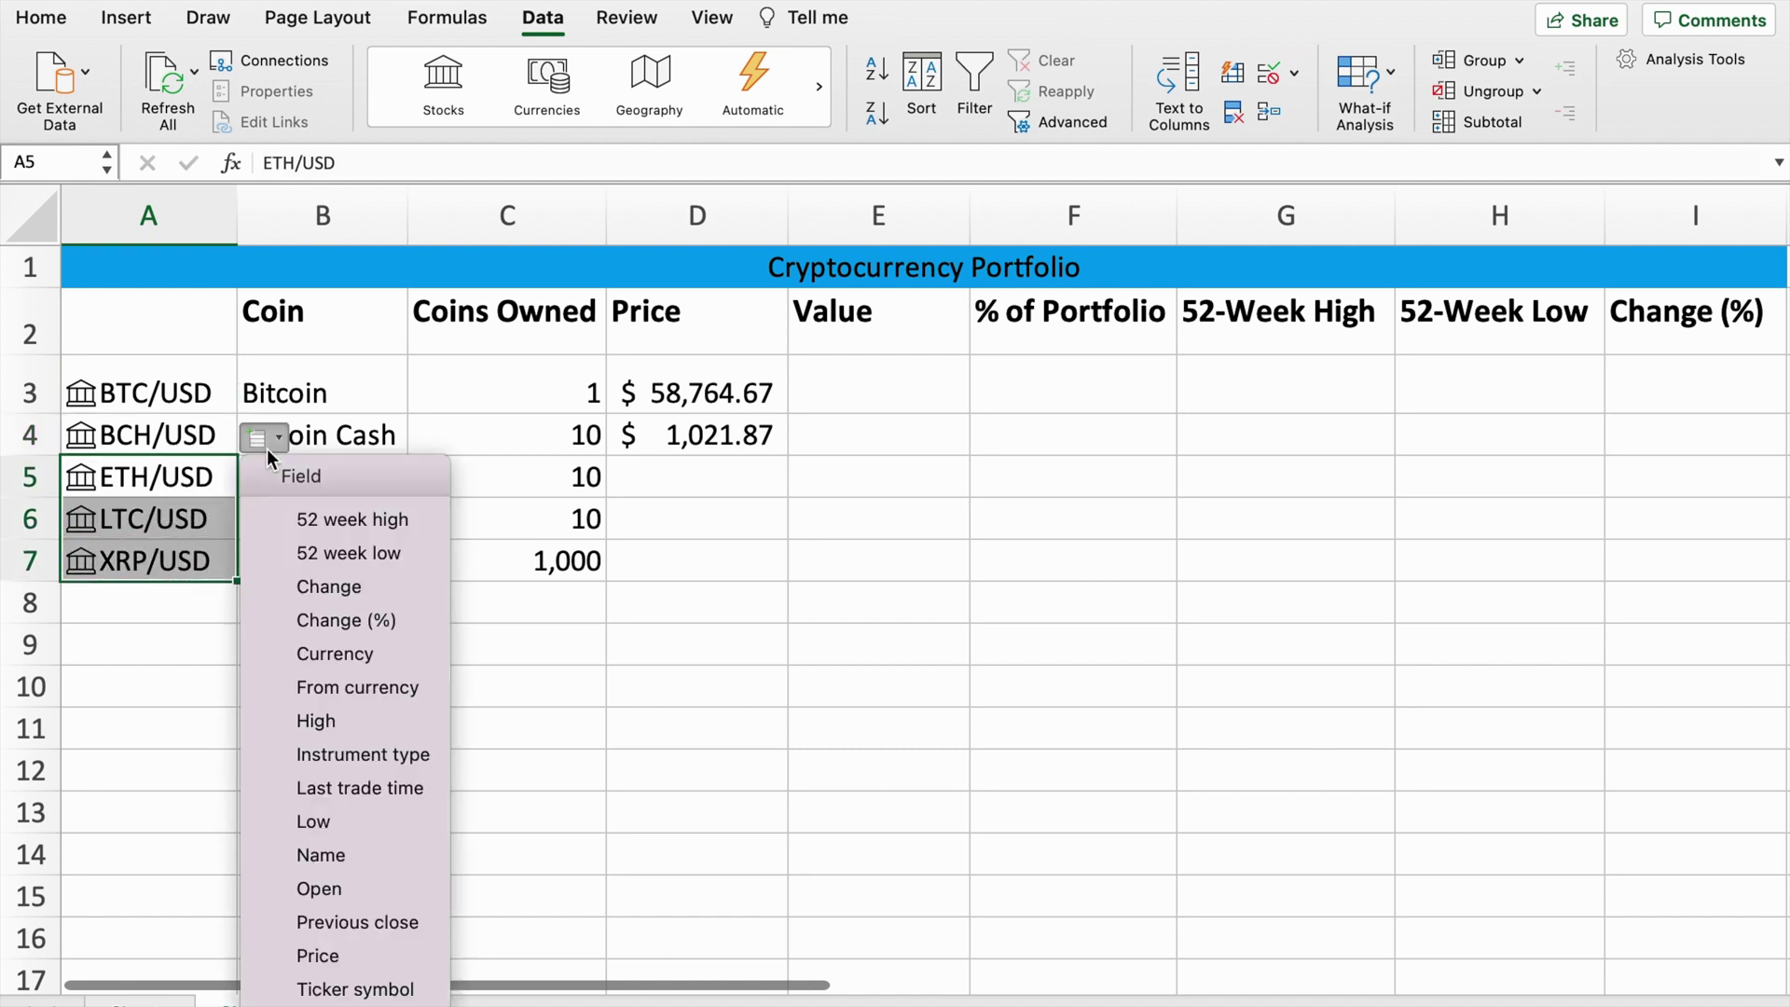
left_click(317, 955)
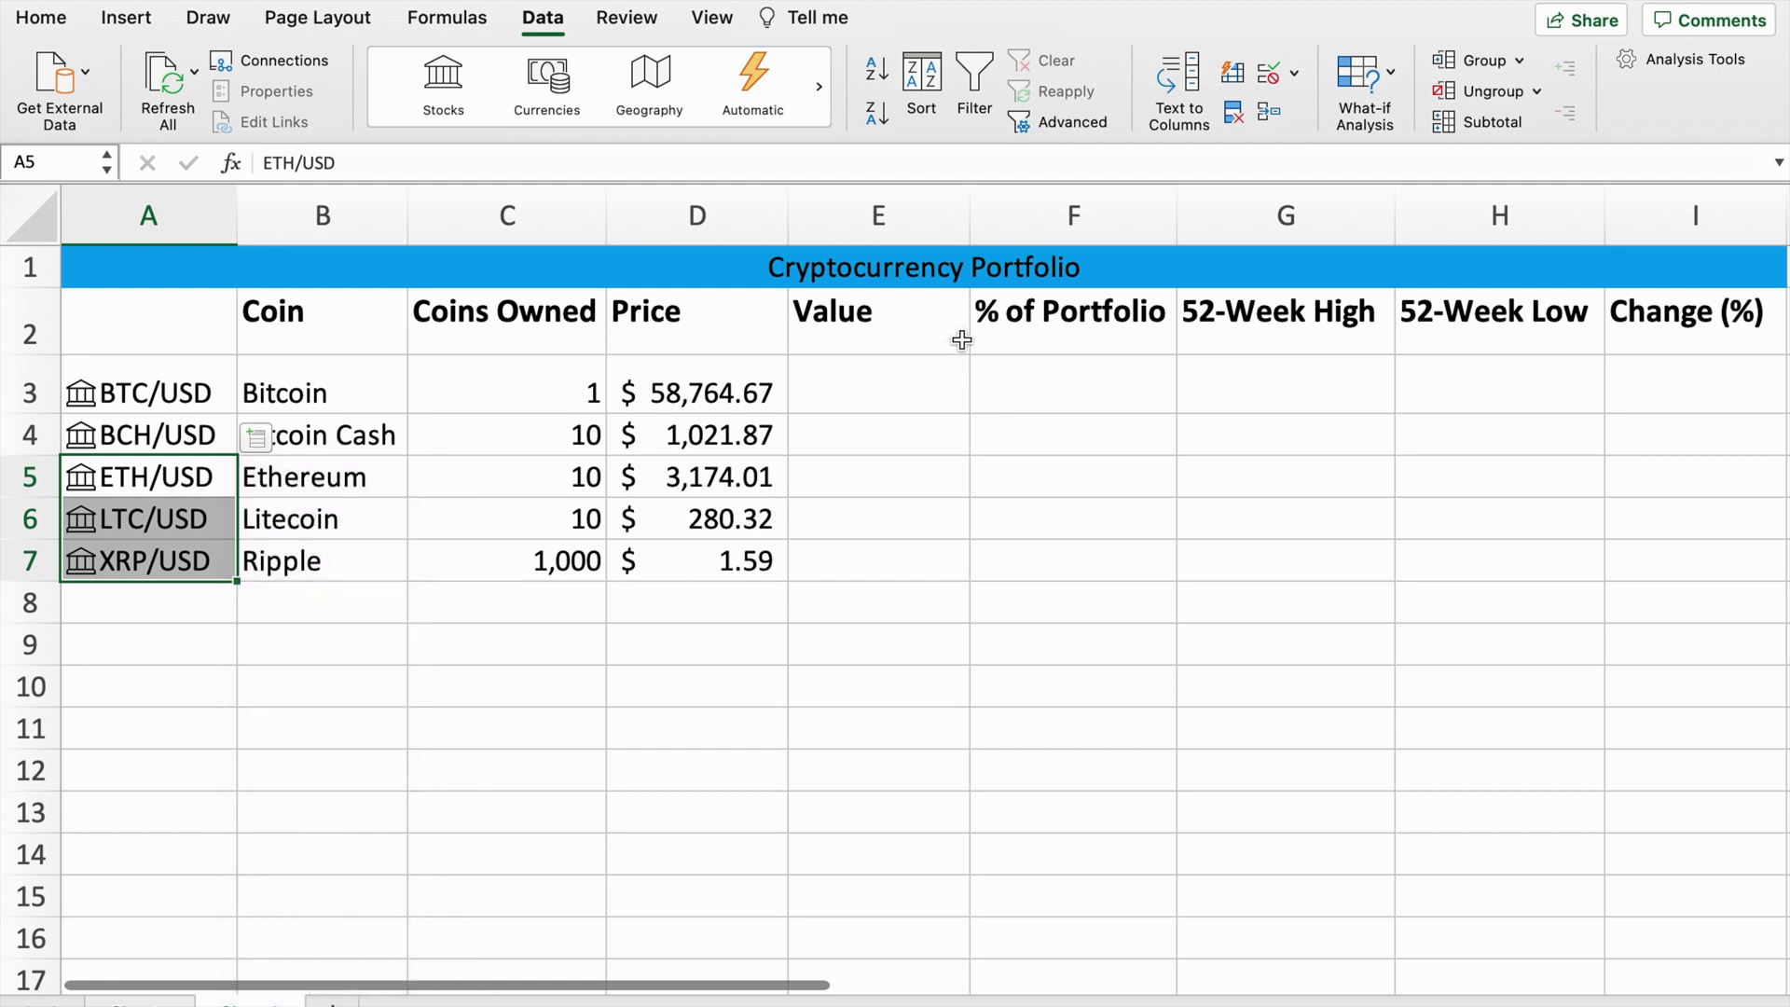
left_click(864, 366)
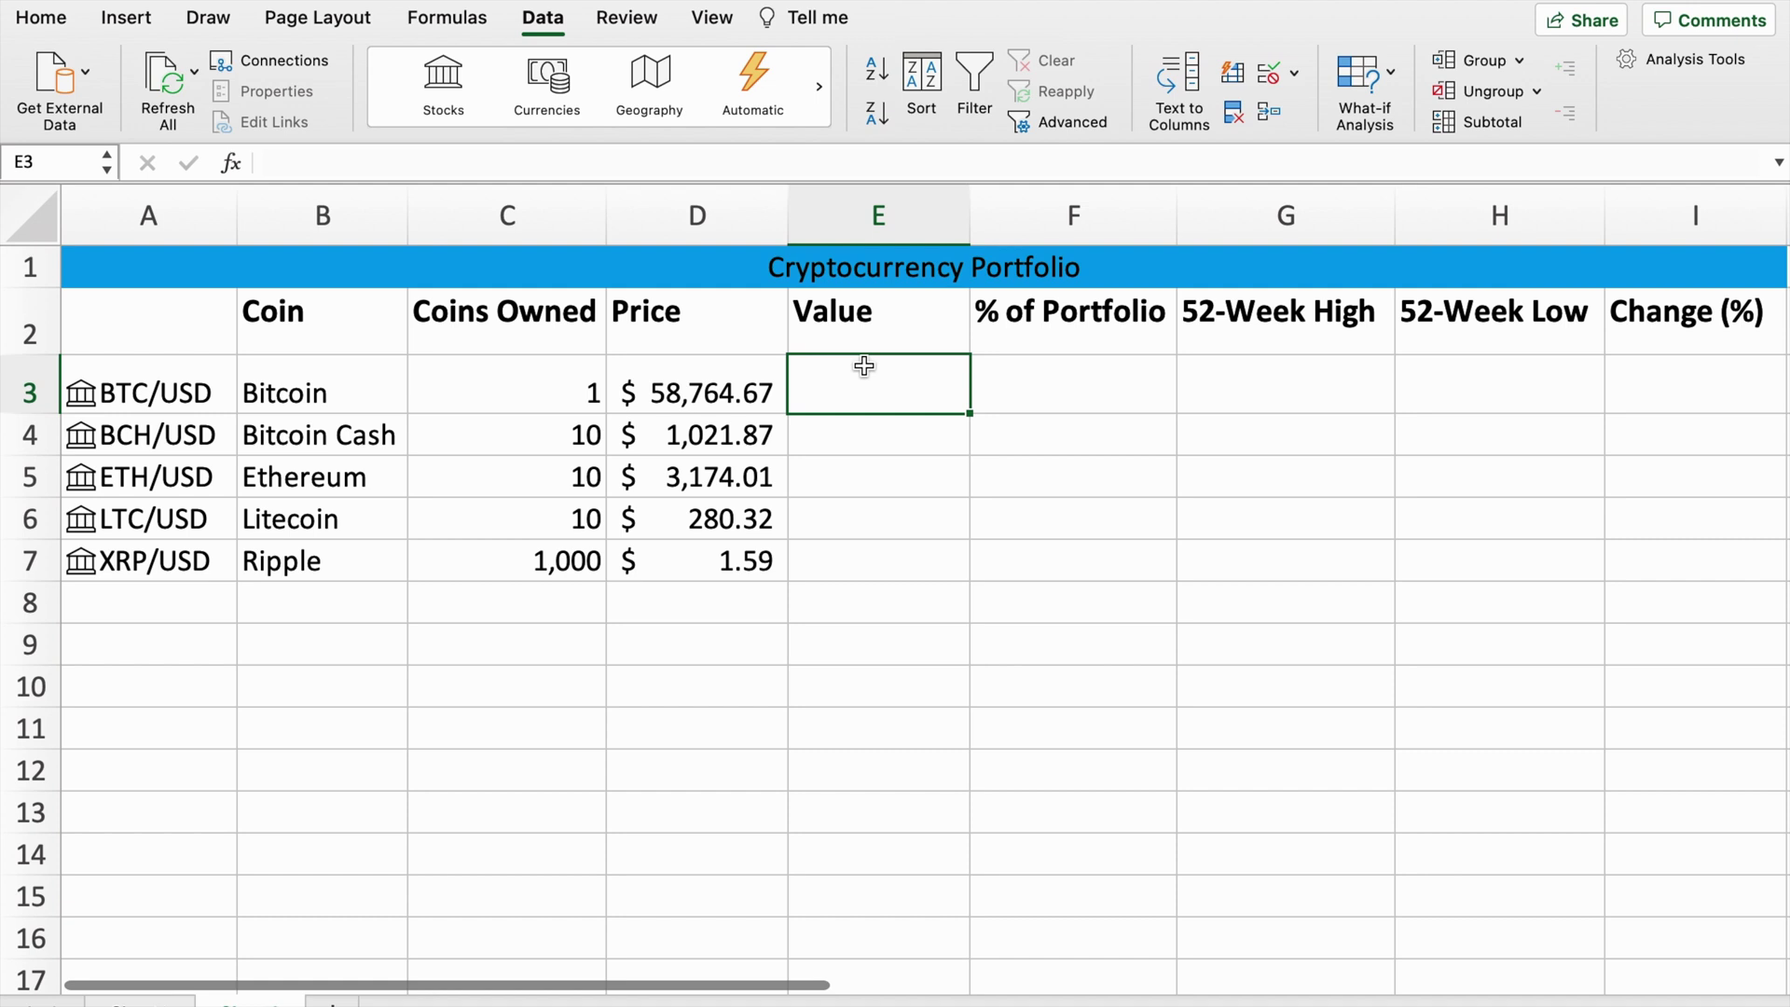
Step: Enter Bitcoin's value formula in E3 as coins owned times price
type("=")
left_click(695, 366)
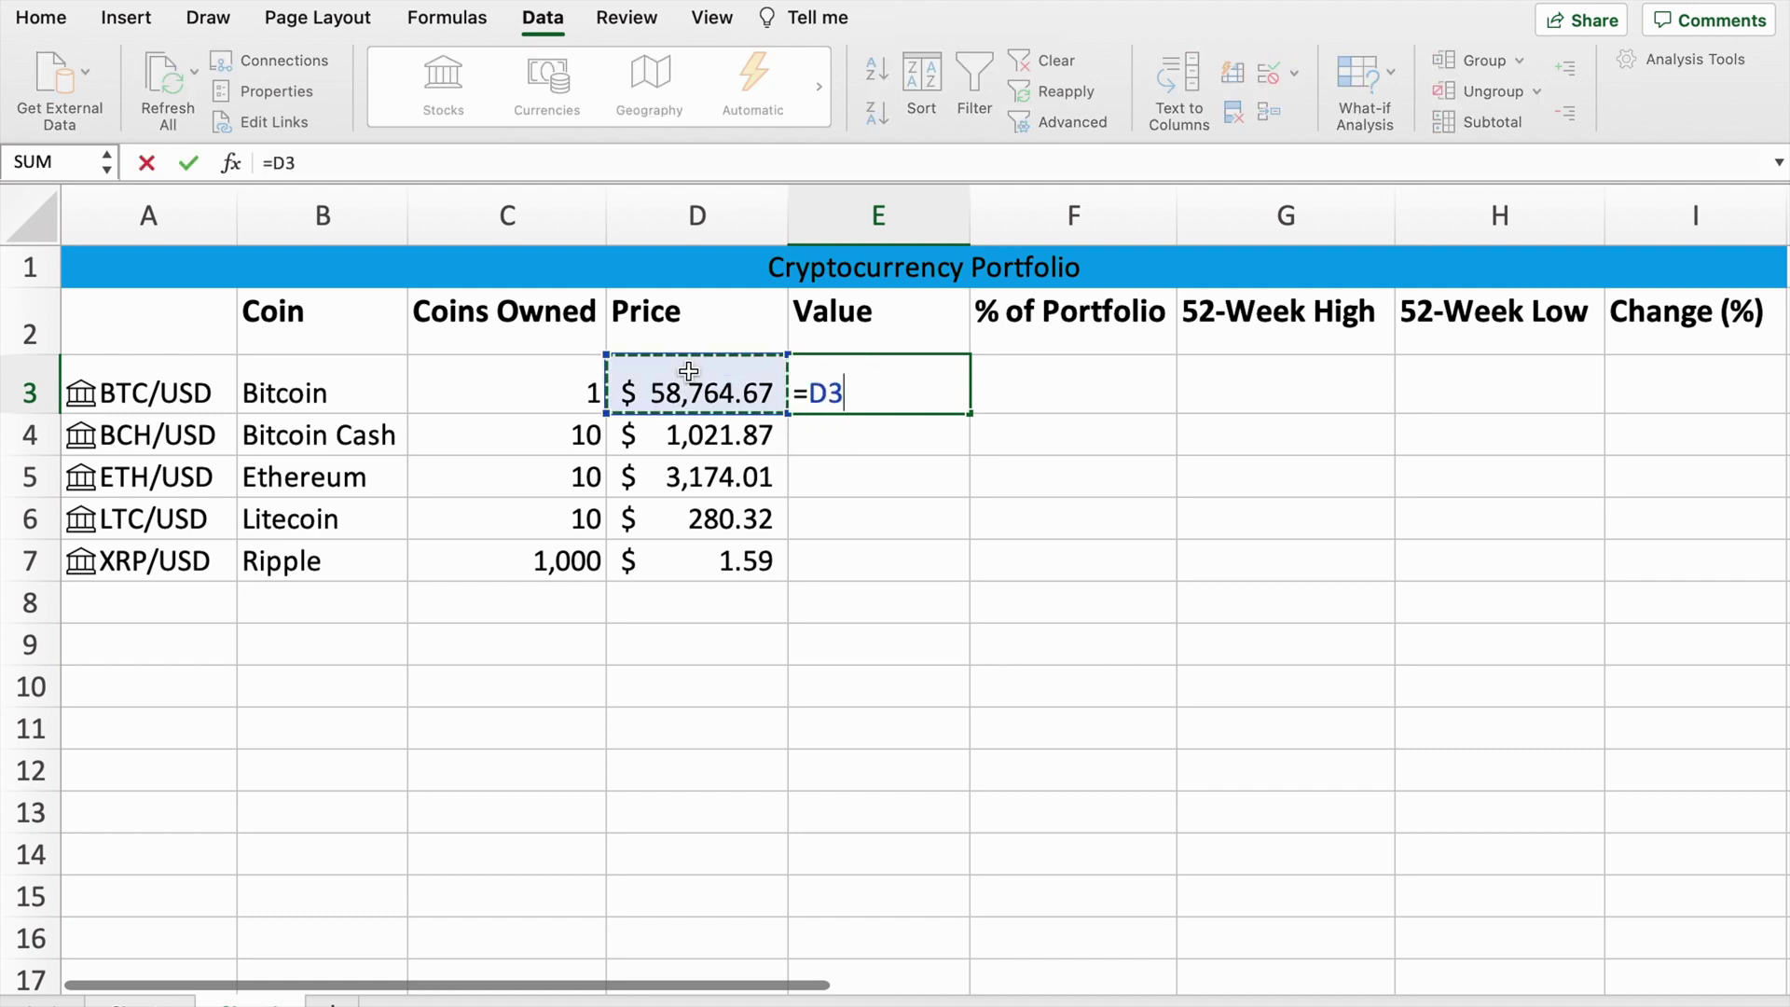
left_click(571, 400)
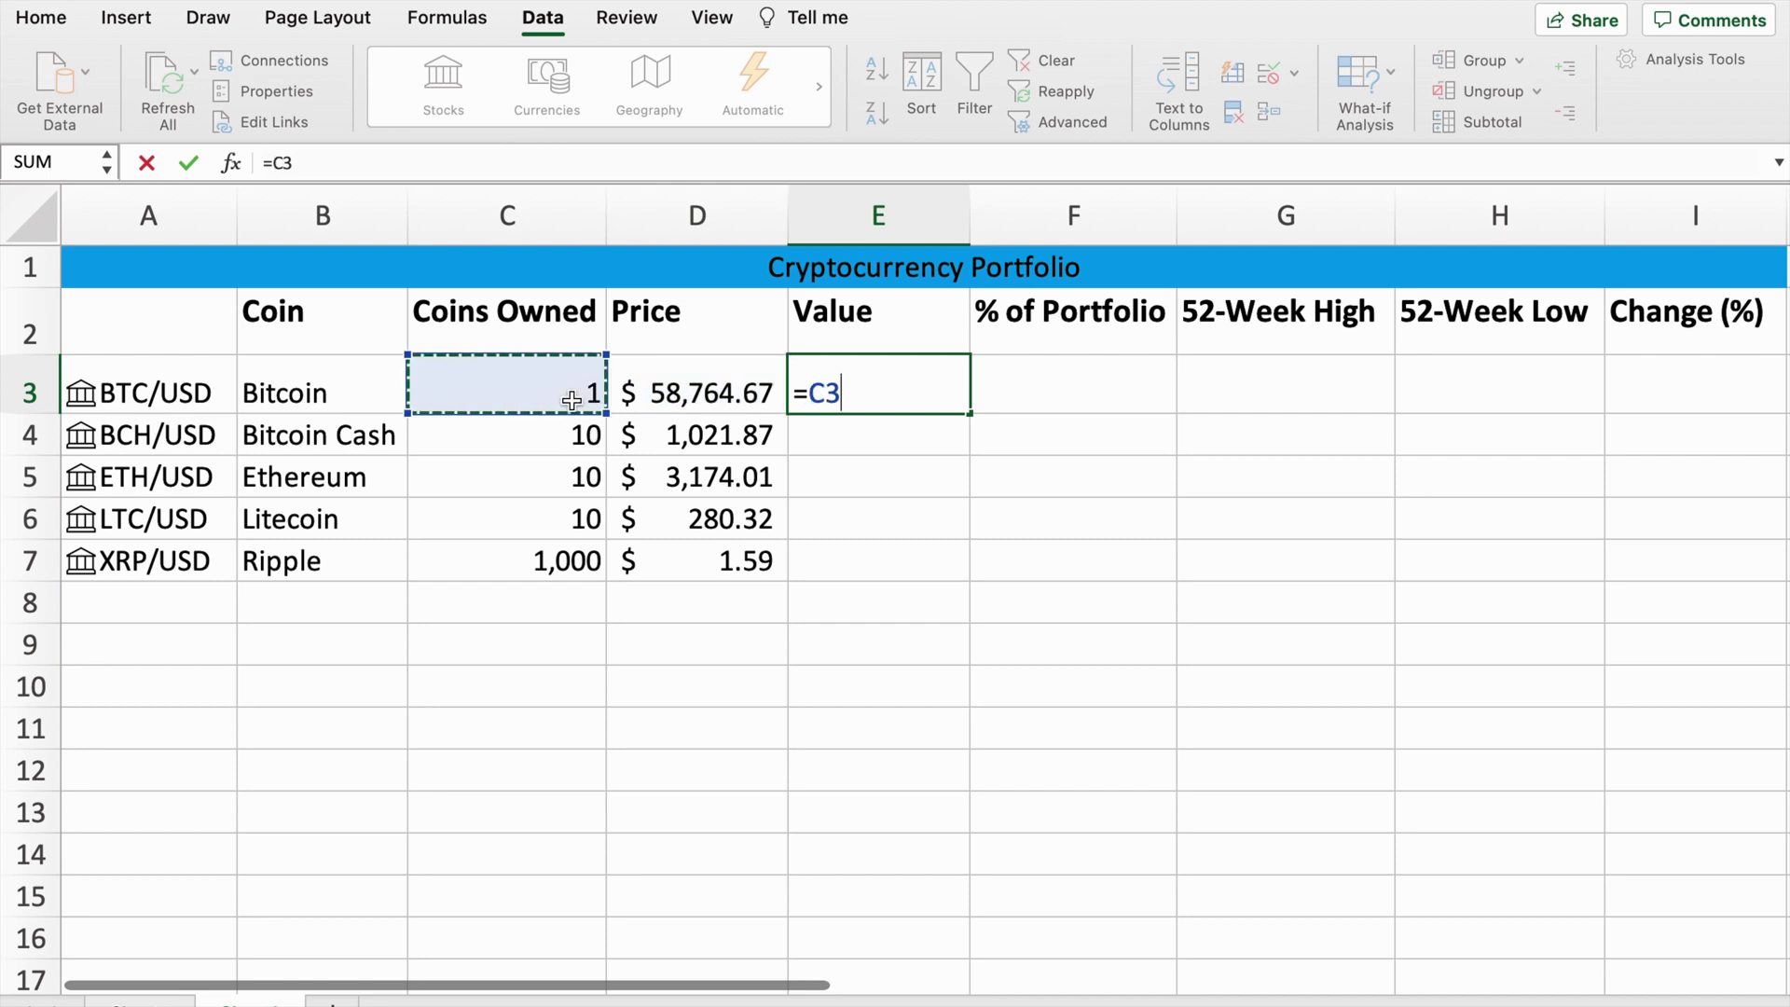
type("*")
left_click(572, 400)
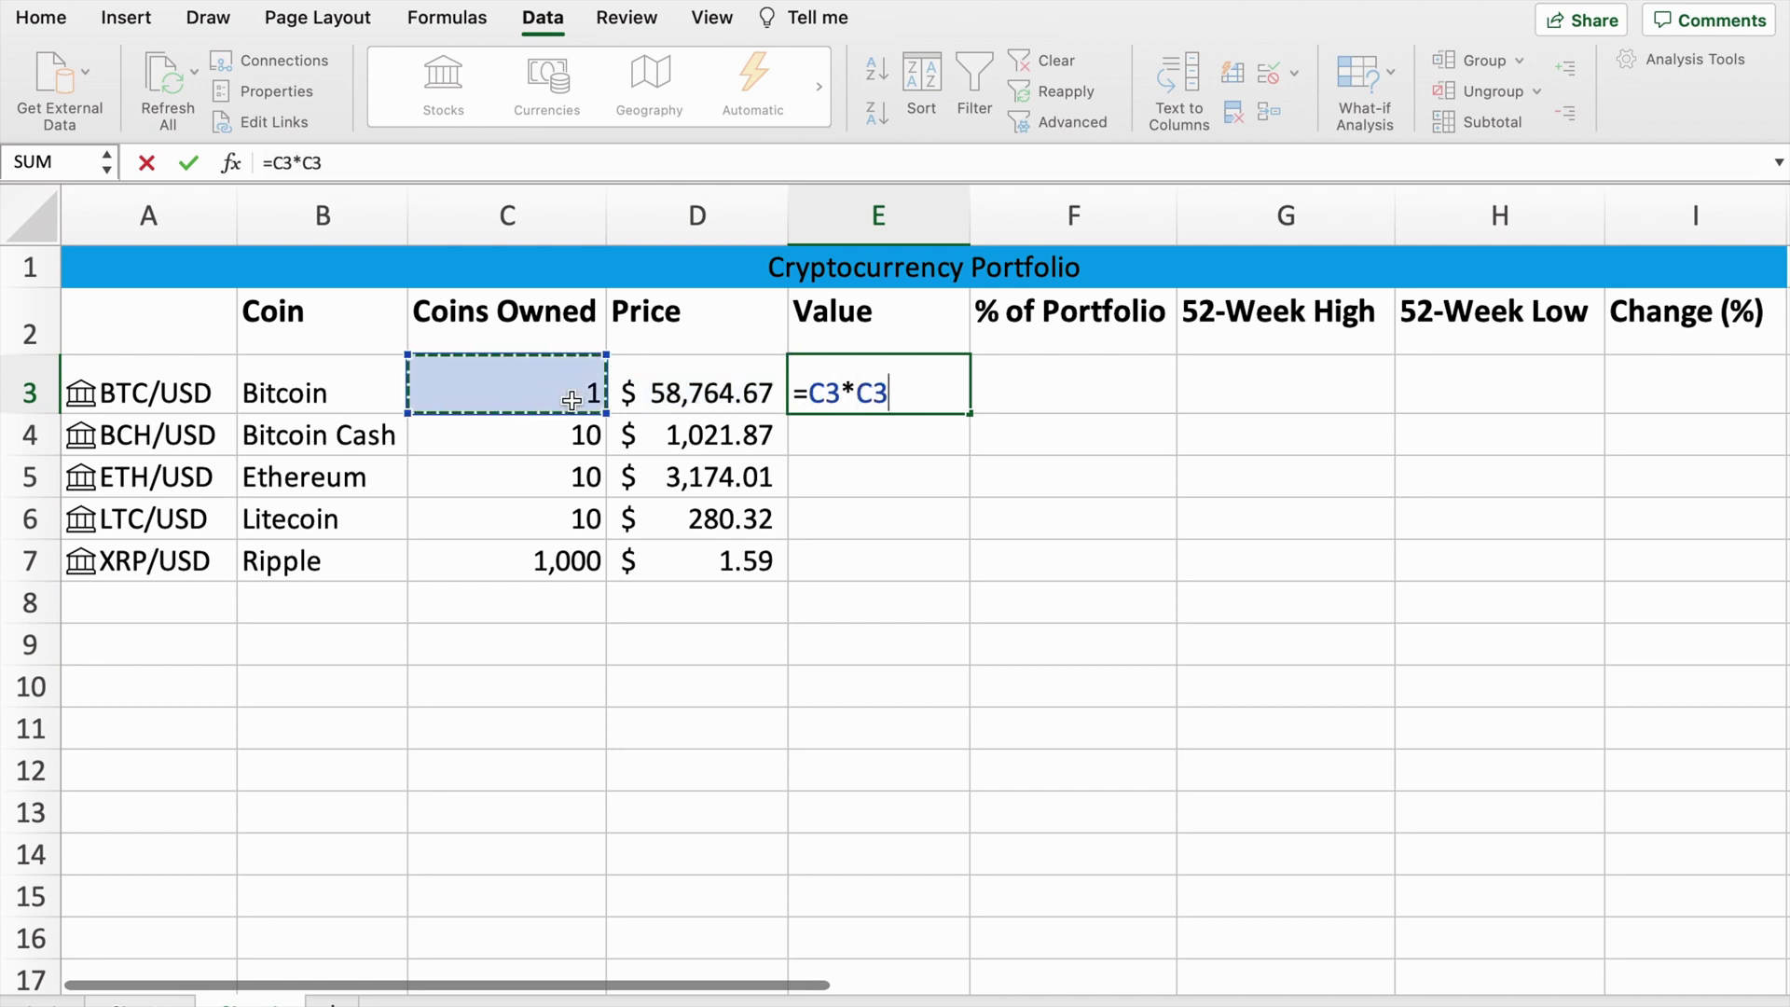
left_click(653, 406)
key("Return")
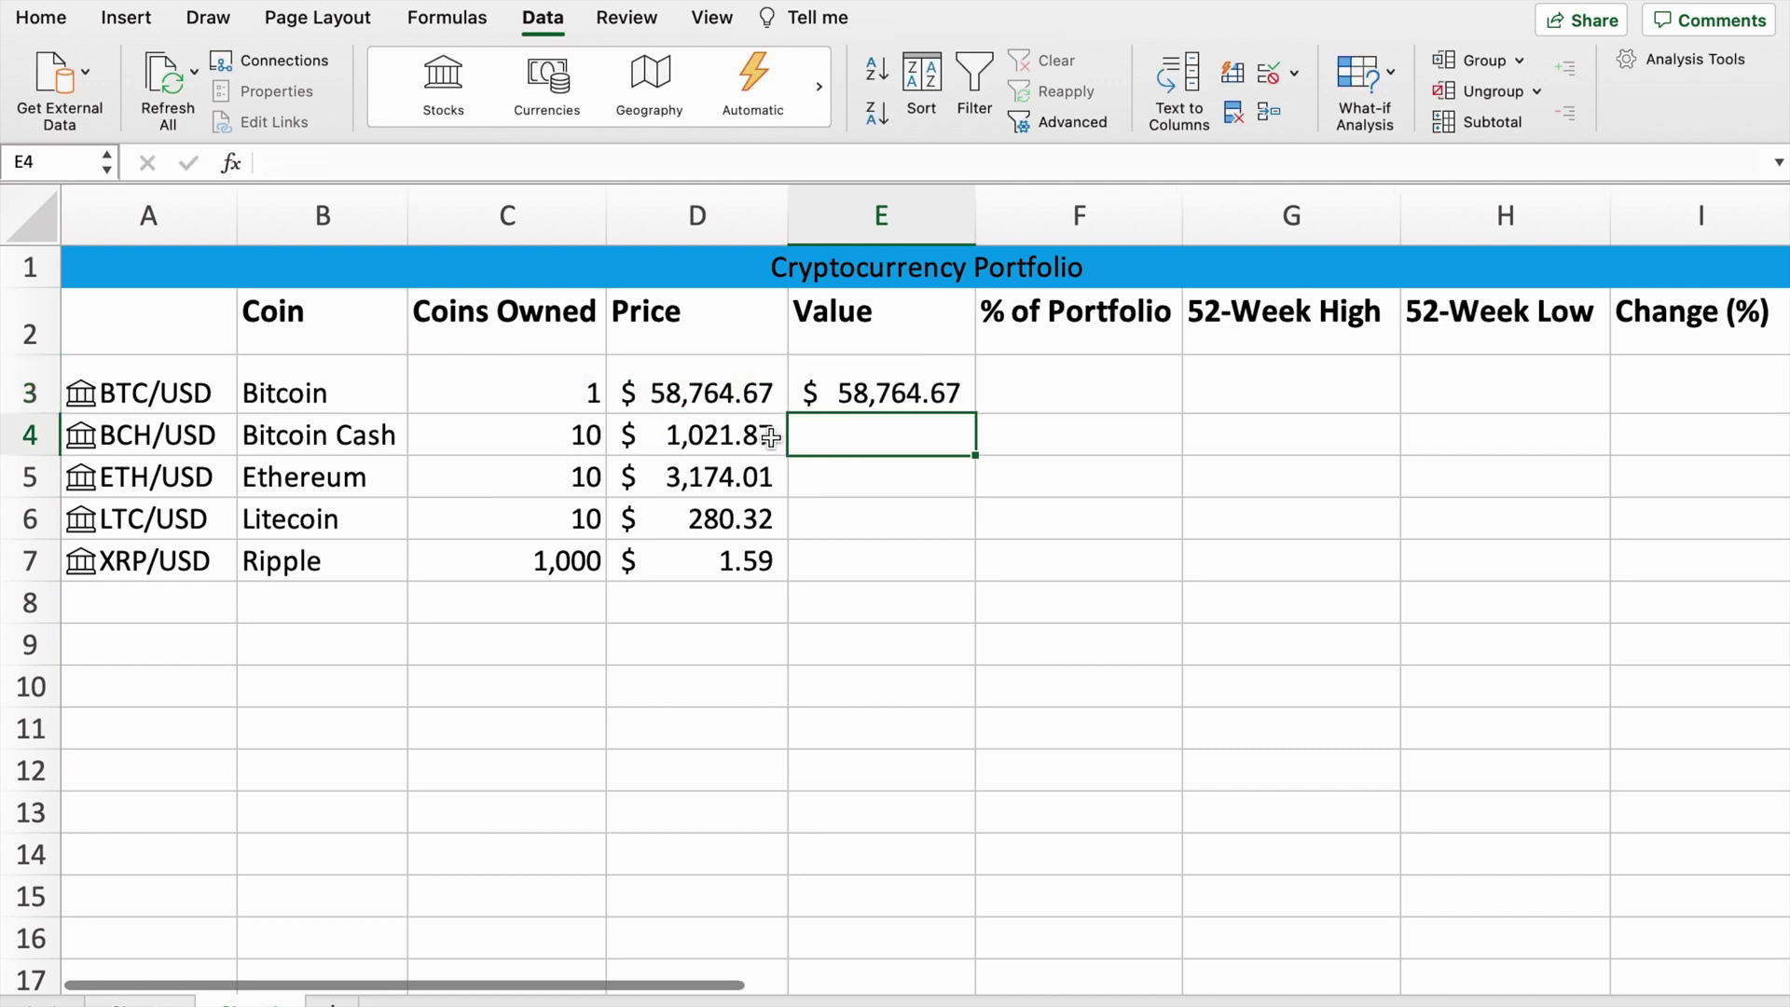
Step: Enter =D4*C4 in E4 and fill it down through E7
type("=")
left_click(695, 448)
type("*")
left_click(578, 436)
key("Return")
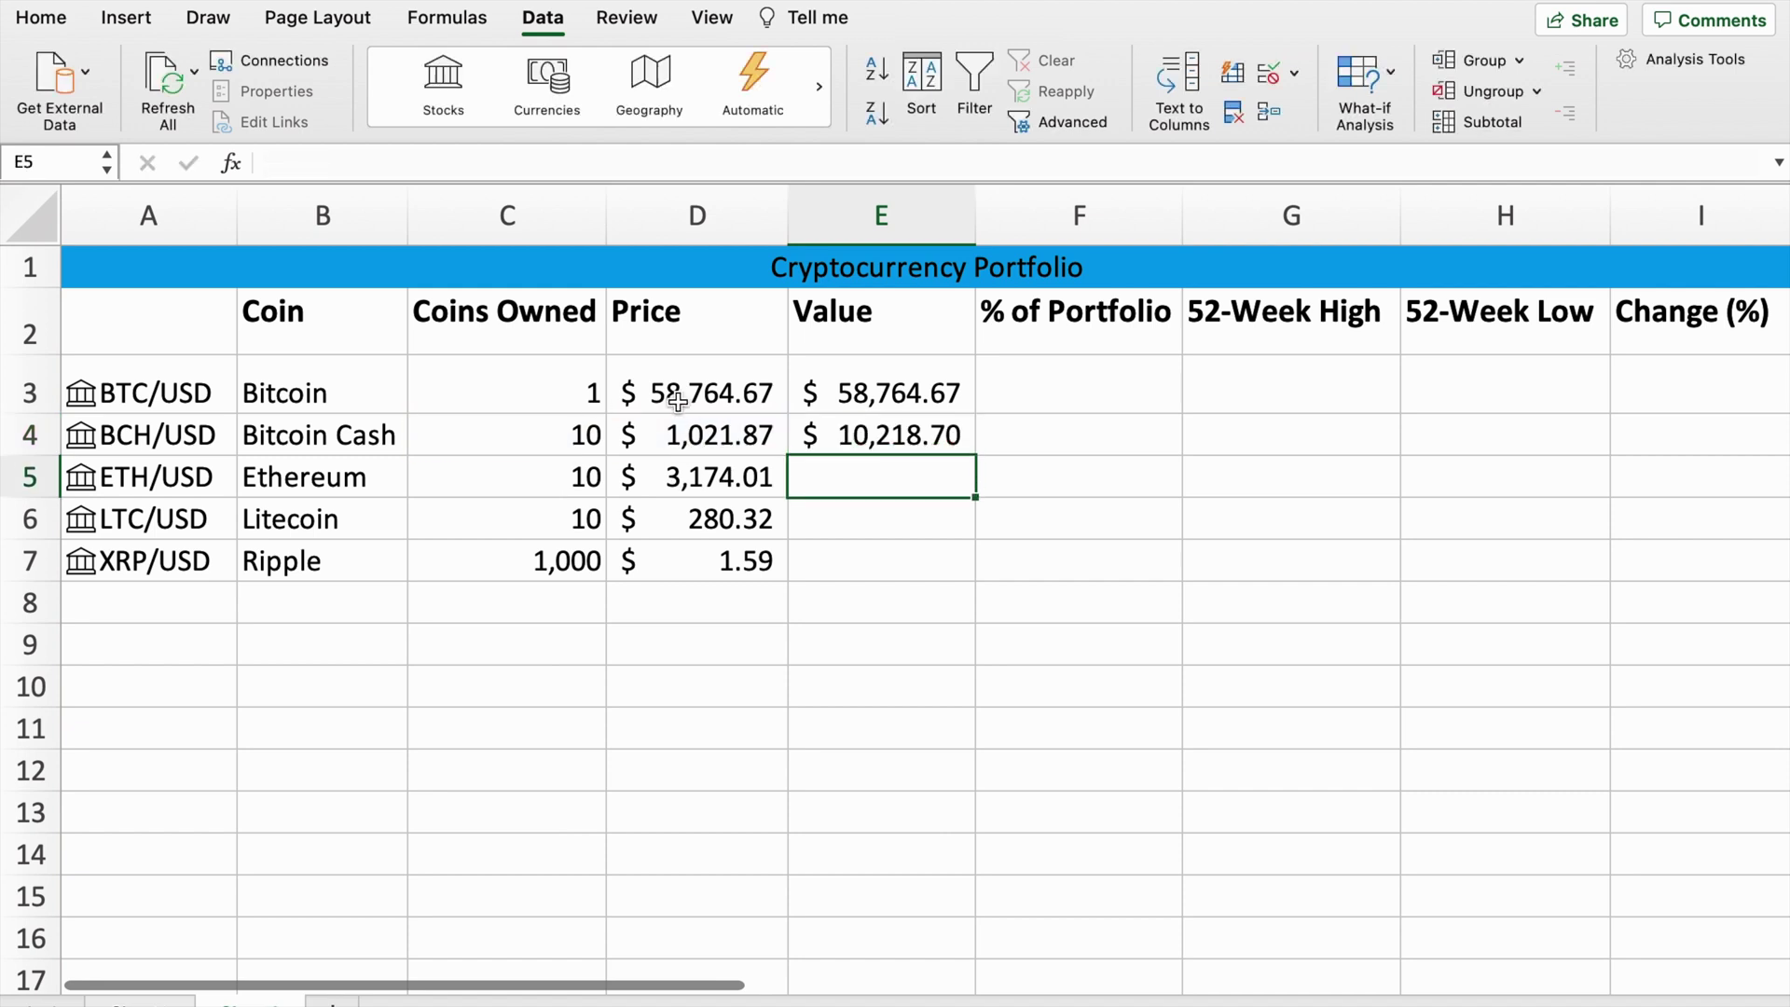
left_click(968, 444)
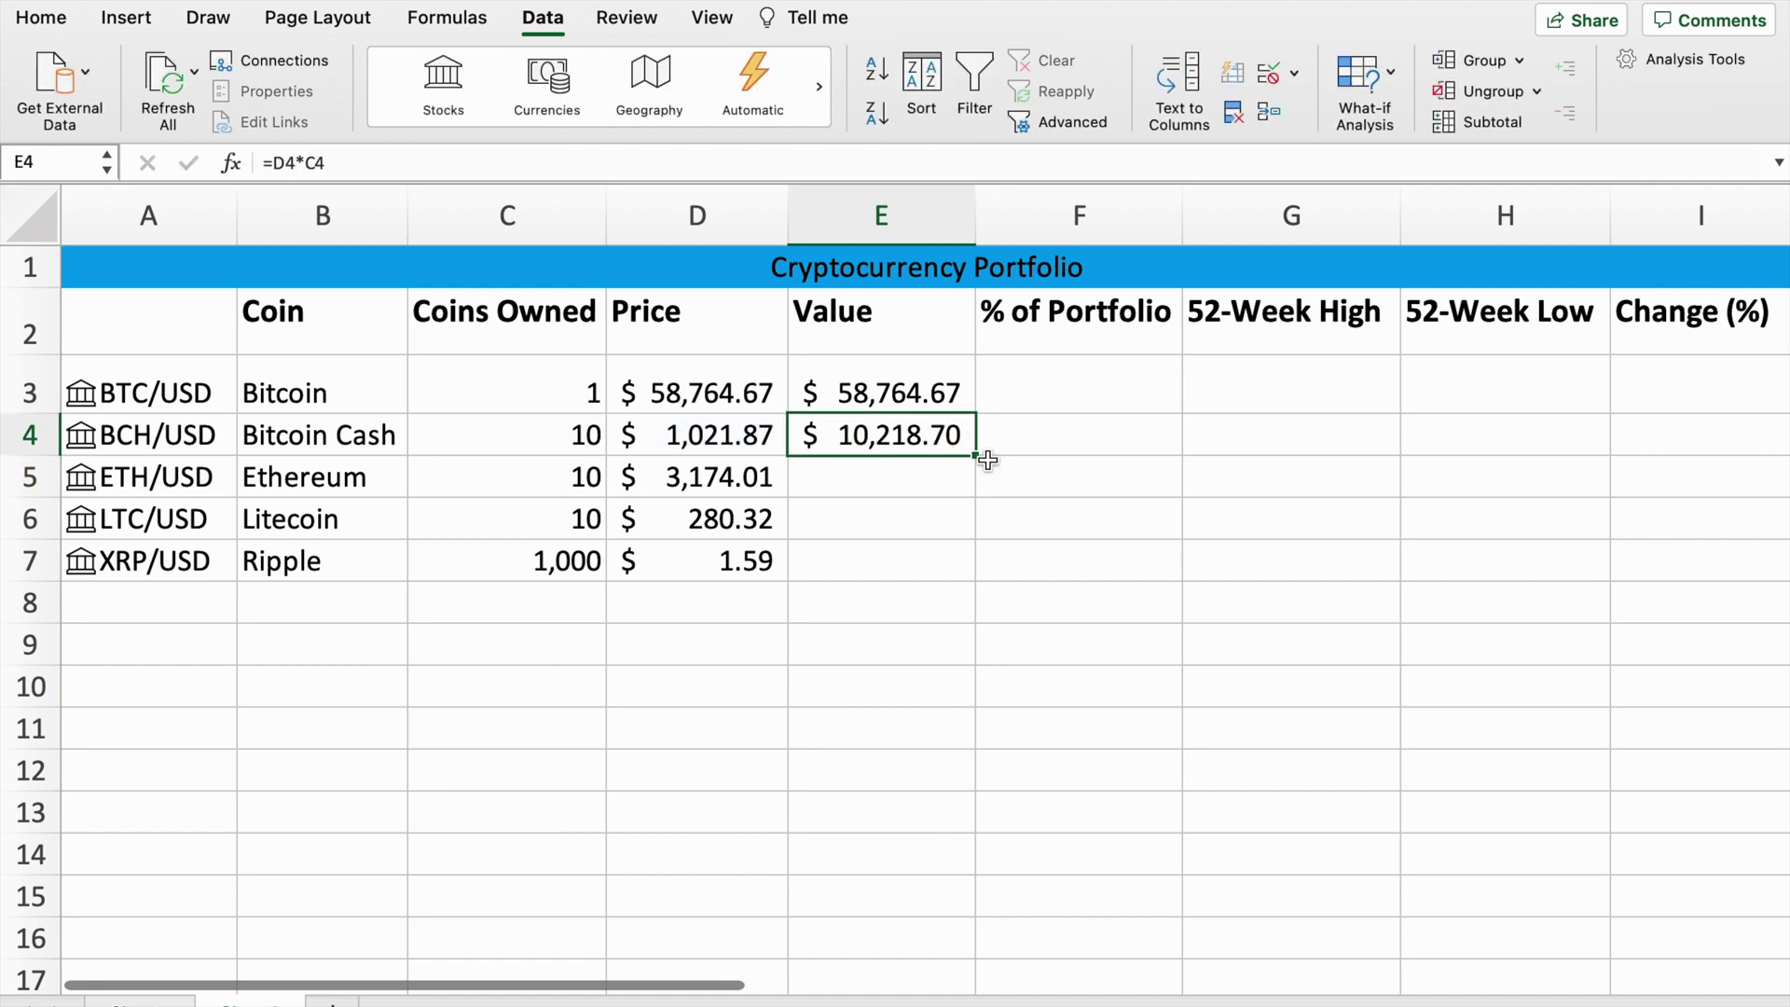
left_click_drag(976, 456, 932, 574)
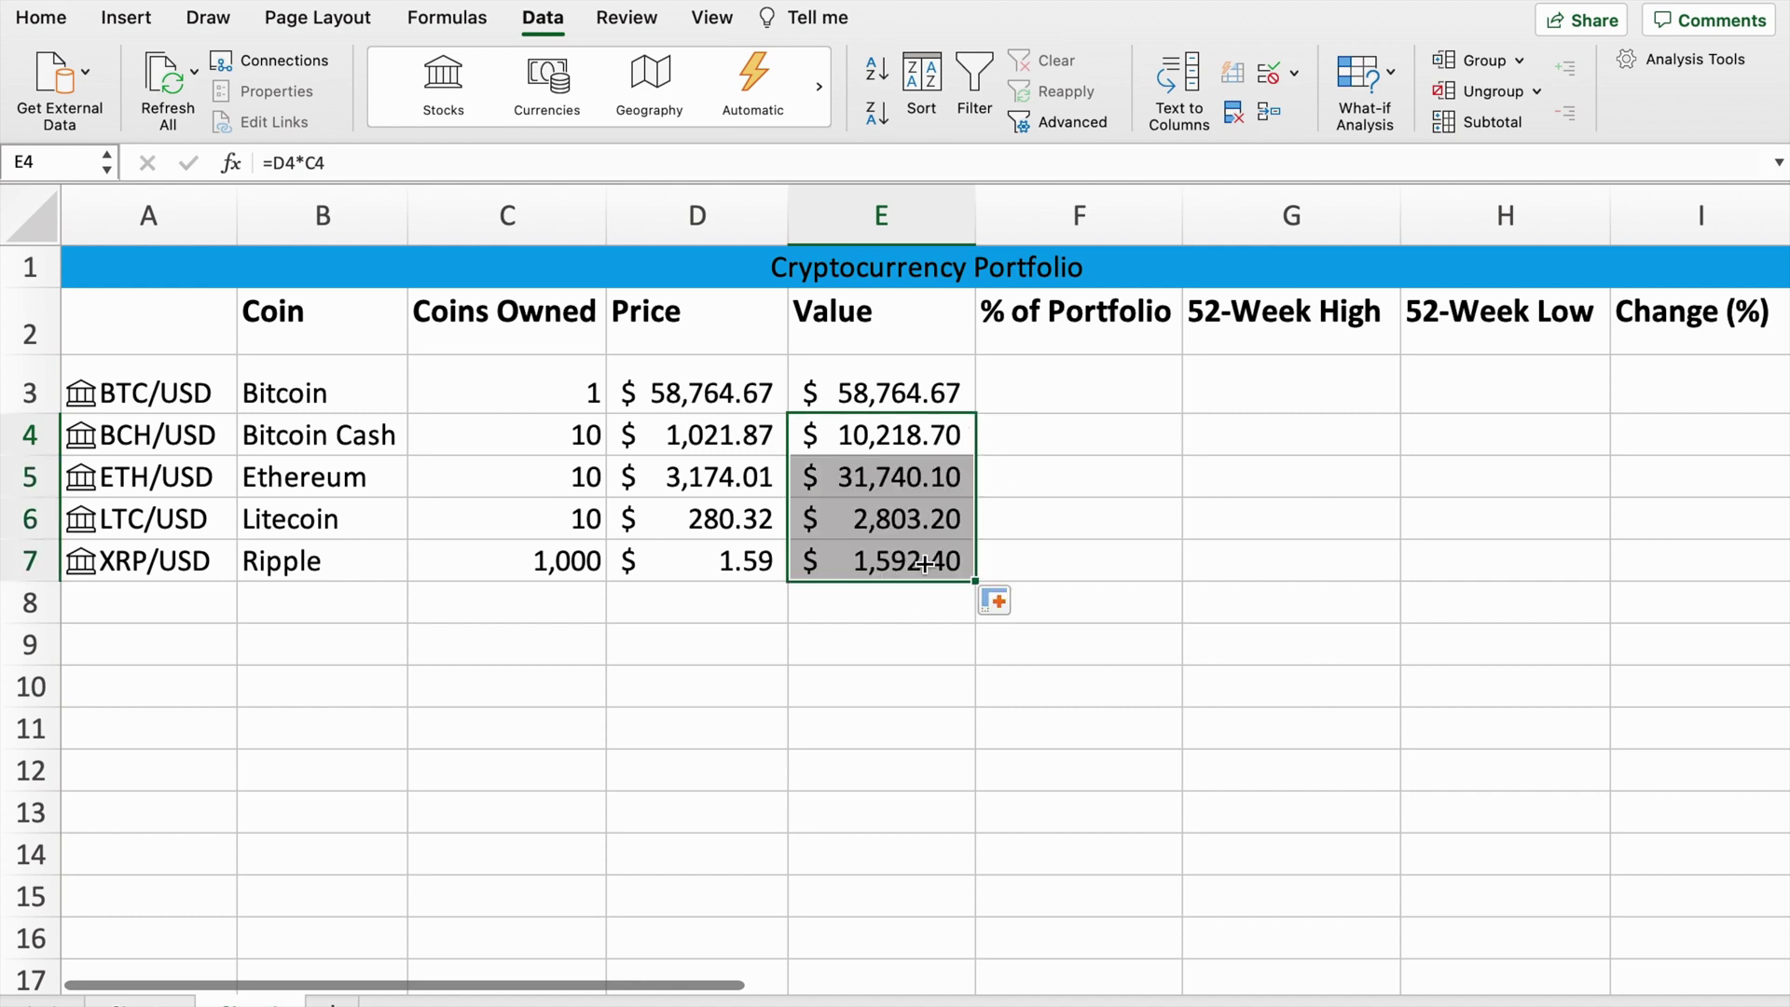
left_click(606, 480)
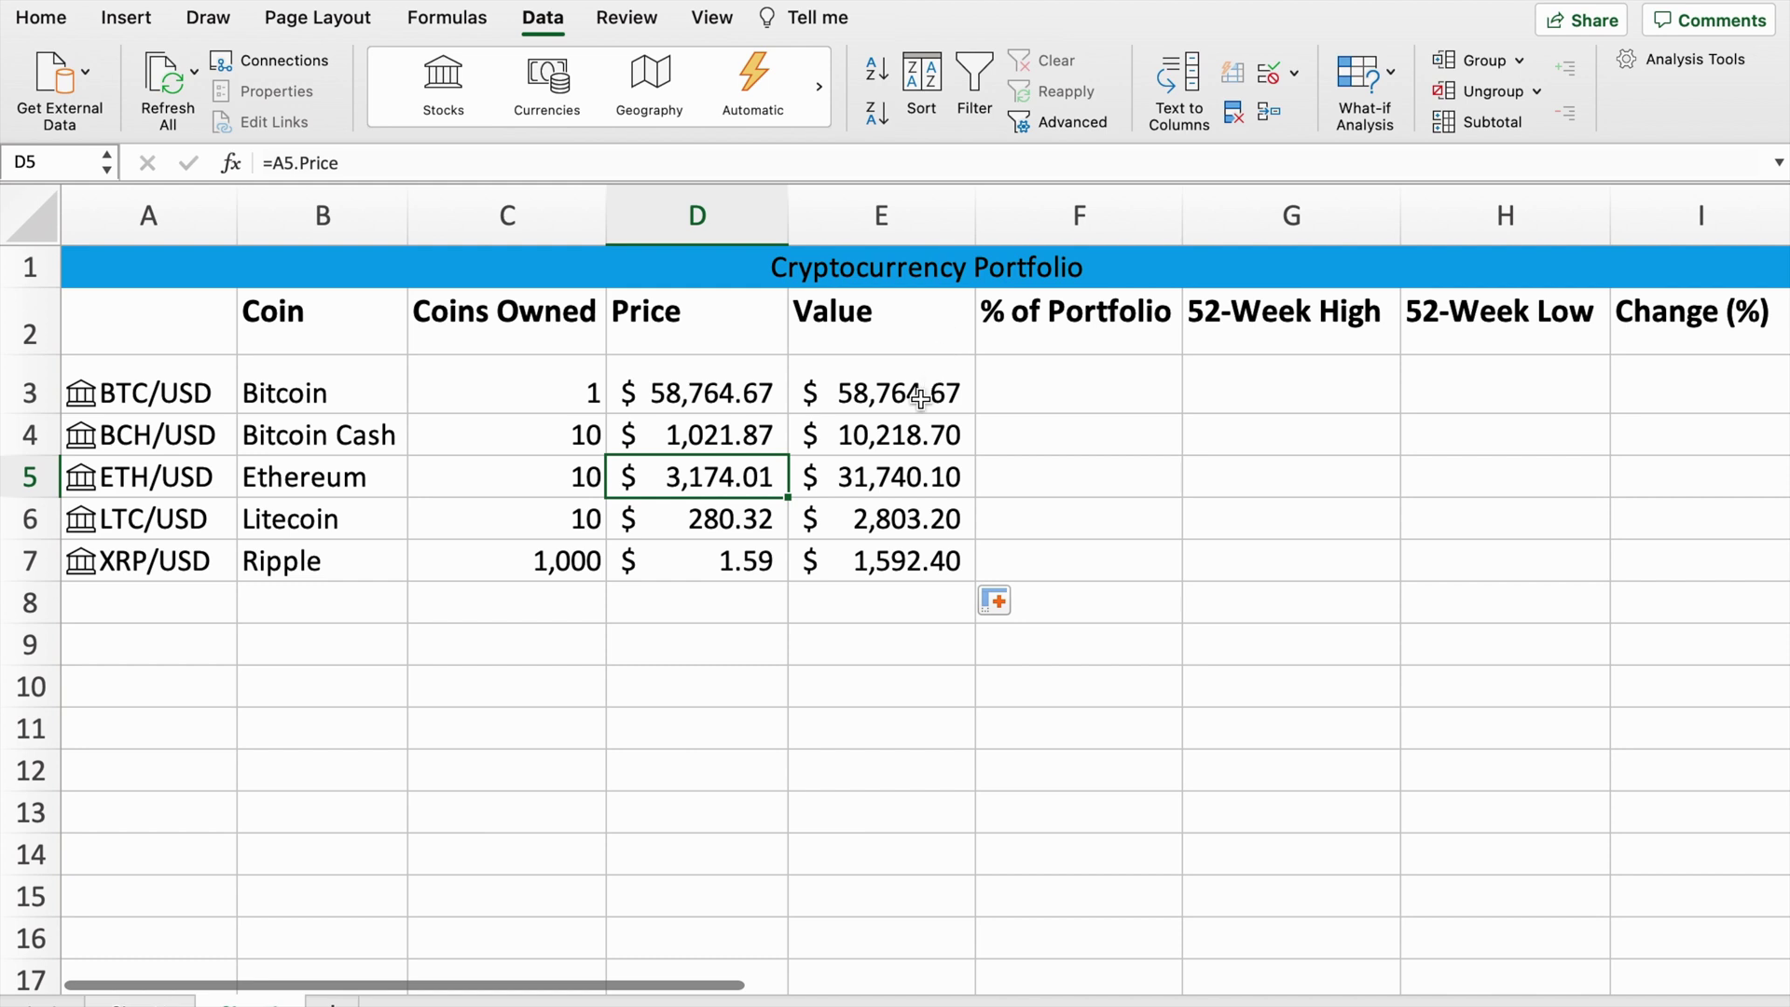
Step: Change Ripple's holding to 10,000 and Litecoin's to 150
left_click(590, 560)
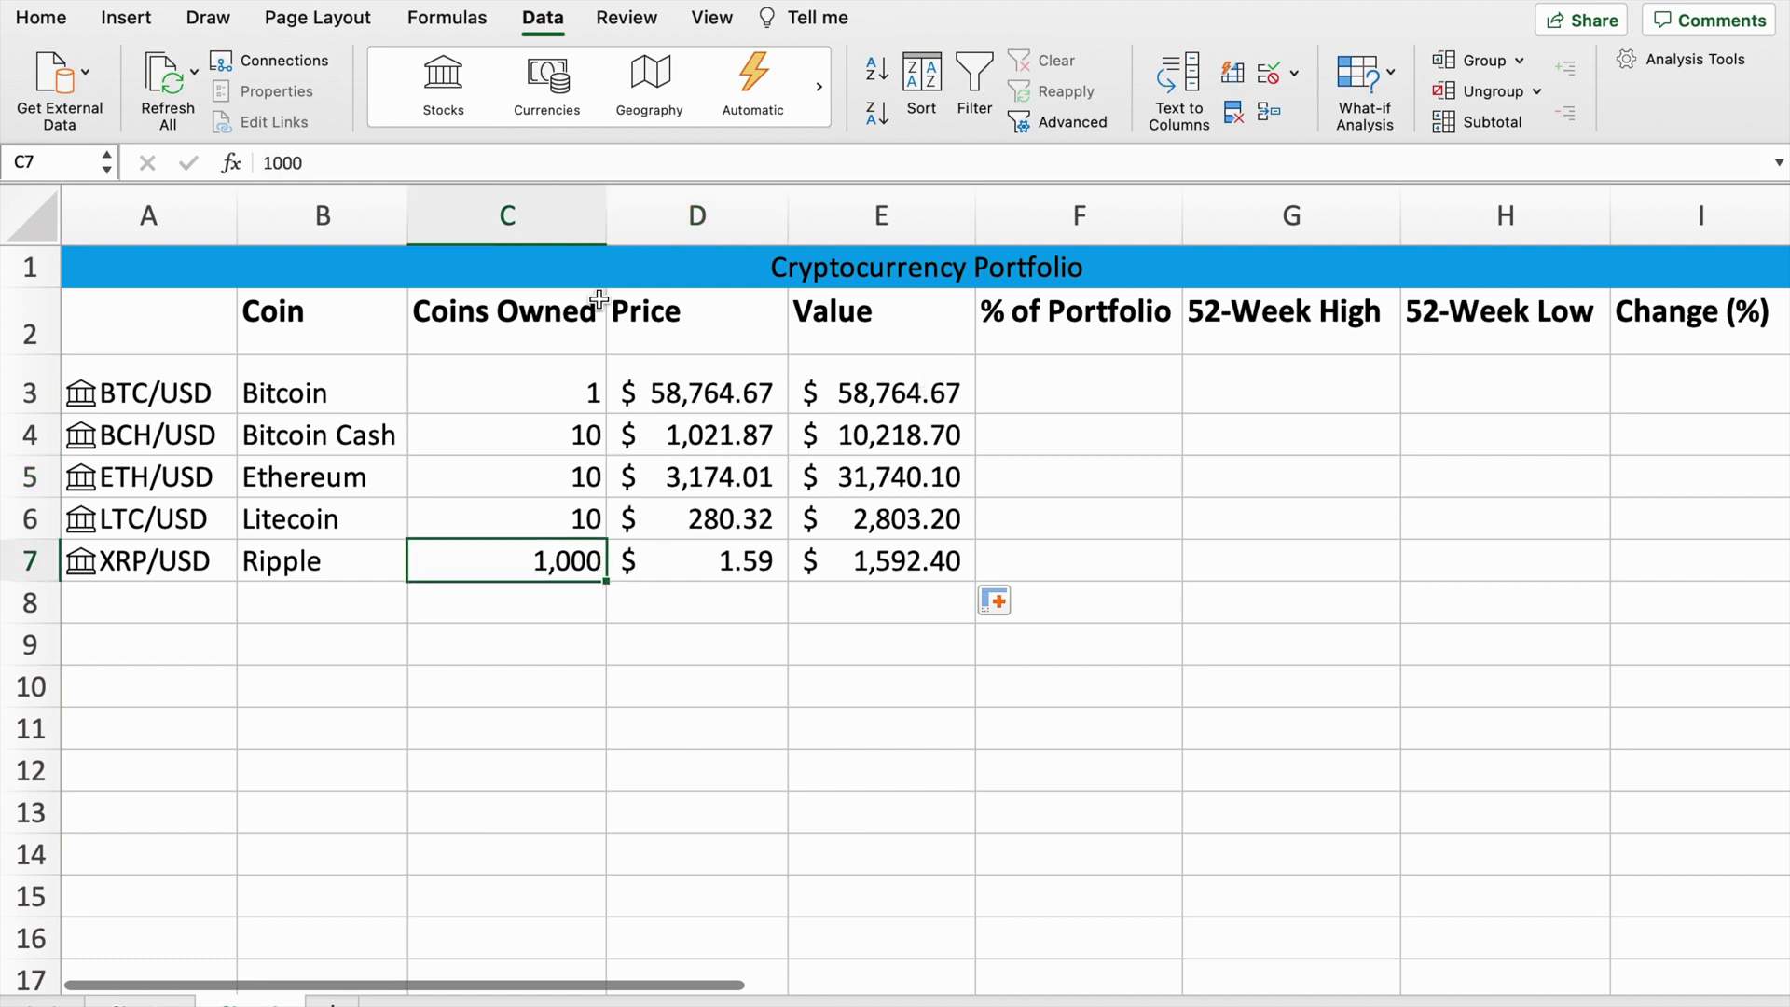
left_click(316, 170)
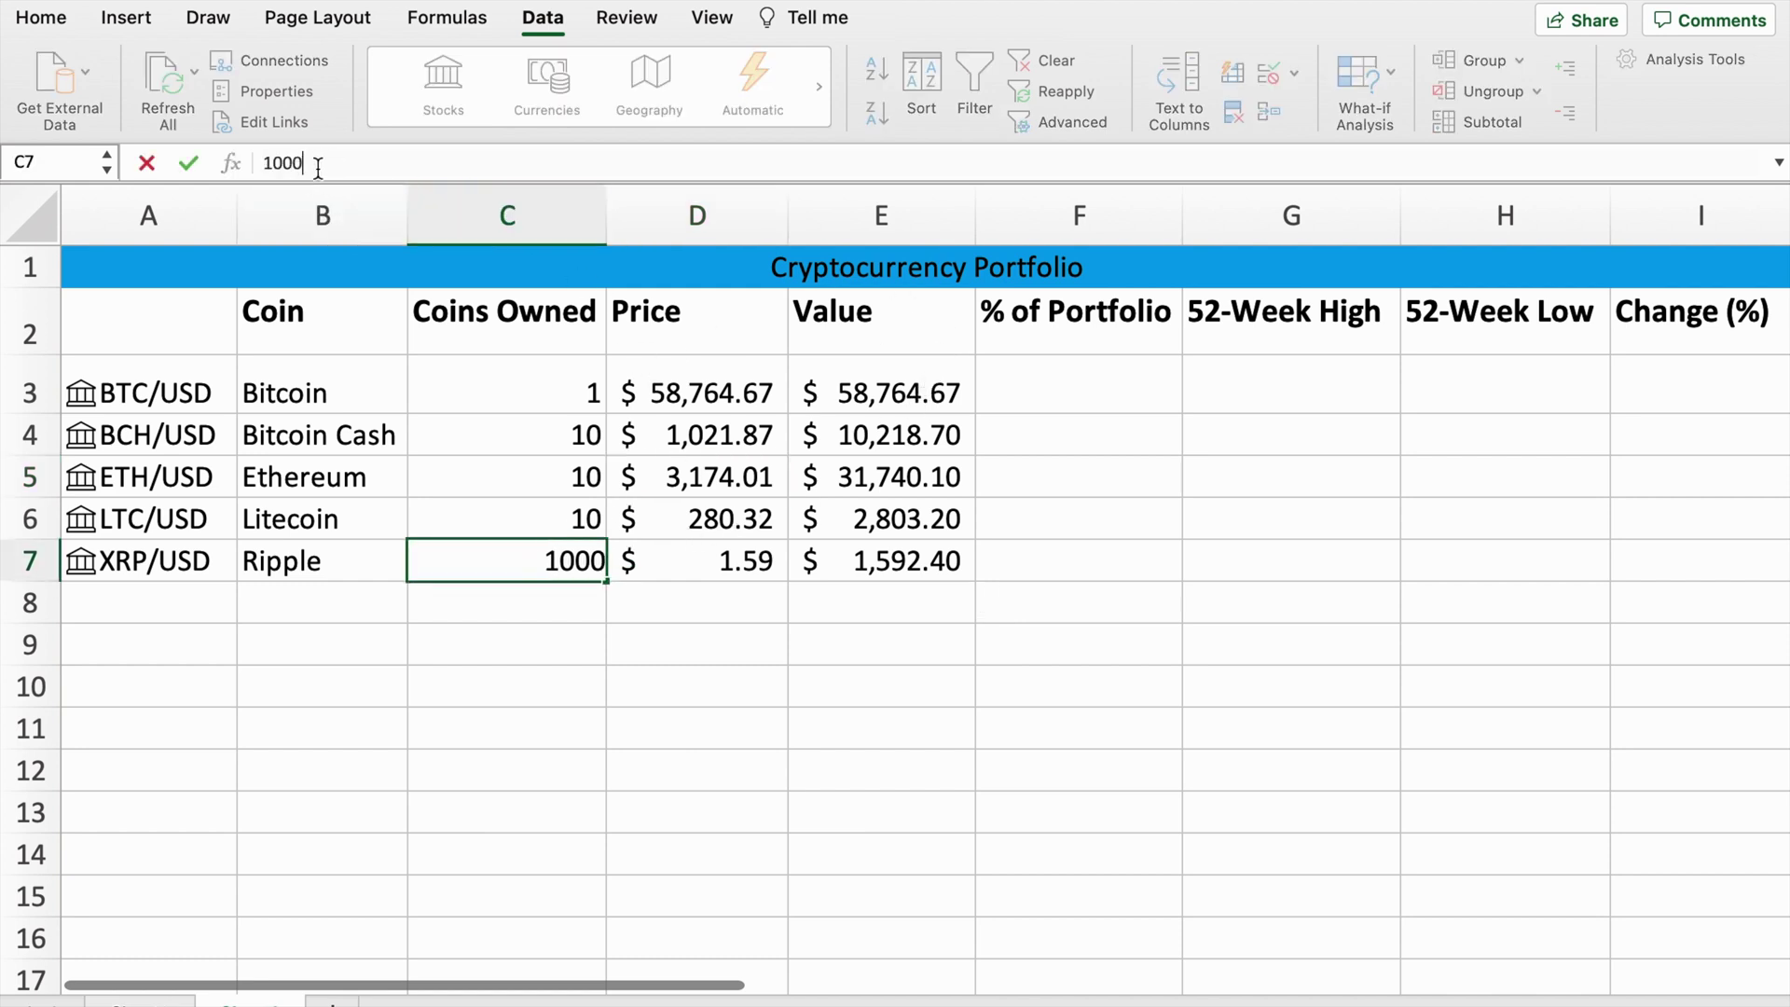
type("0")
left_click(730, 421)
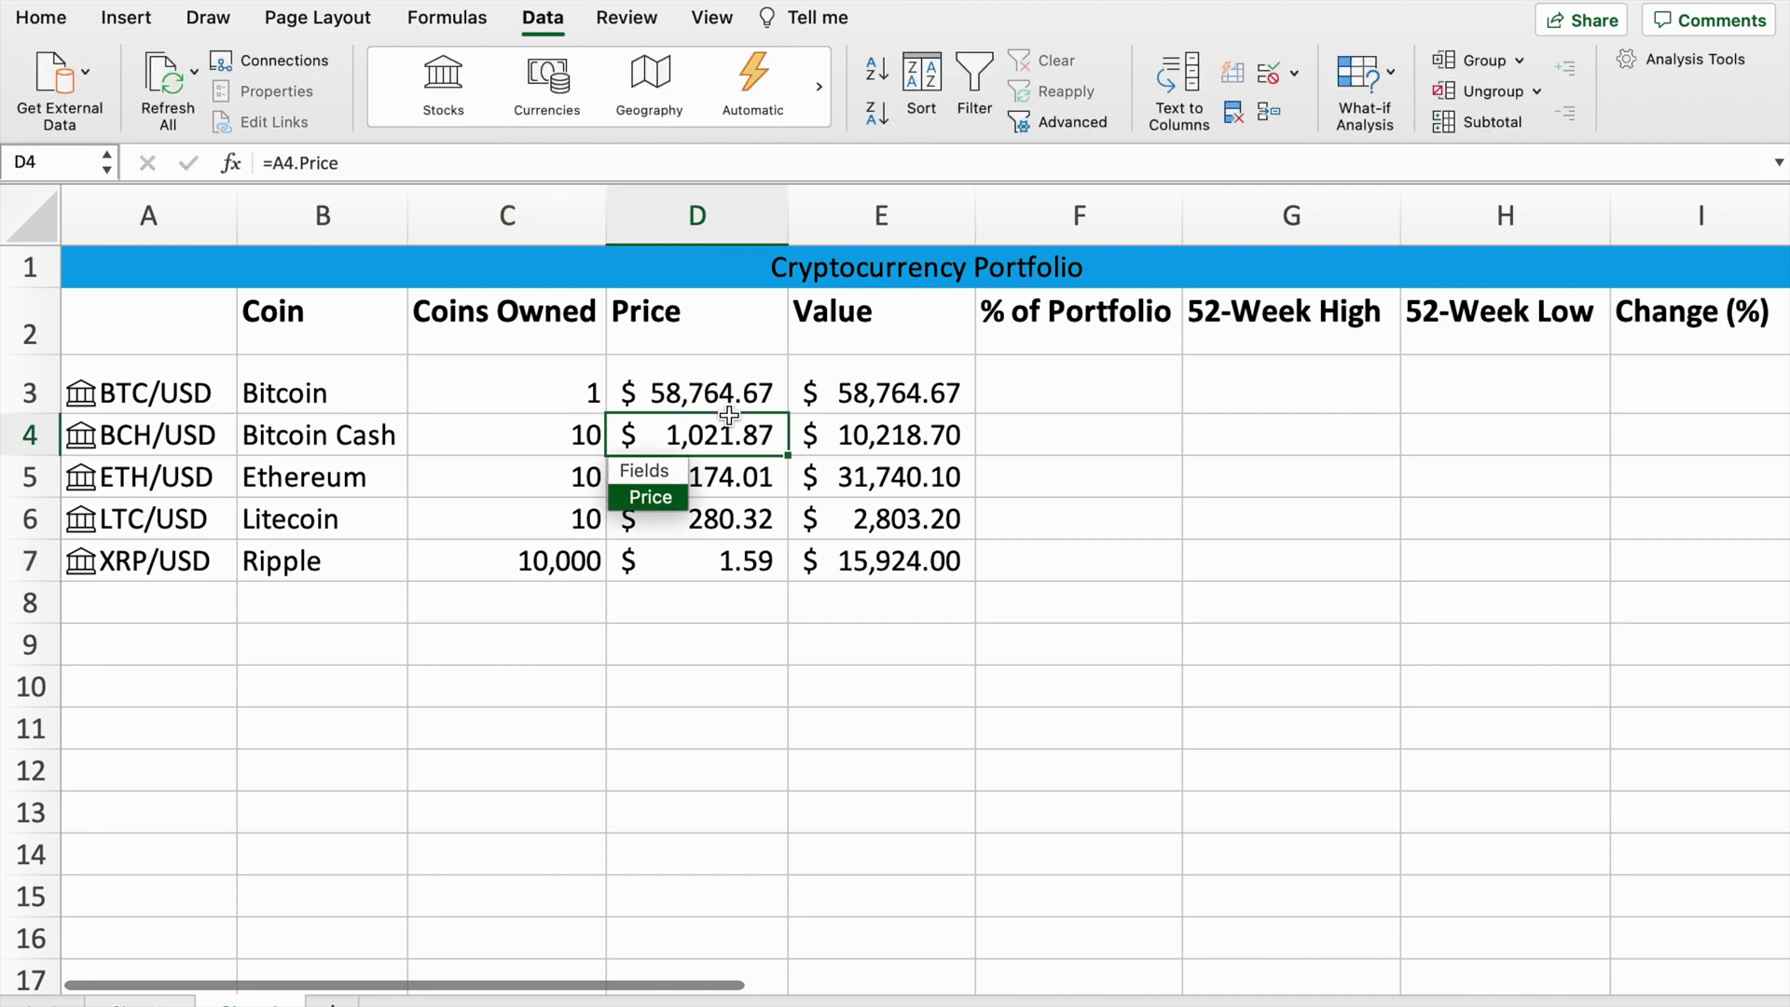
left_click(919, 564)
left_click(556, 521)
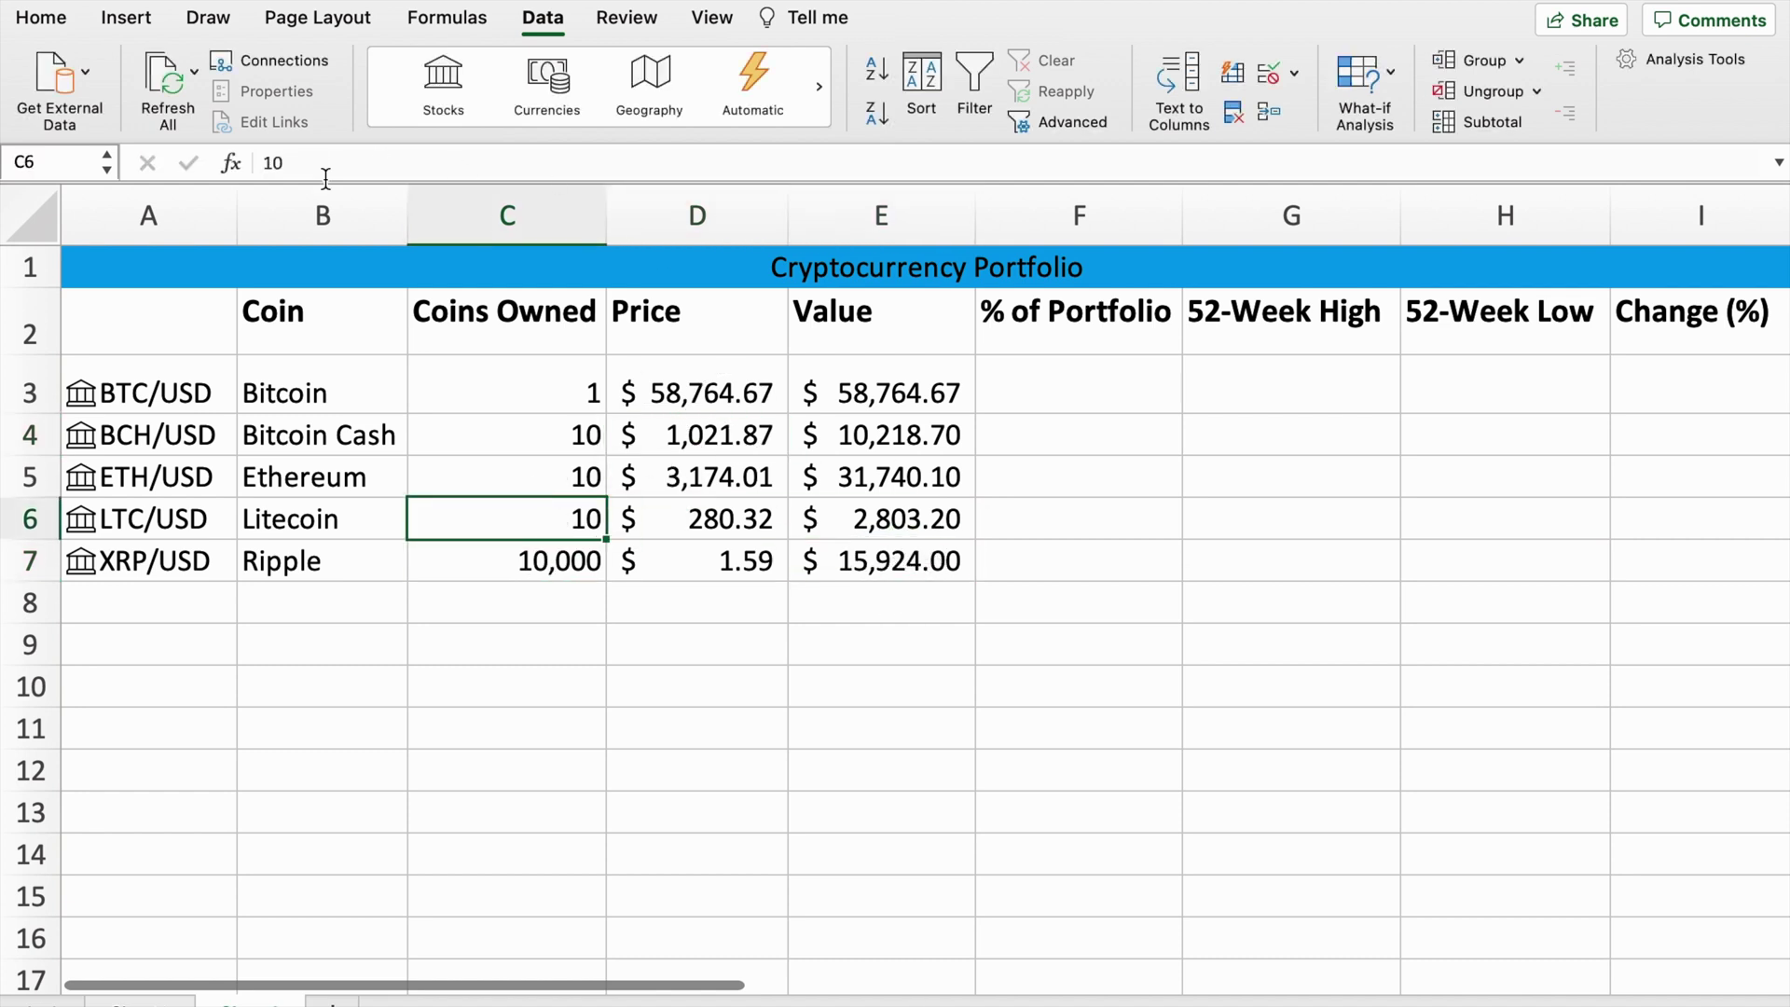
left_click(285, 161)
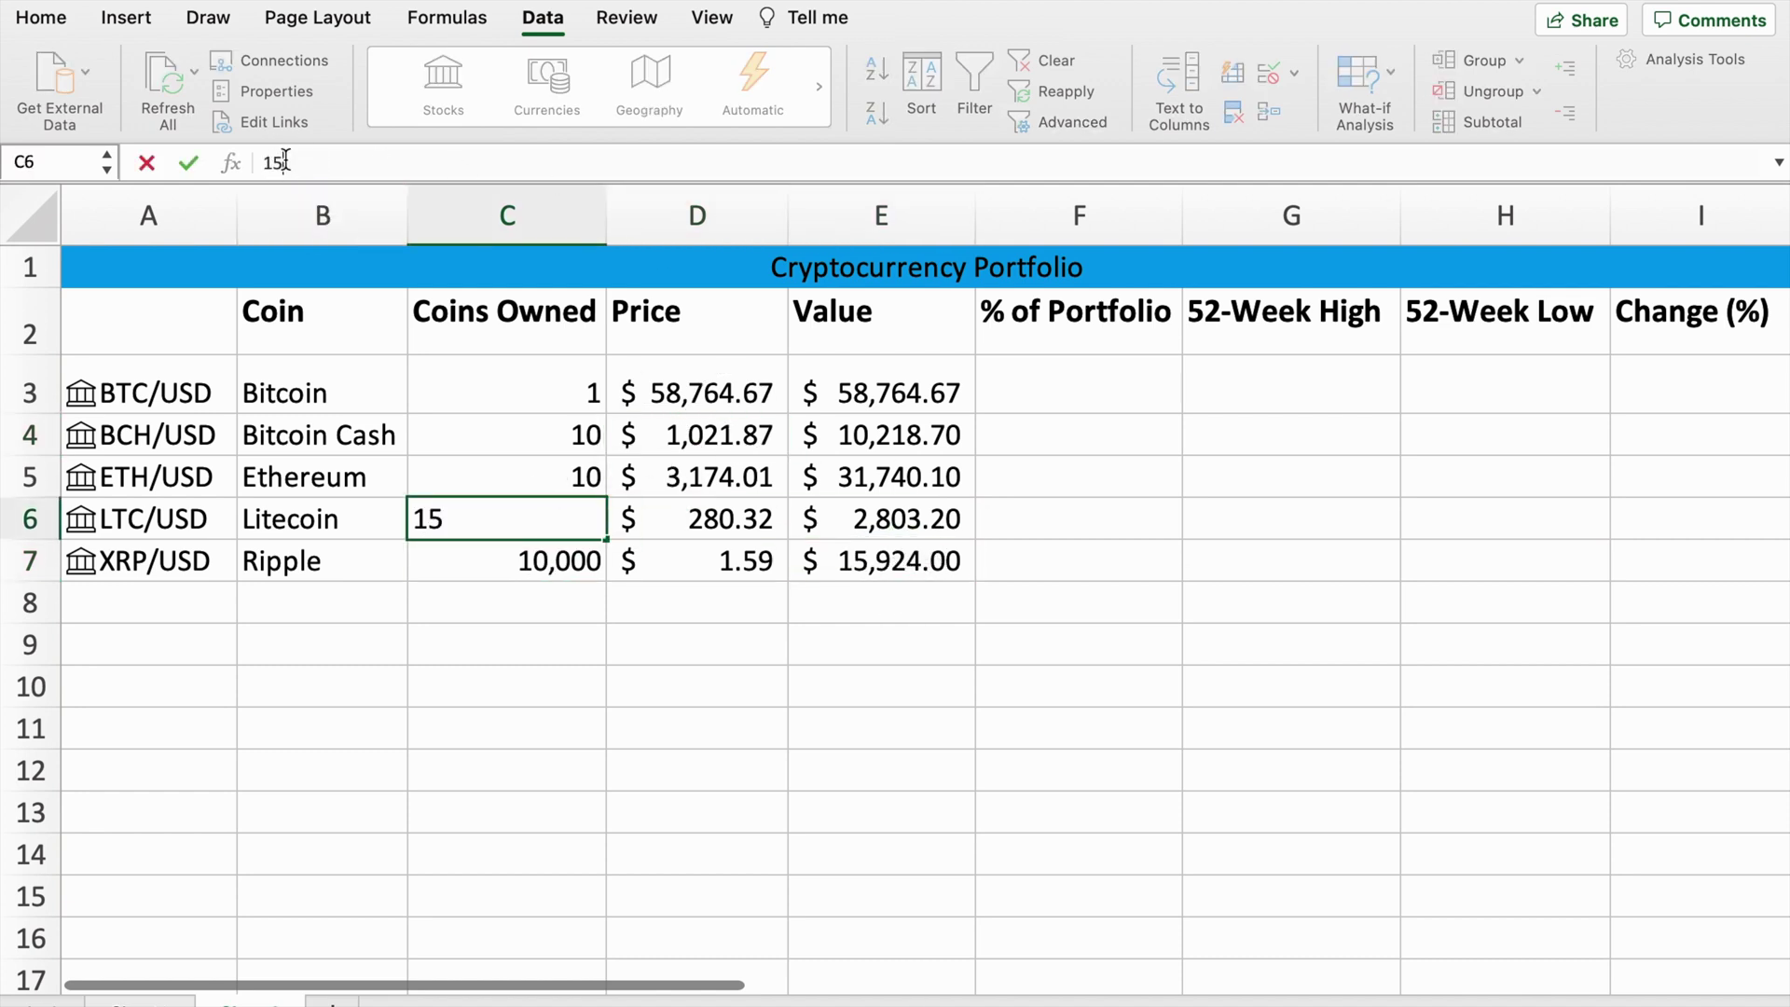
key("Return")
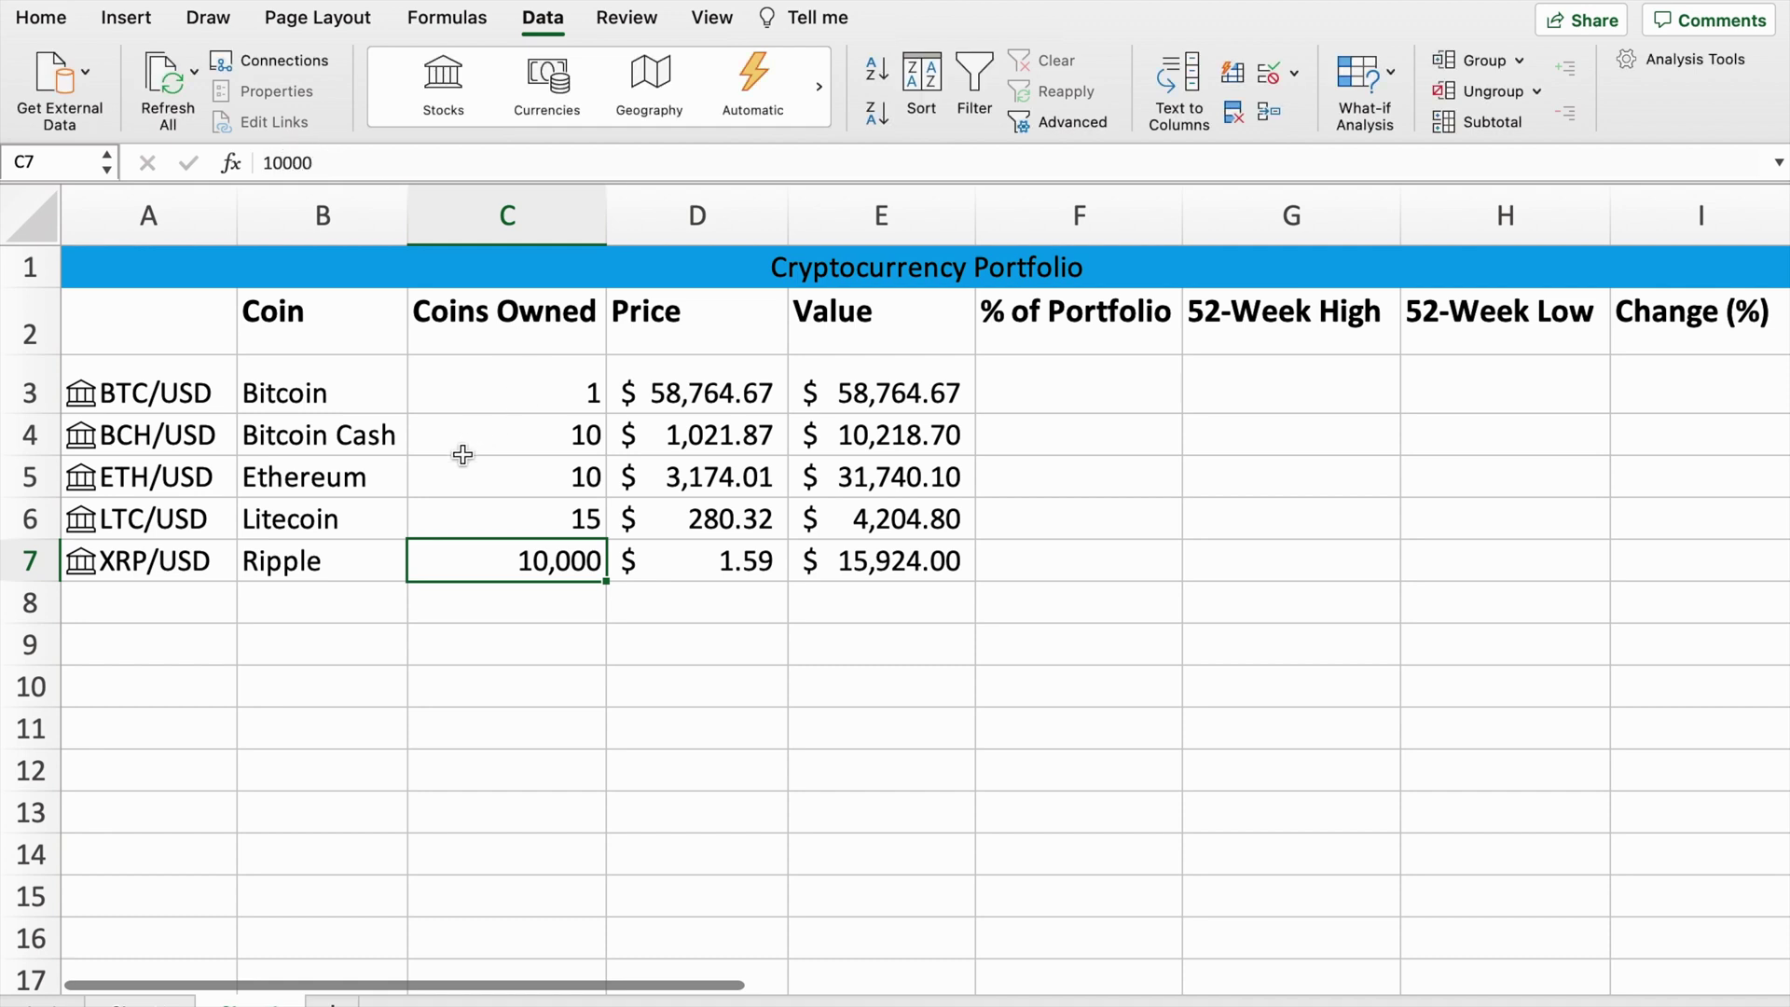
left_click(452, 512)
left_click(348, 154)
type("0")
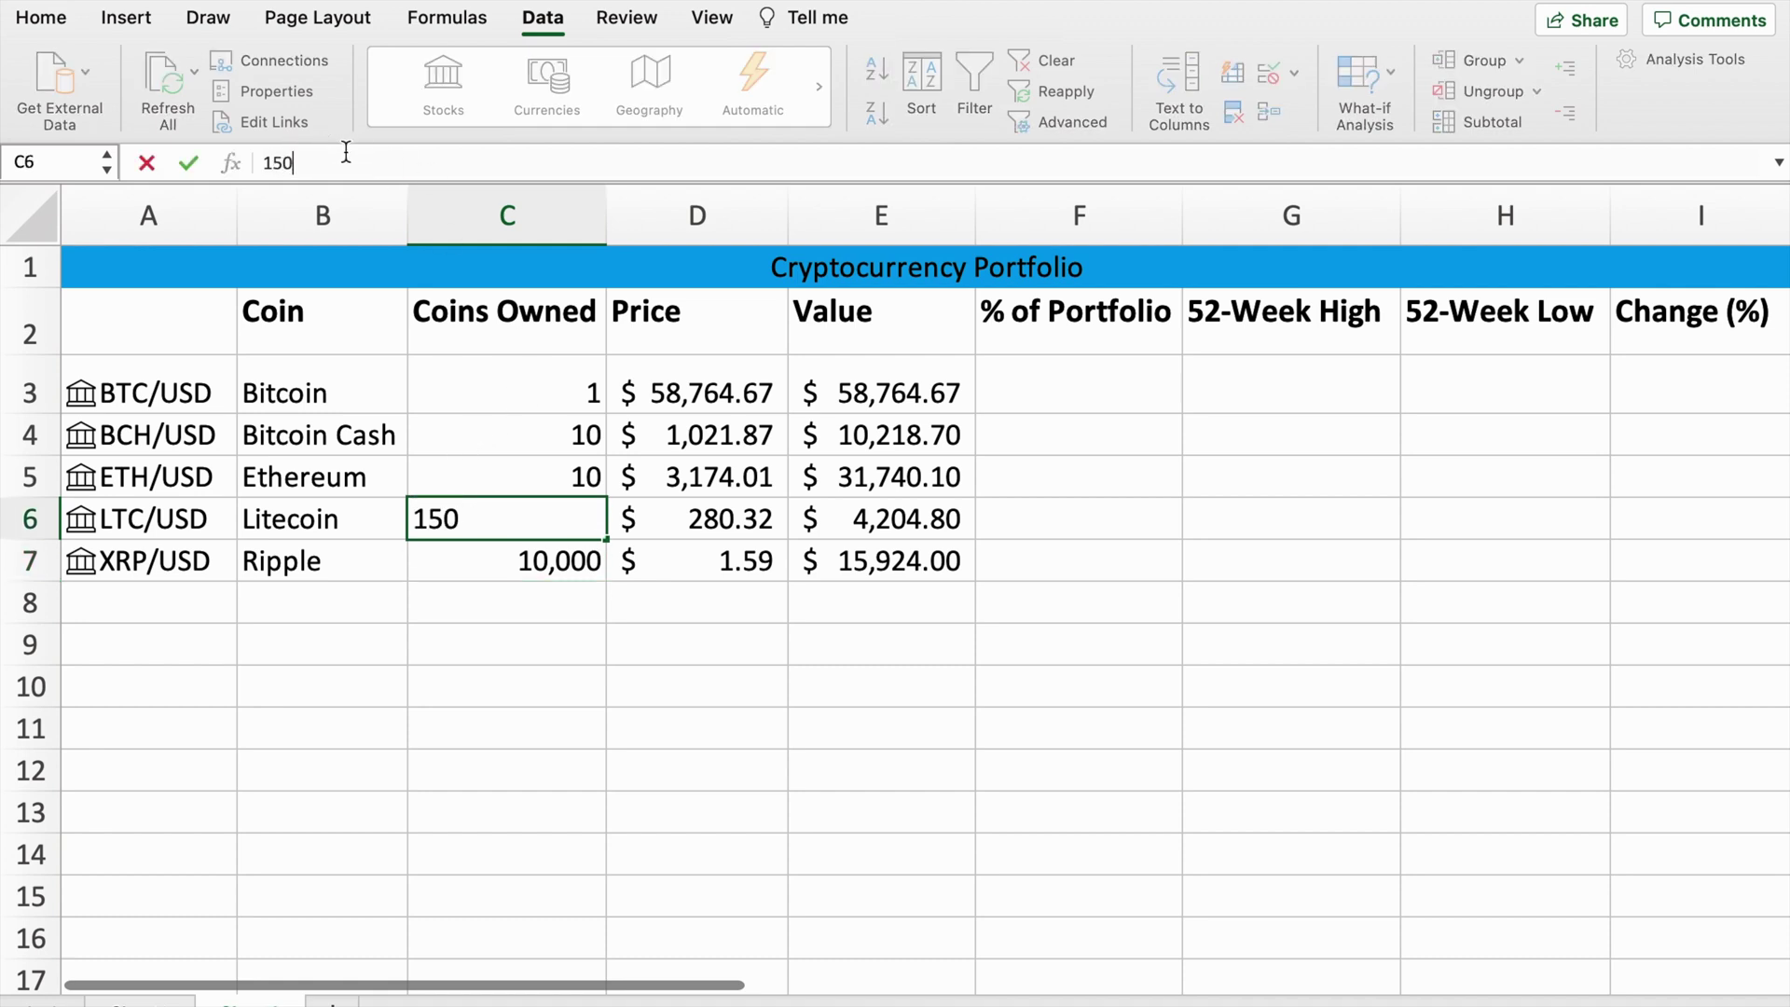
key("Return")
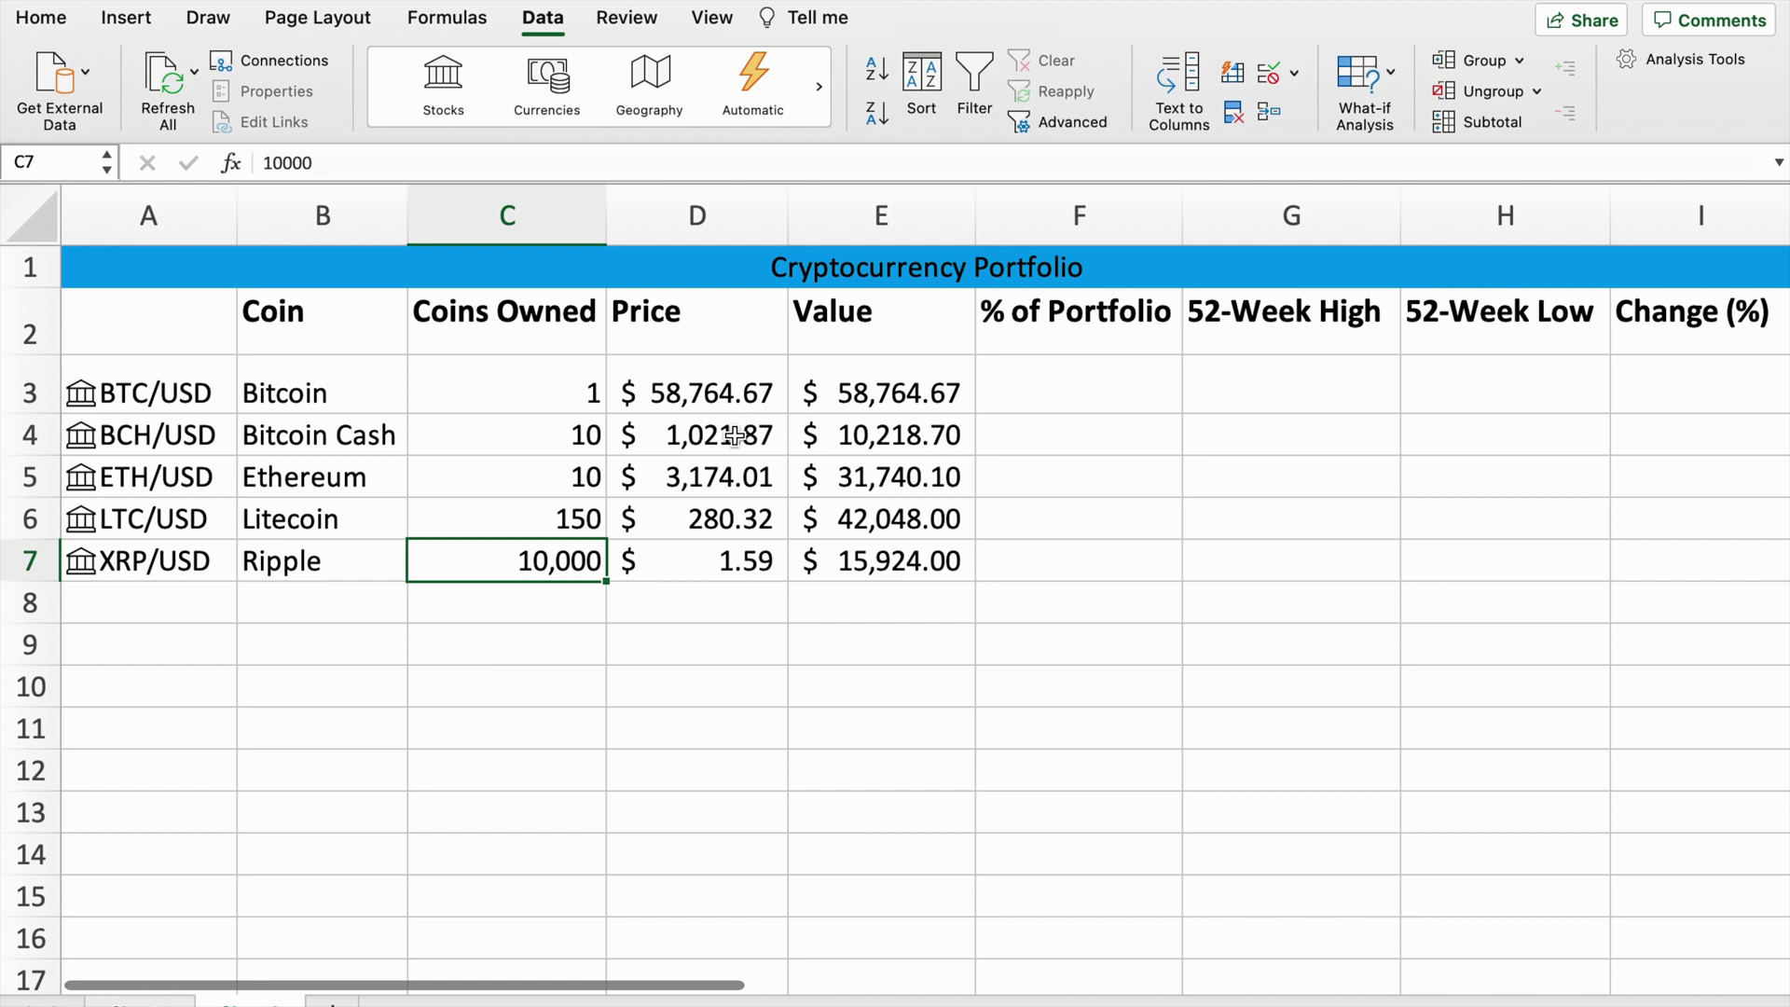
Step: Change Bitcoin Cash's holding to 20 and Bitcoin's to 0.5
left_click(535, 425)
double_click(240, 168)
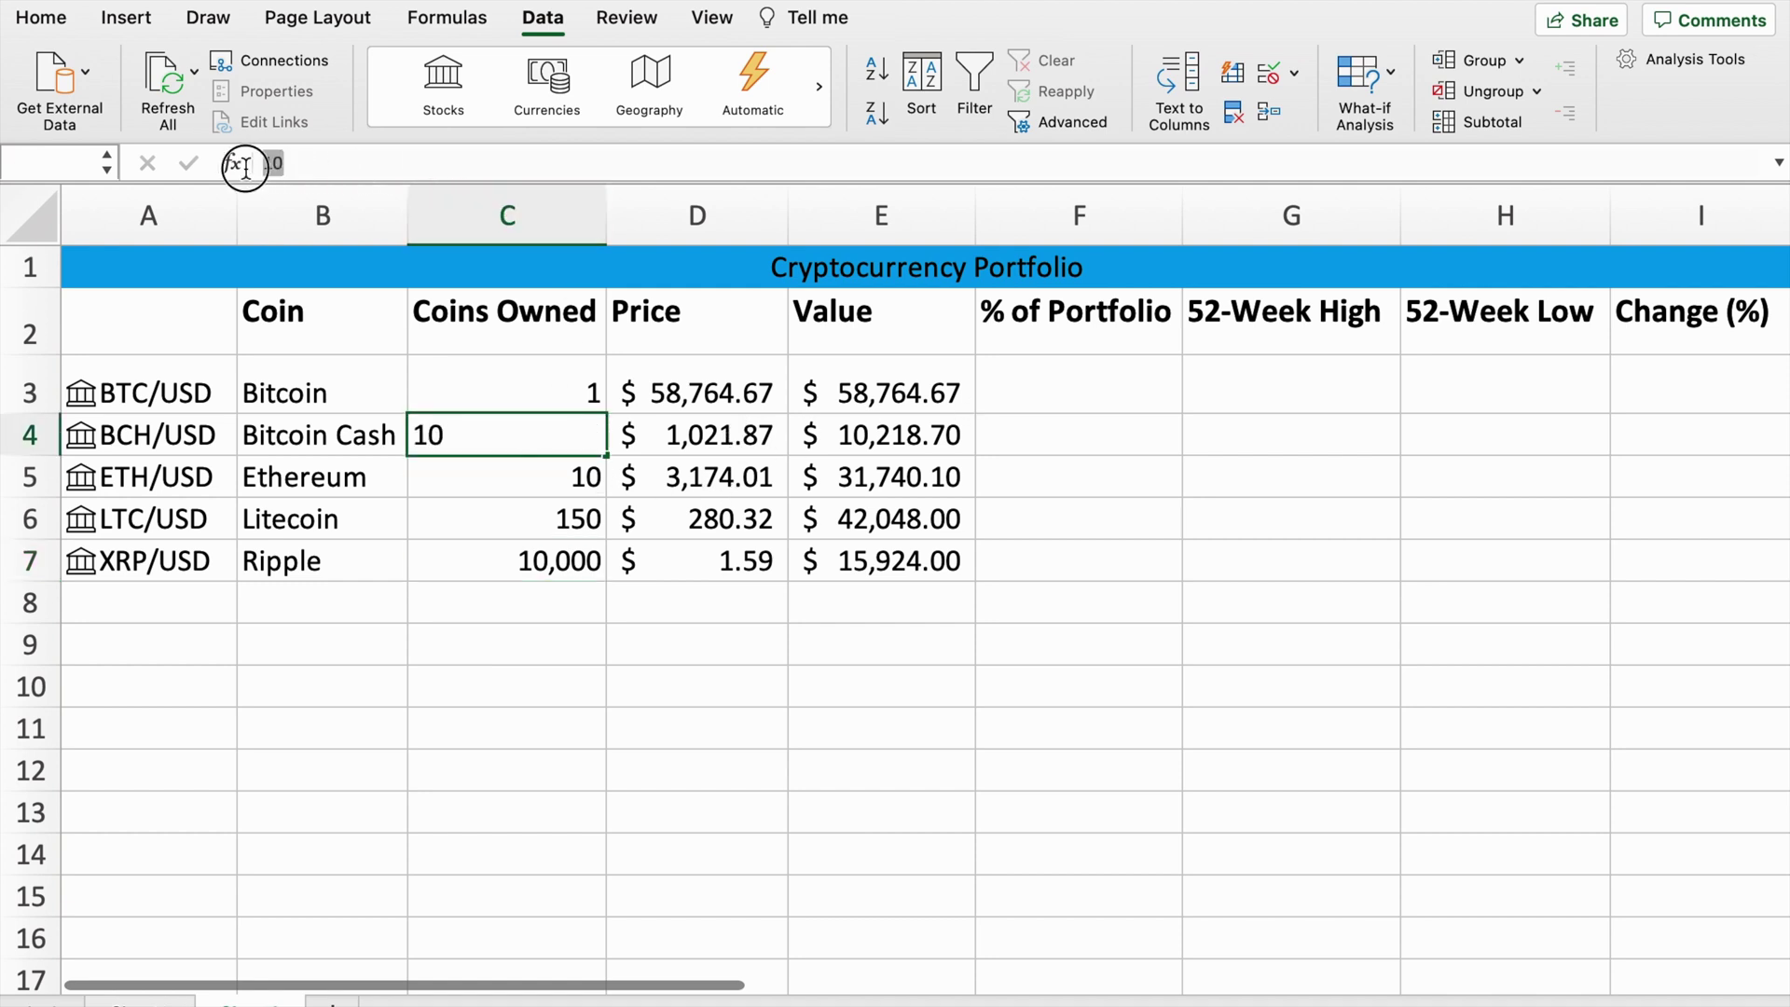
type("20")
left_click(888, 435)
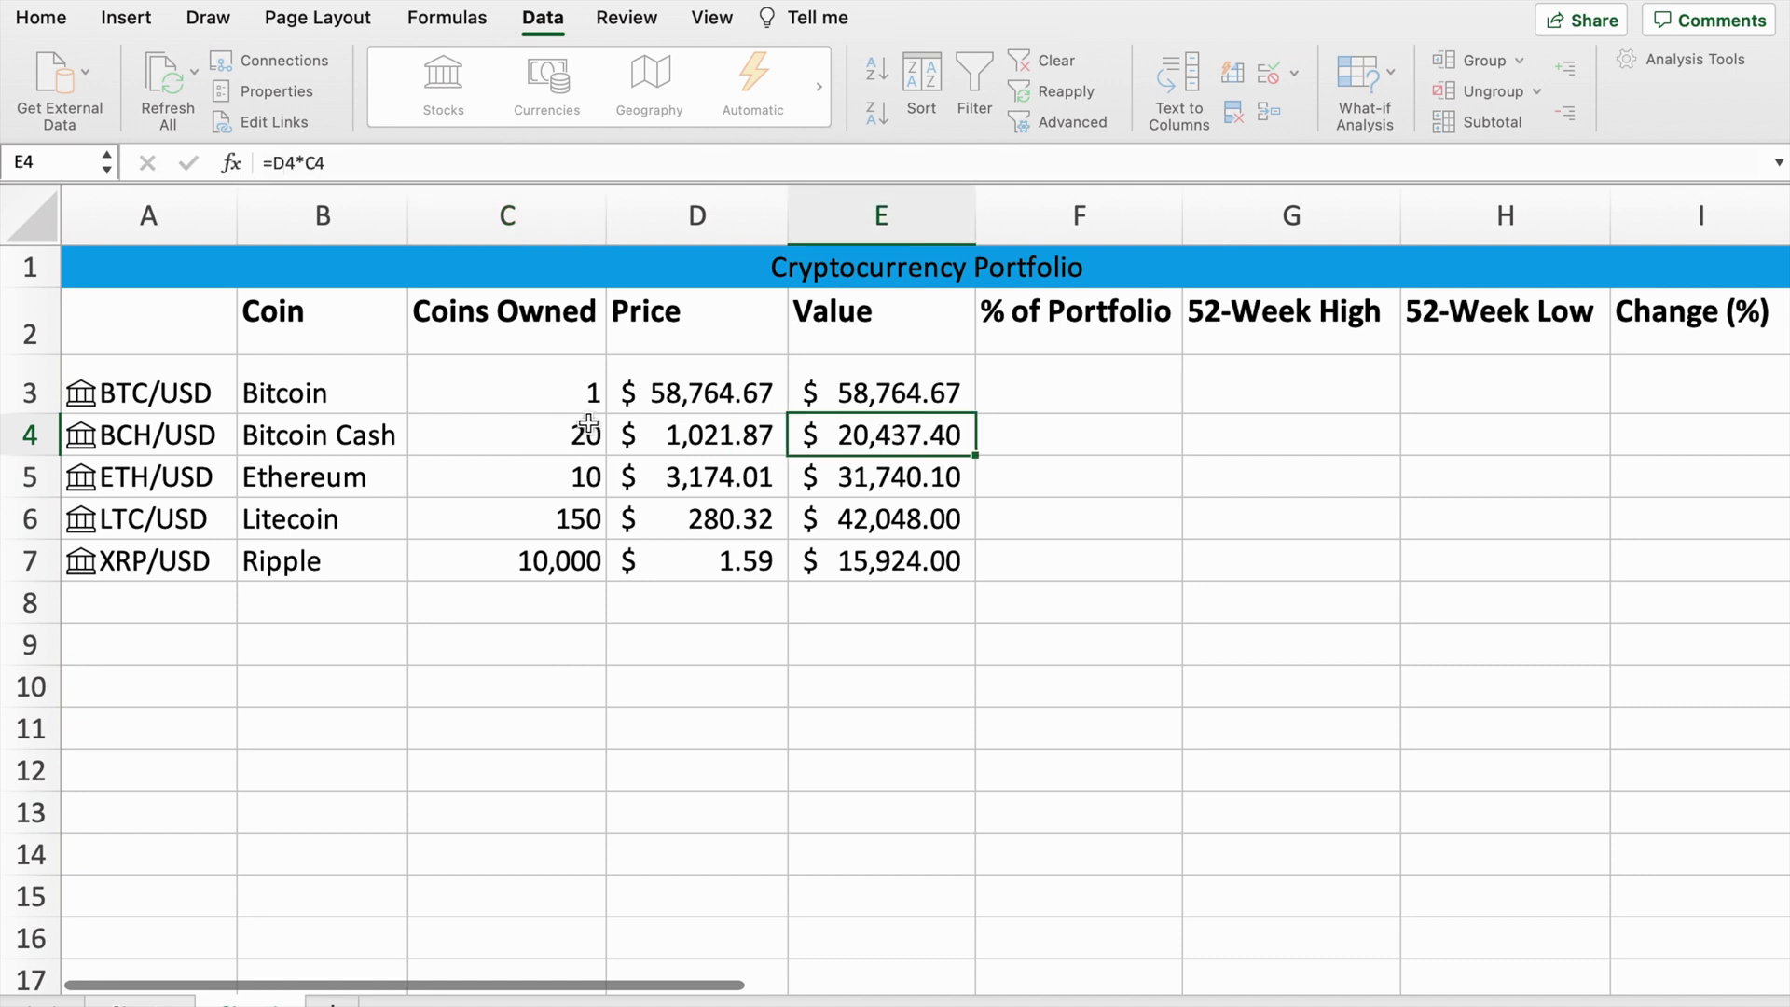
left_click(566, 397)
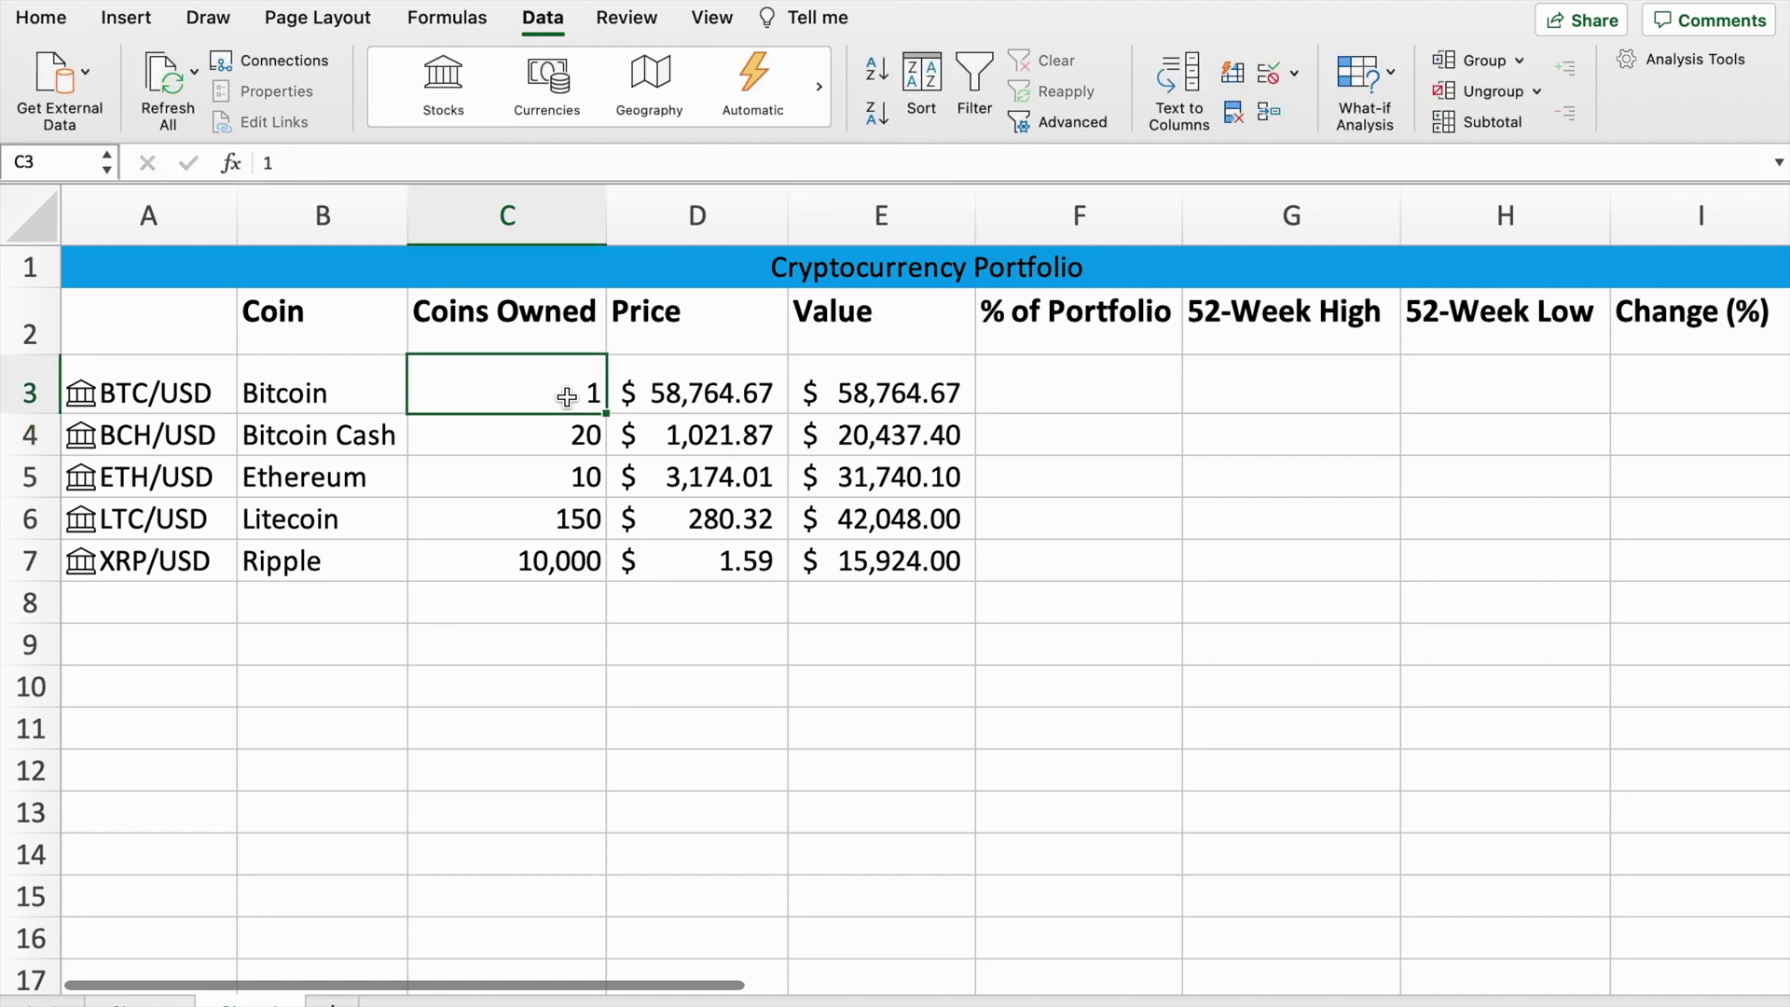
type("0.5")
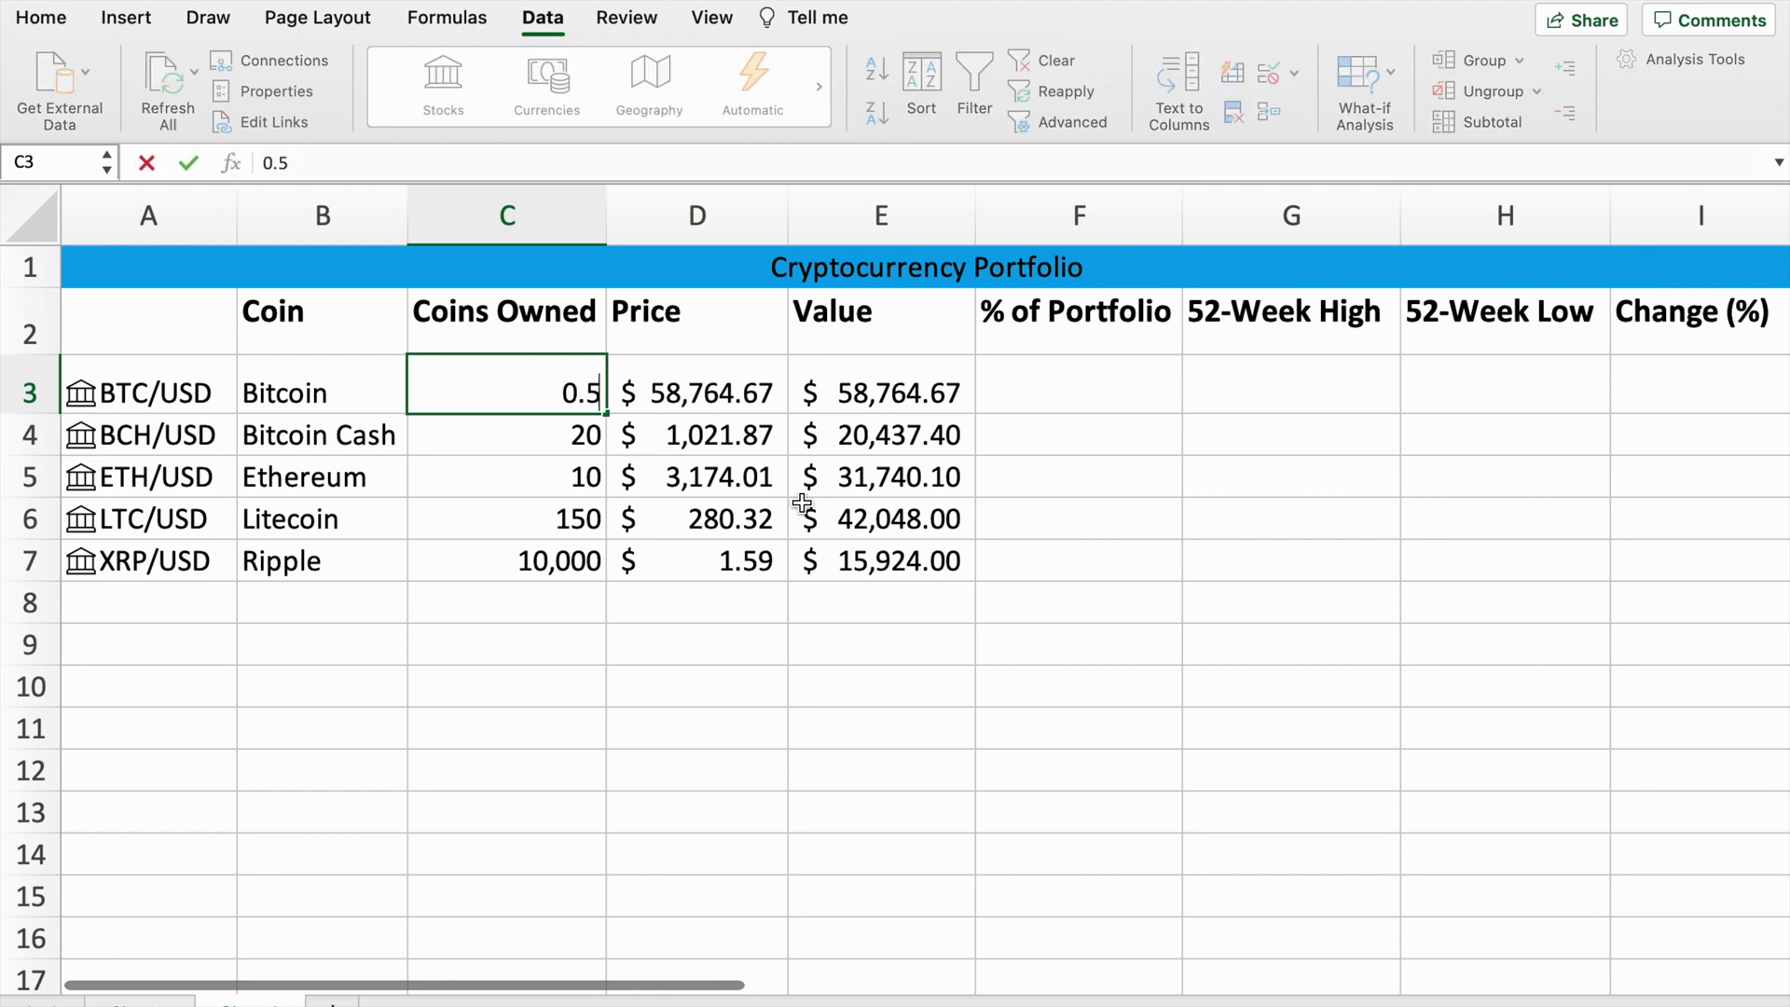
left_click(881, 486)
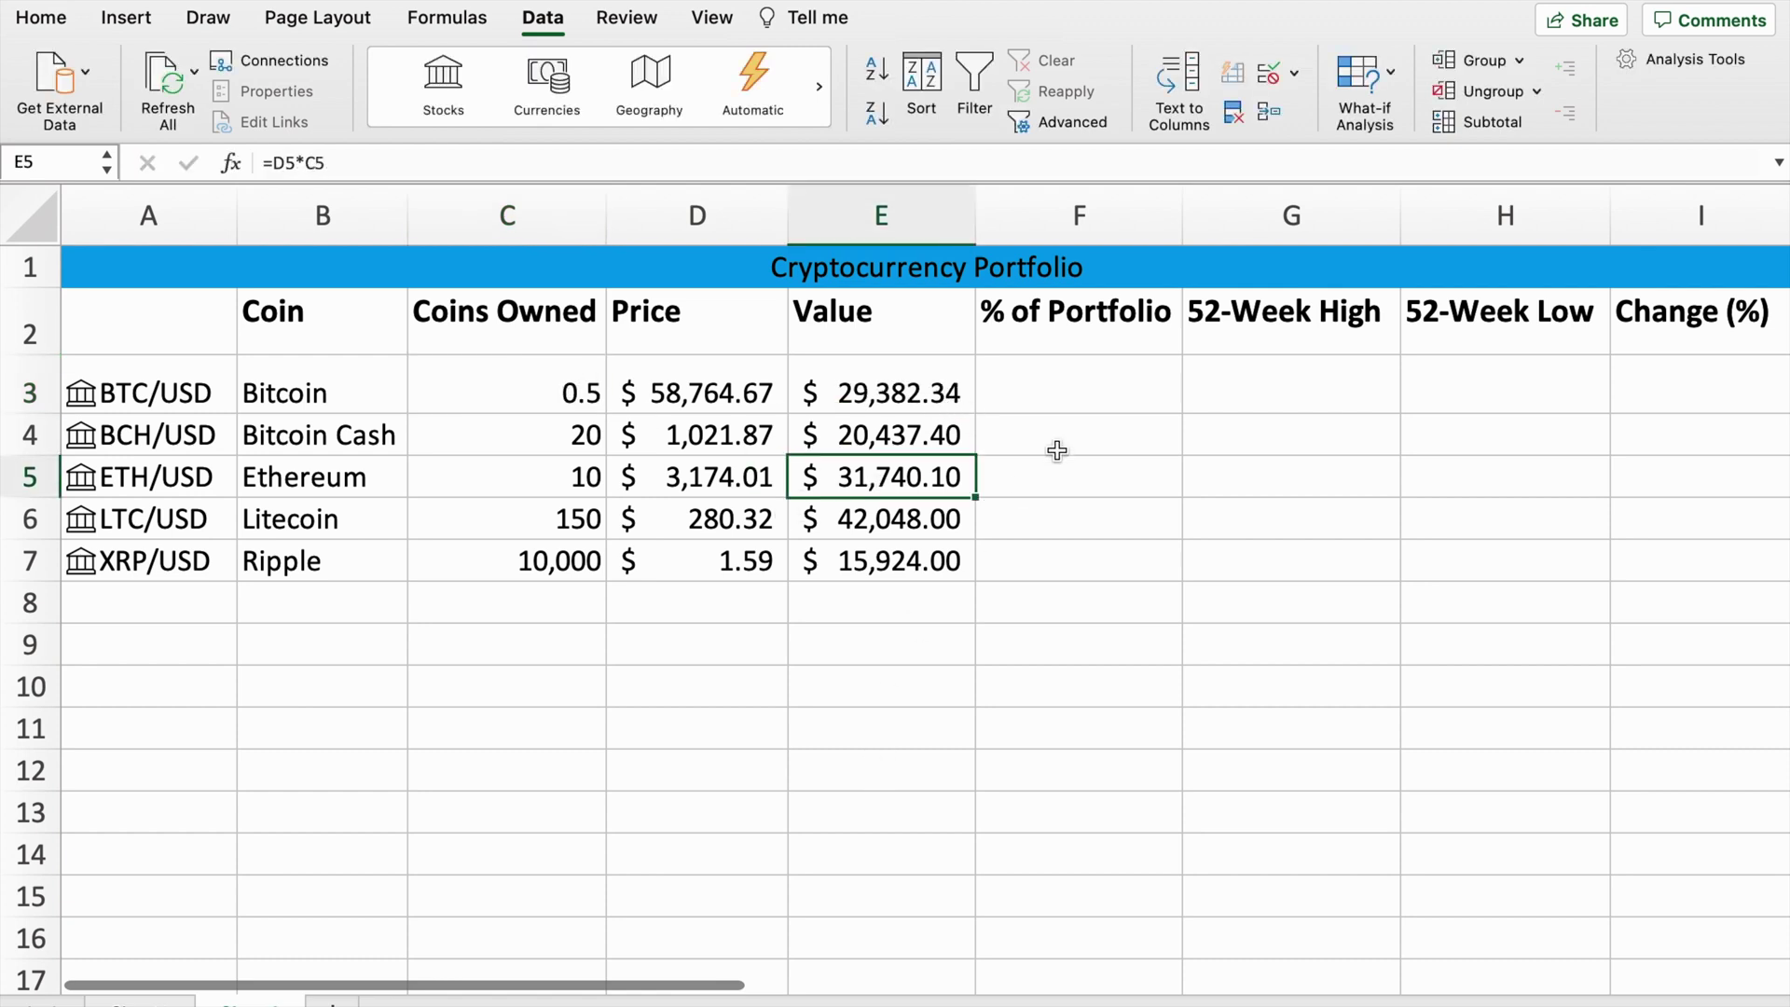
left_click(1057, 401)
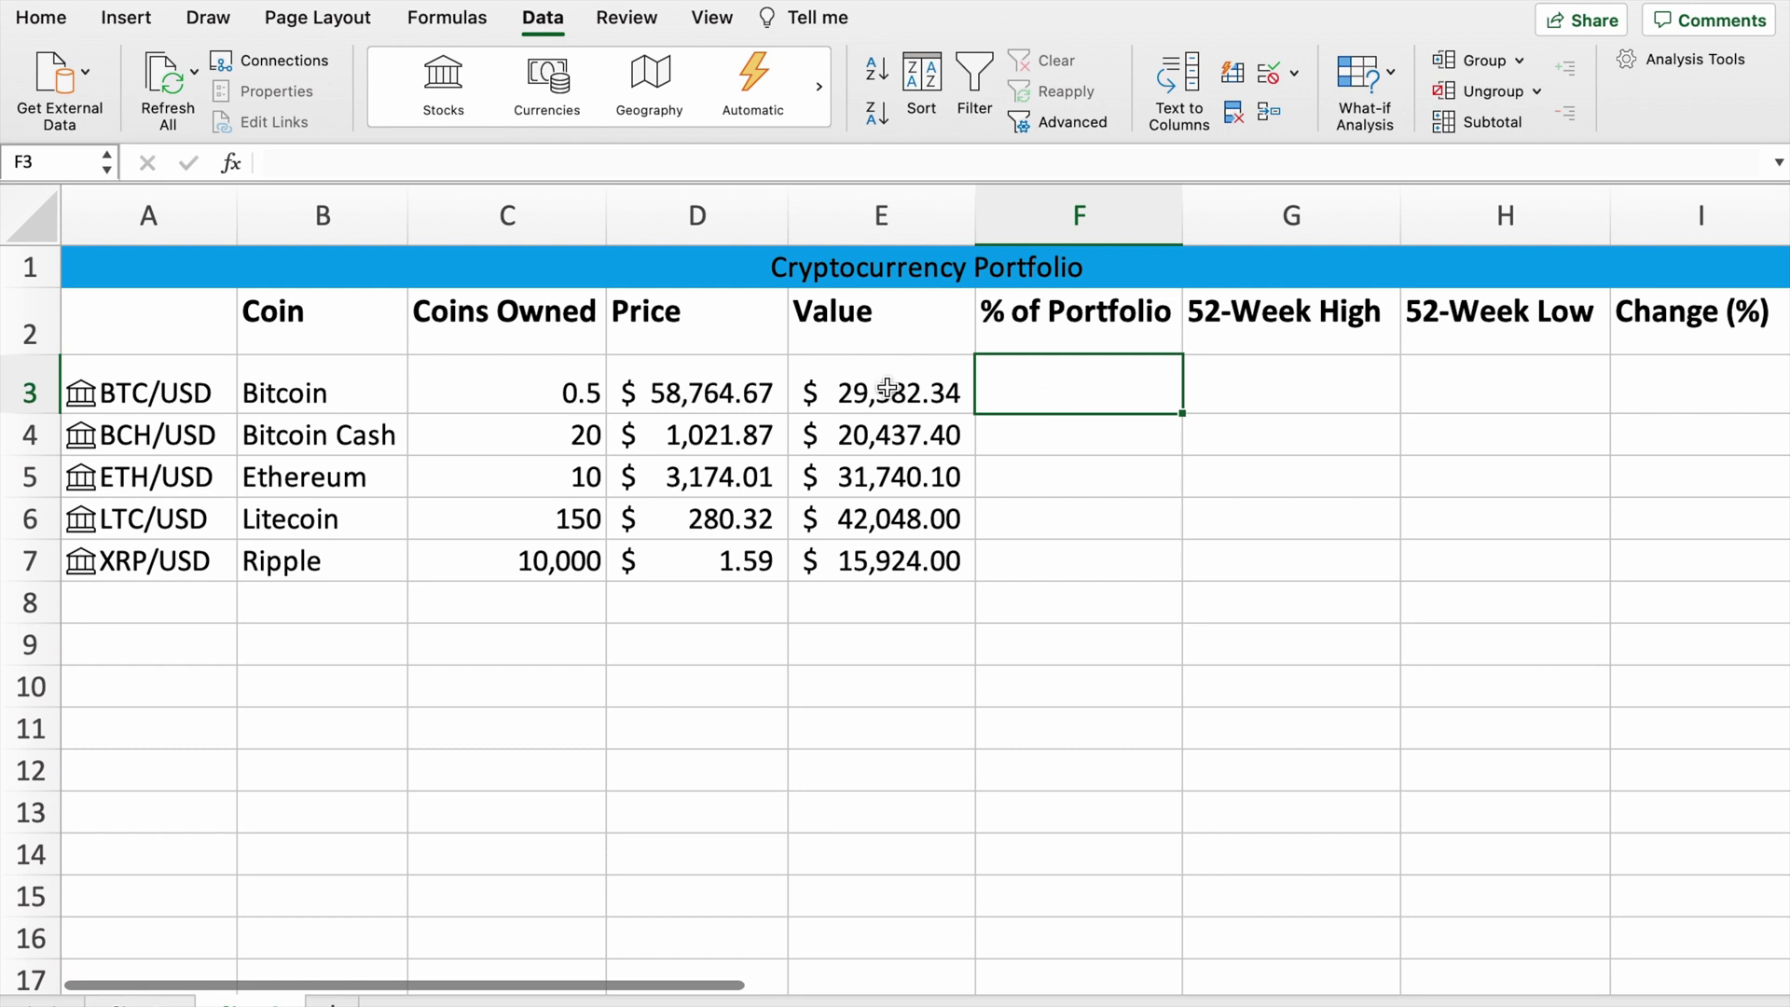
Step: Type the label 'Total Portfolio Value' in D10 and make row 10 taller
left_click_drag(887, 387, 820, 560)
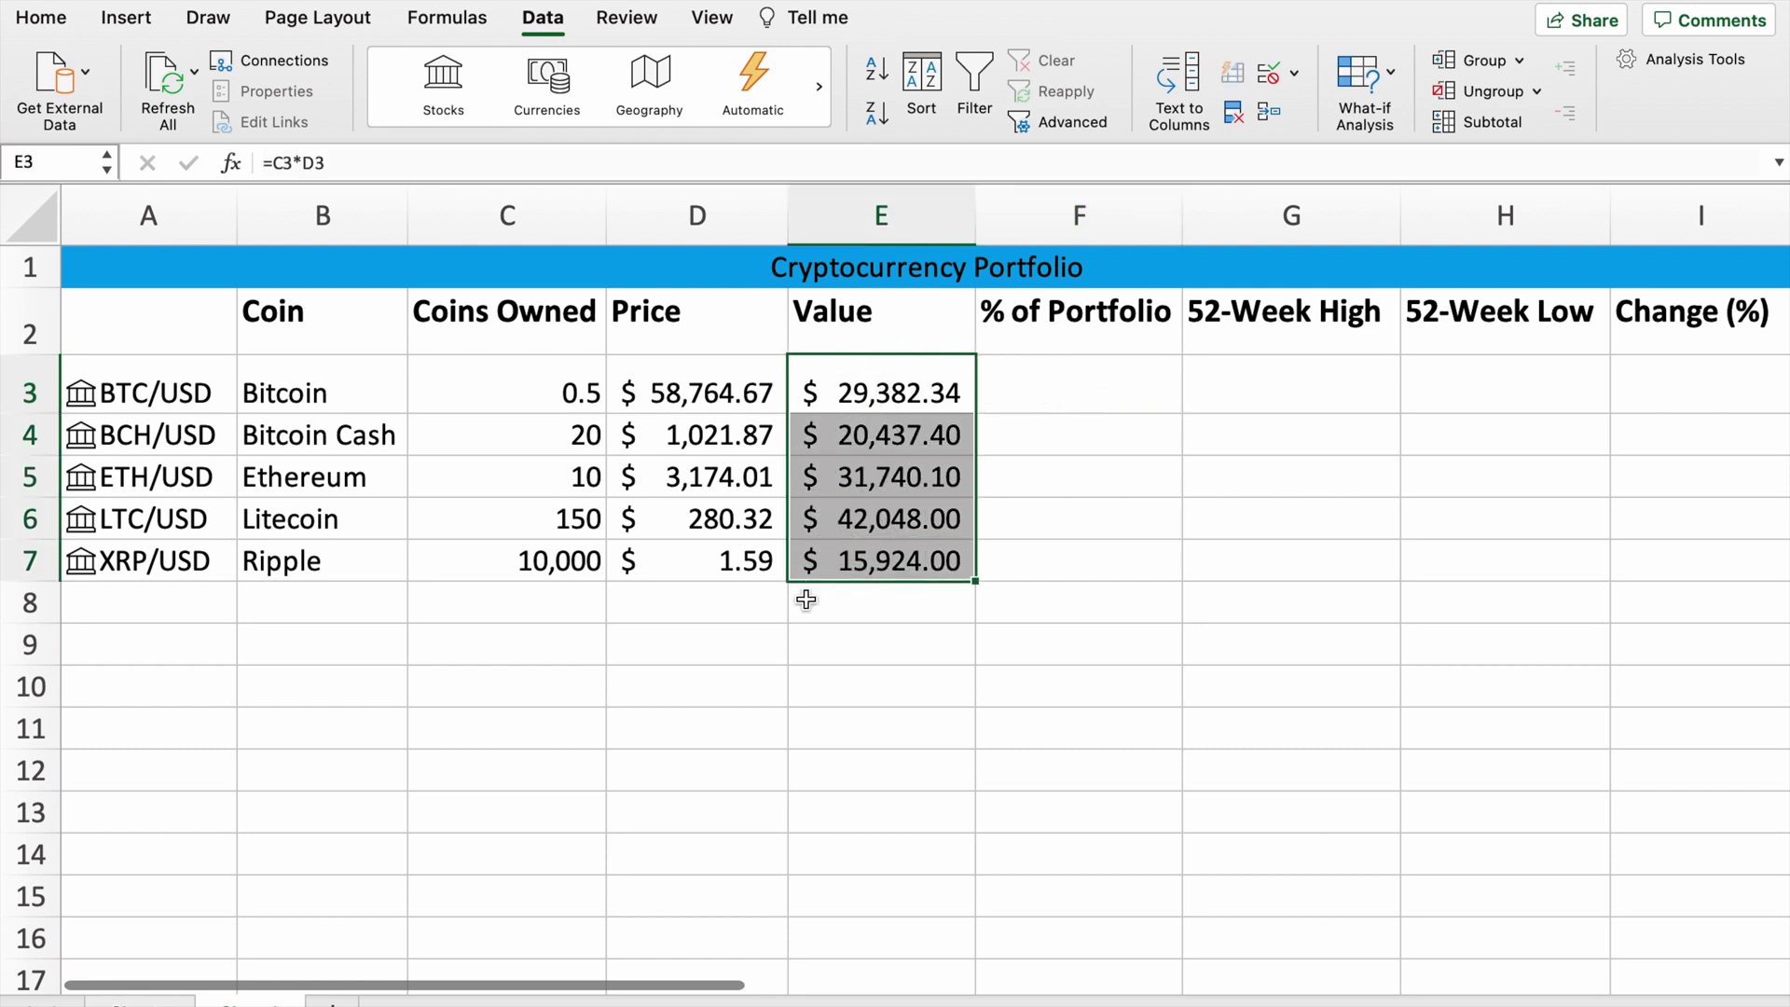
left_click(706, 707)
type("Tota")
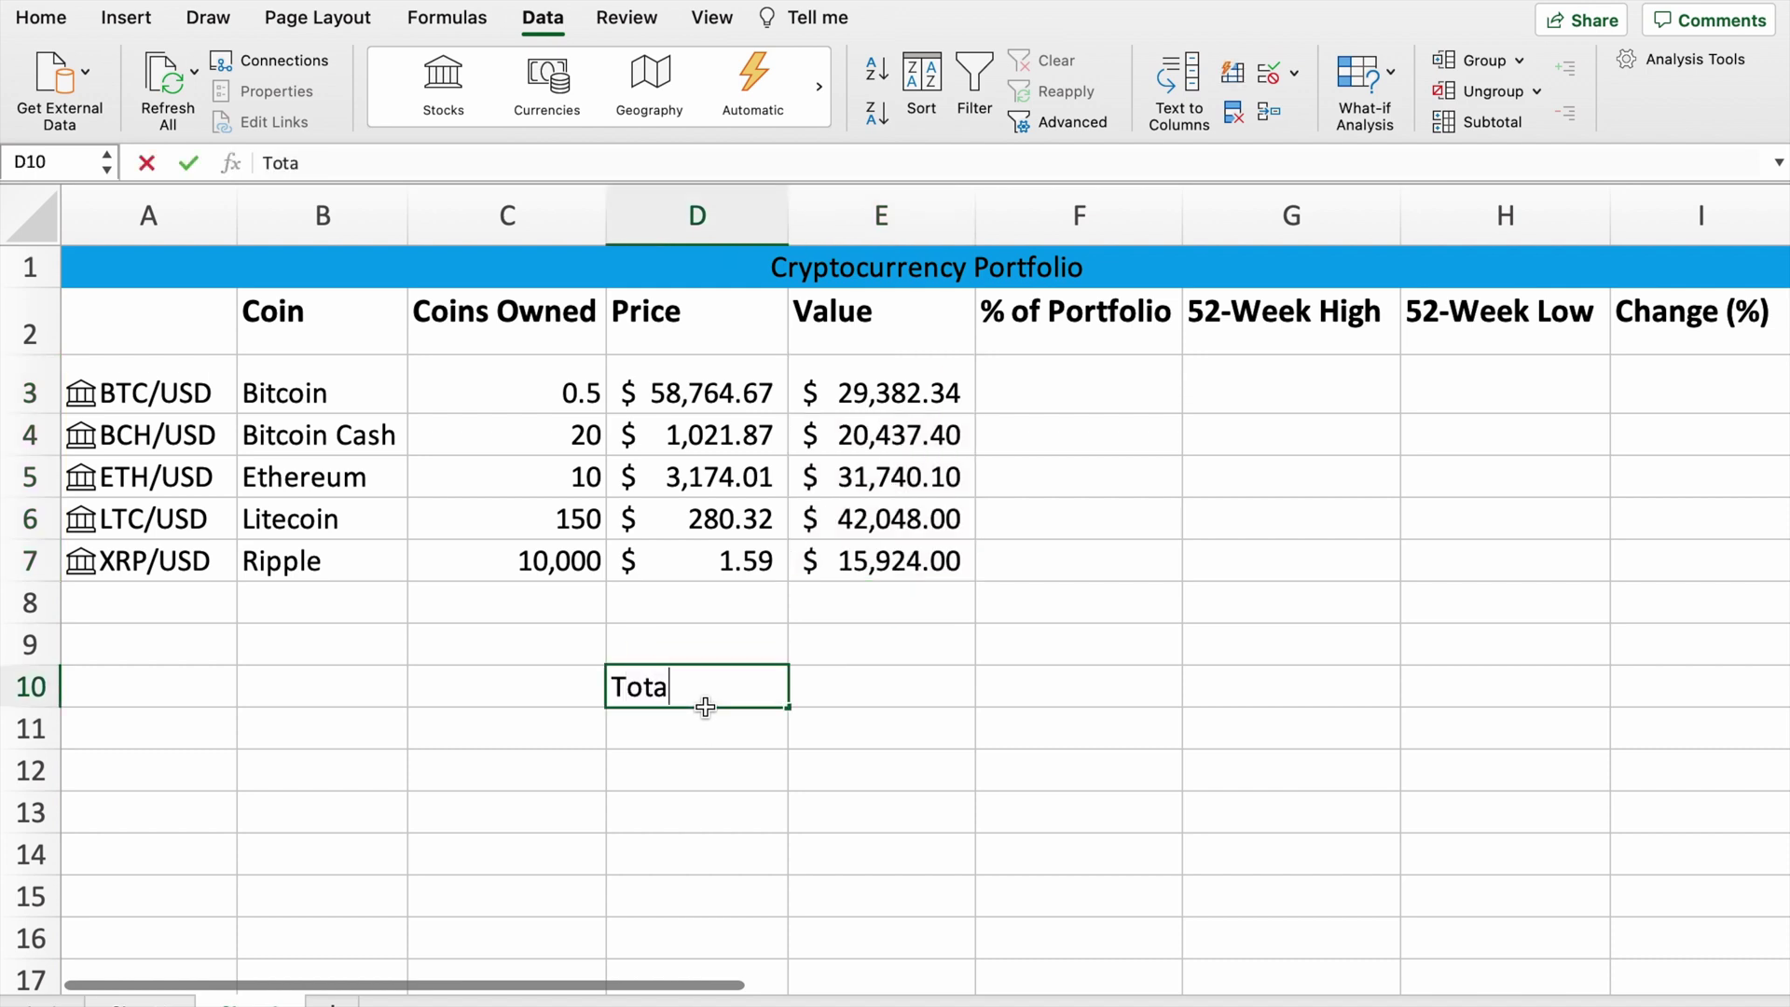
type("l Portfolio Value")
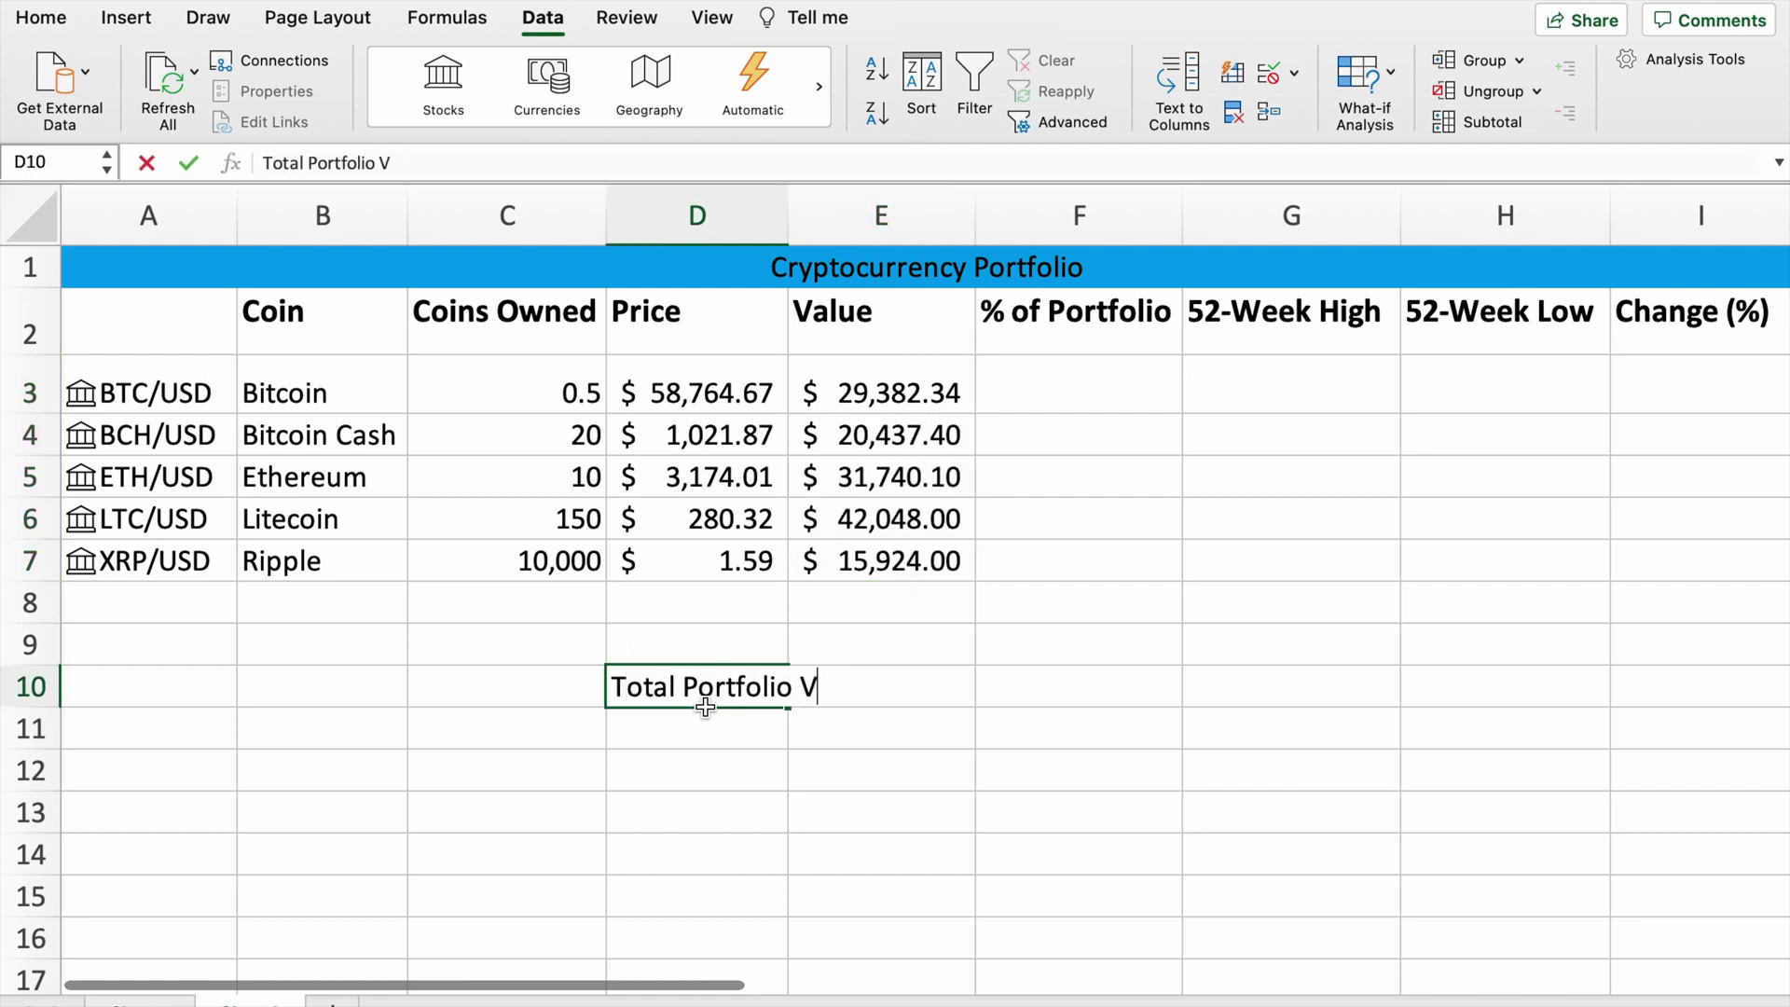
left_click(690, 792)
left_click_drag(31, 707, 31, 751)
Step: Turn on Wrap text for D10 in Format Cells, then select E3:E10
left_click(628, 708)
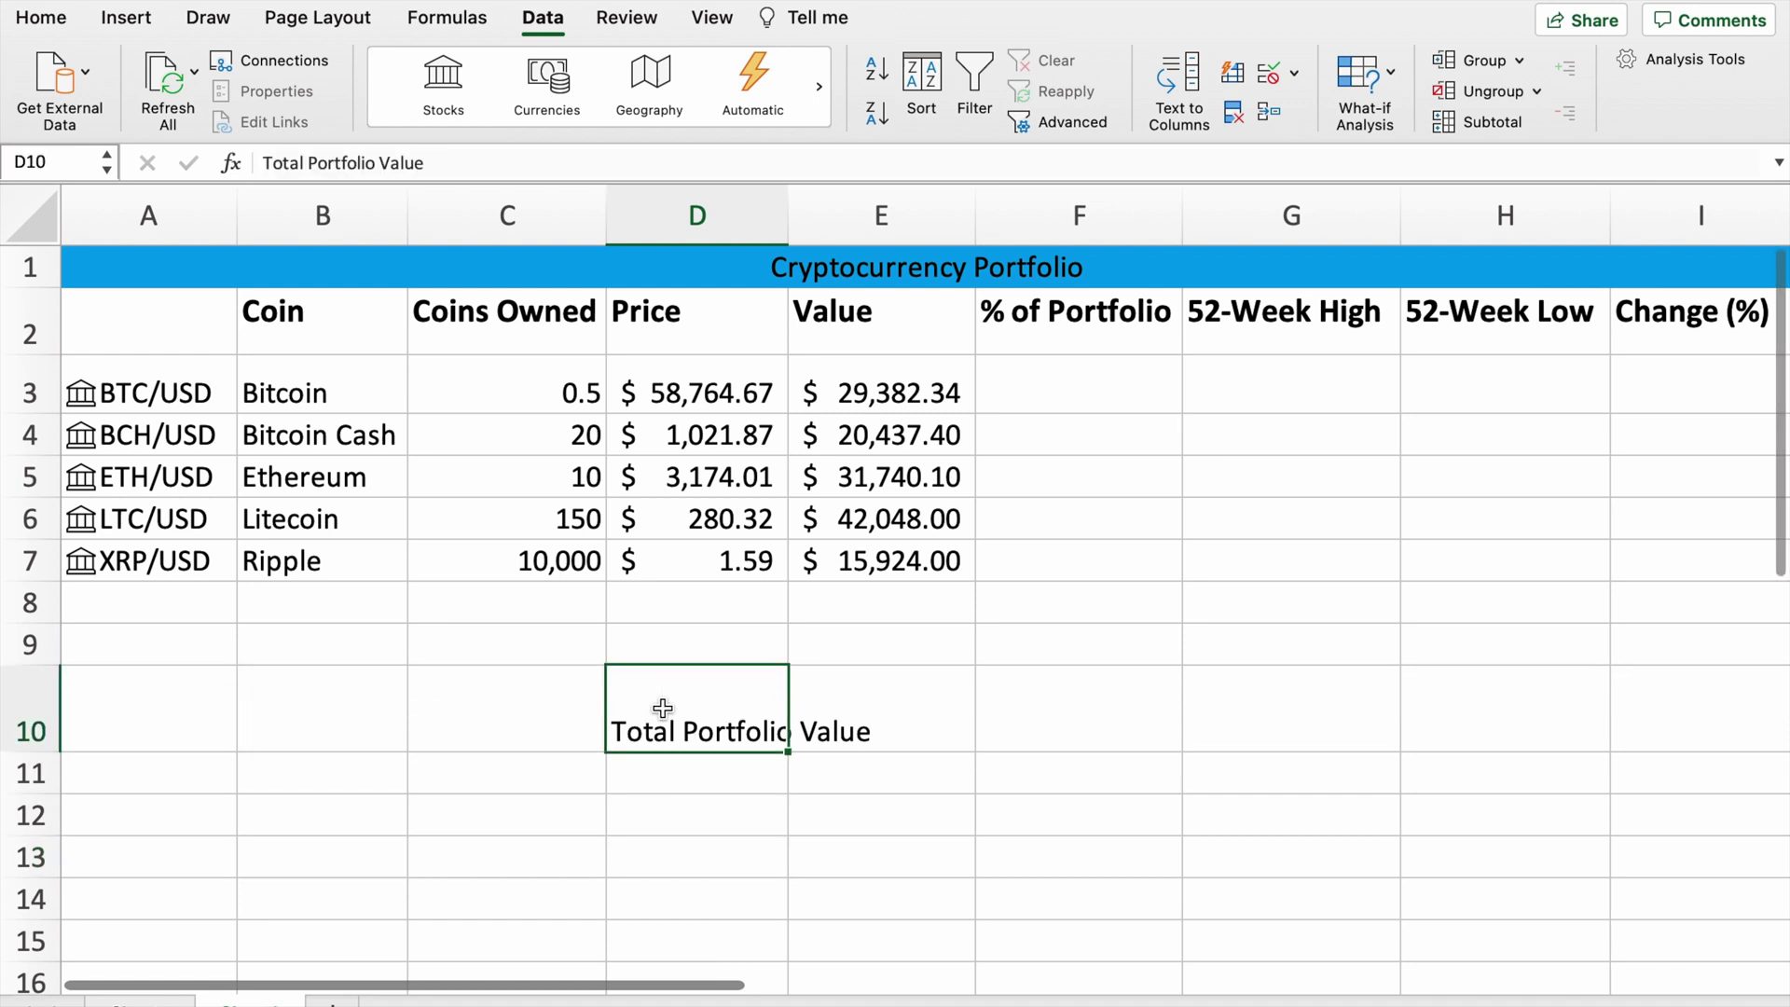
right_click(663, 710)
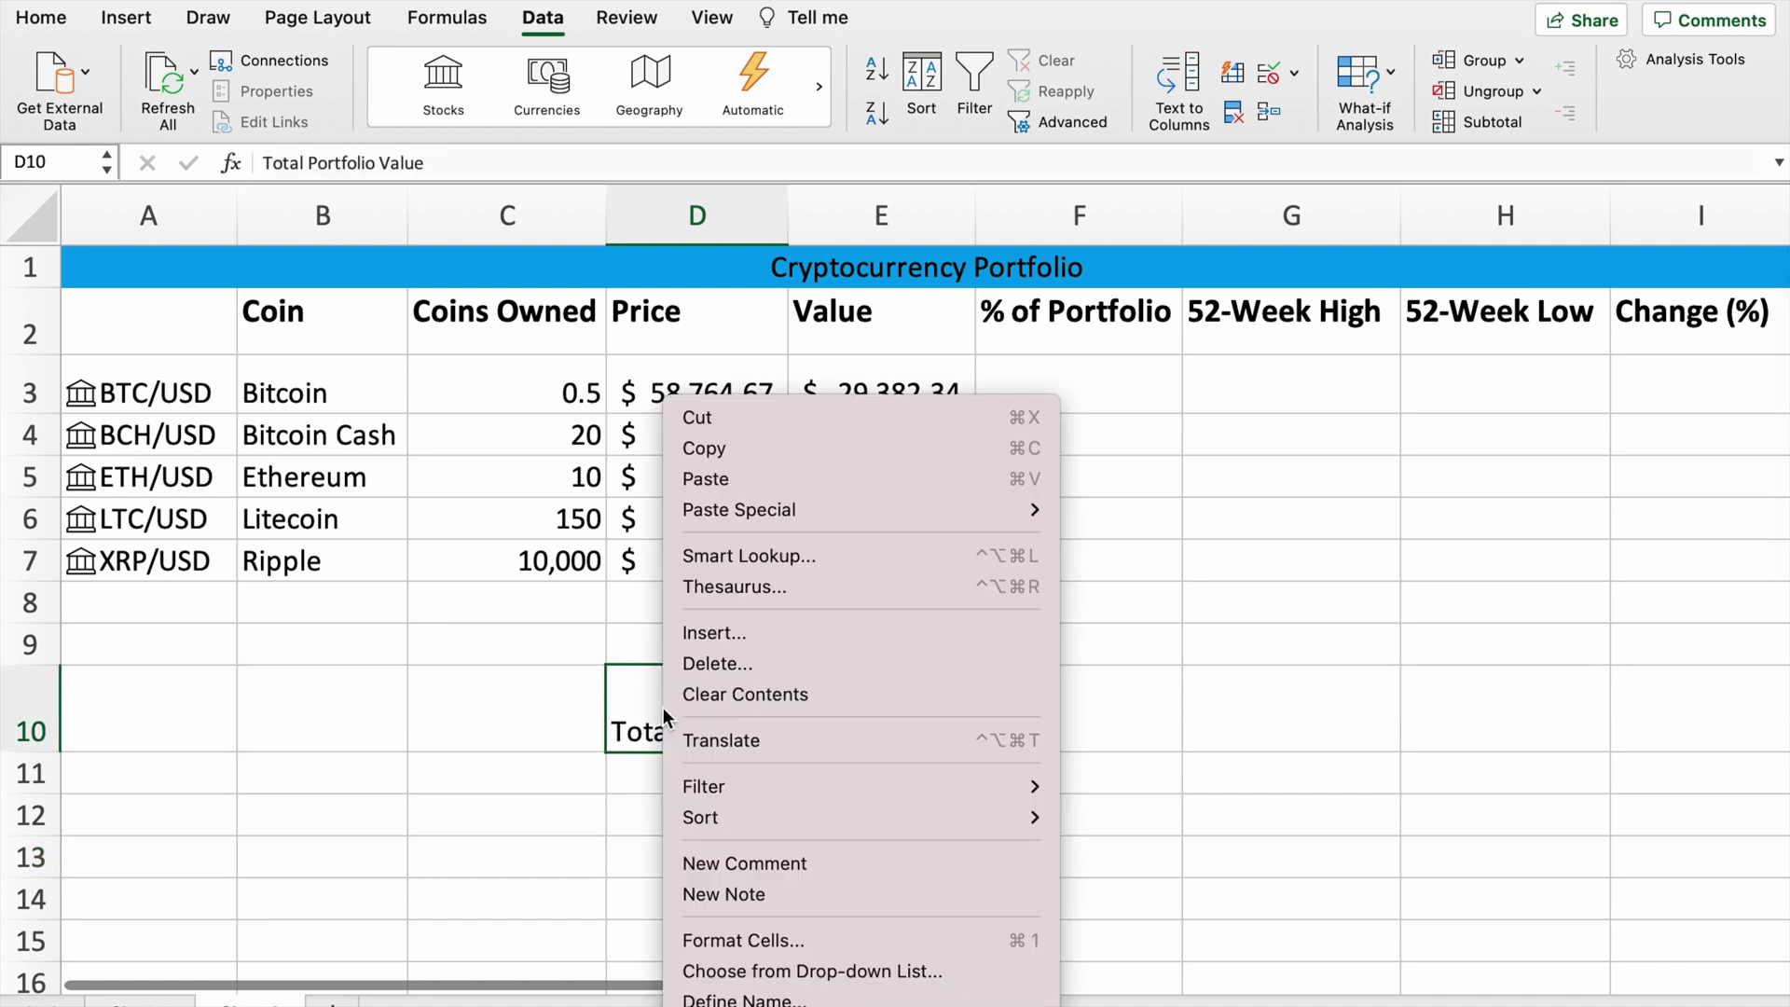
left_click(787, 941)
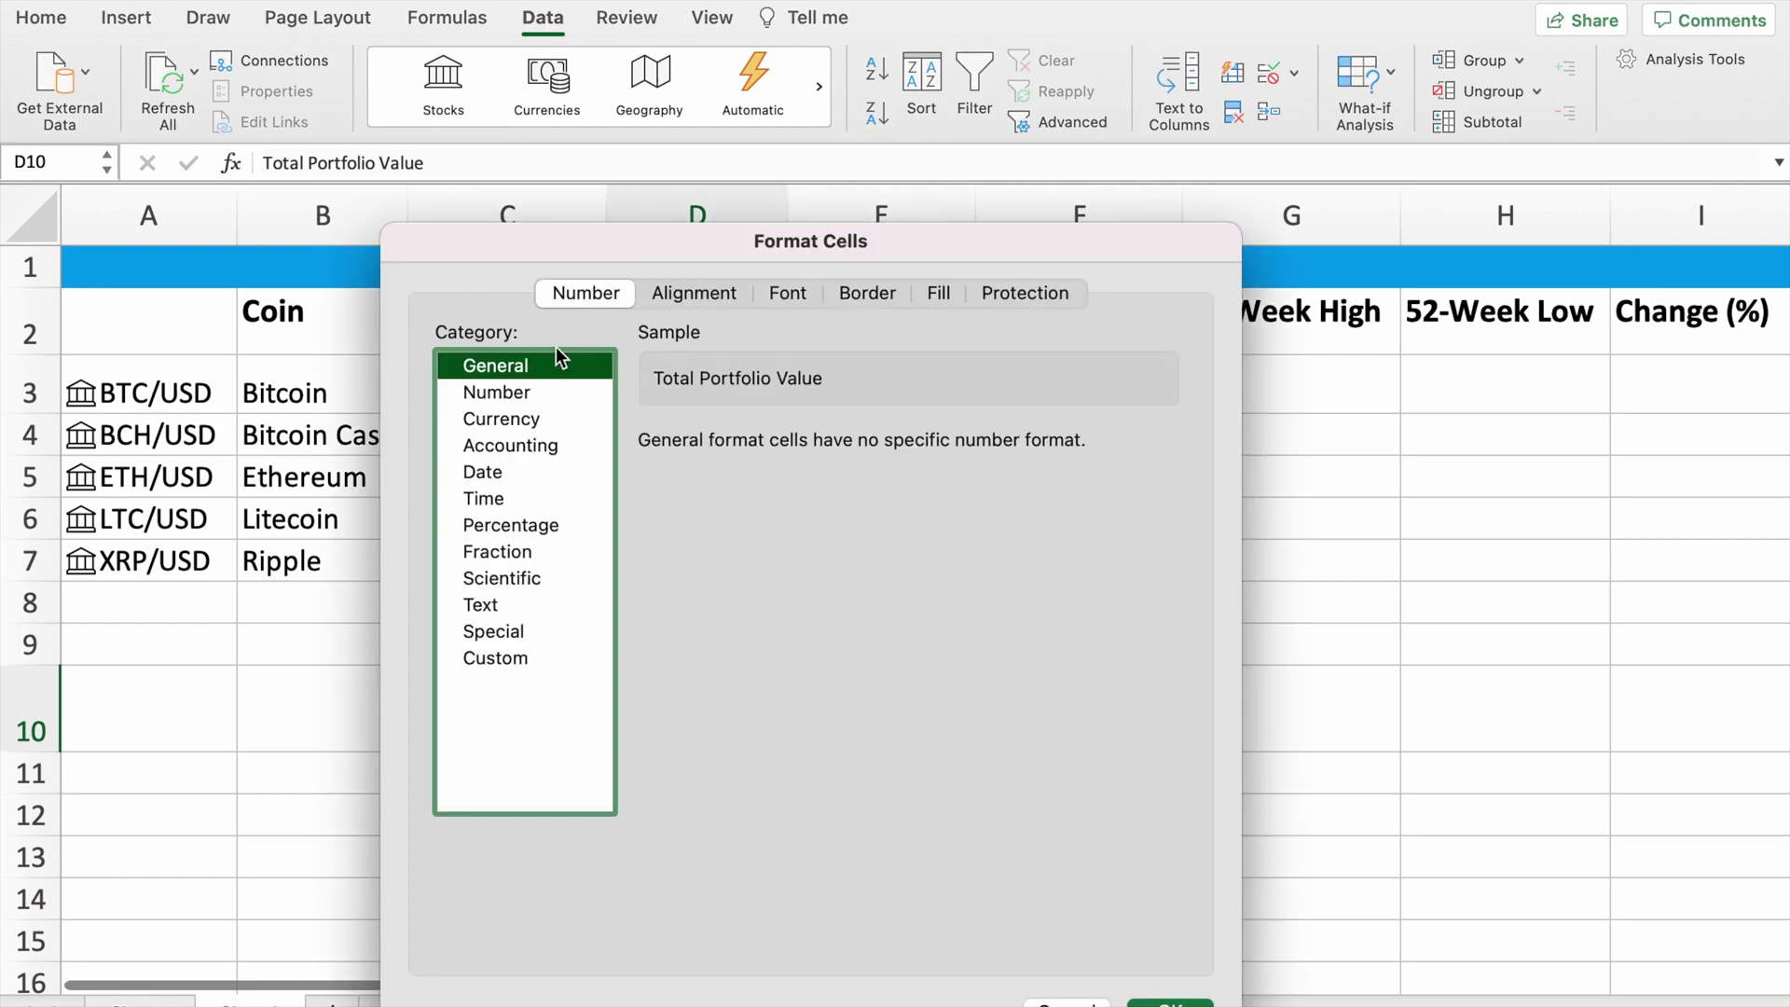
left_click(703, 295)
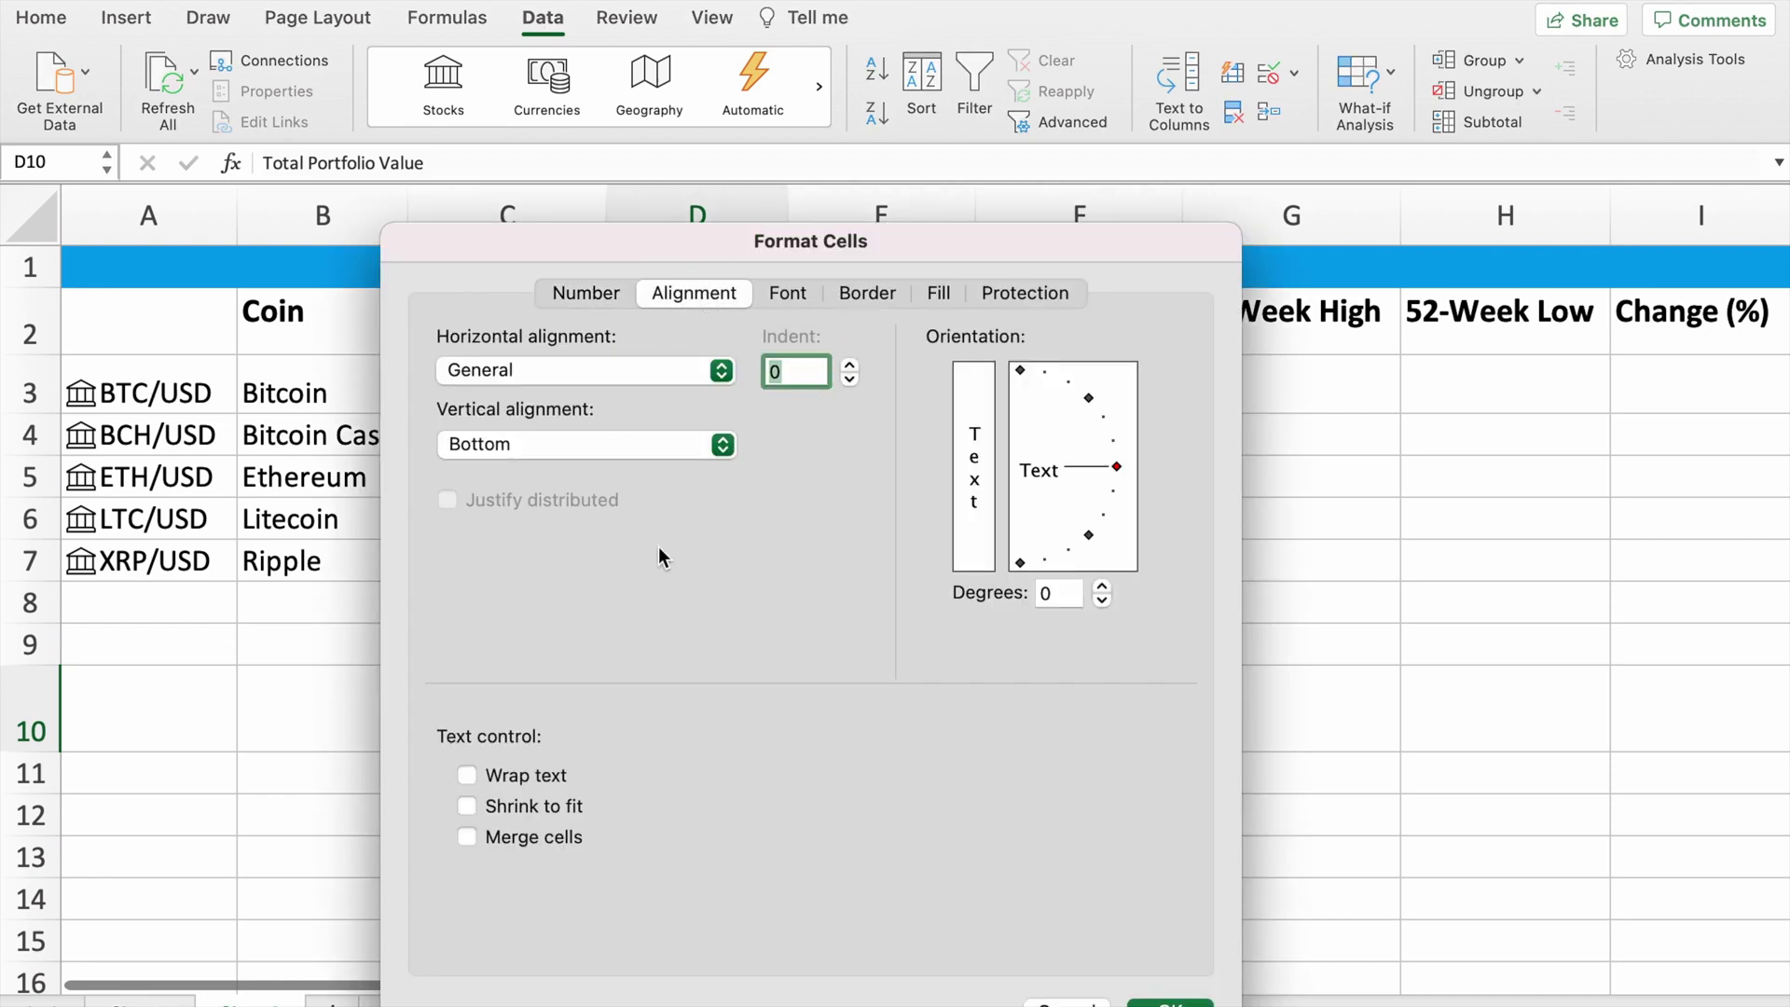
left_click(515, 781)
left_click(1170, 1000)
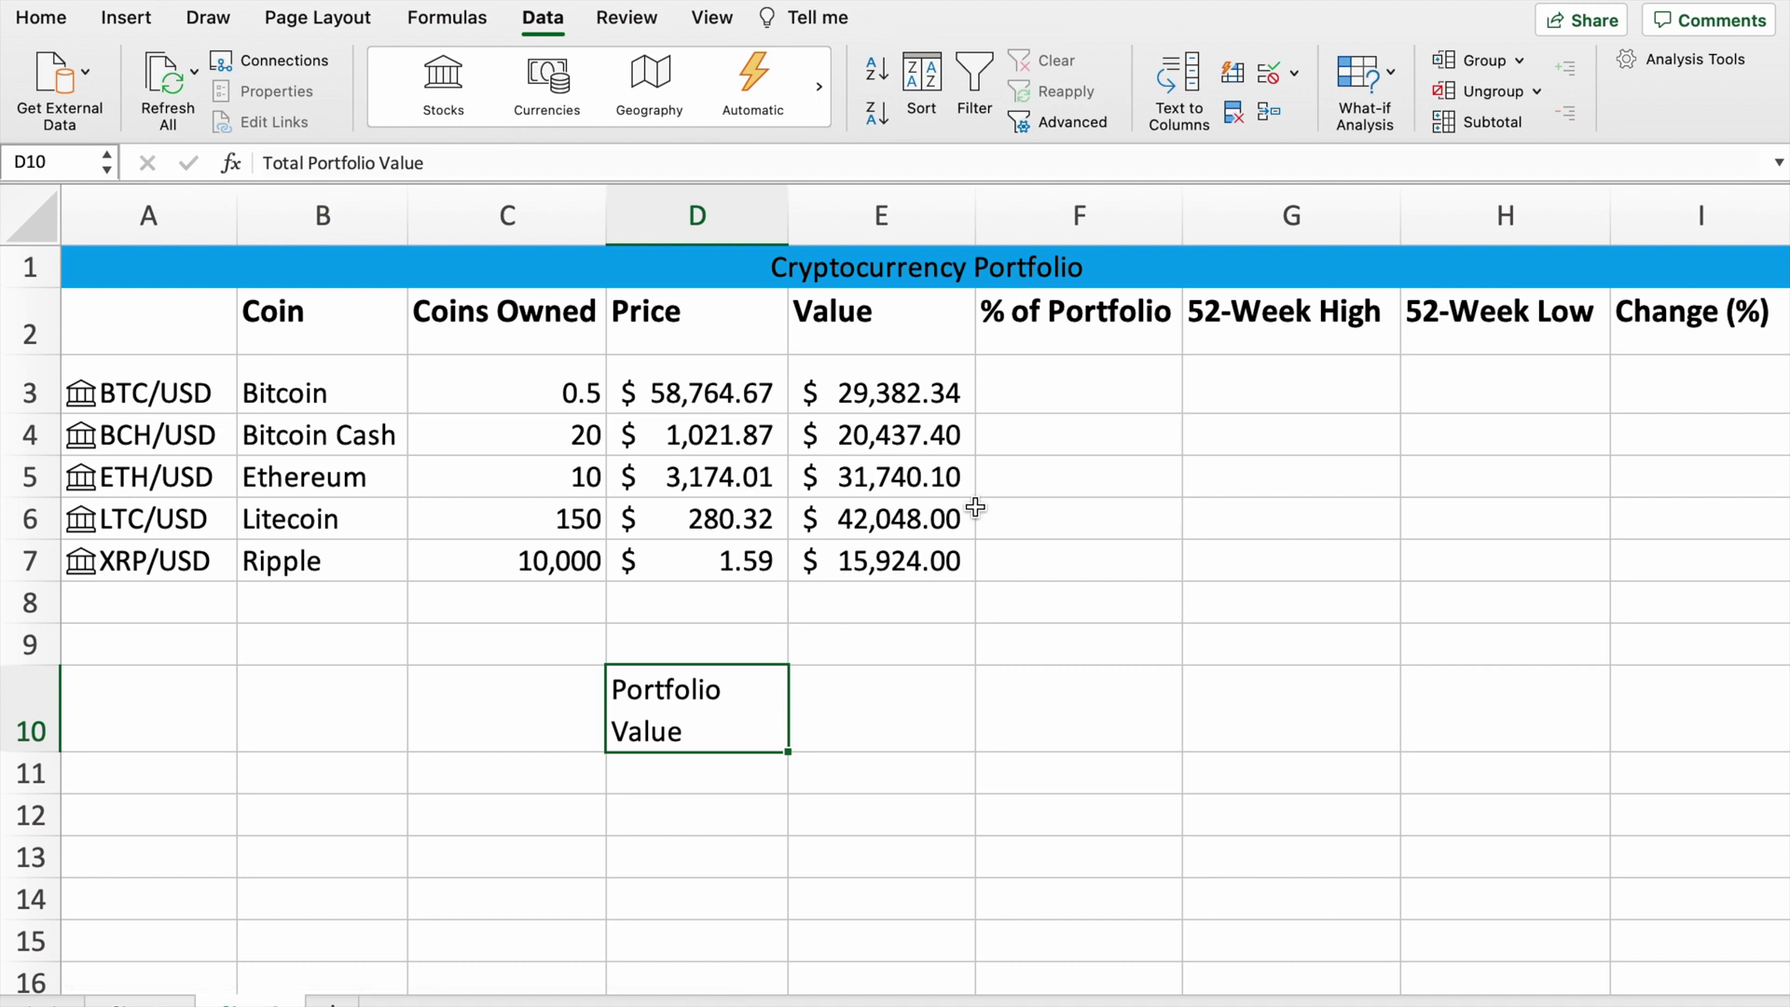
left_click(869, 561)
left_click_drag(851, 388, 855, 679)
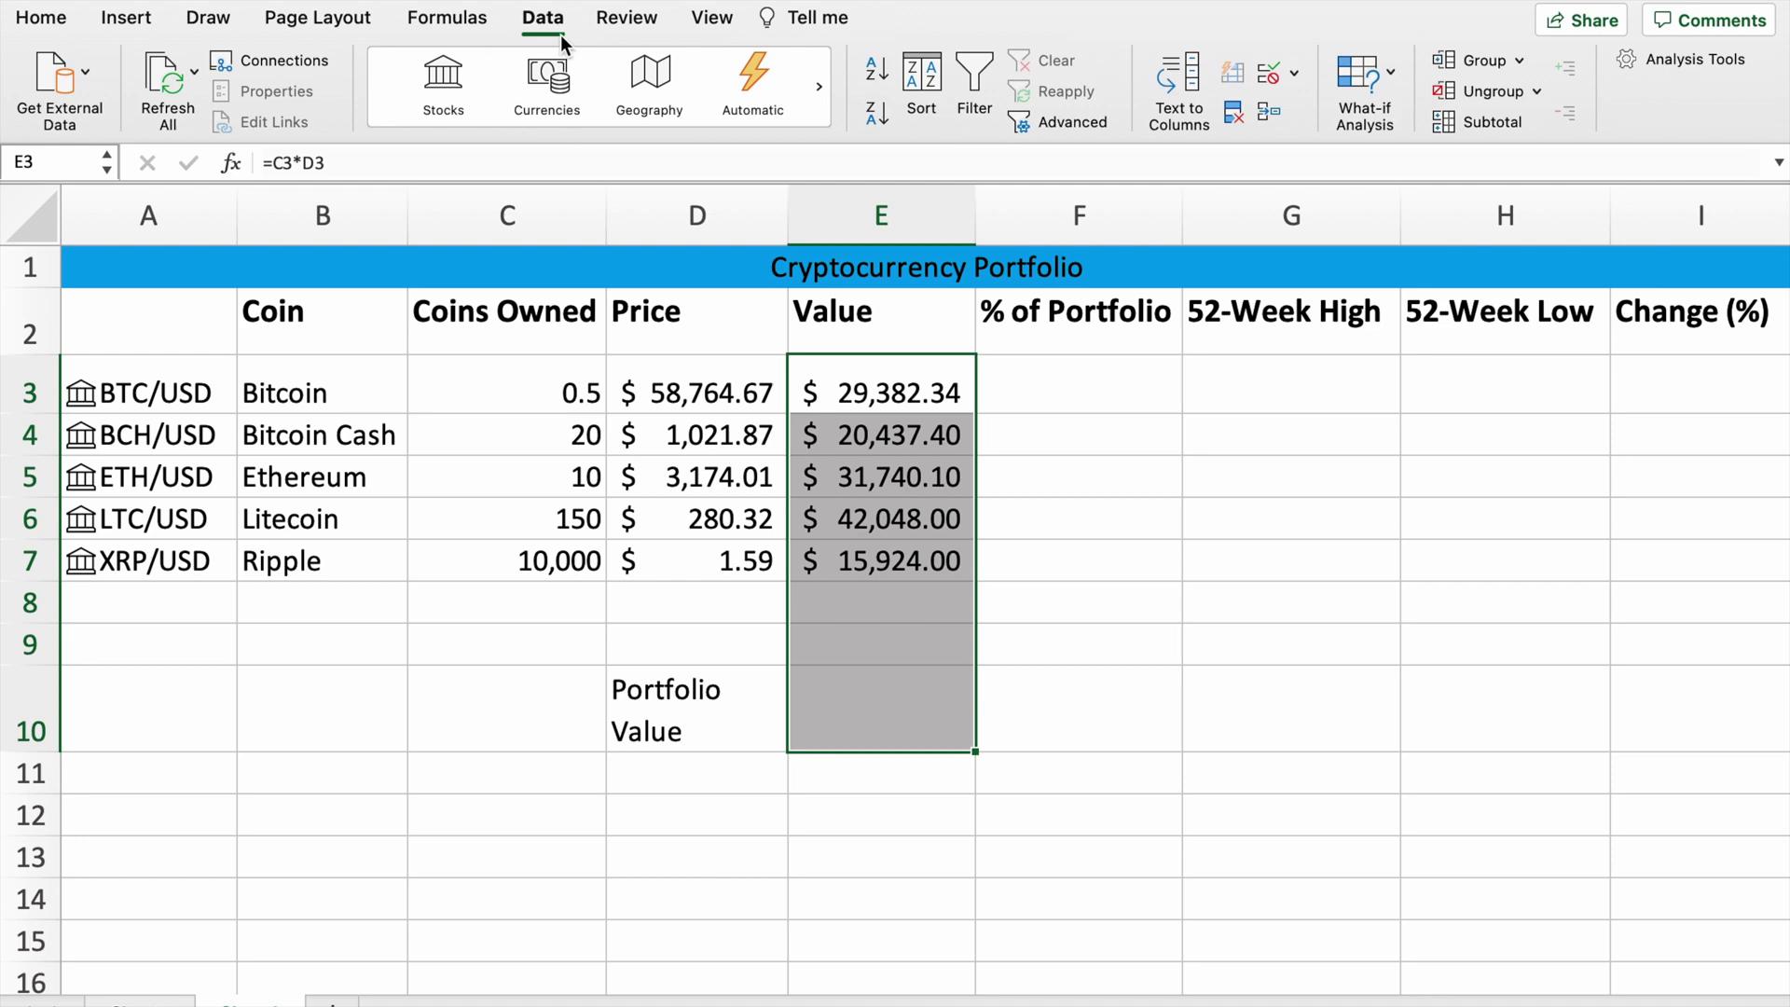
Step: AutoSum the Value column into E10 and bold the $139,531.84 total
left_click(550, 19)
left_click(462, 19)
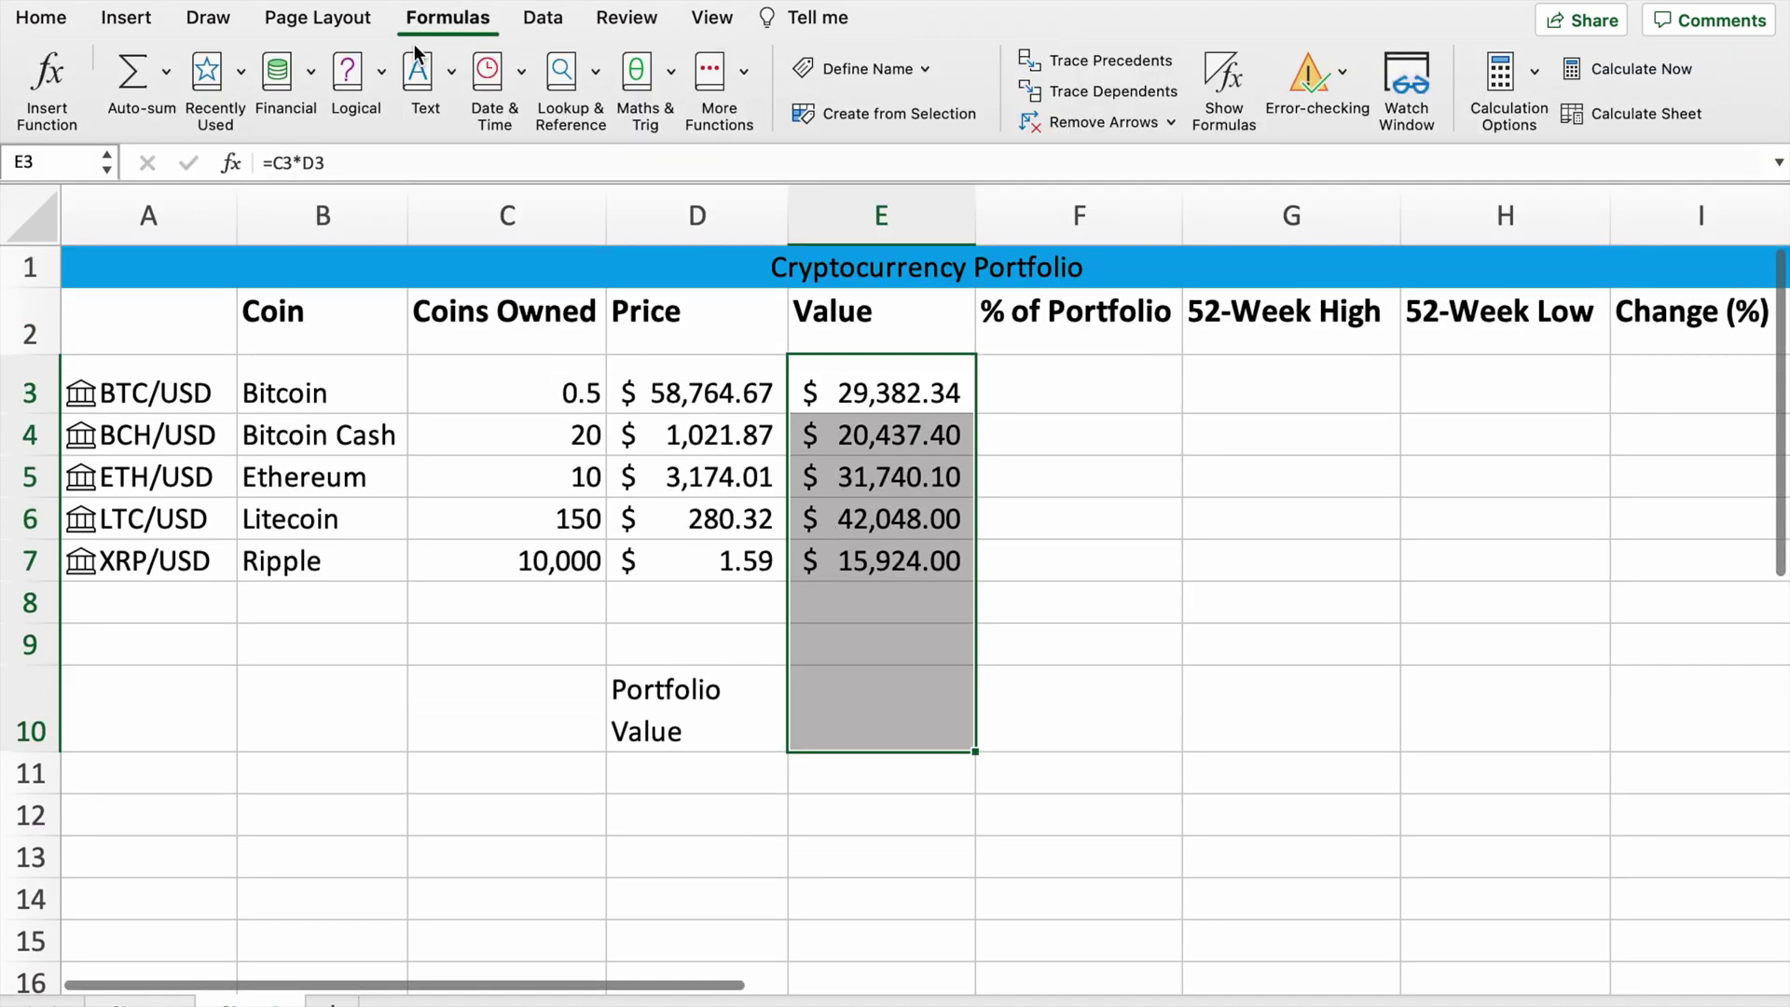
left_click(142, 77)
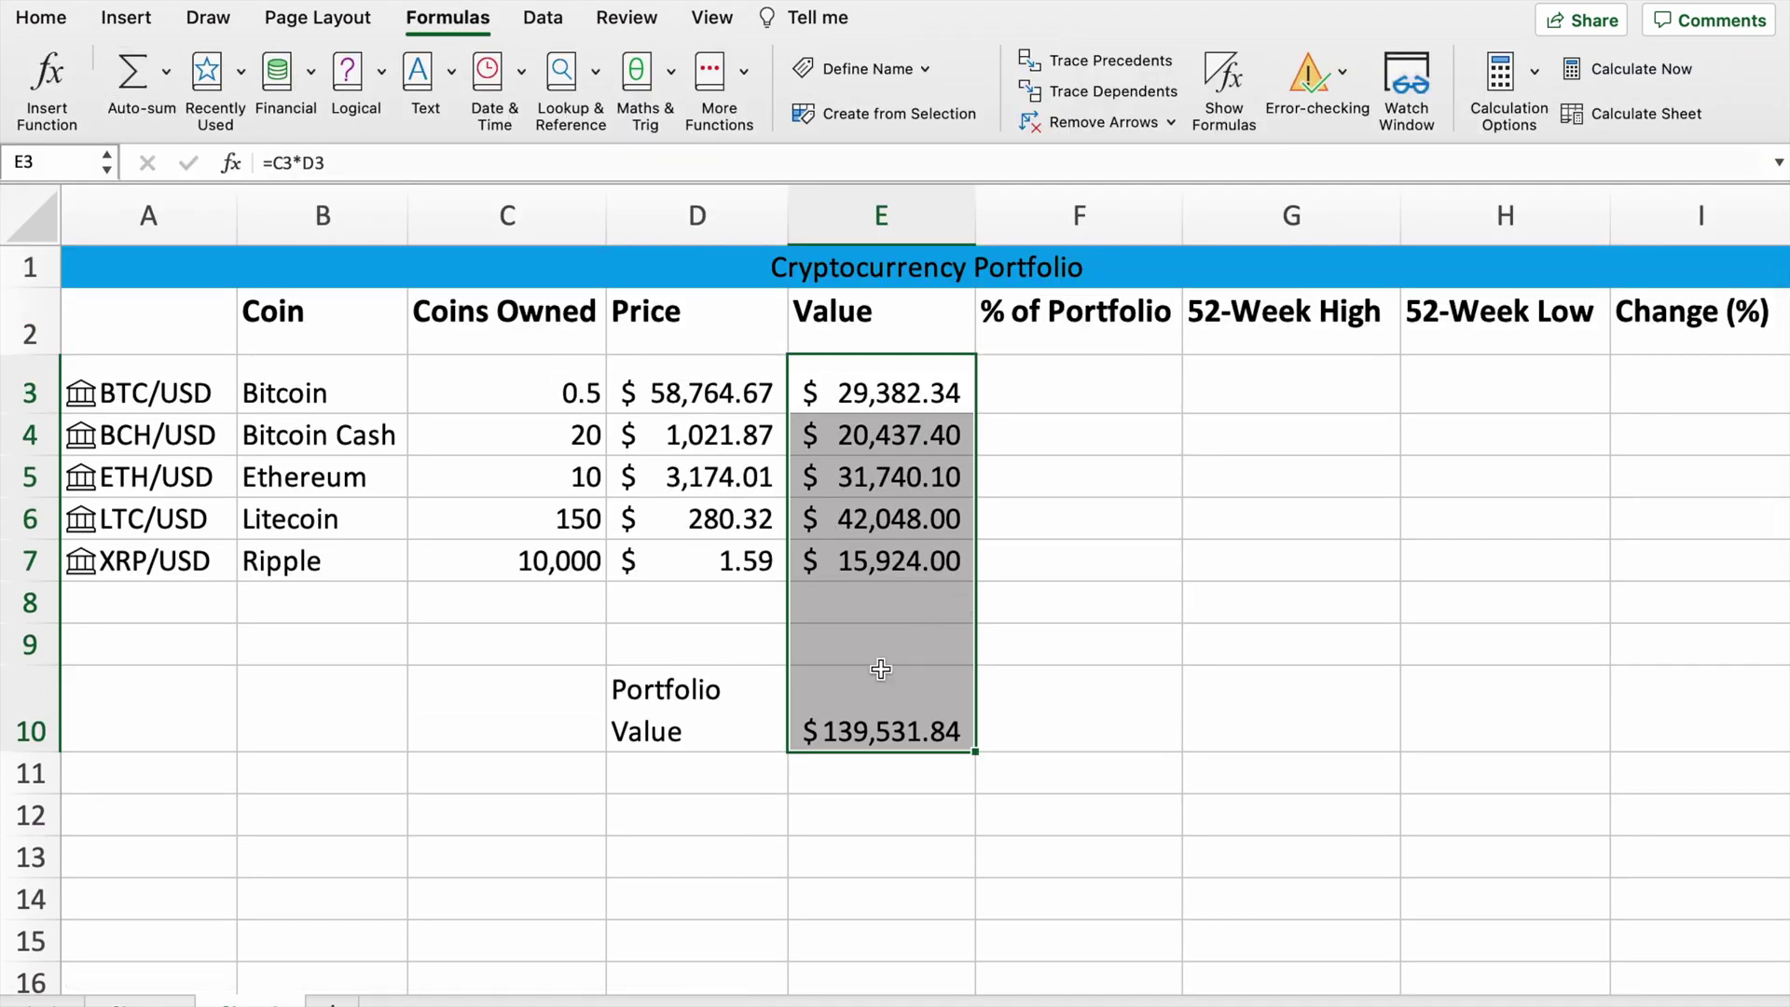
left_click(873, 715)
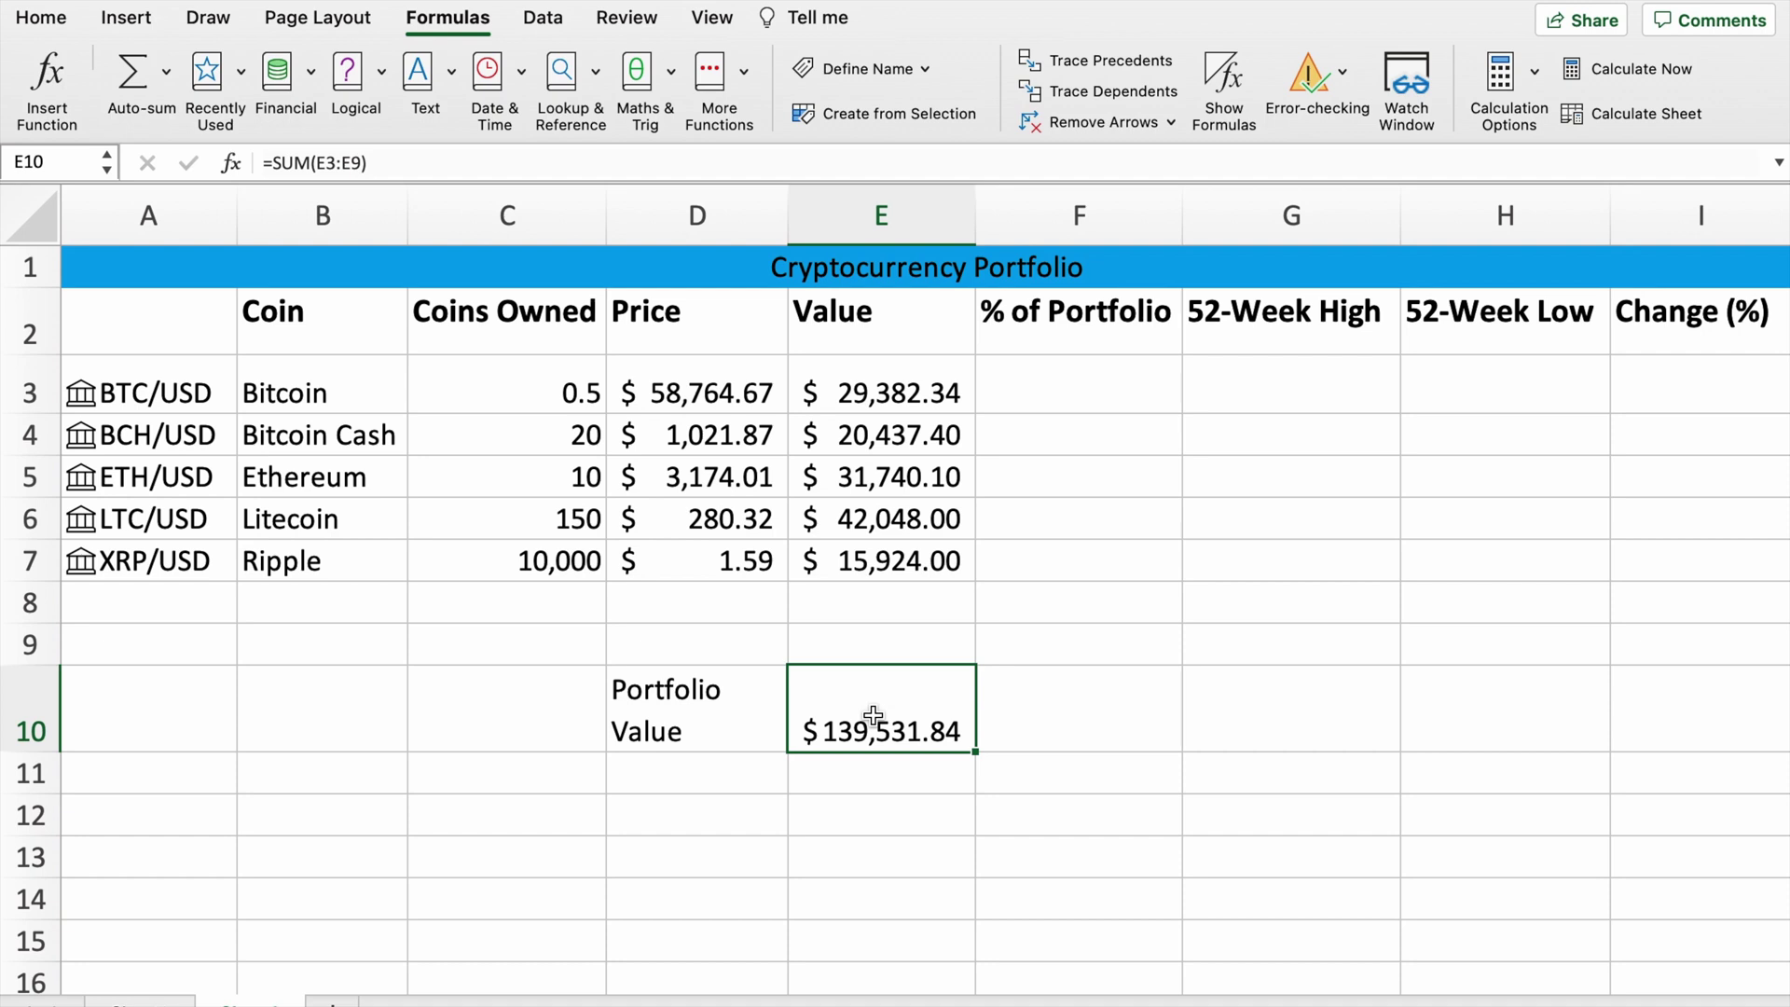
key("super+b")
left_click(1104, 393)
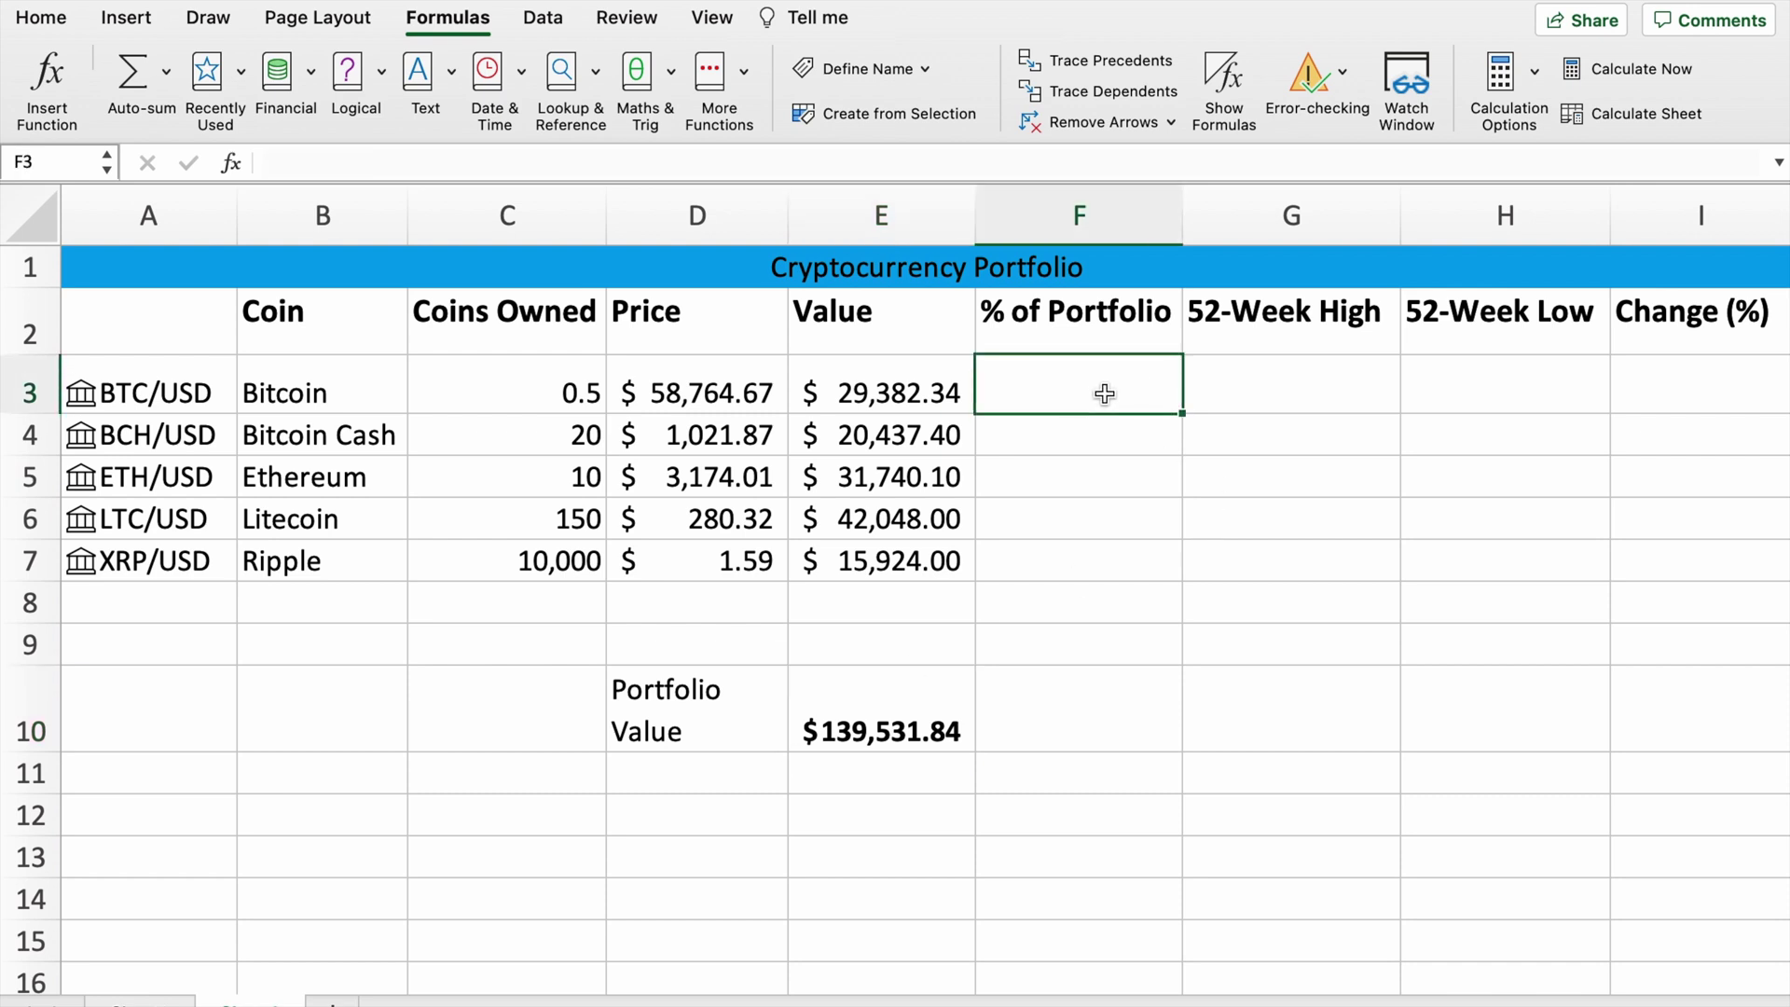
Step: Enter =E3/E10 in F3 and format it as a two-decimal percentage (21.06%)
type("=")
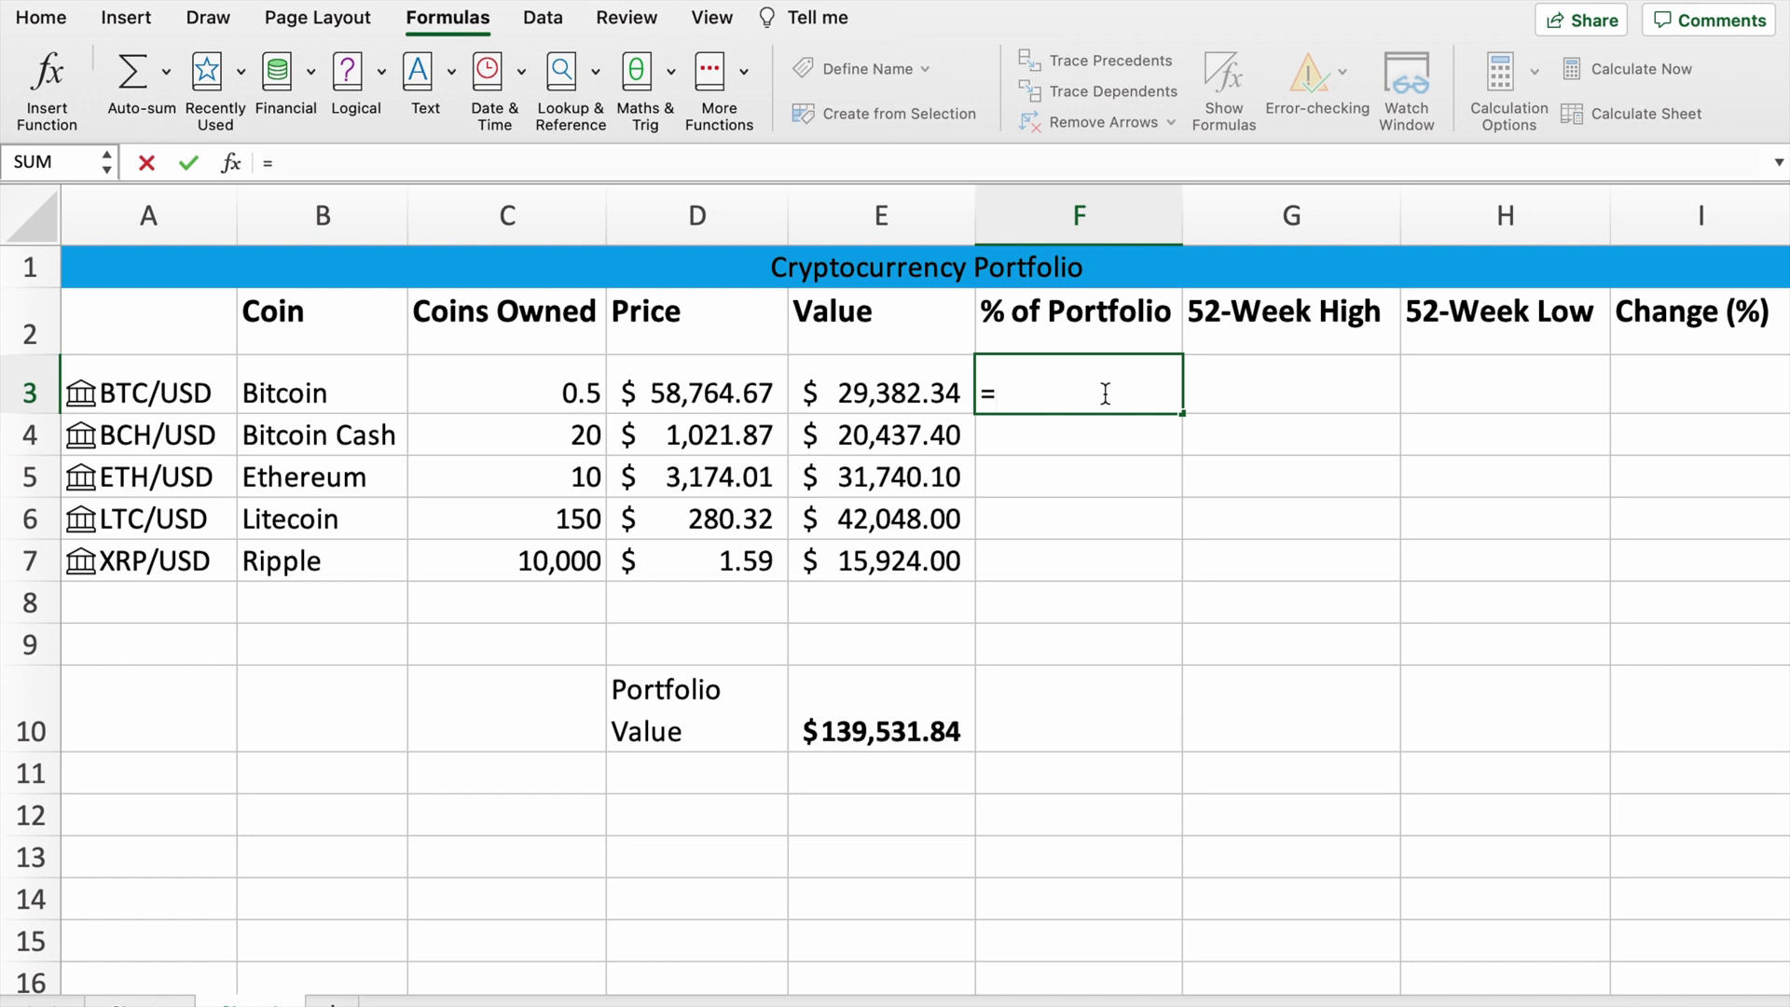
left_click(944, 393)
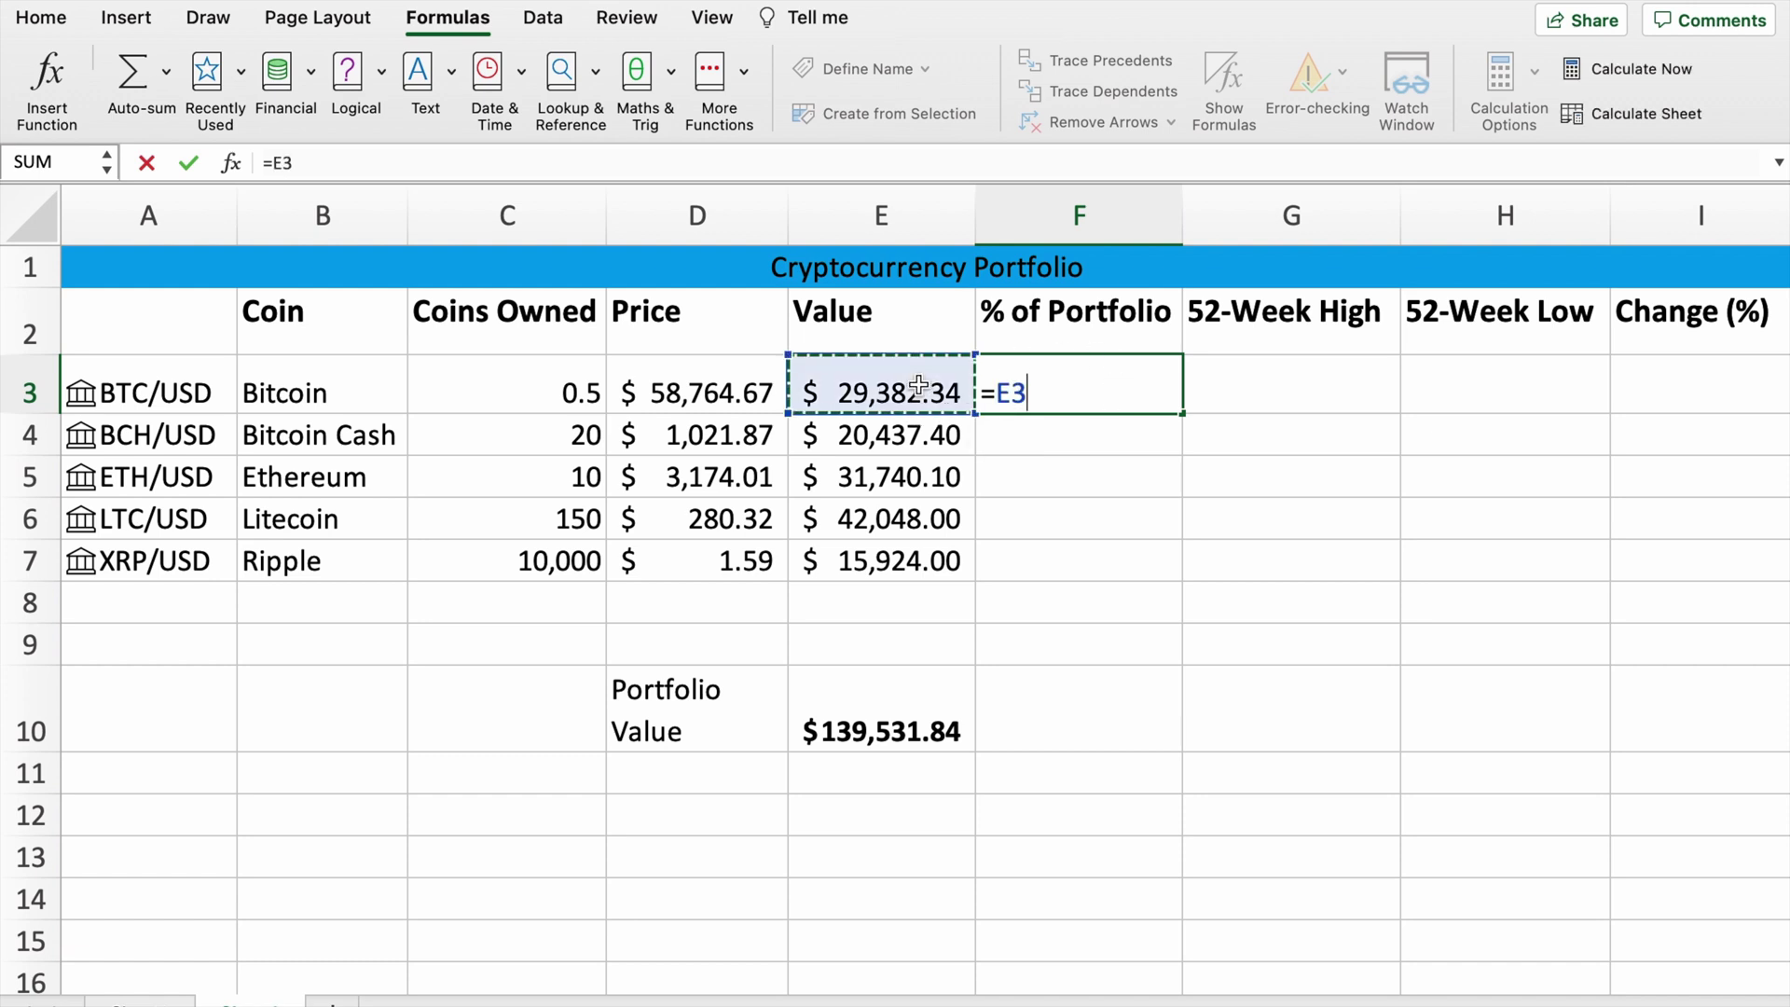
type("/")
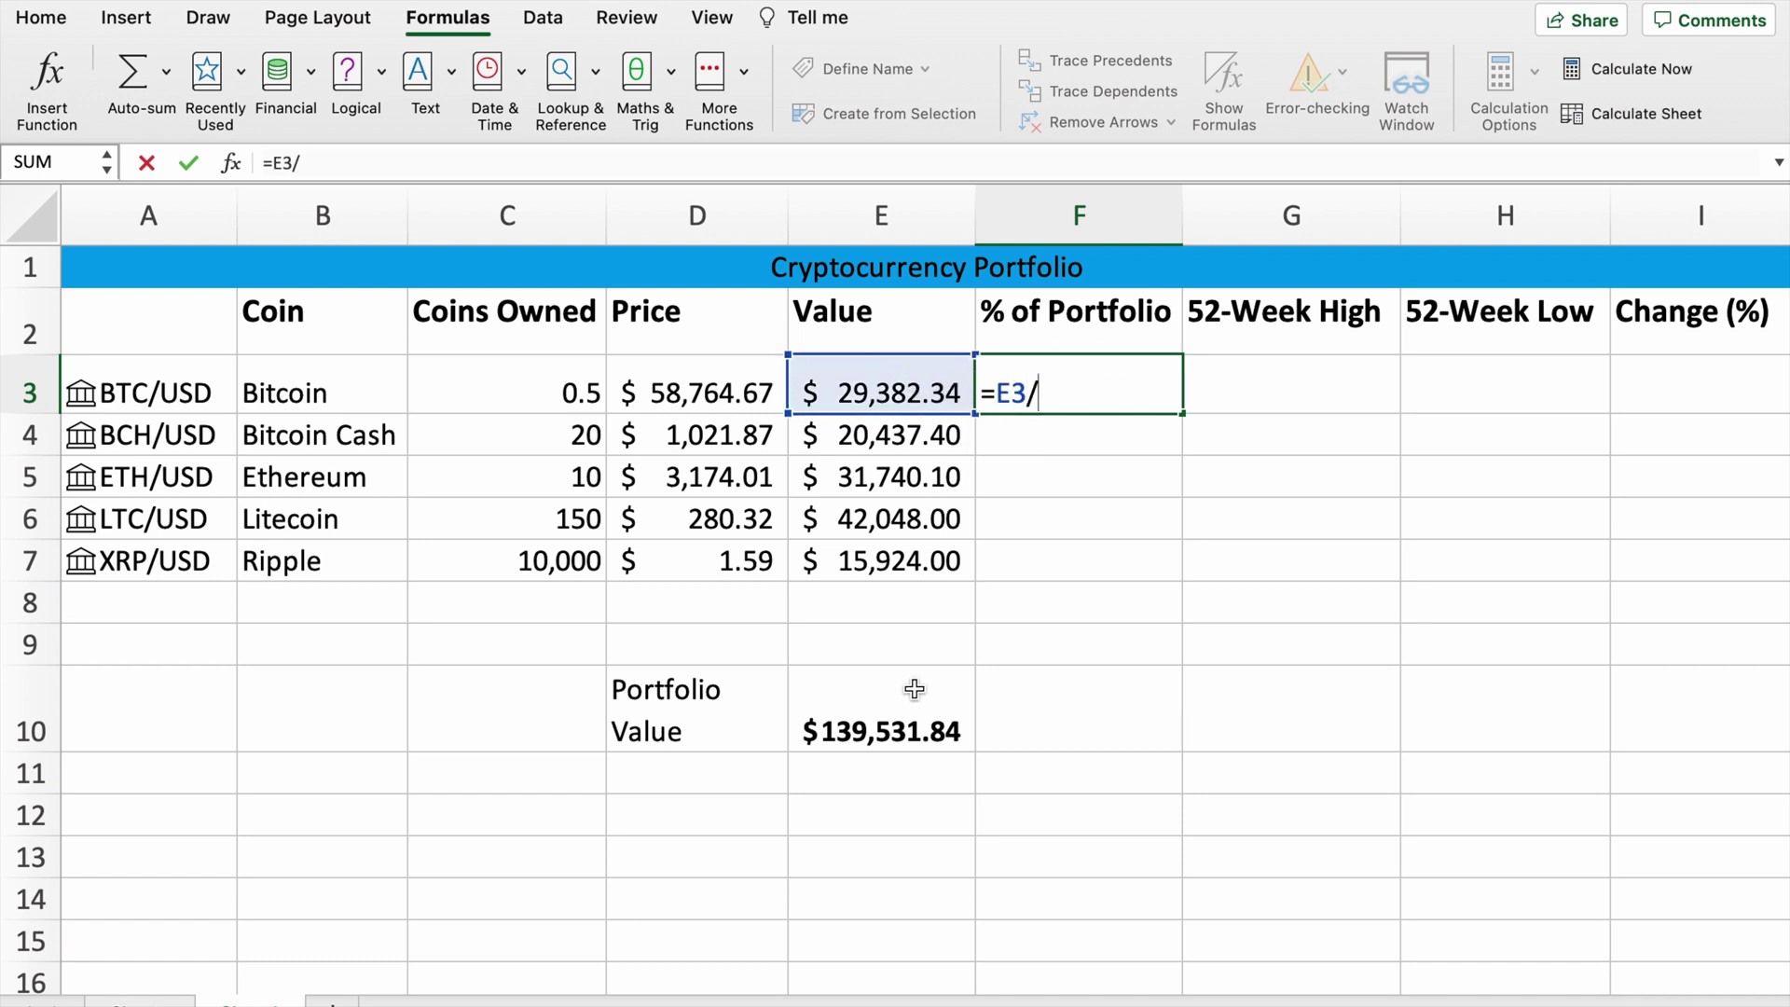
left_click(884, 727)
key("Return")
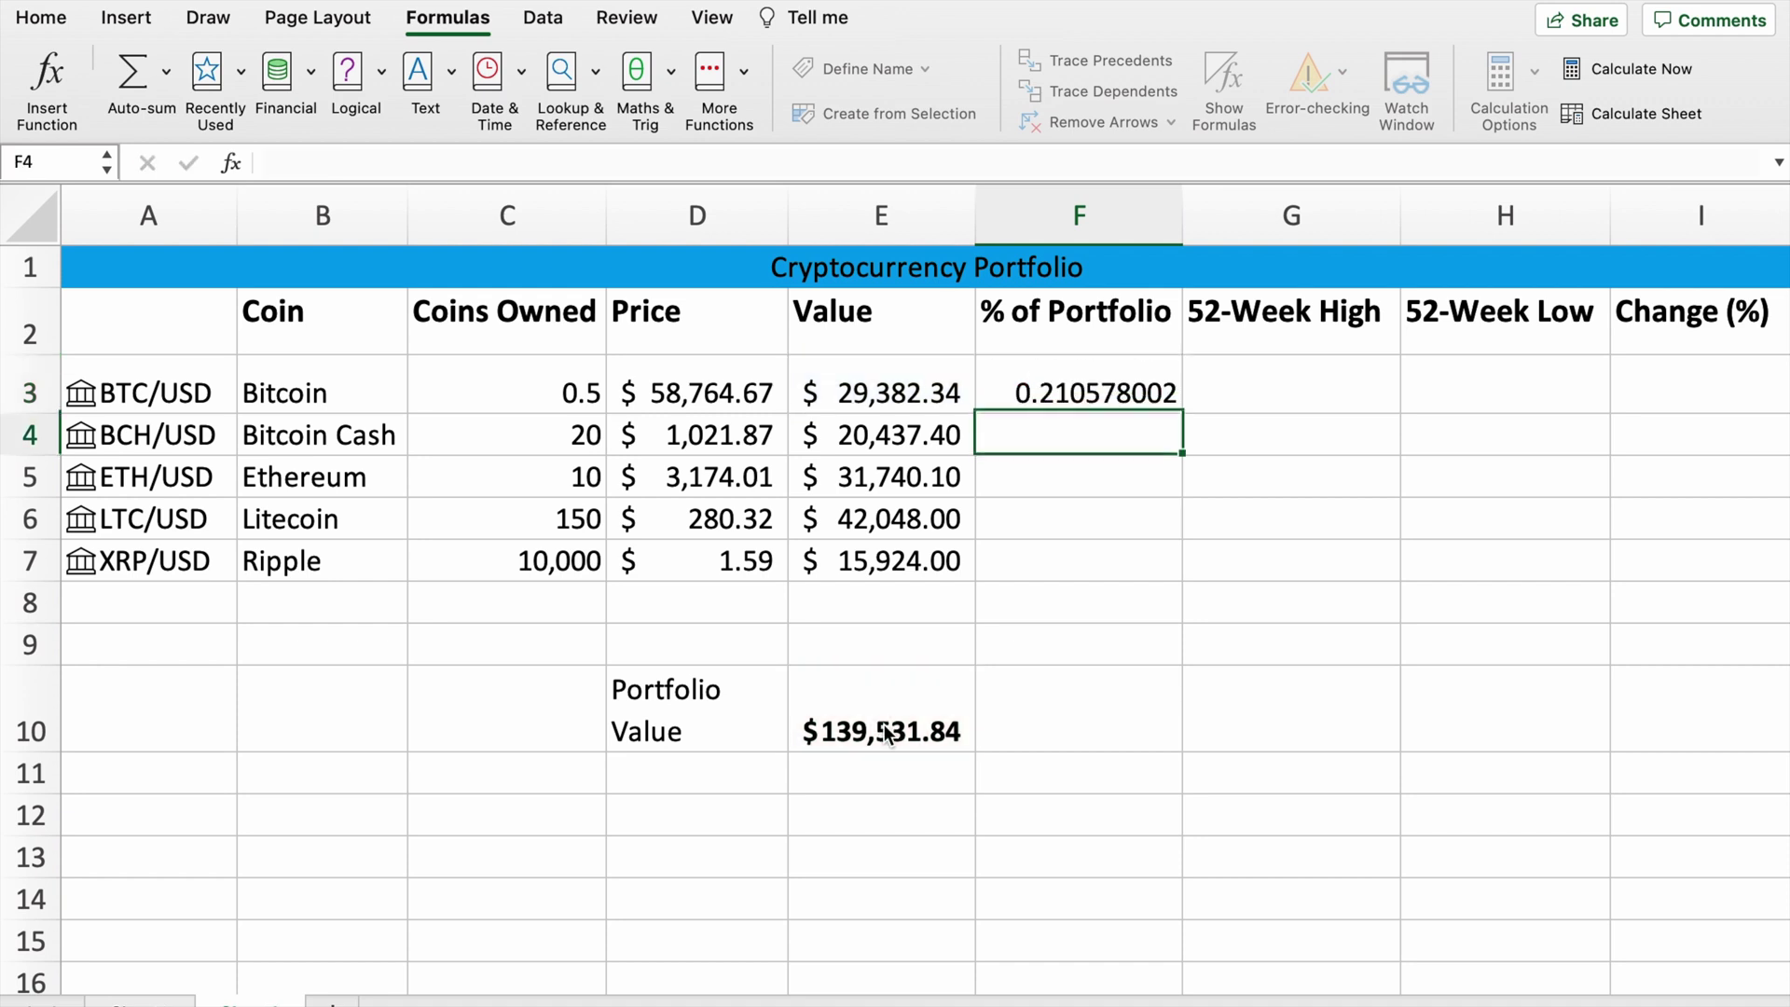
left_click(1058, 377)
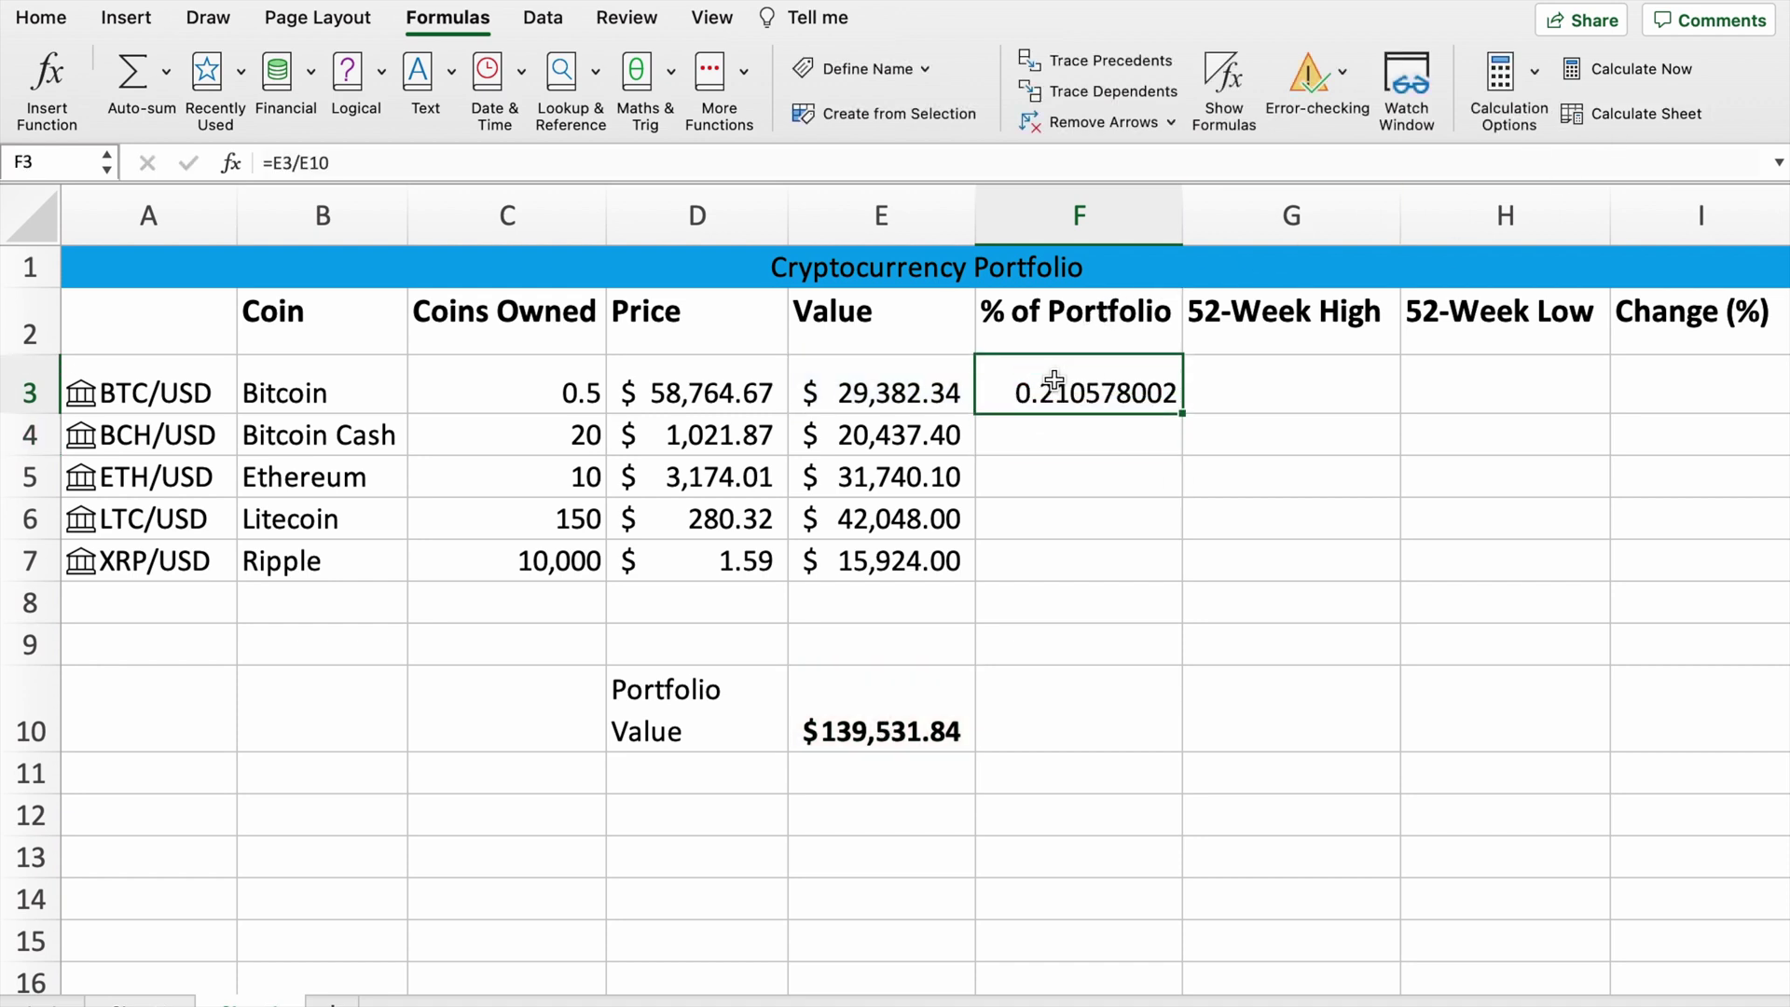
left_click(42, 18)
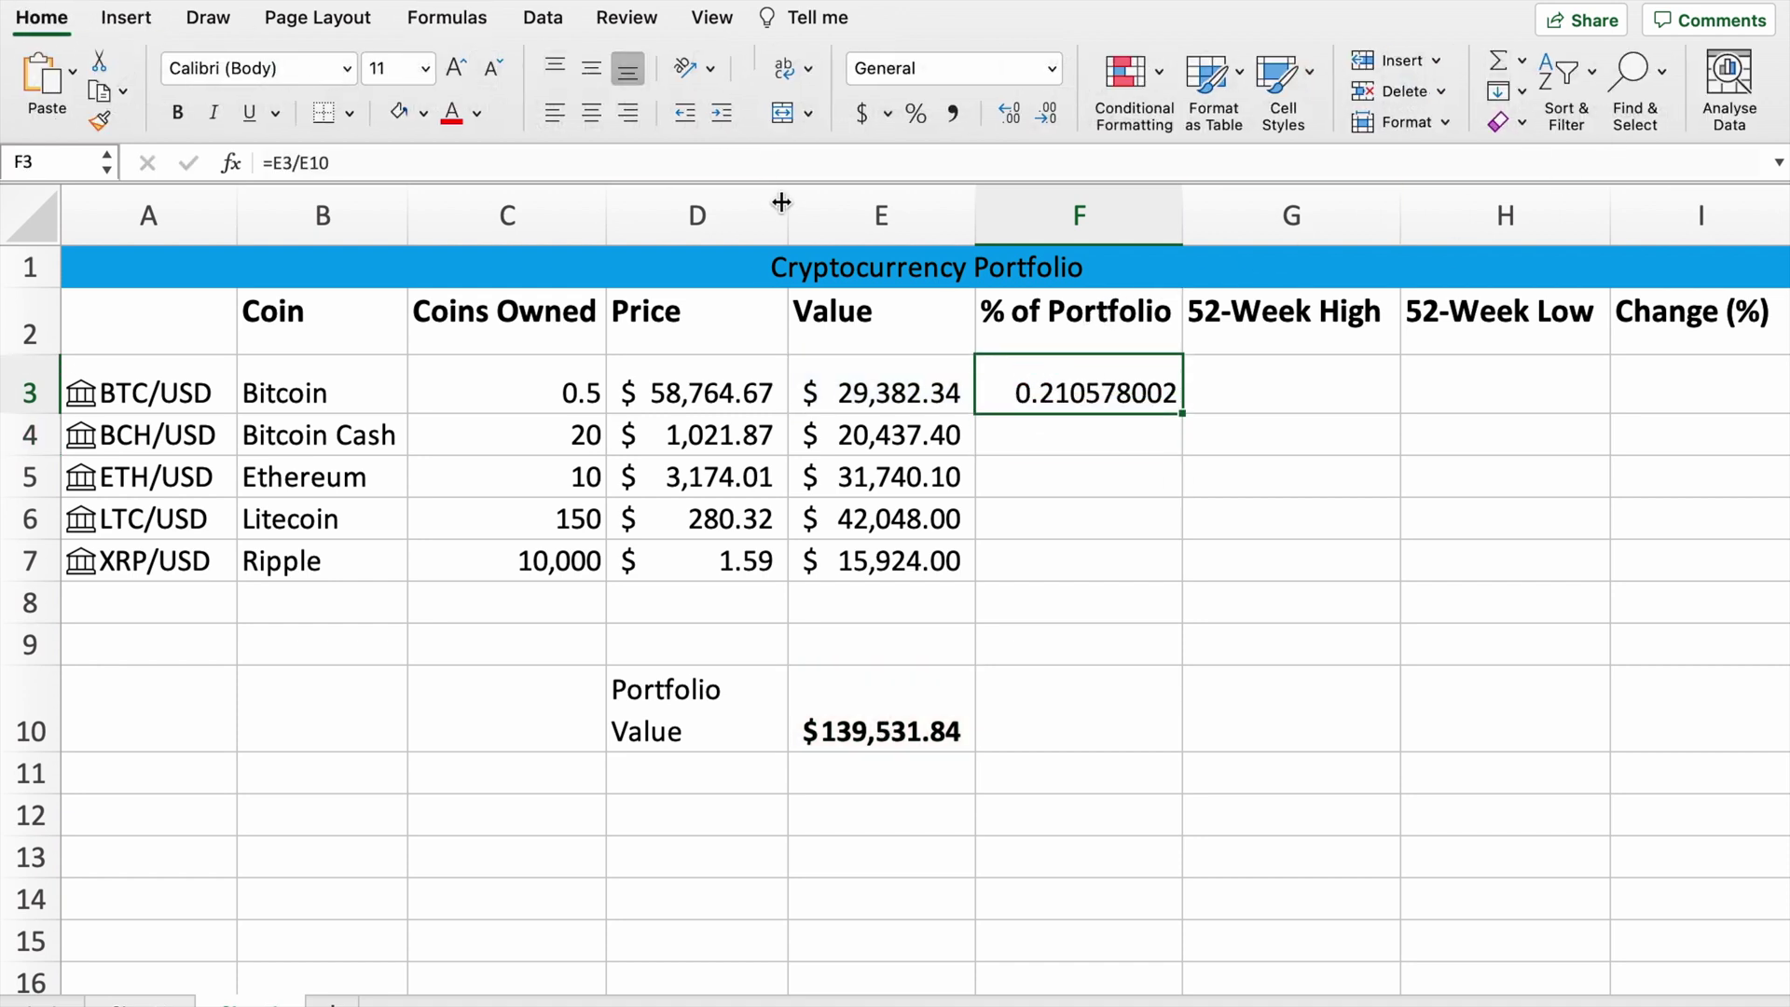
left_click(916, 119)
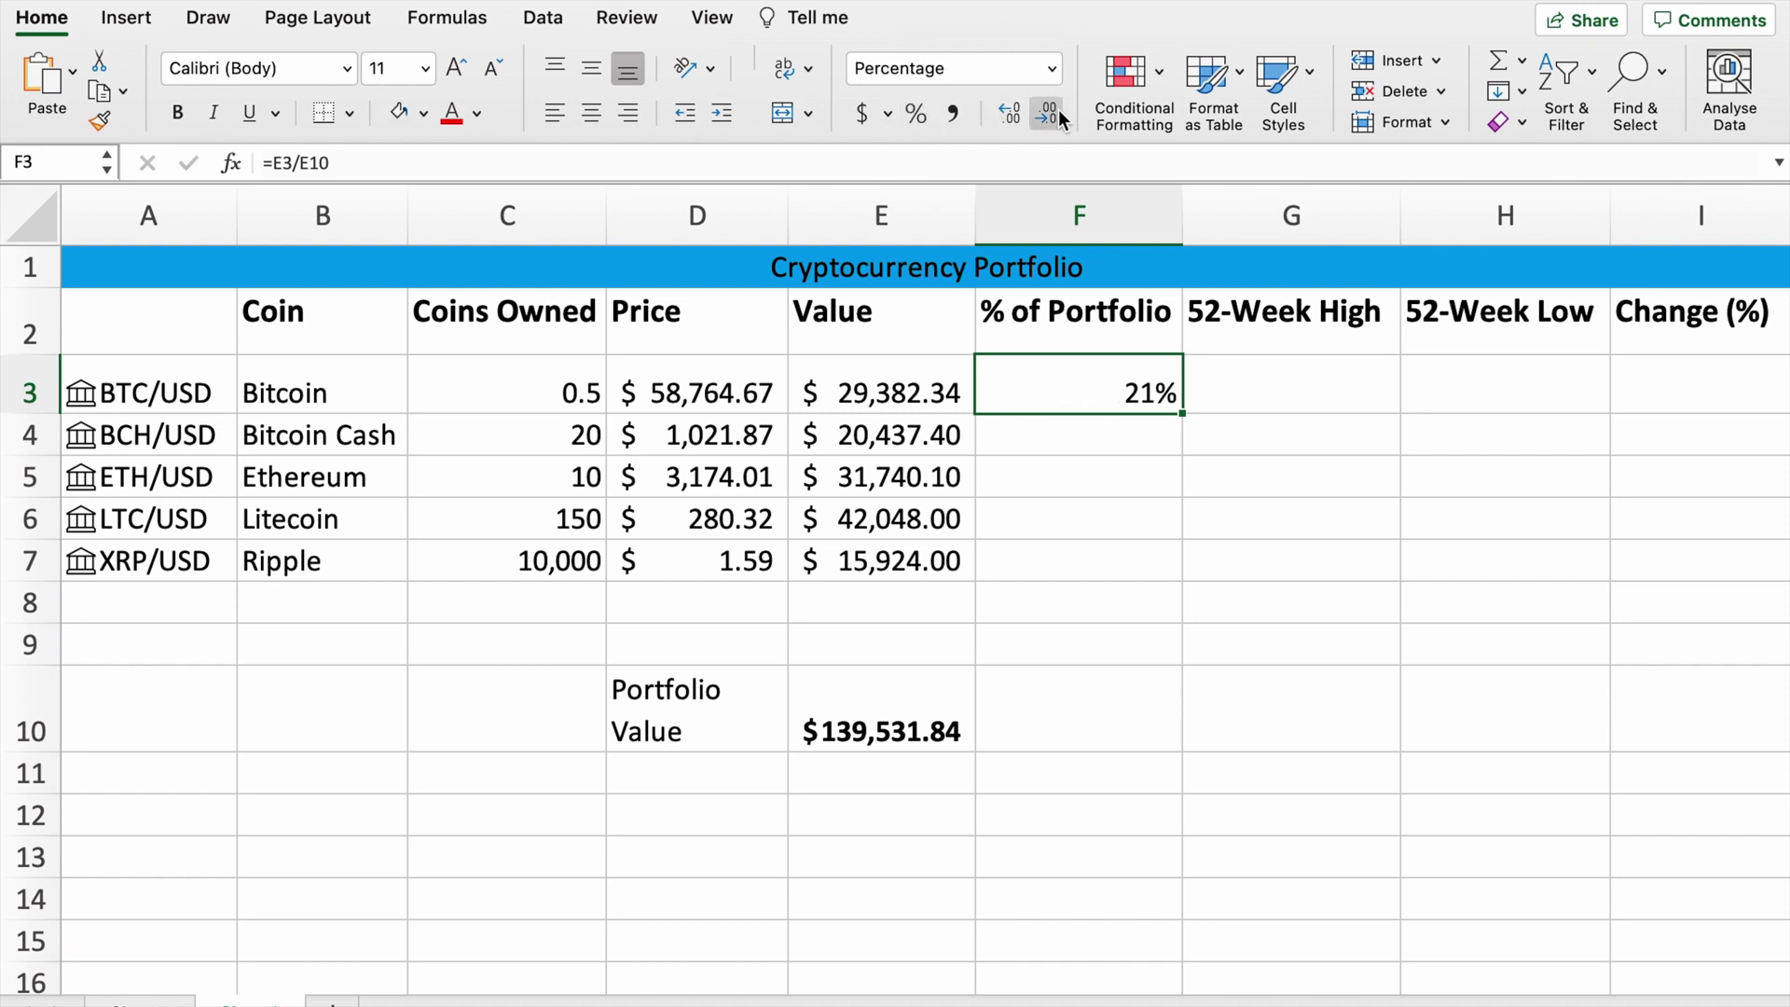
left_click(1010, 113)
left_click(1010, 113)
Step: Enter =E4/$E$10 in F4 and fill it down to F7
left_click(1078, 429)
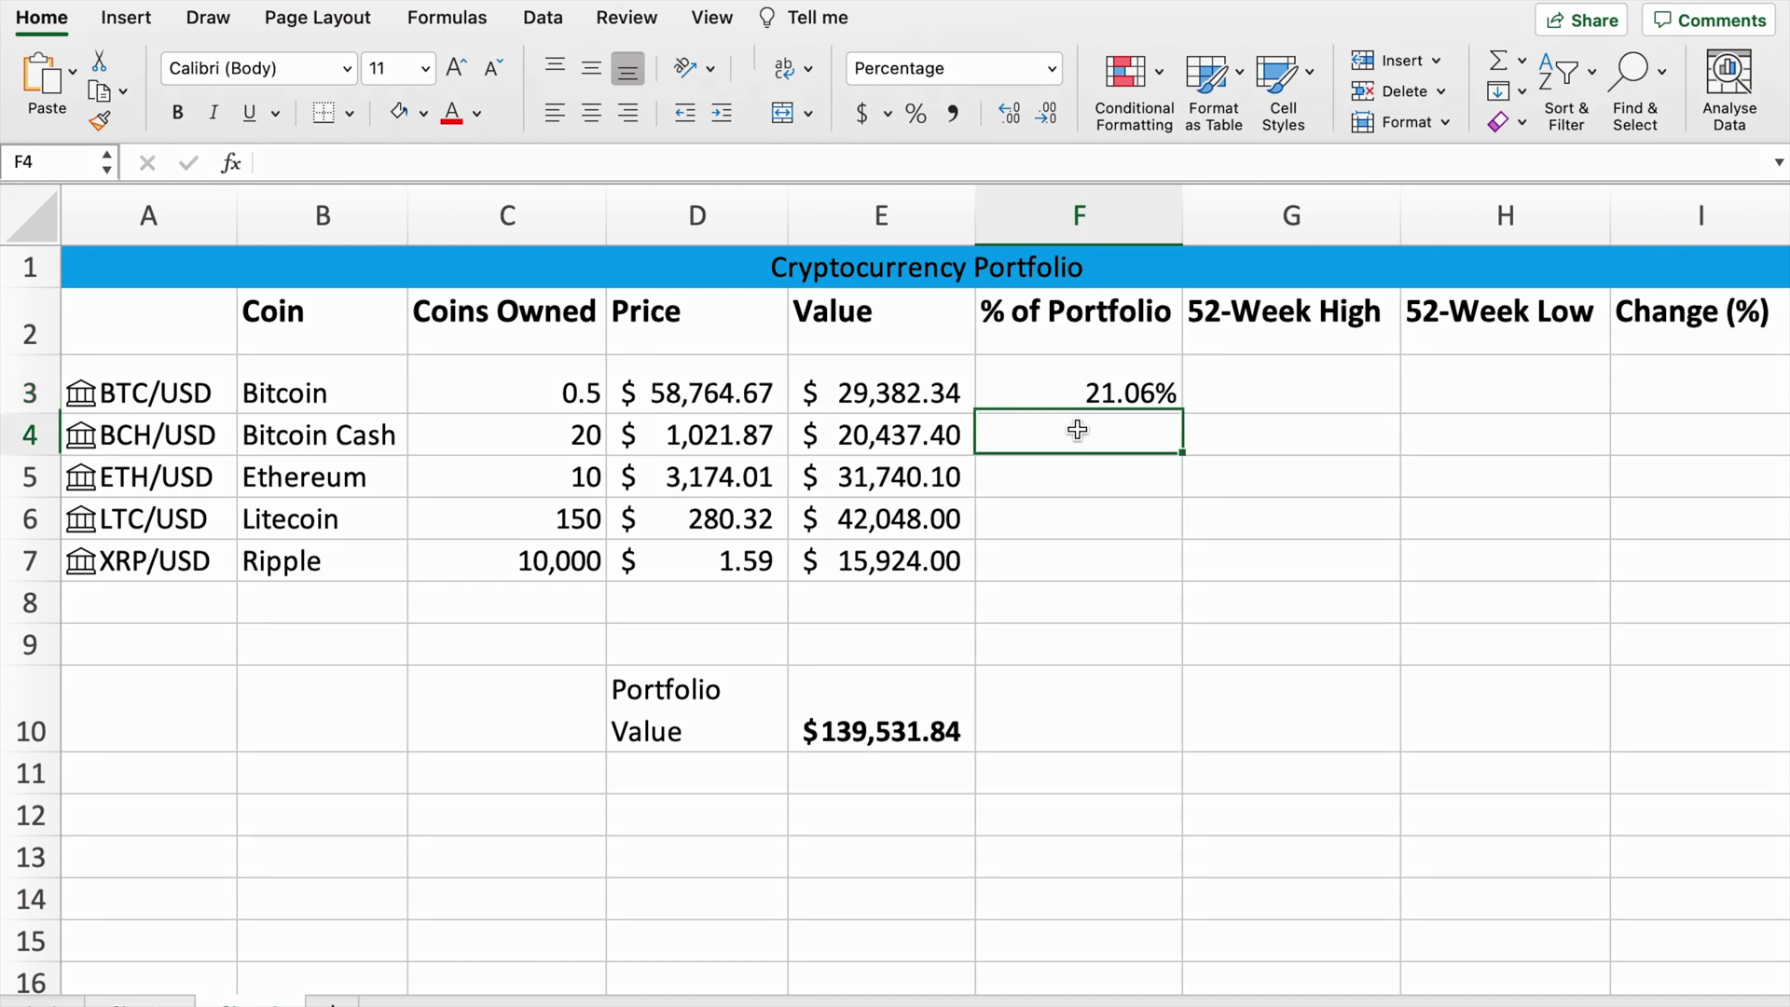
type("=")
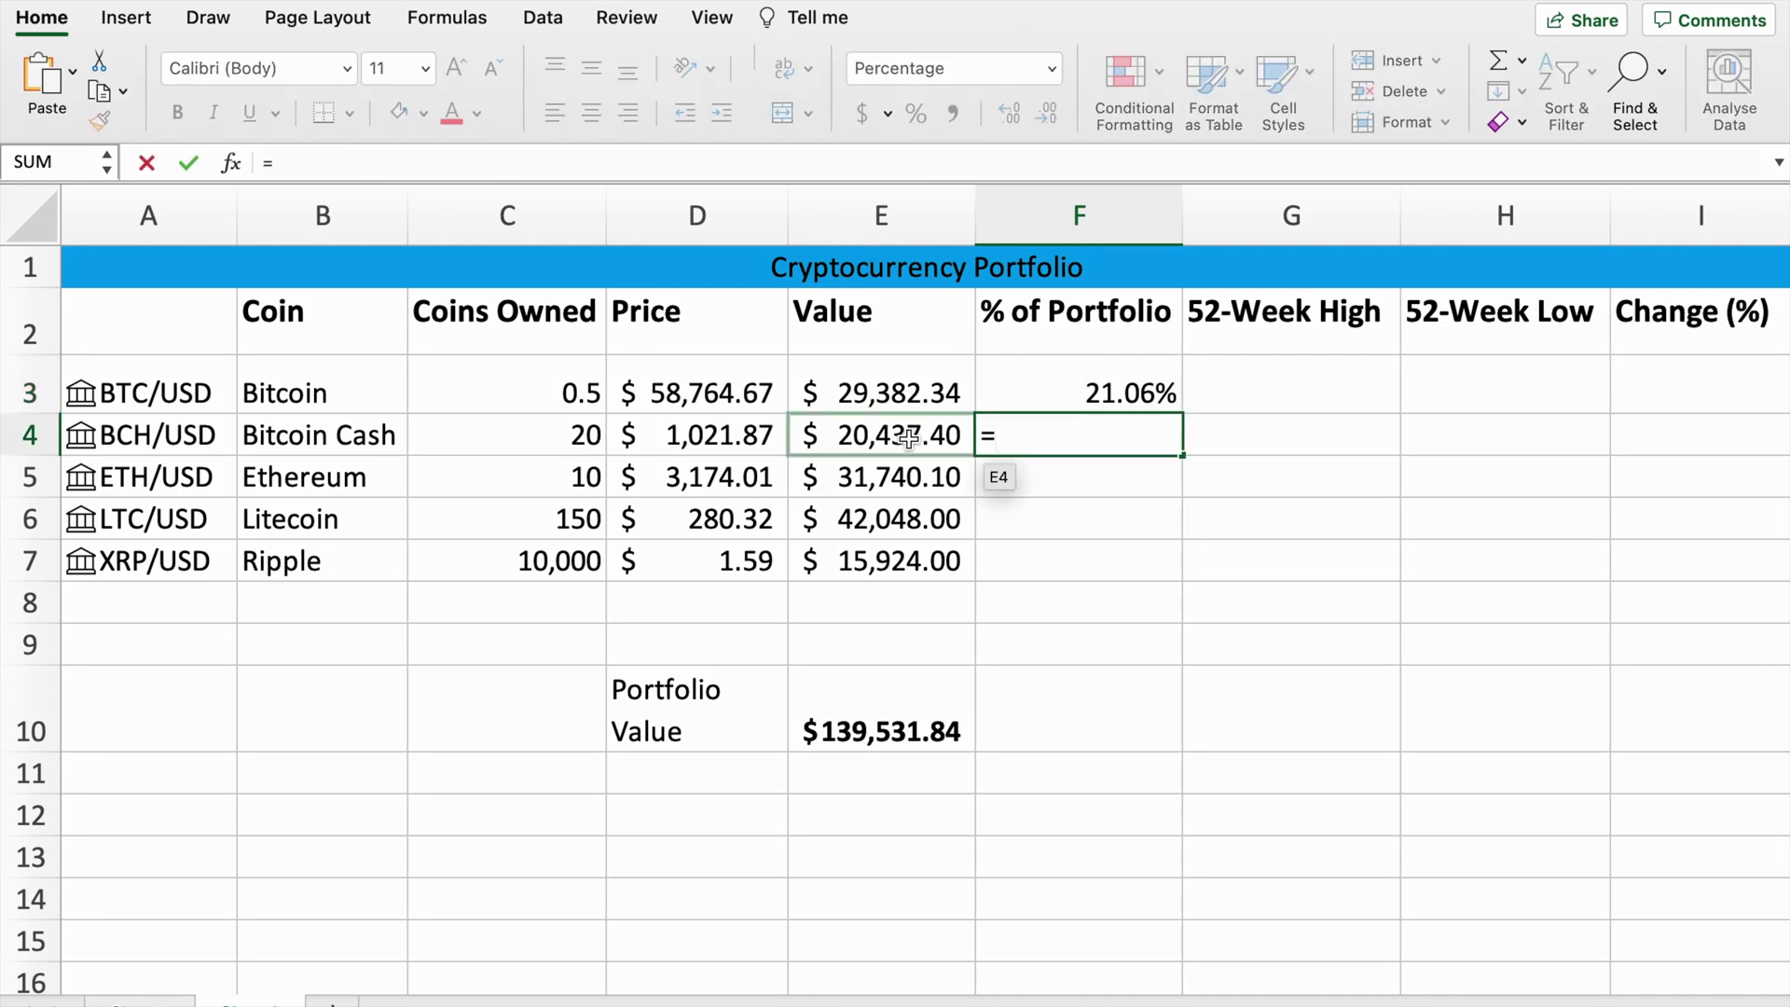
left_click(909, 437)
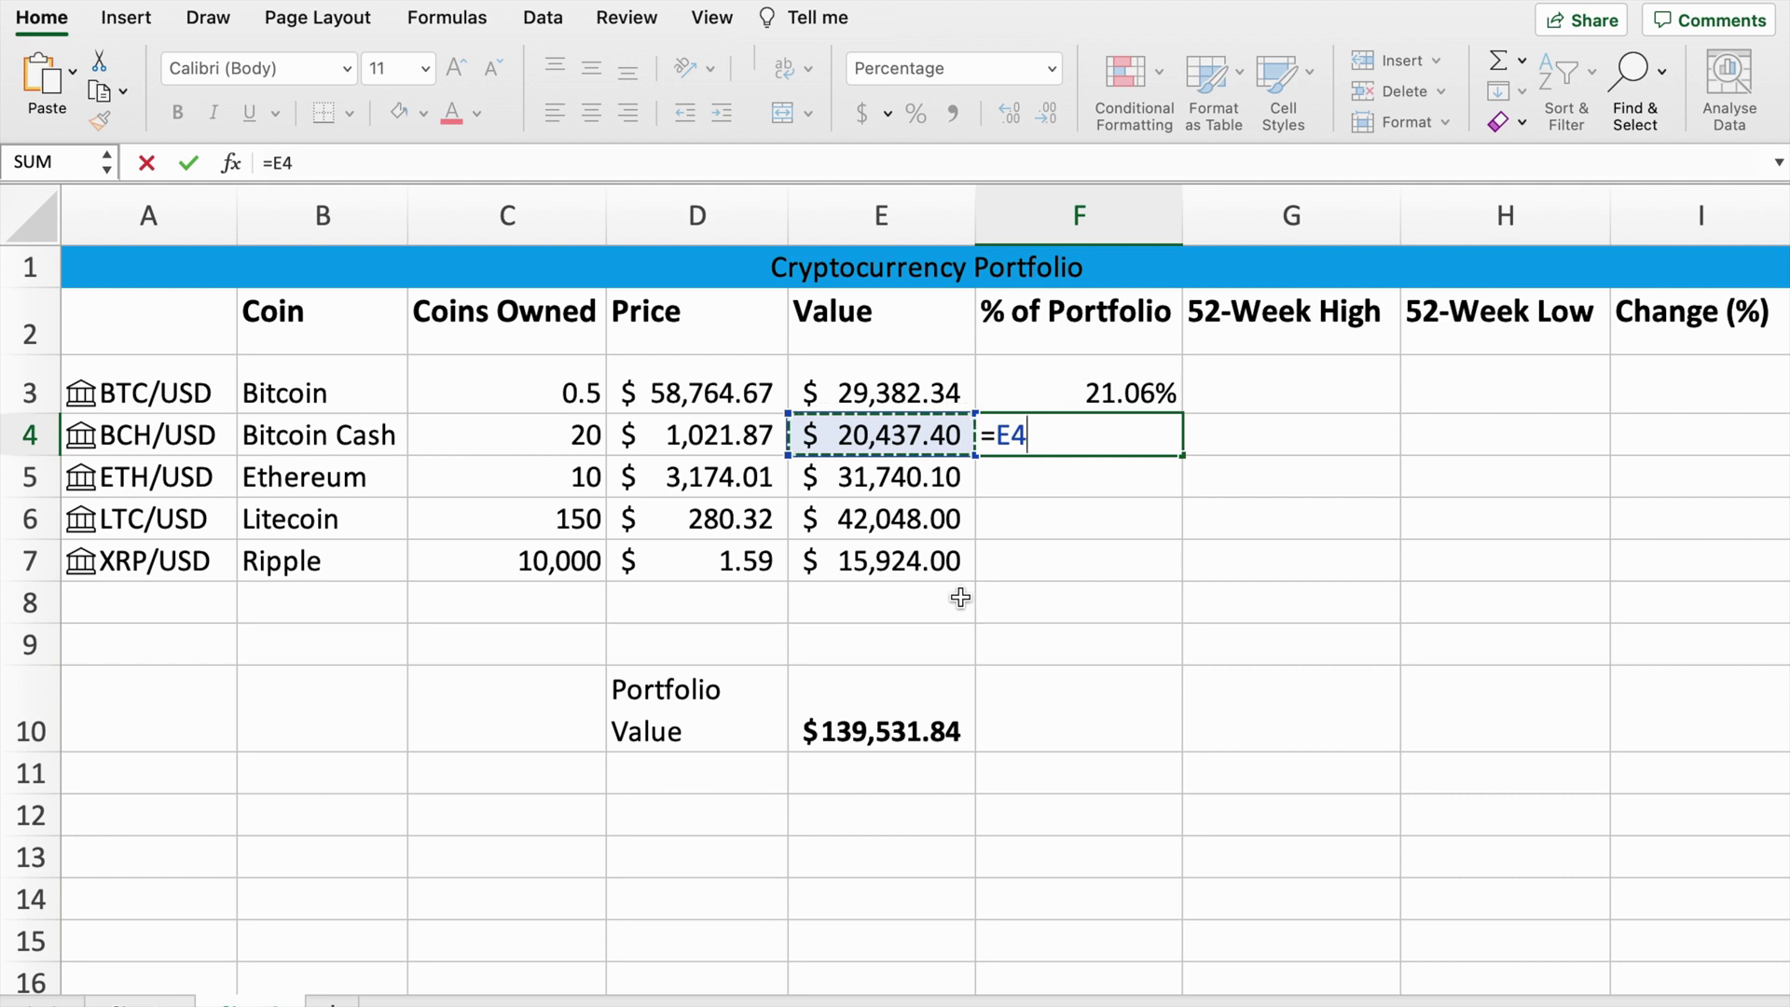
type("/")
left_click(912, 730)
key("Return")
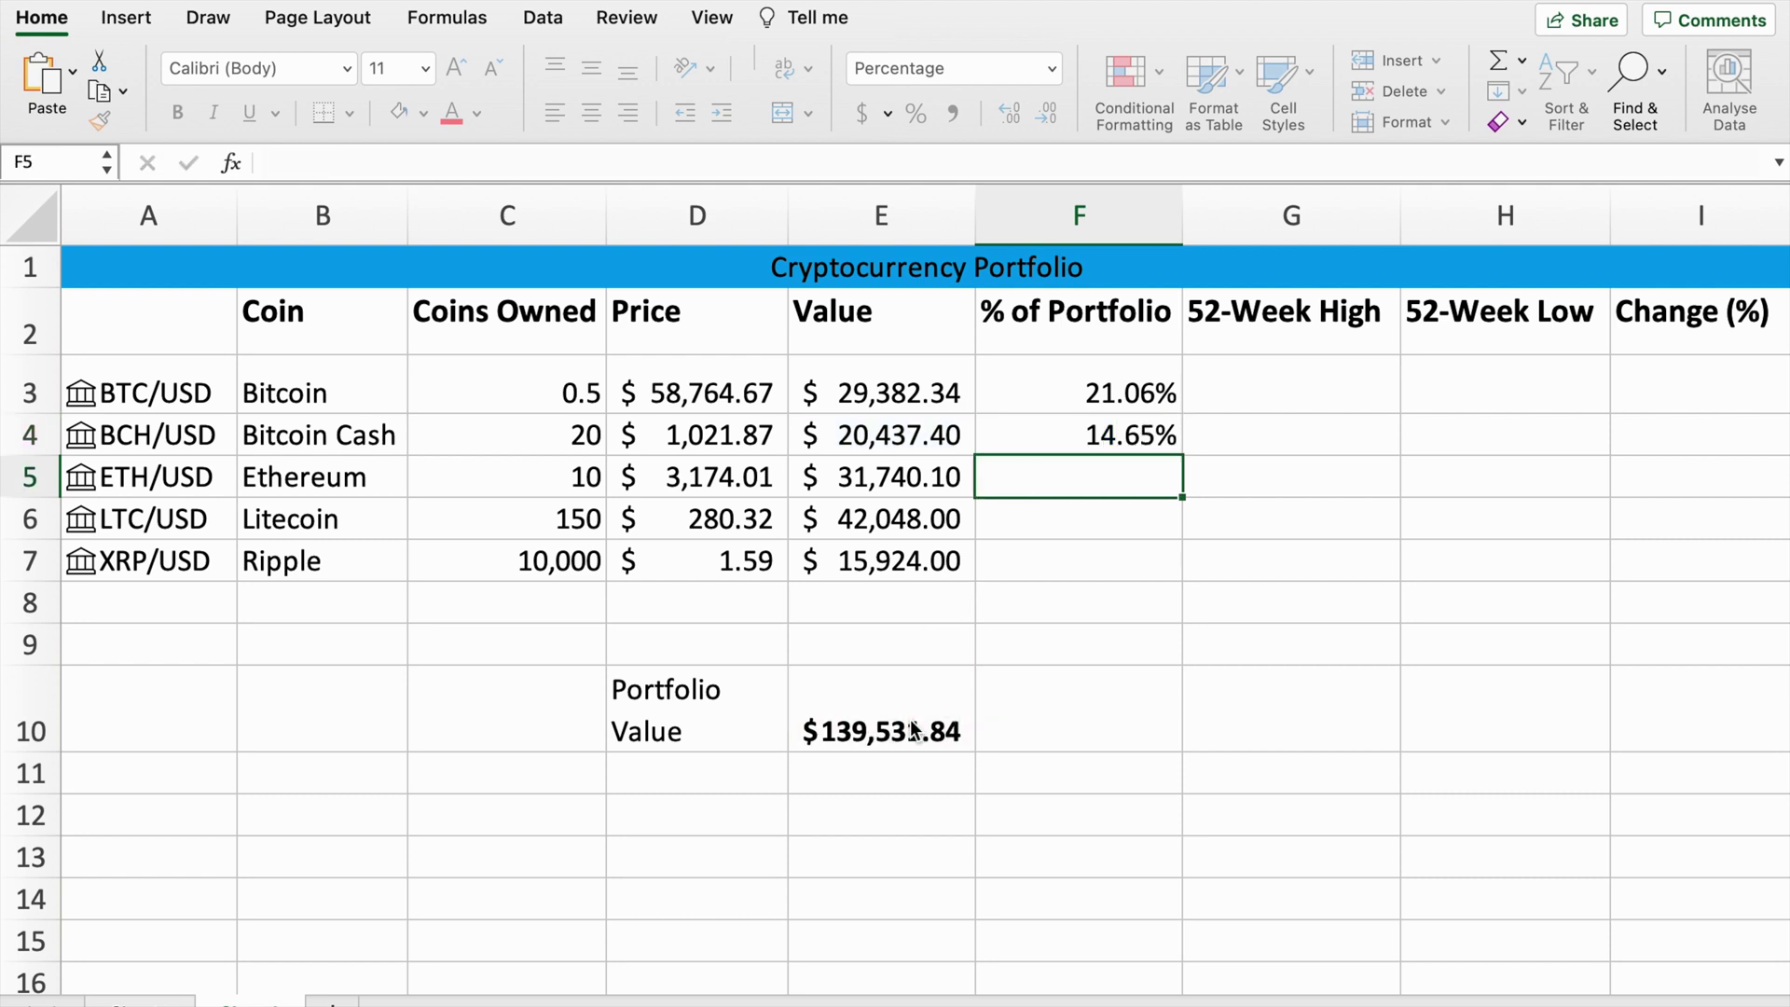
left_click(1147, 435)
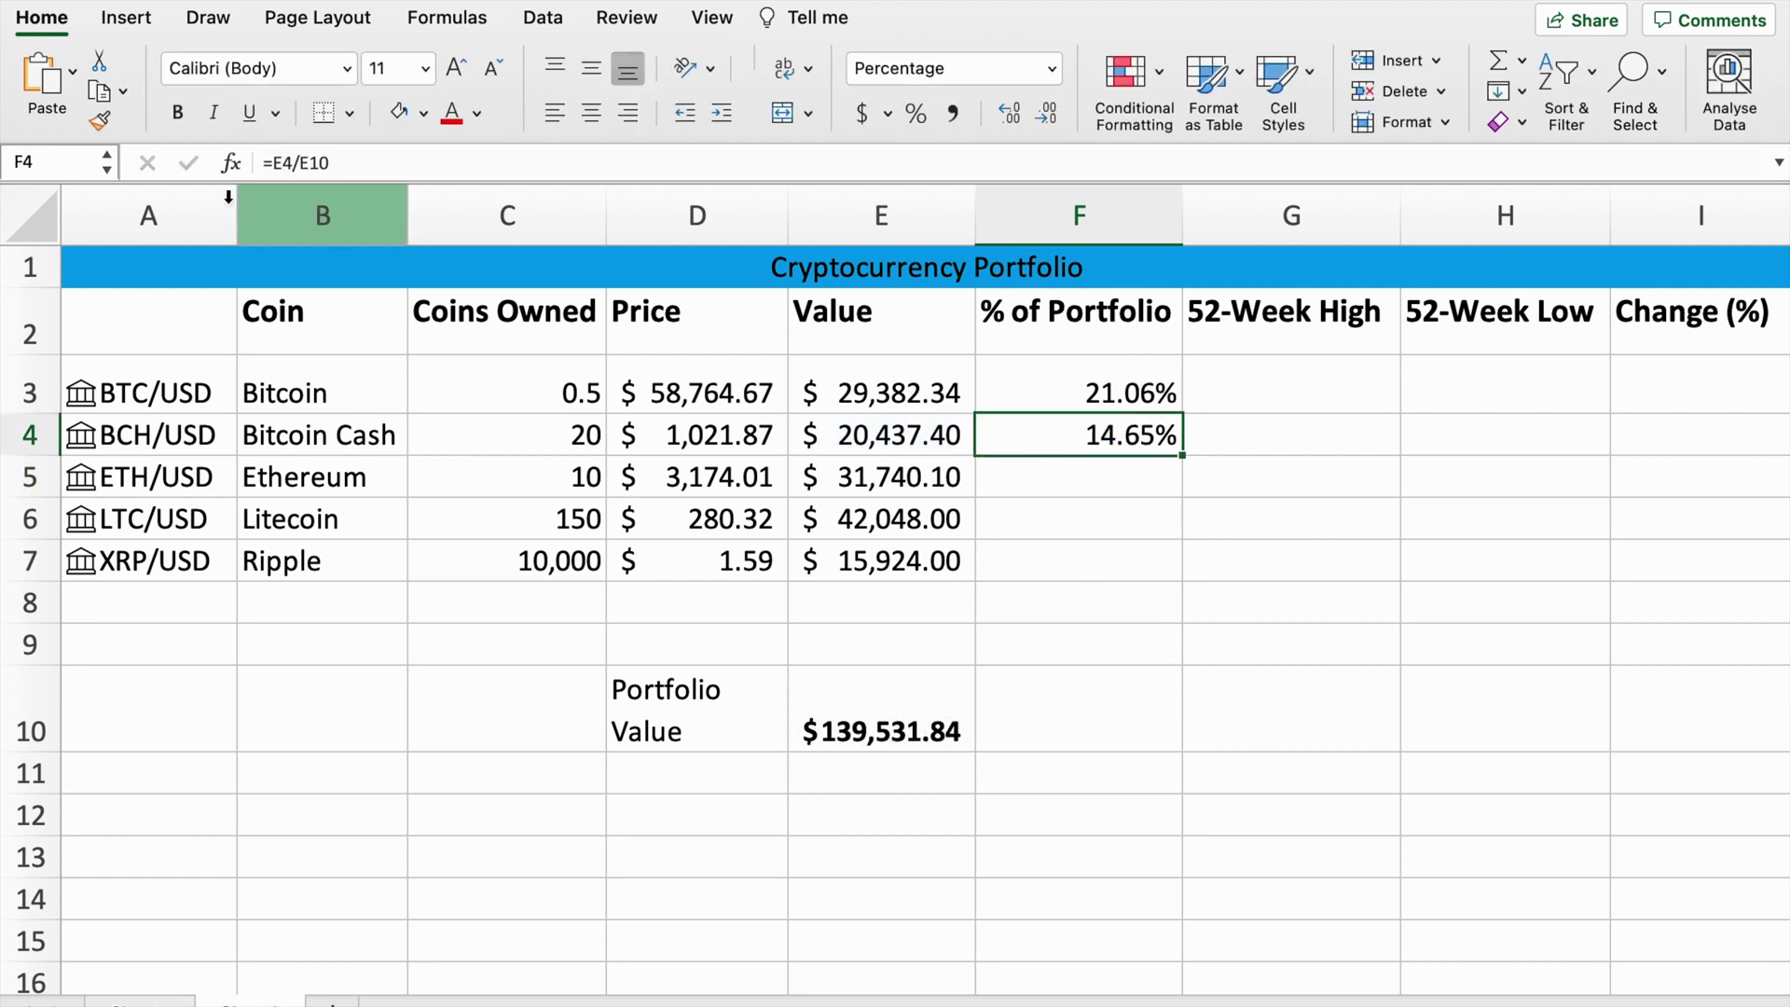
left_click(300, 163)
type("$E")
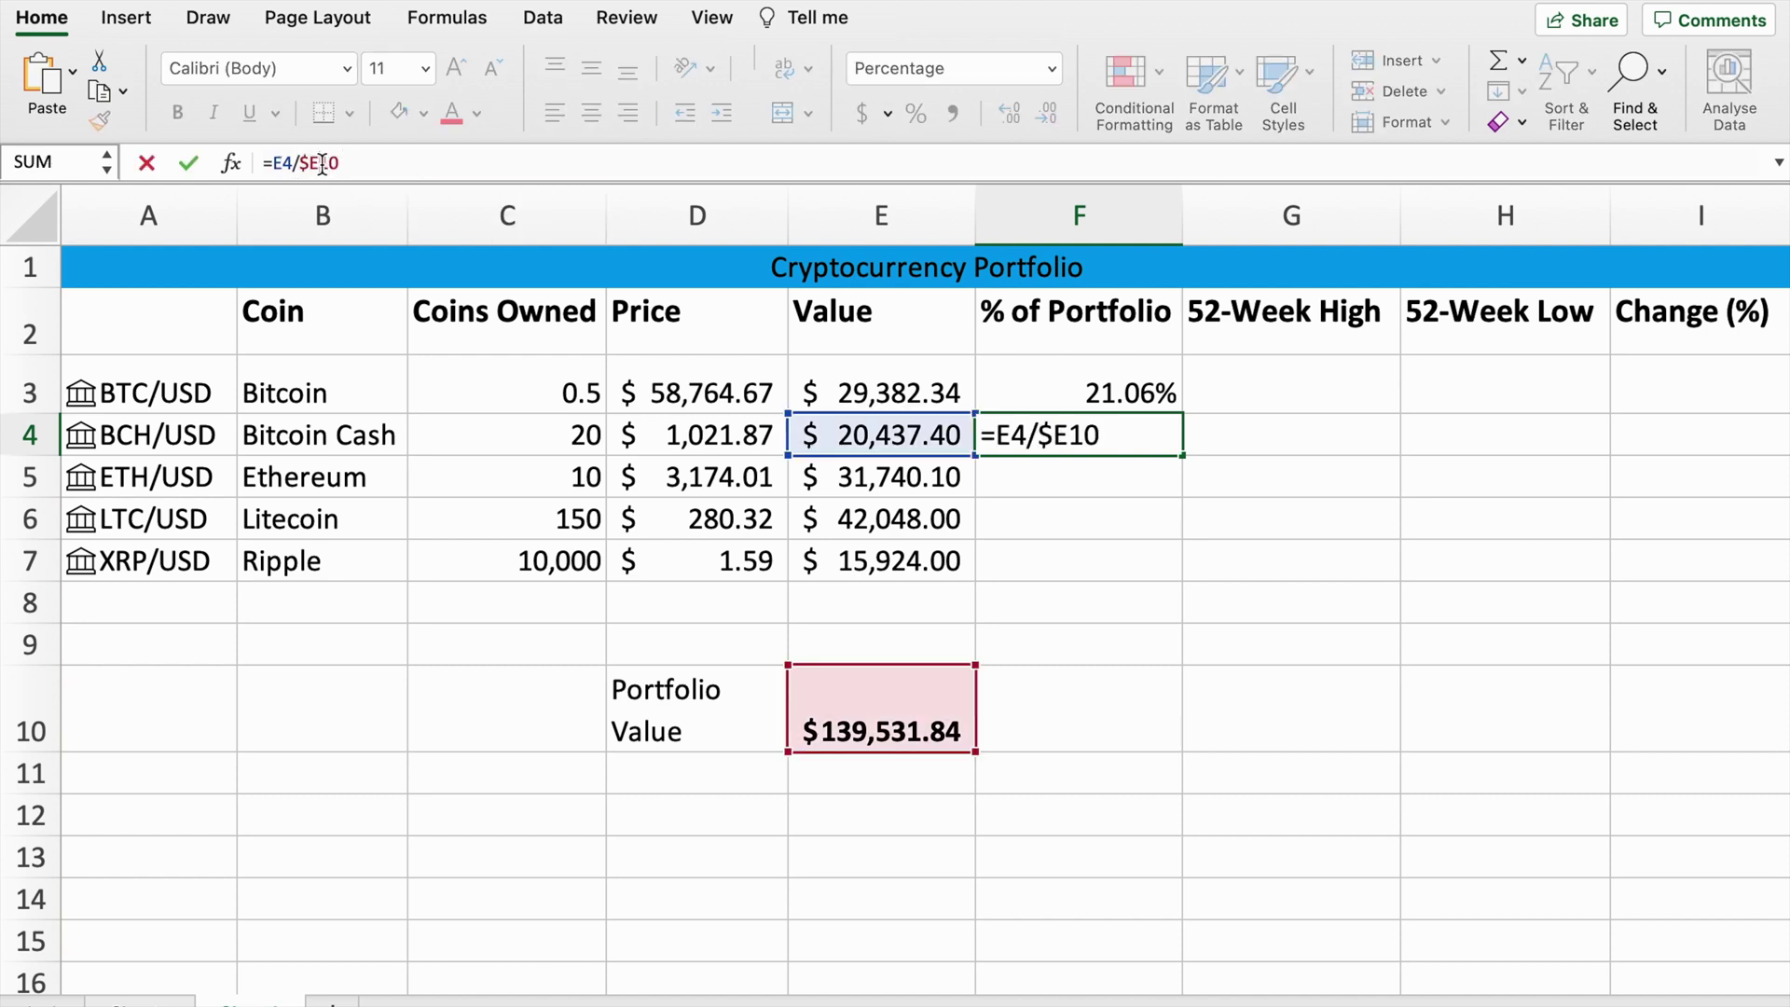
type("$")
left_click(1202, 602)
left_click(1177, 446)
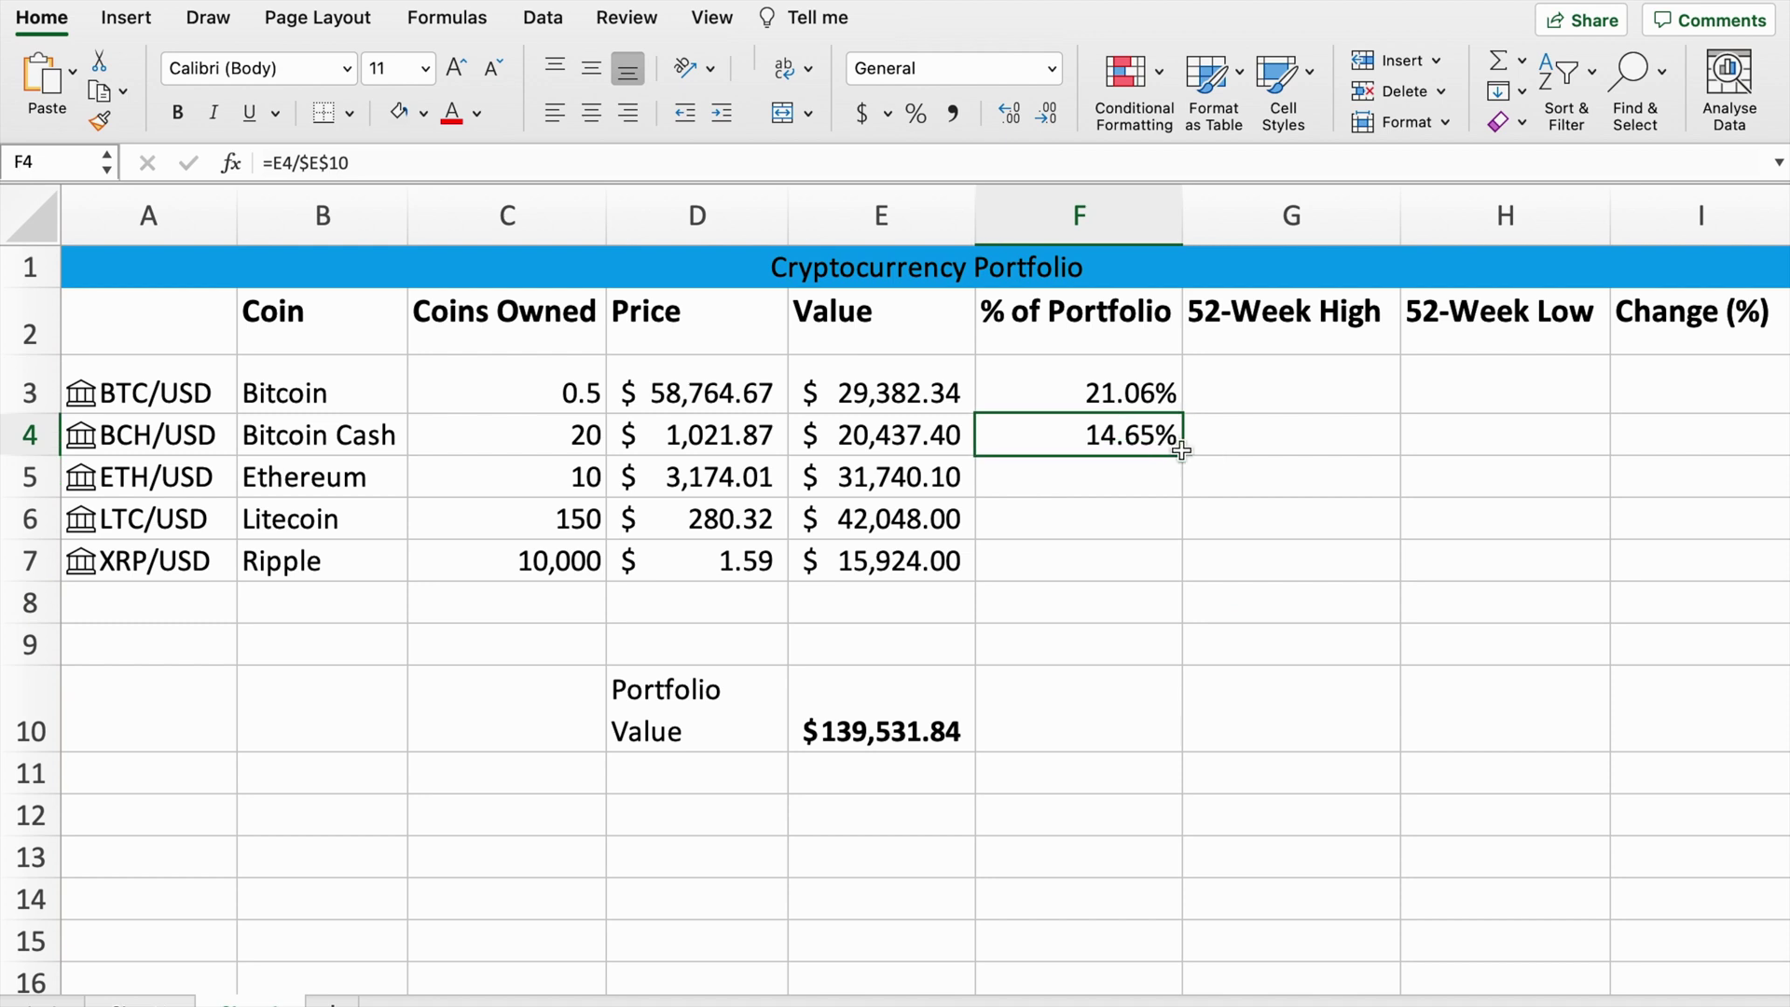
left_click_drag(1182, 457, 1149, 566)
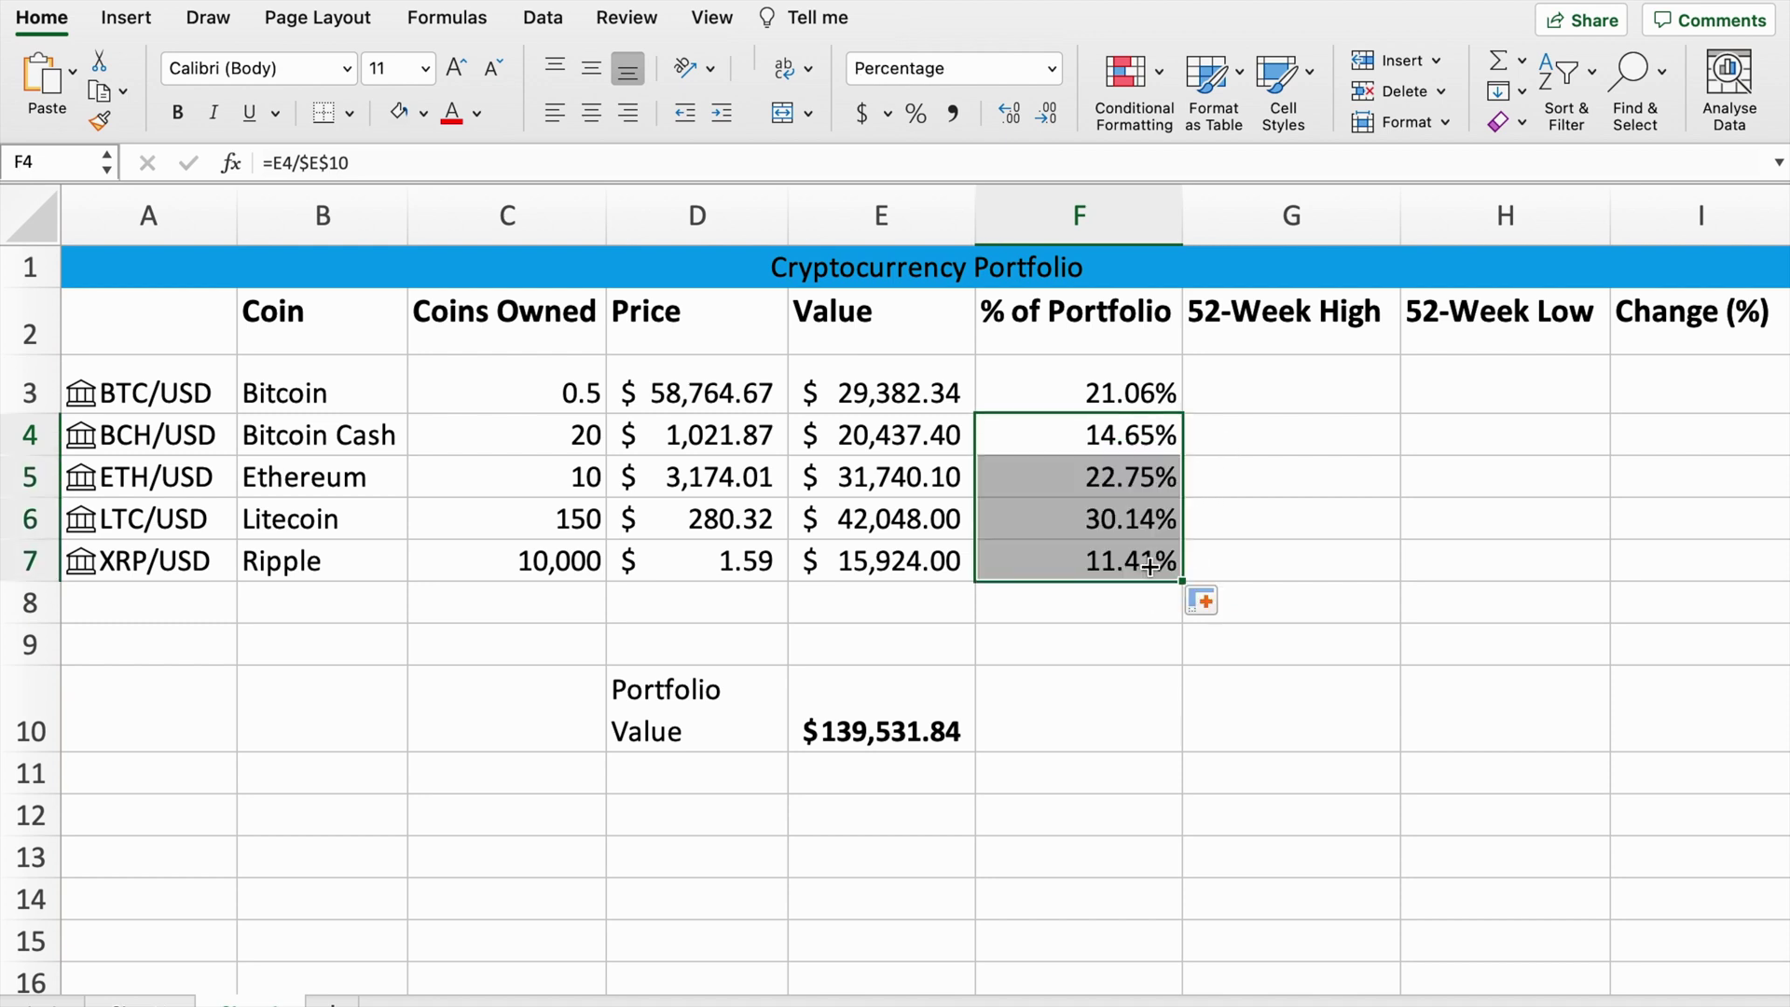
Step: AutoSum F3:F7 to verify the shares total 100%, then delete the F8 check
left_click(1133, 393)
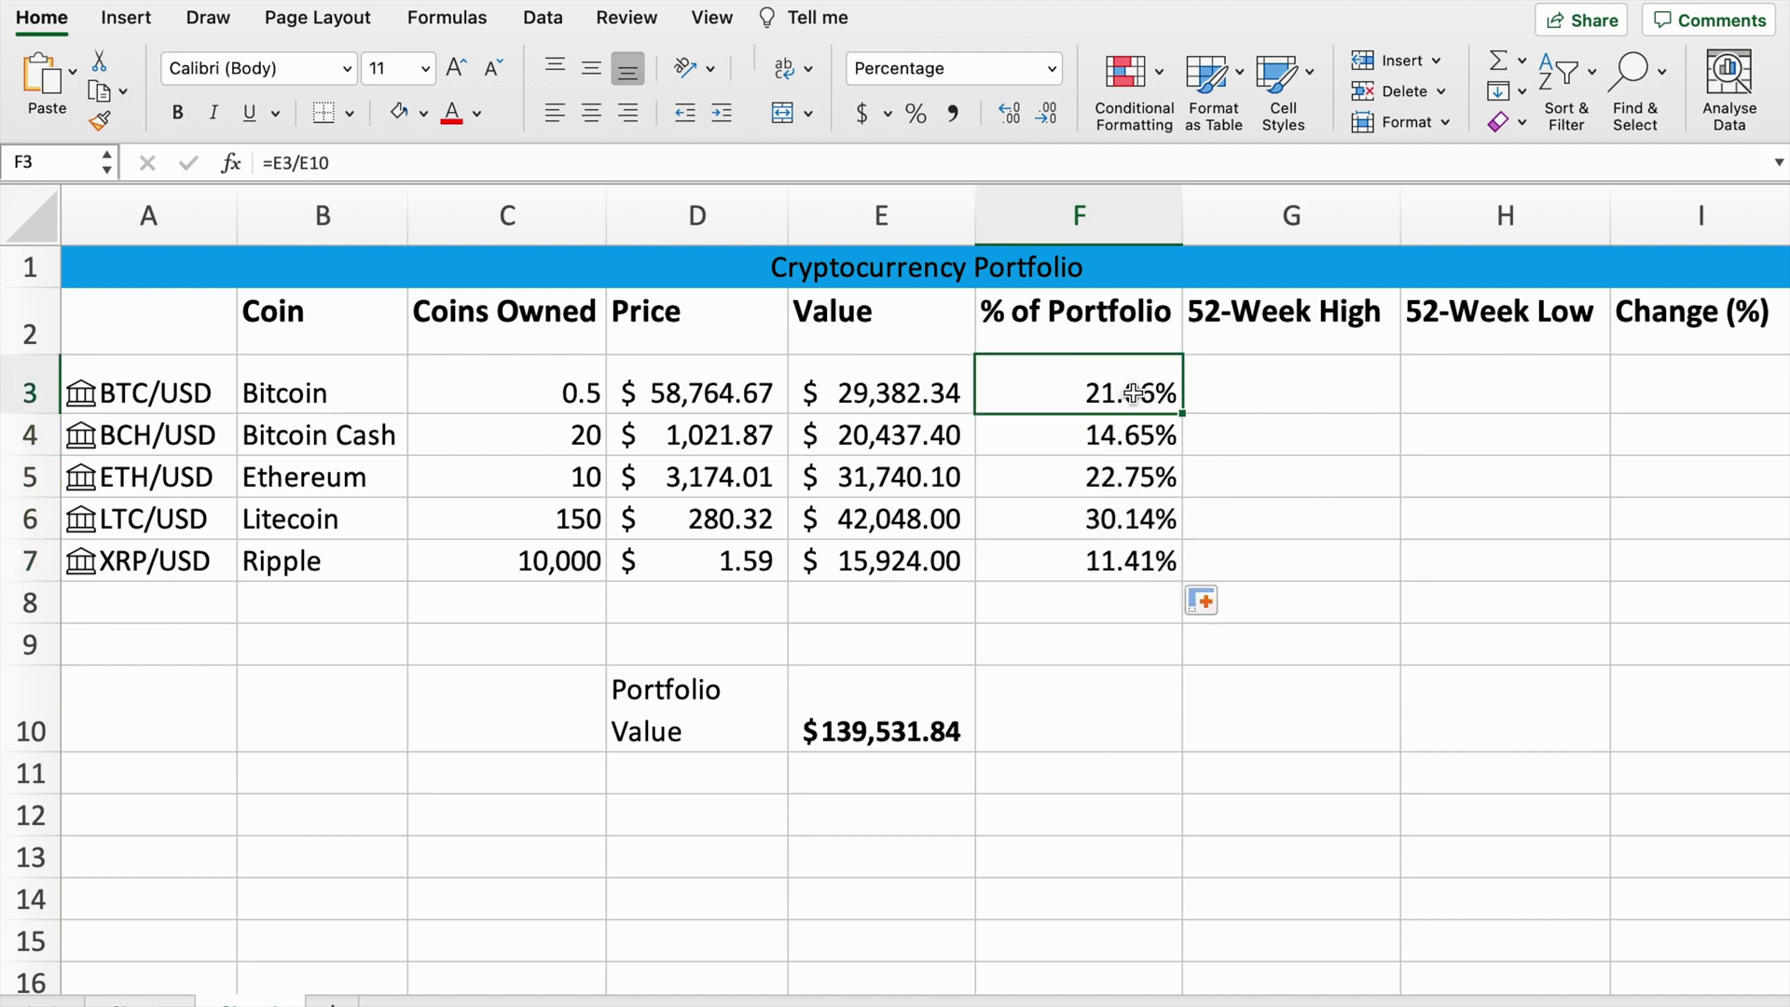
double_click(1133, 393)
left_click(1086, 643)
left_click_drag(1128, 396, 1115, 561)
left_click(485, 17)
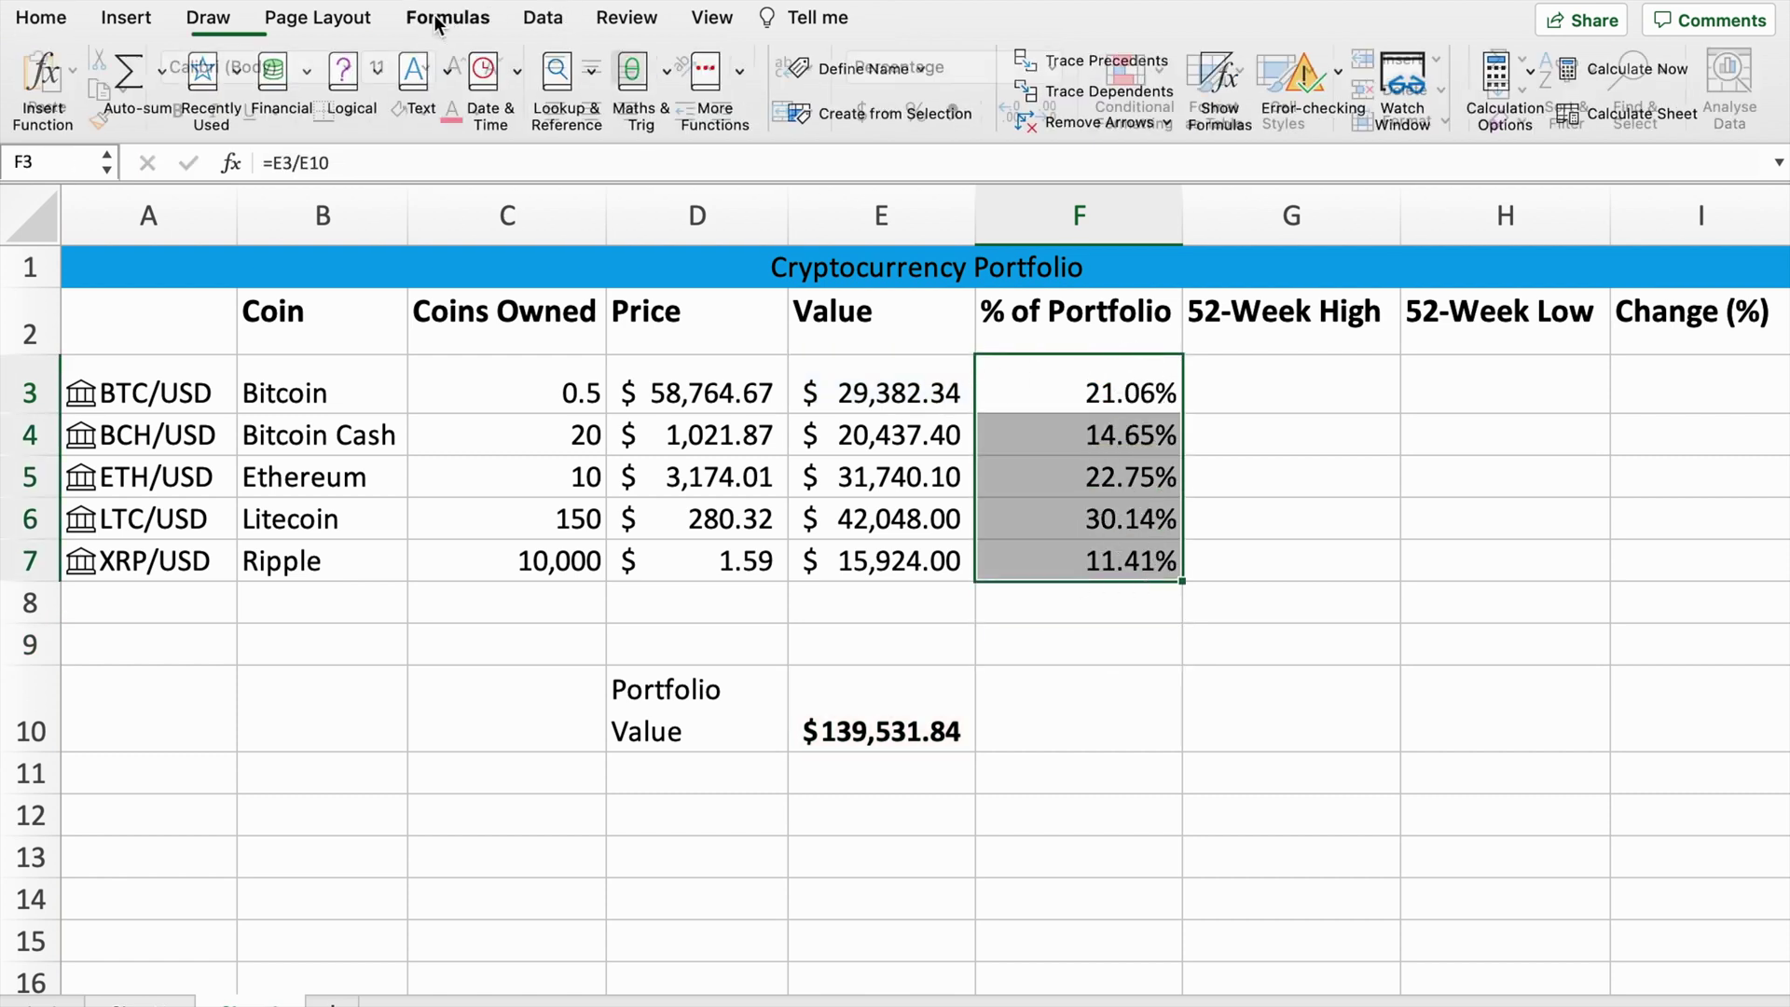
left_click(132, 72)
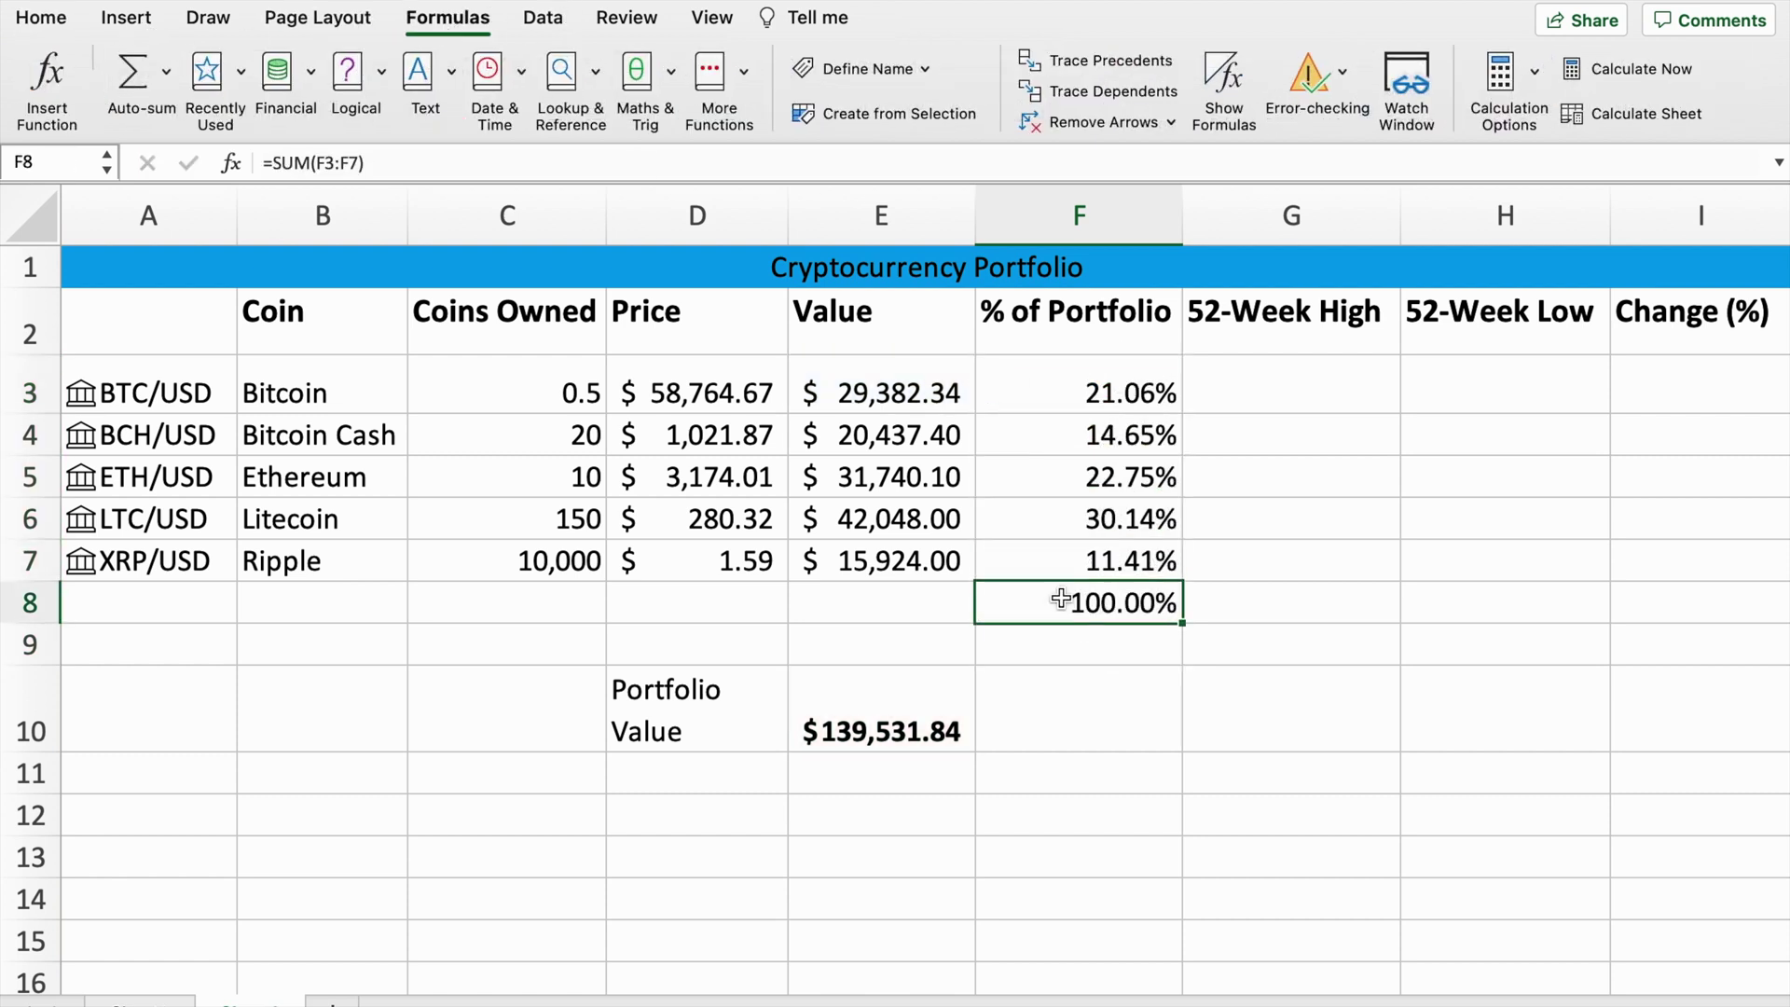
key("Delete")
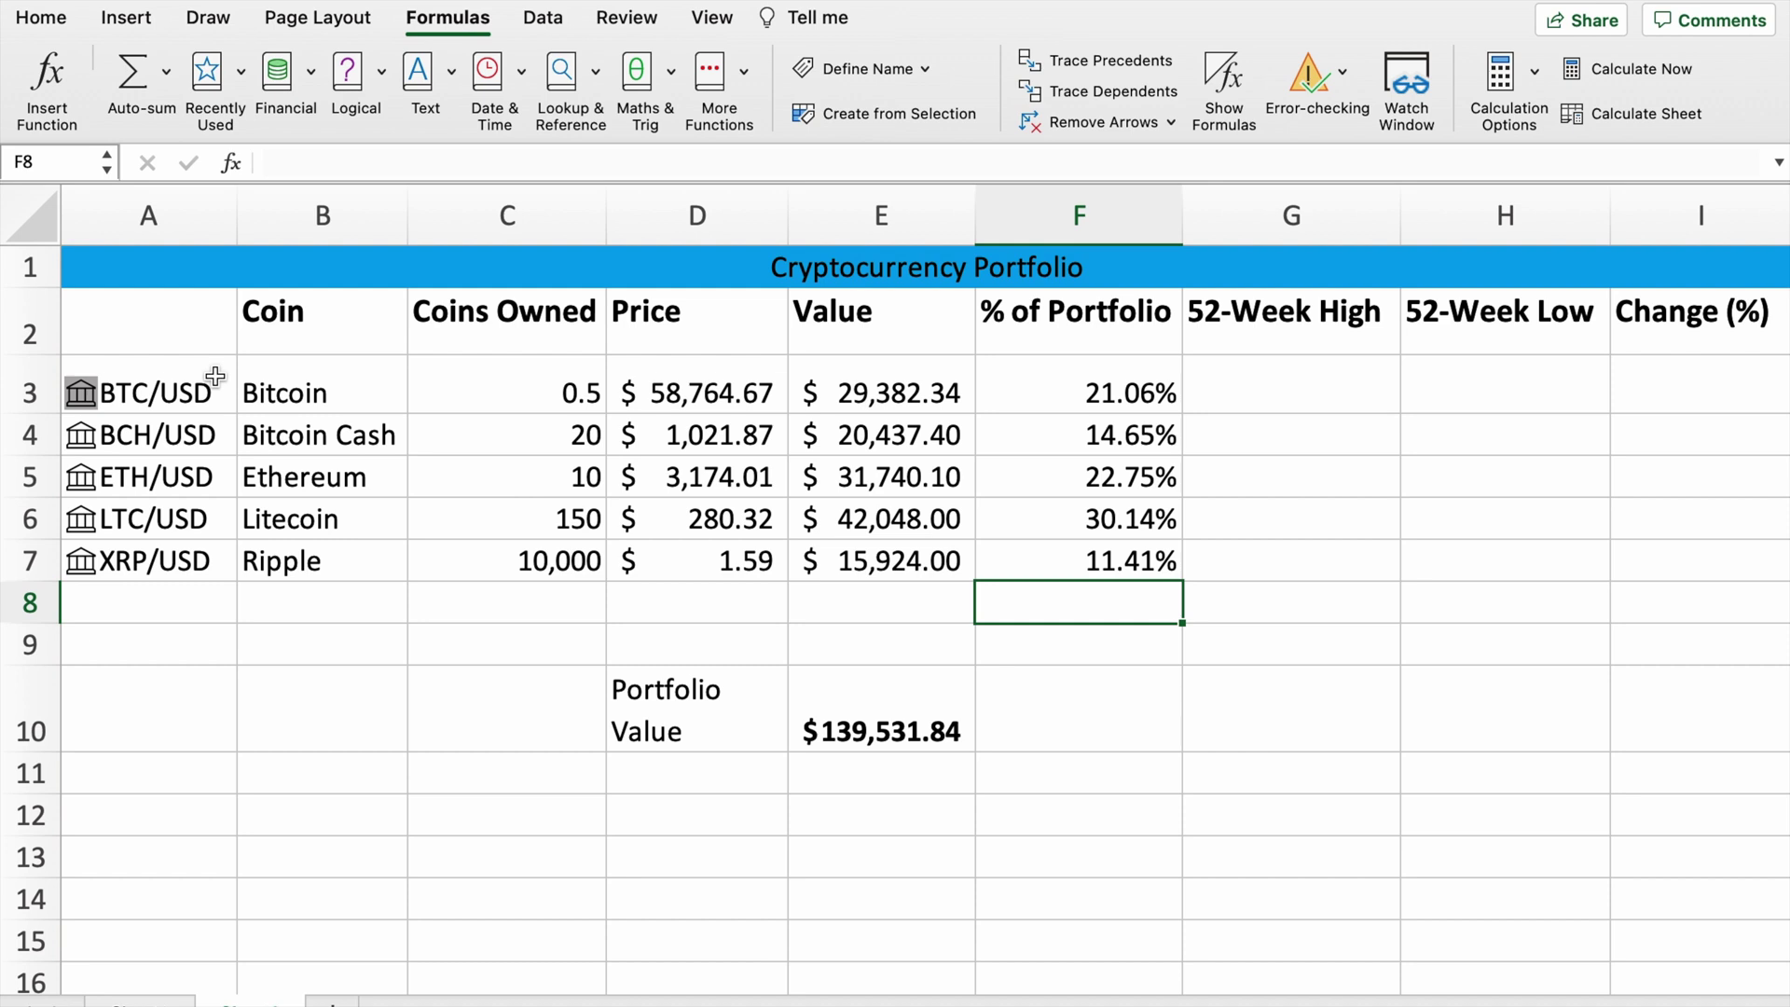
Step: Pull 52 Week High into column G and 52 Week Low into column H for the A3:A7 coins
left_click_drag(215, 375, 176, 564)
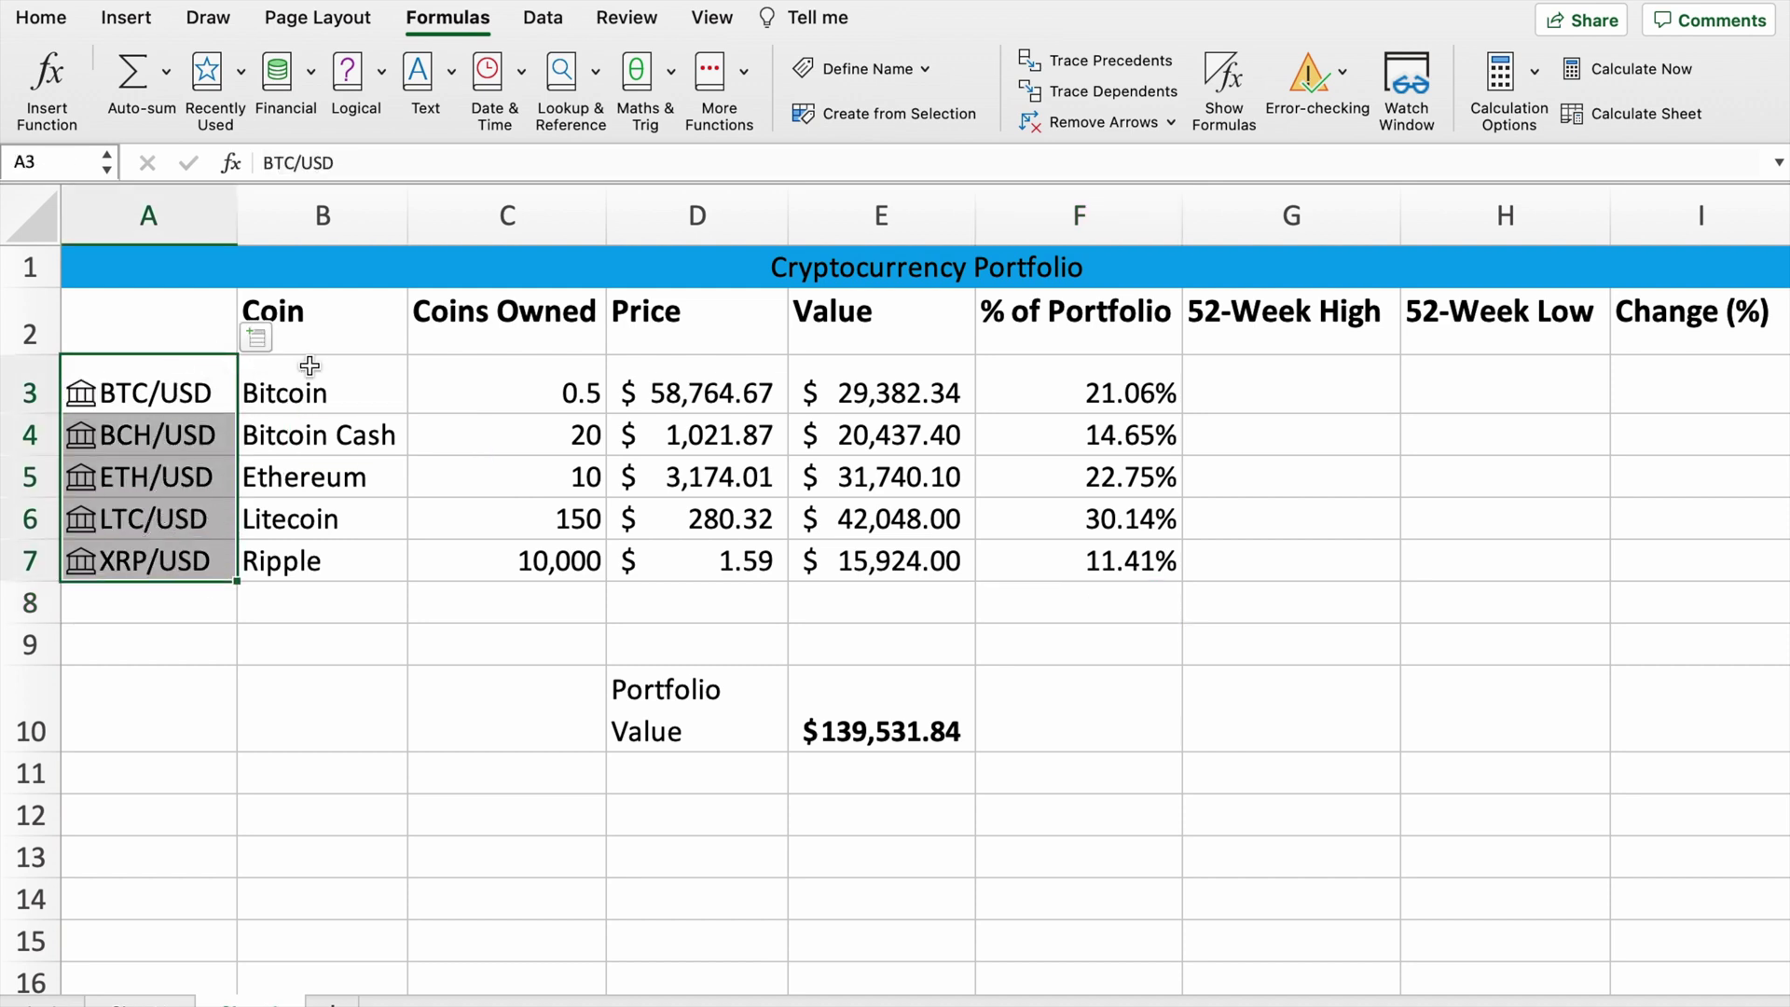
left_click(254, 326)
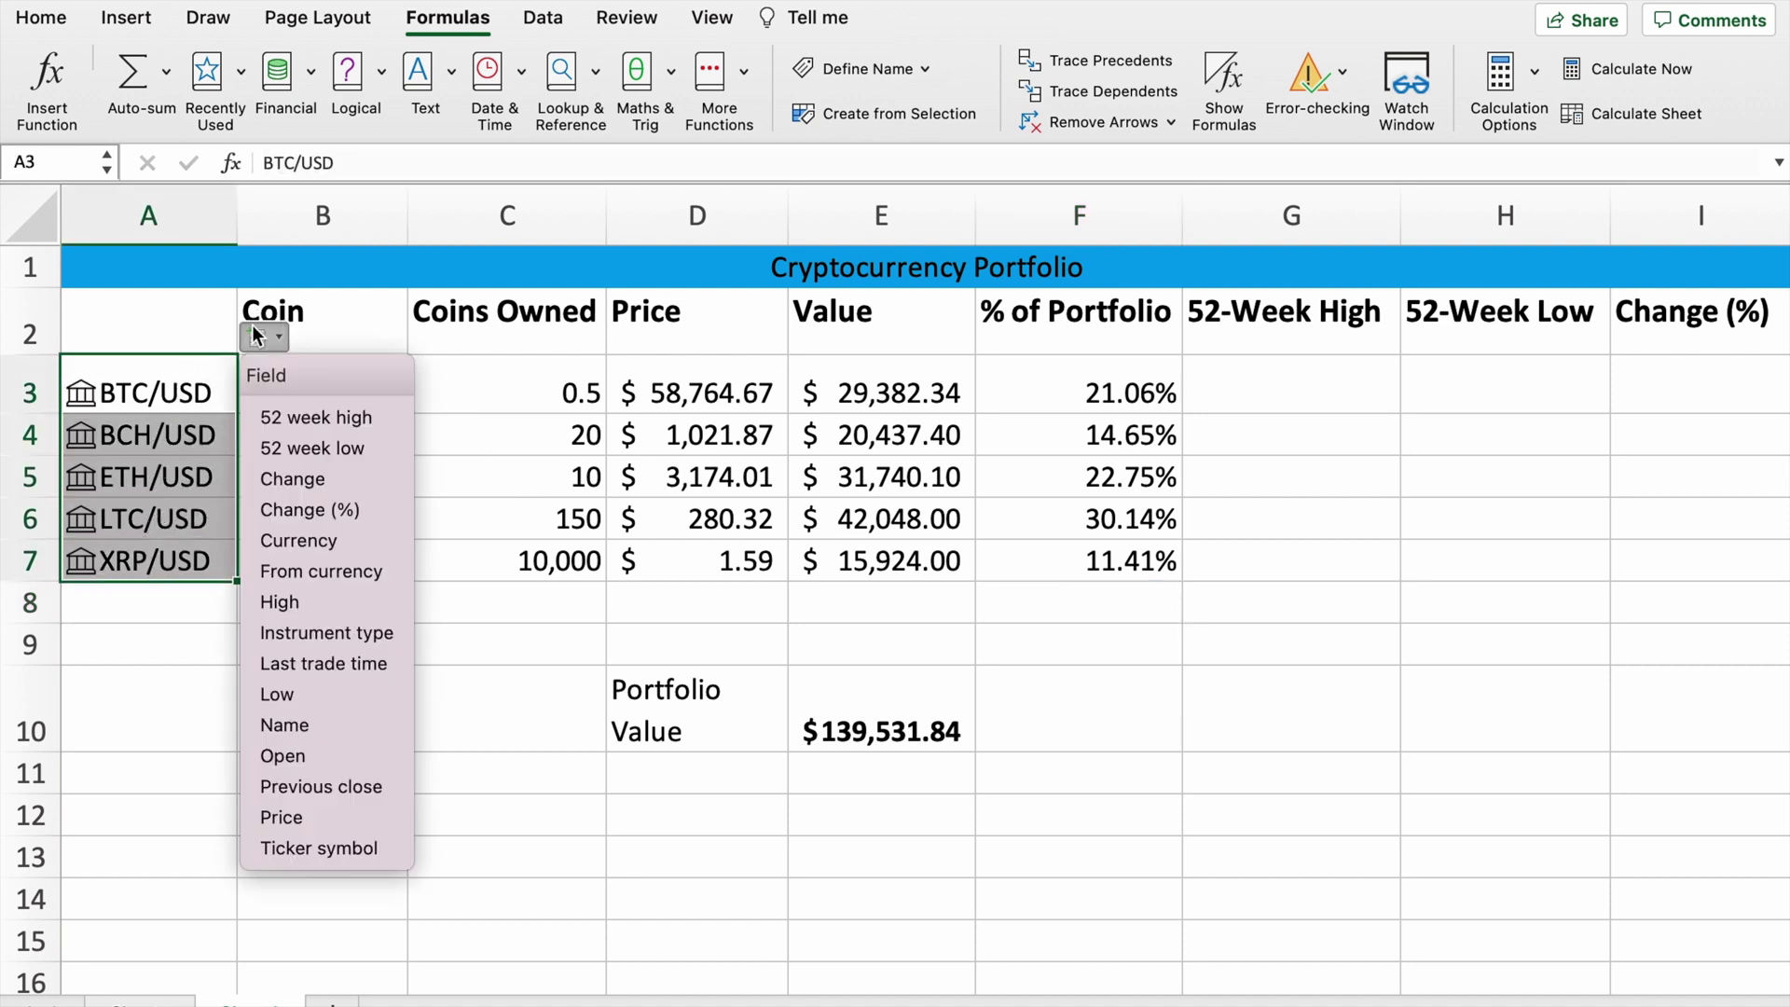
left_click(364, 417)
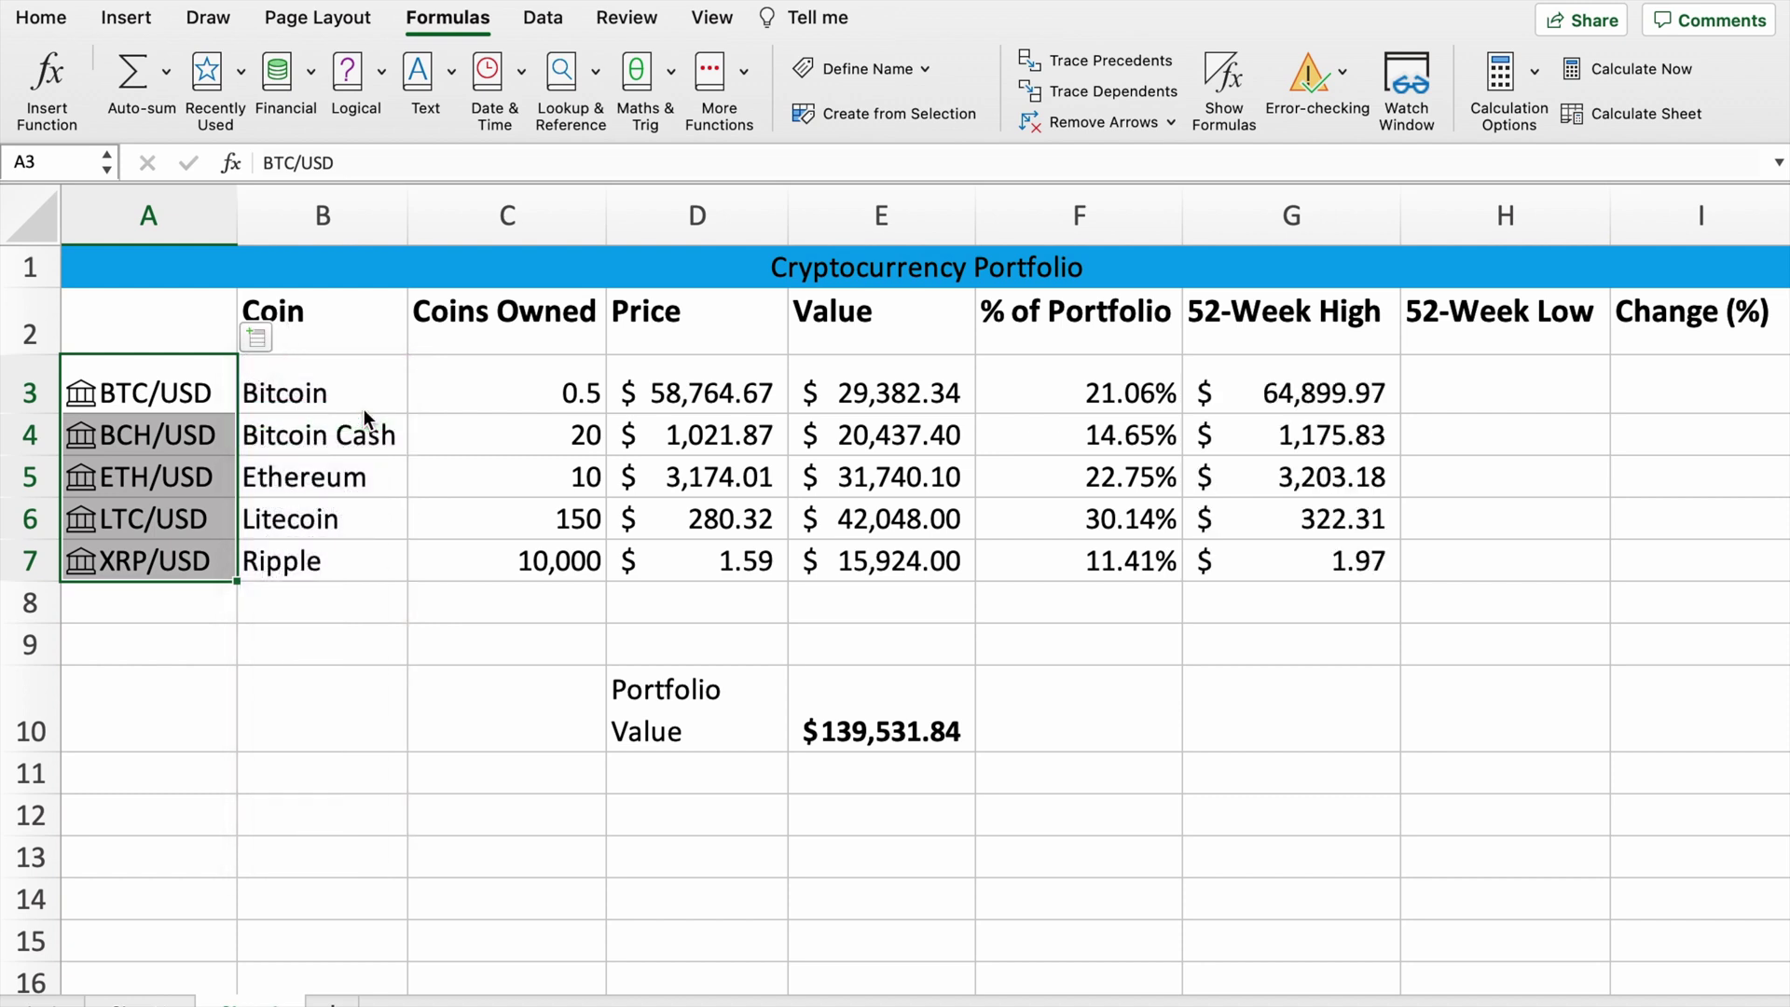
left_click(256, 337)
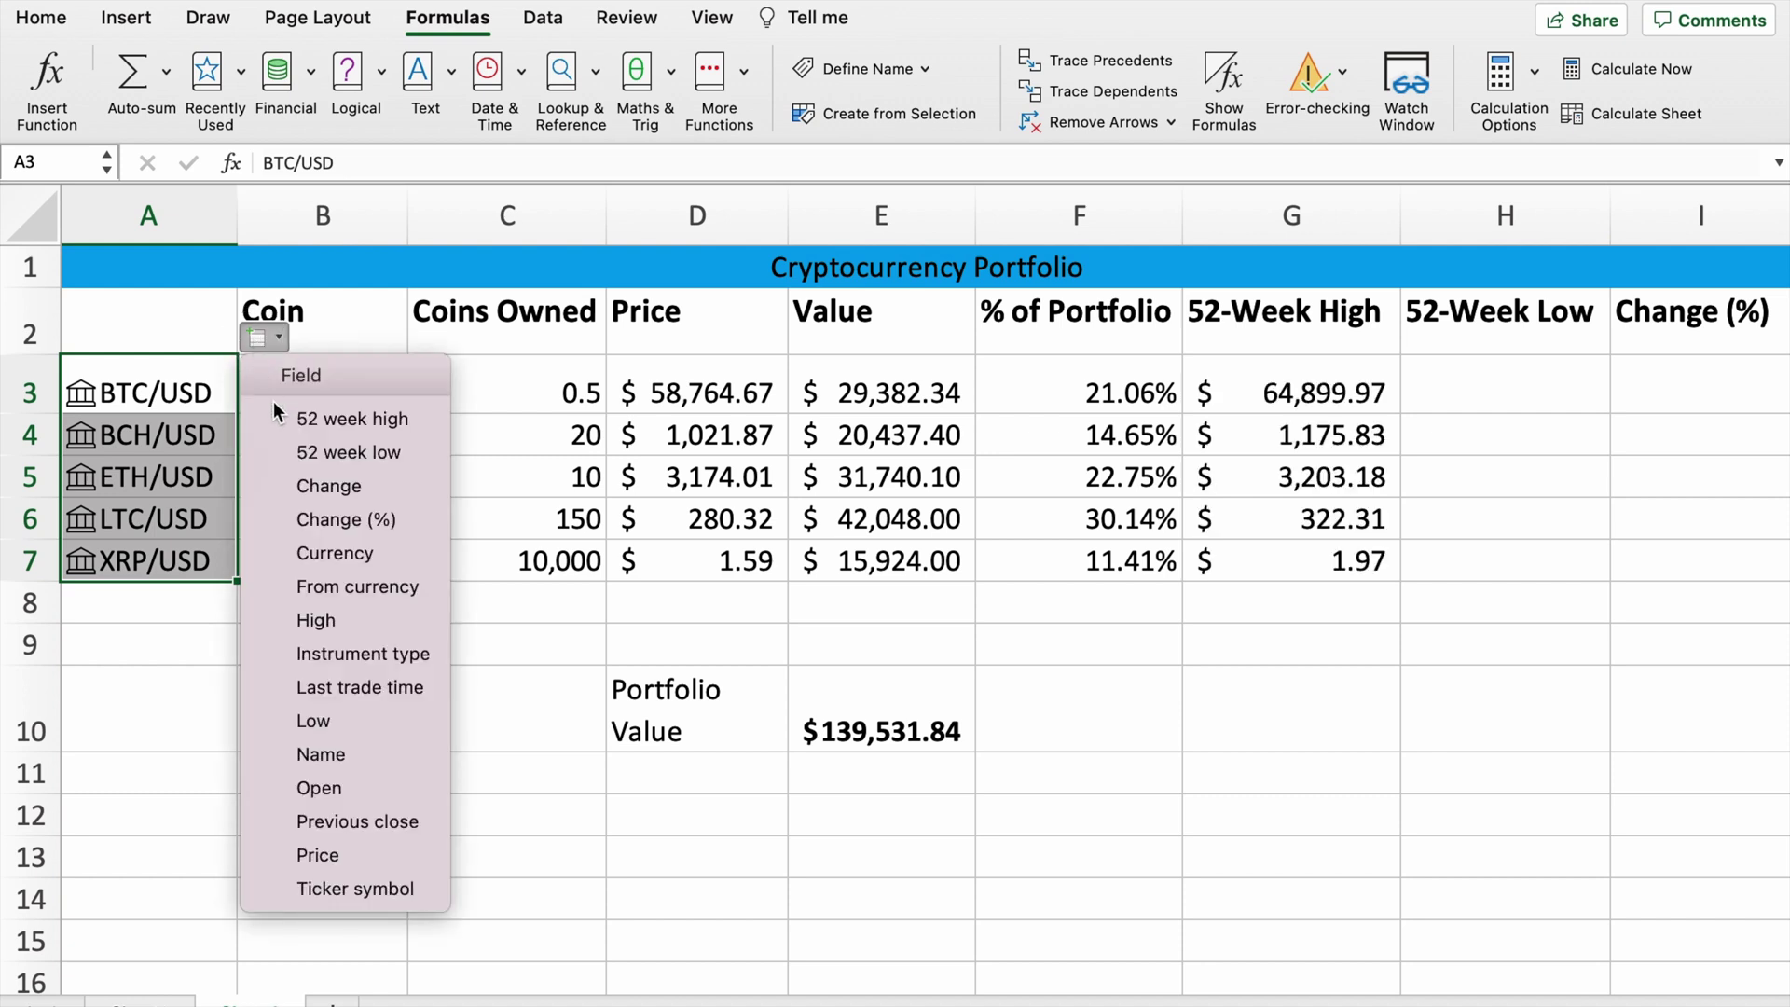
left_click(313, 454)
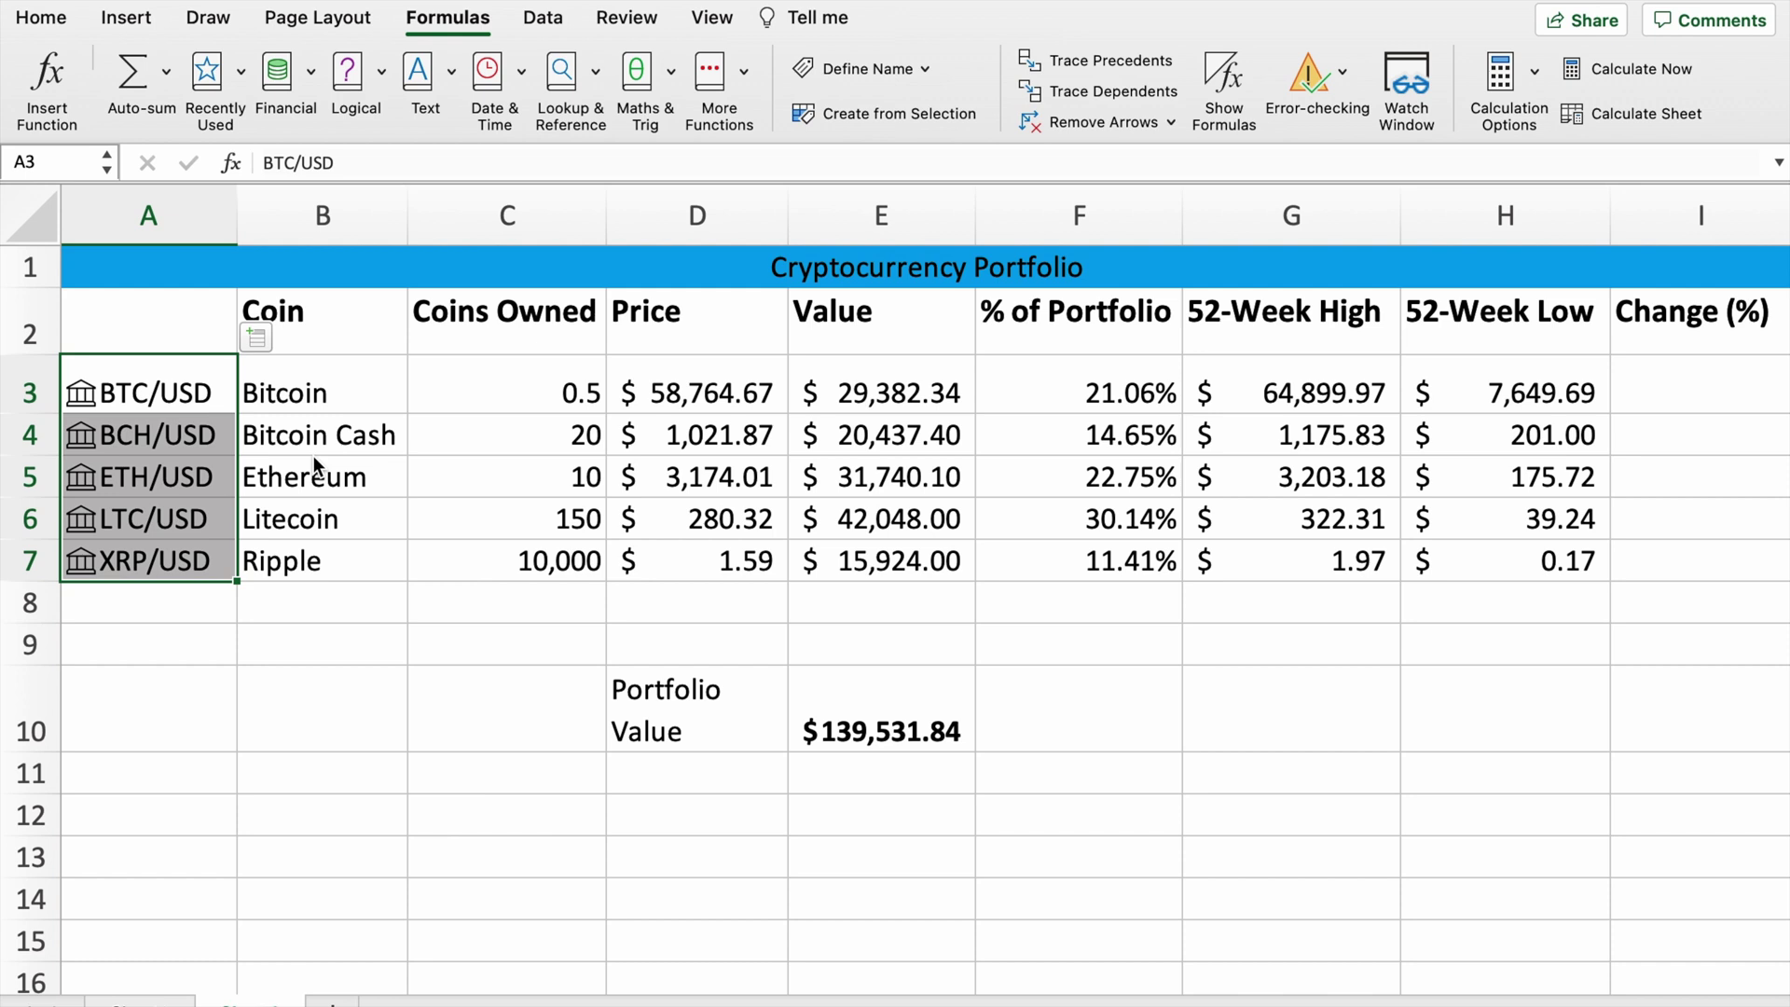
left_click(758, 393)
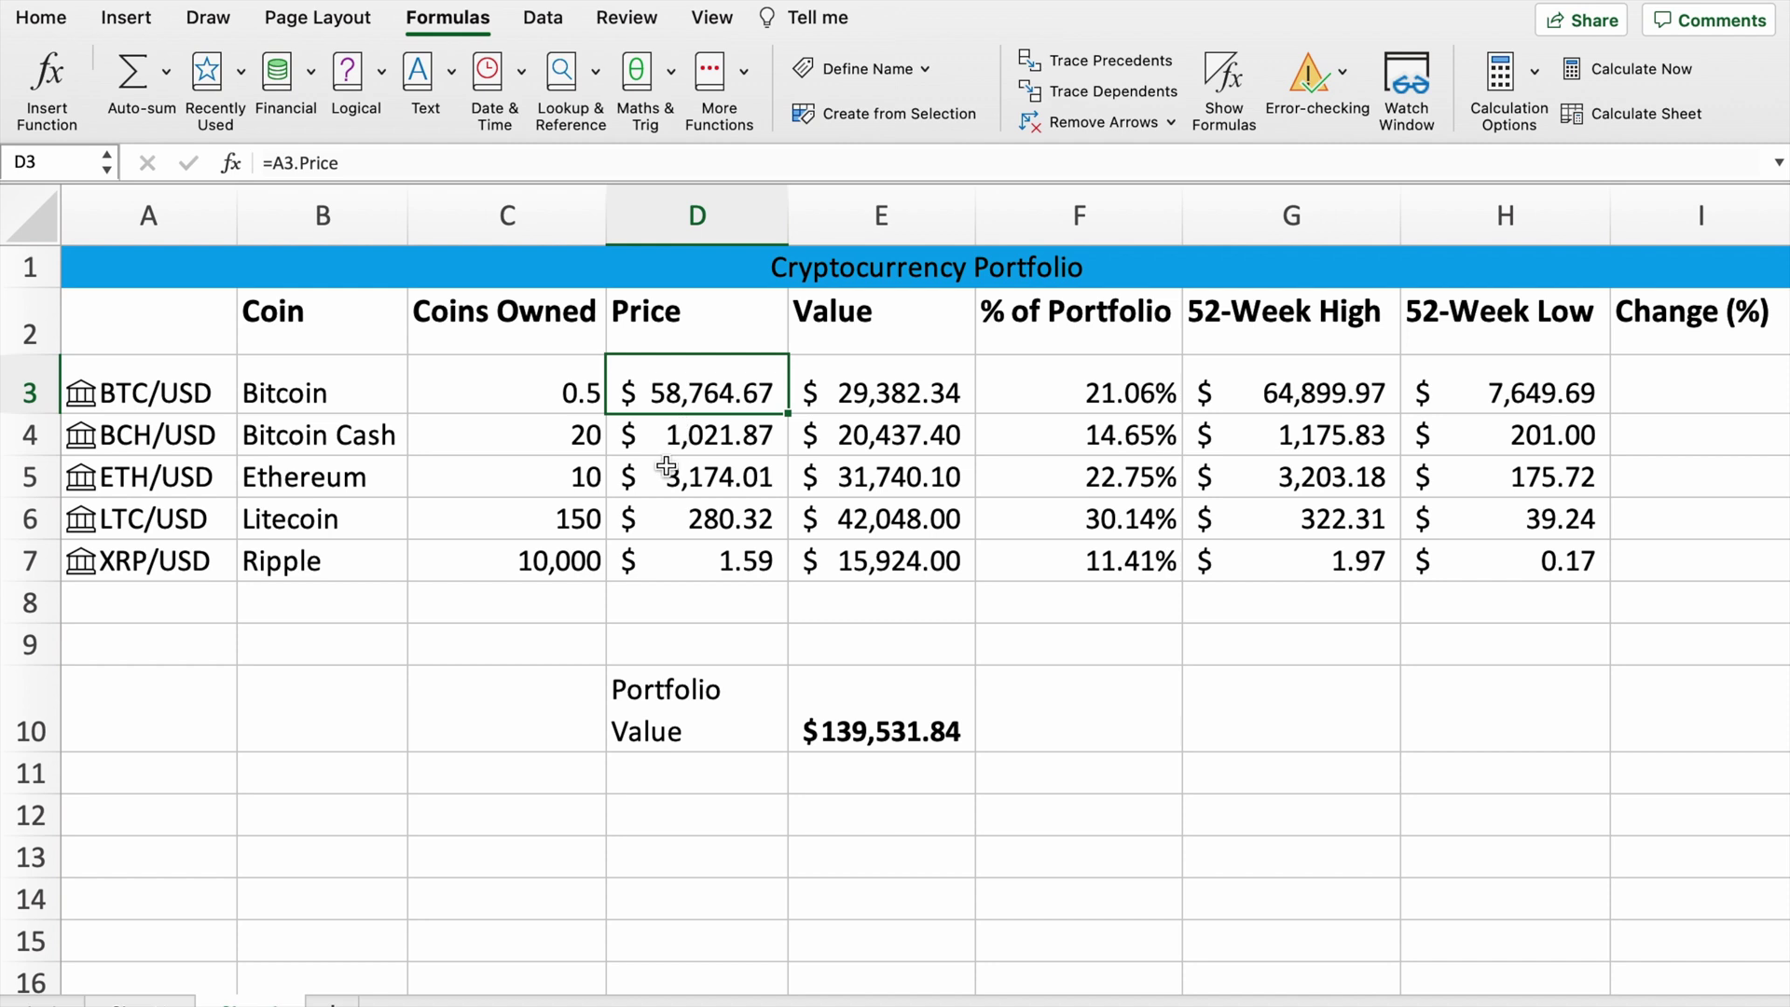
Step: Review the Price formulas, then insert each A3:A7 coin's live Change (%) into column I
left_click(690, 518)
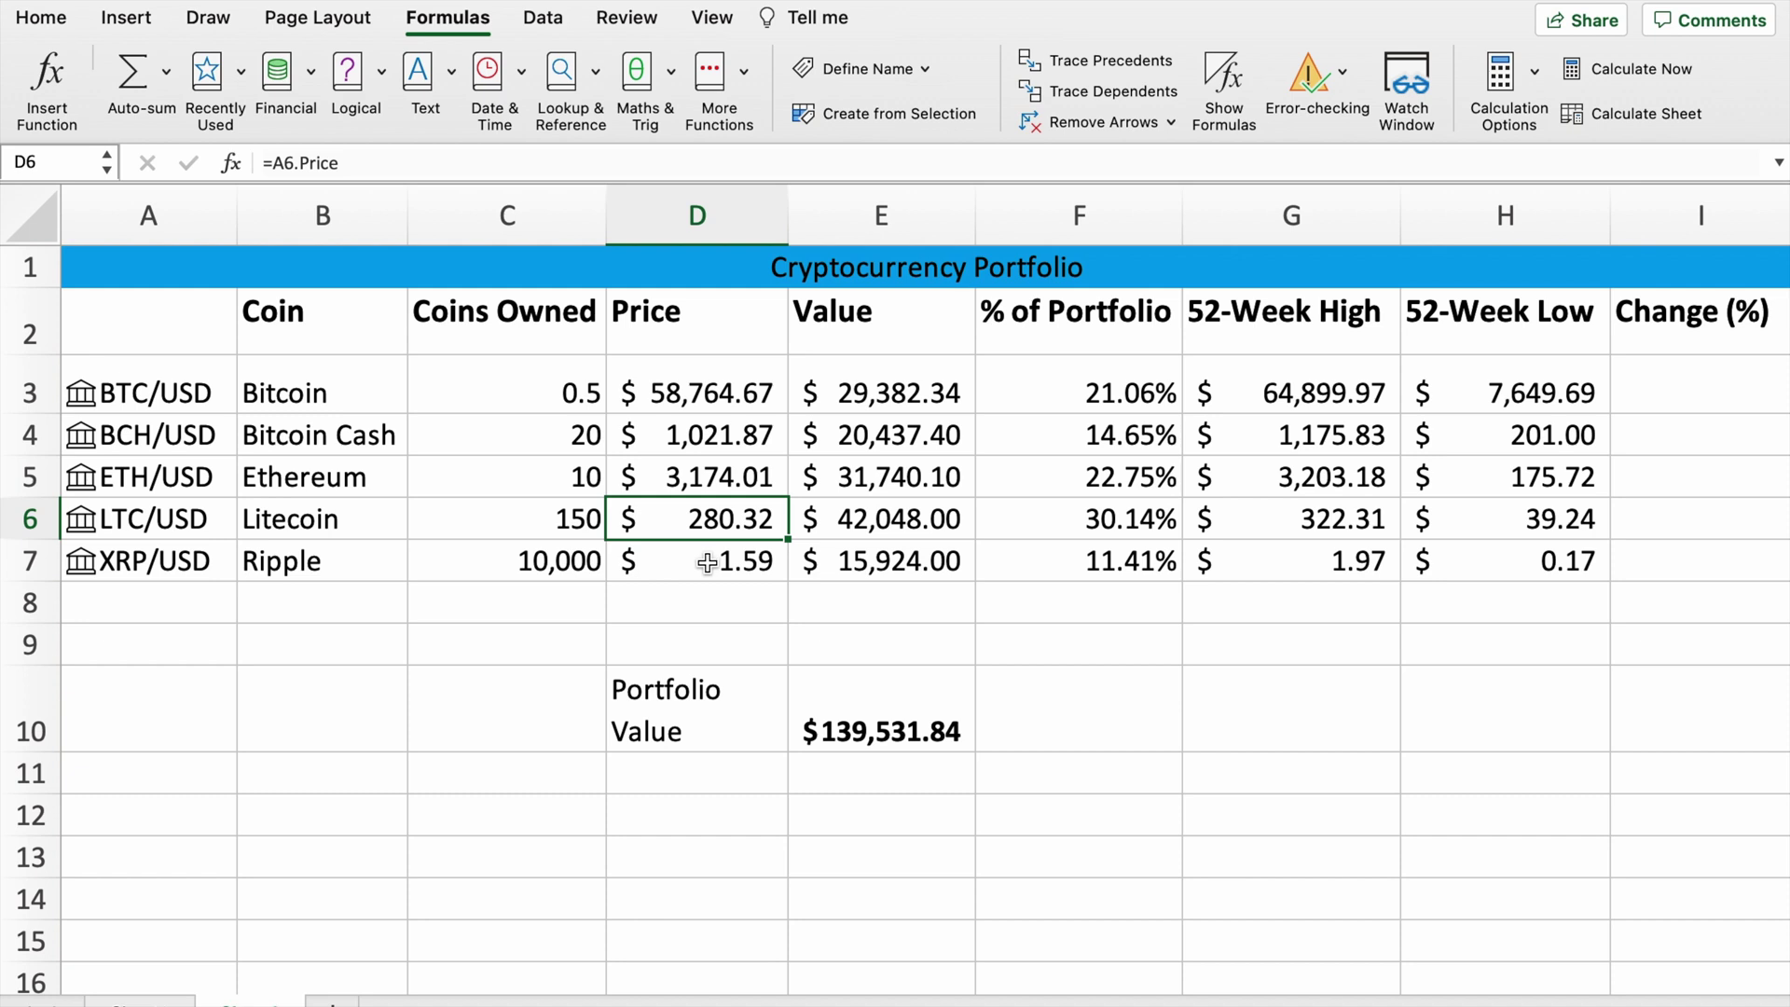
left_click(707, 563)
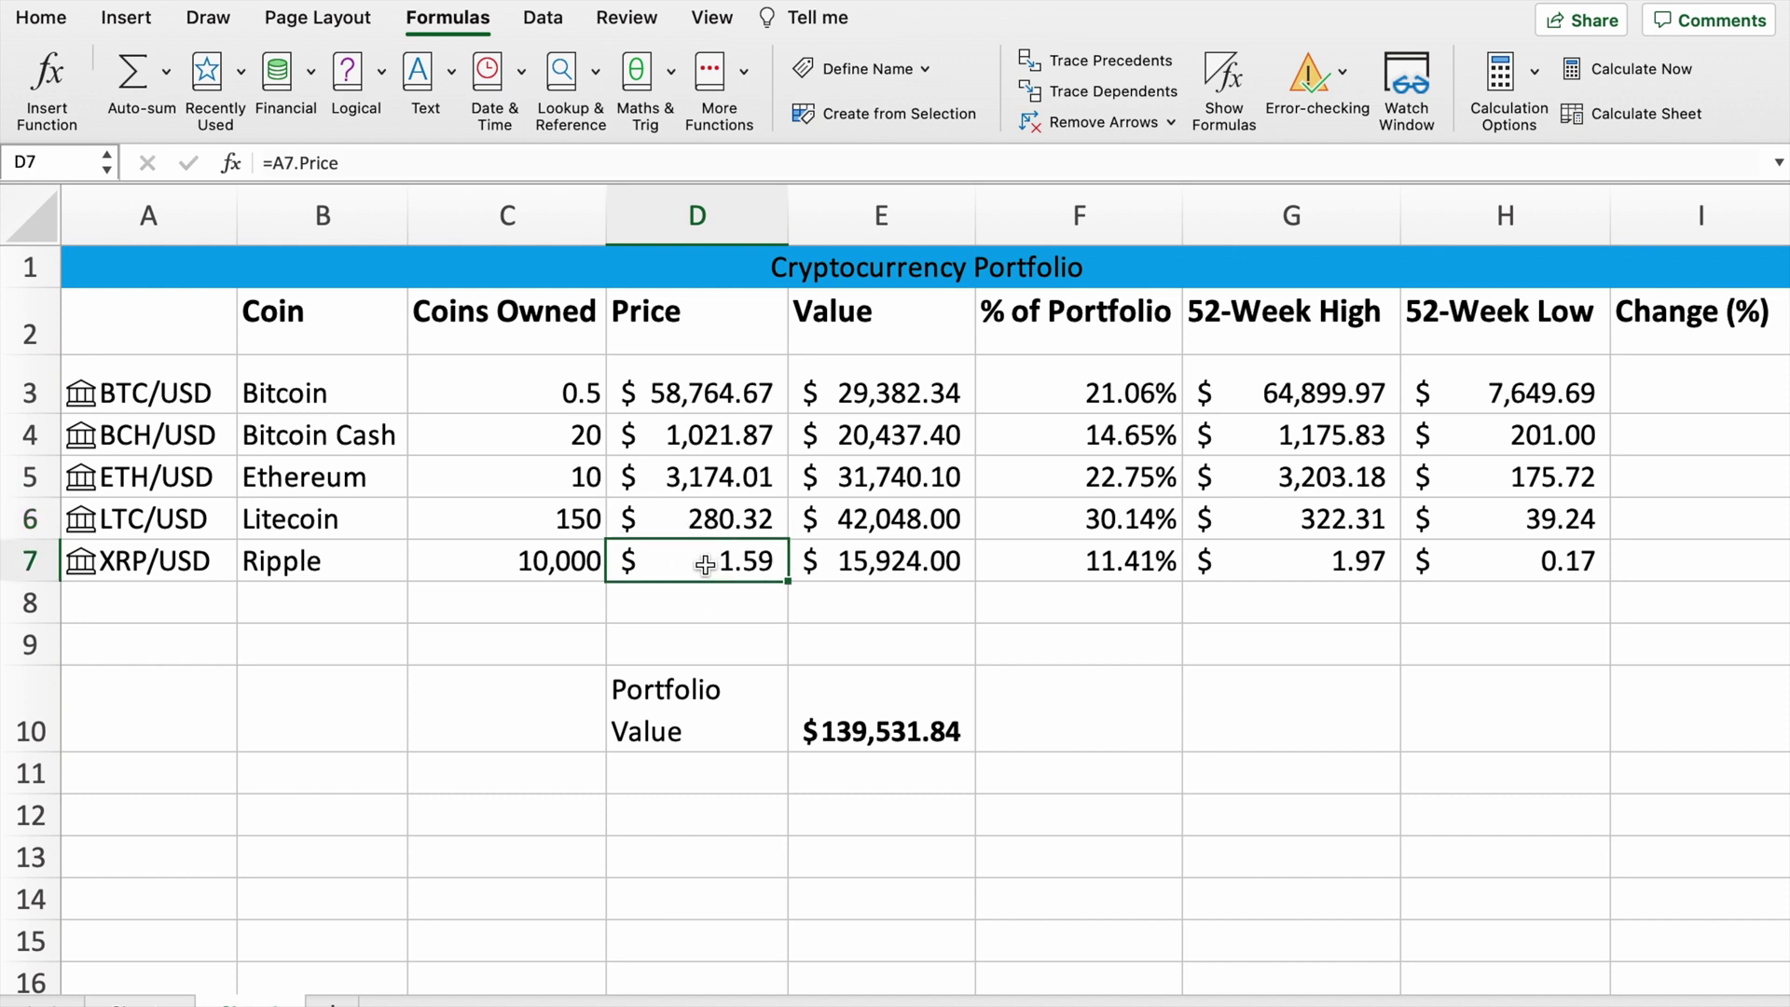
left_click(194, 367)
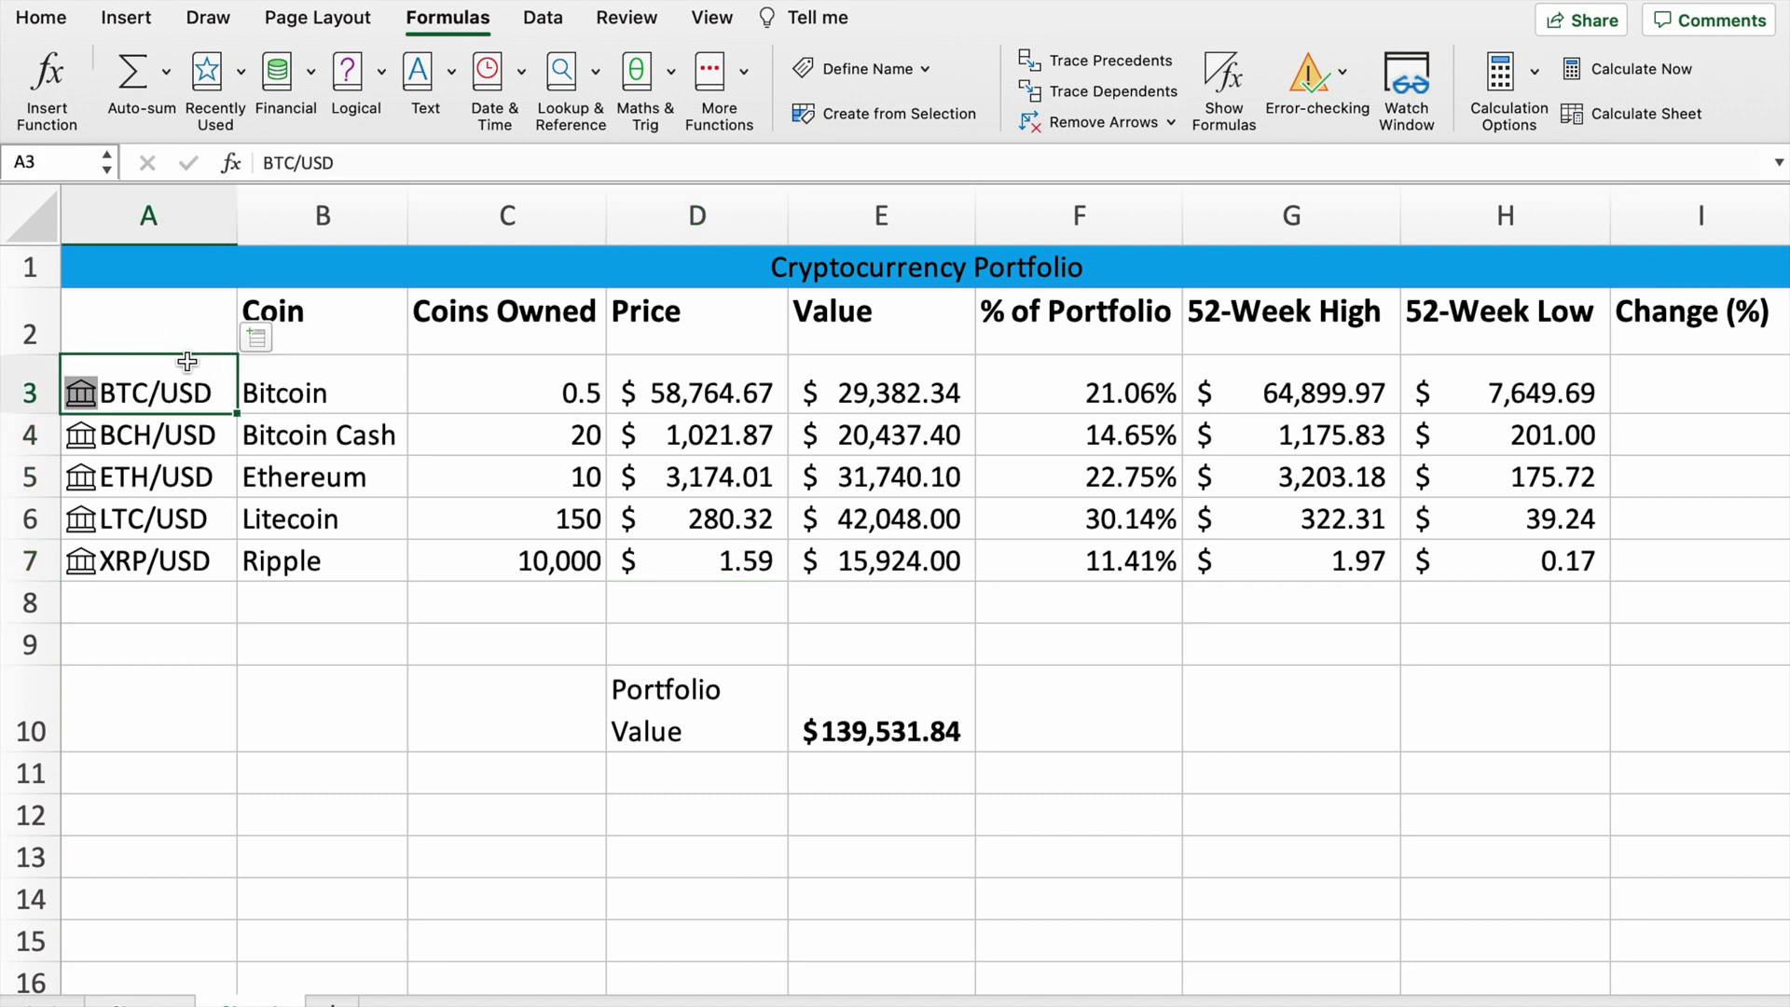
left_click_drag(187, 364, 201, 550)
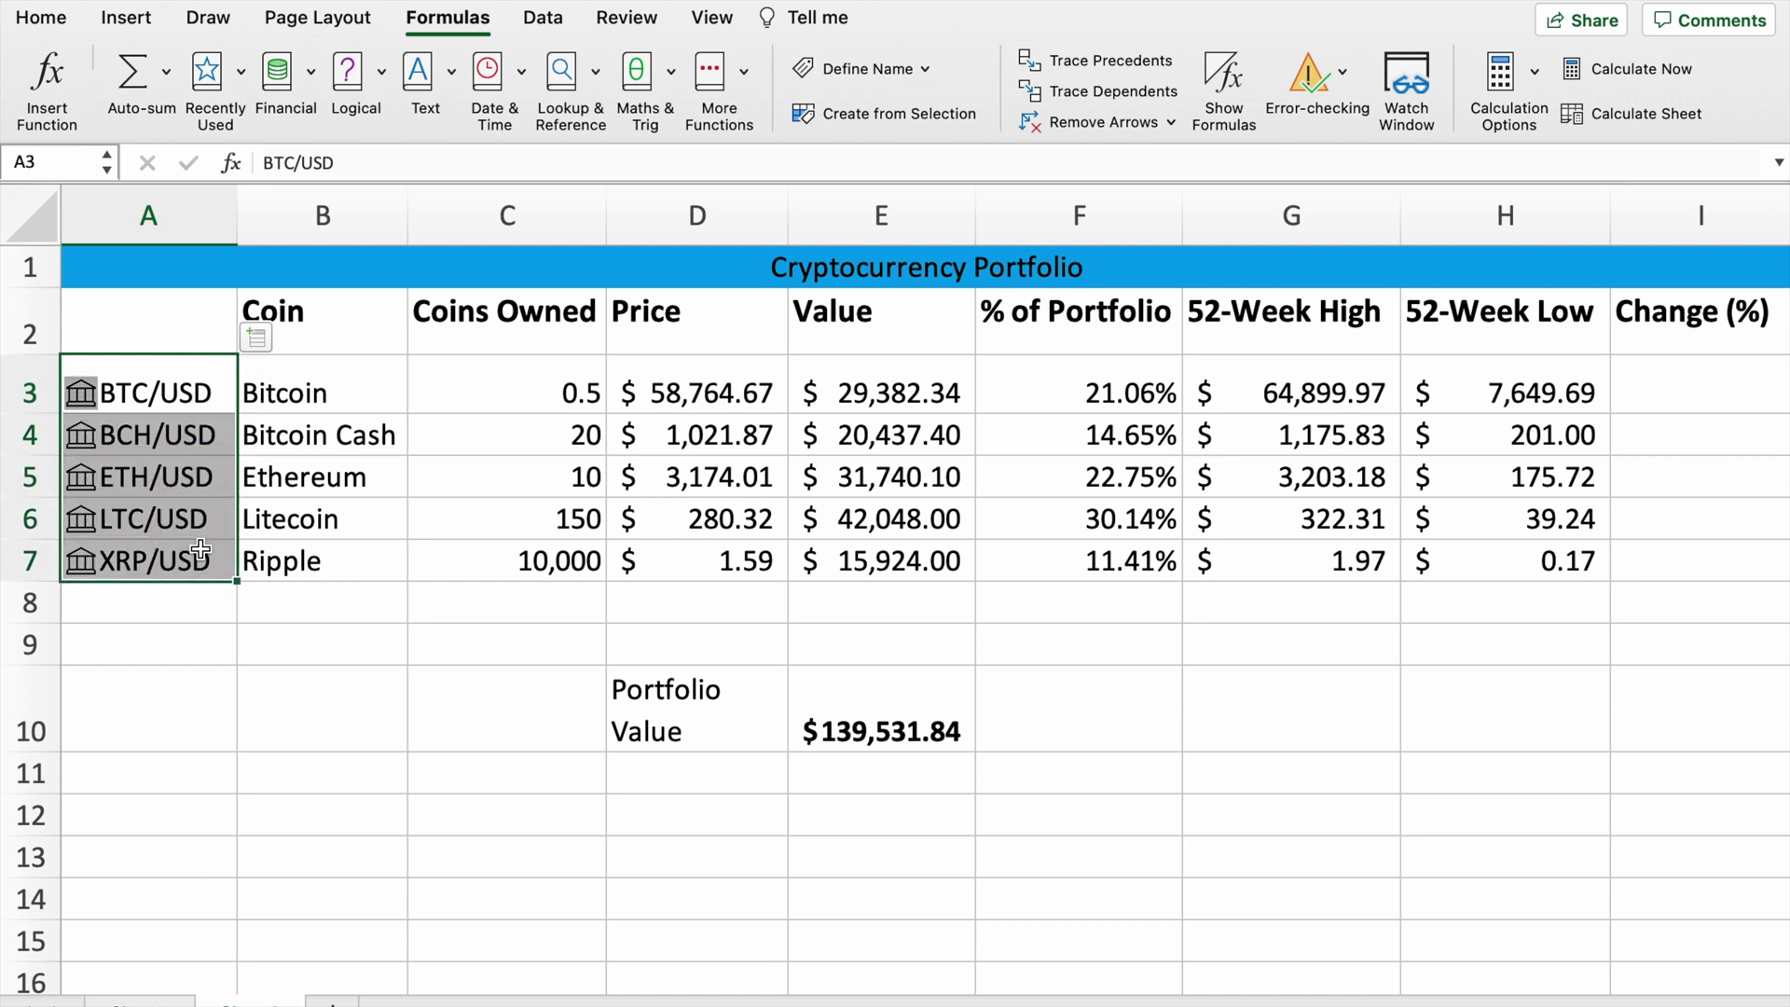
left_click(265, 339)
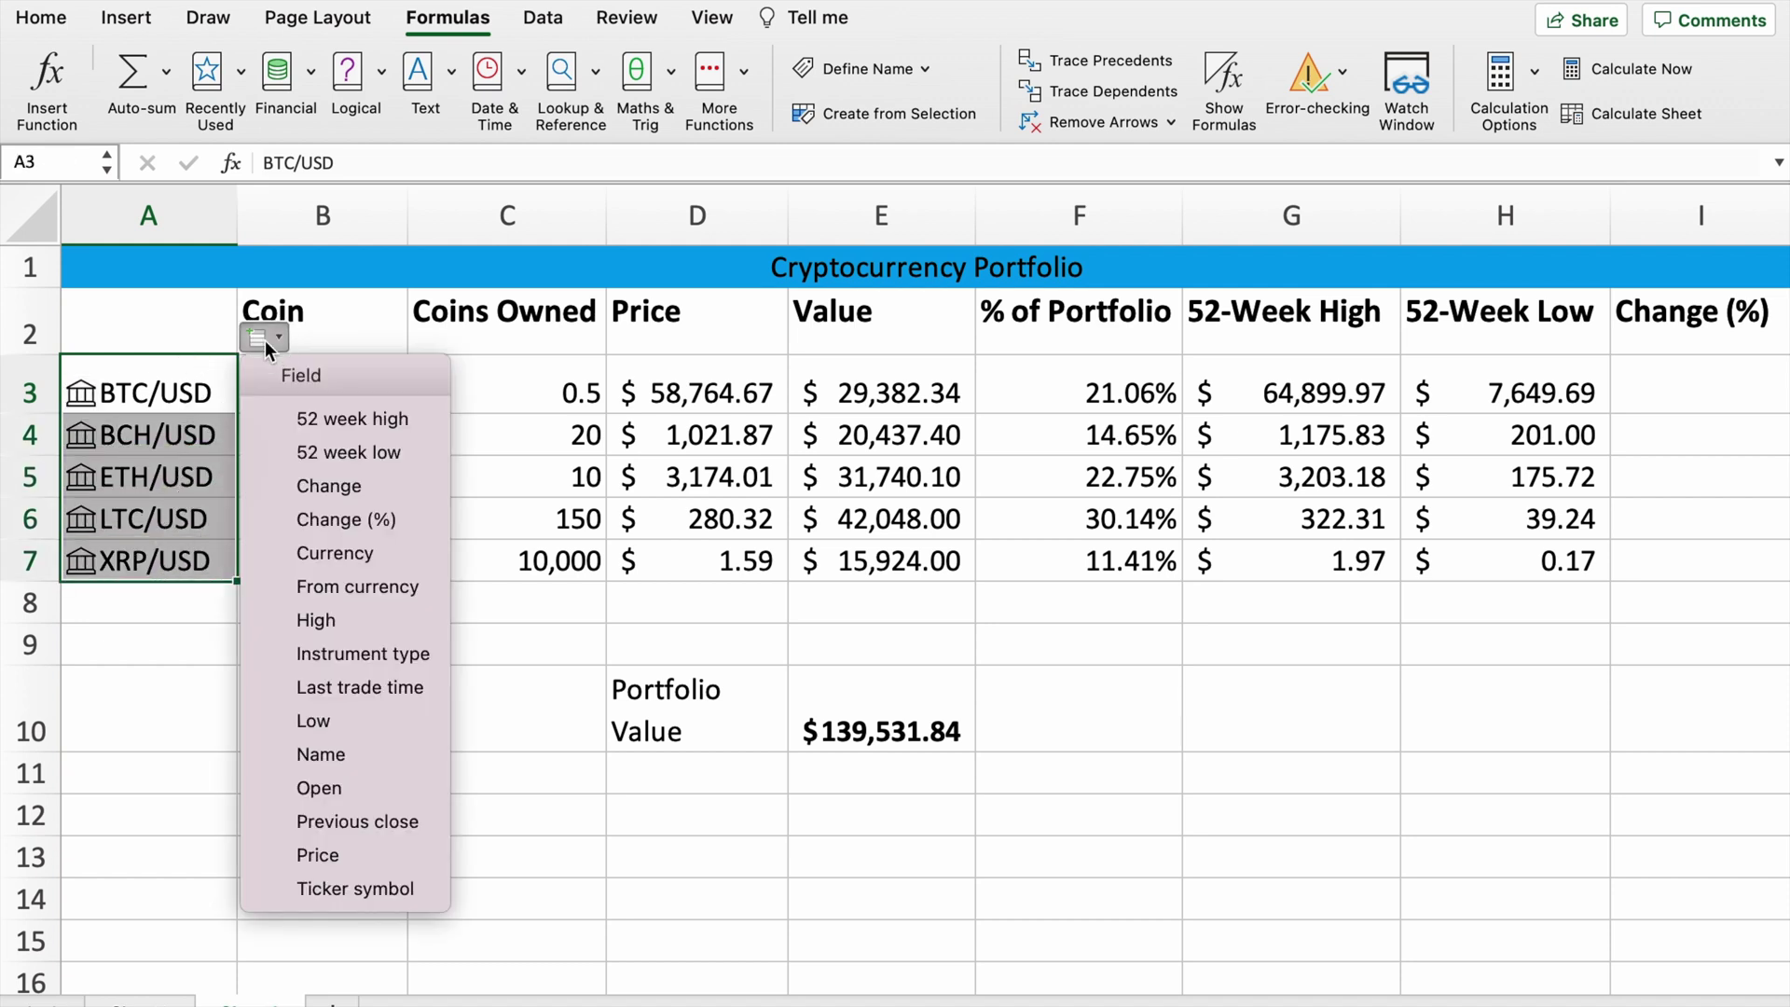
left_click(348, 511)
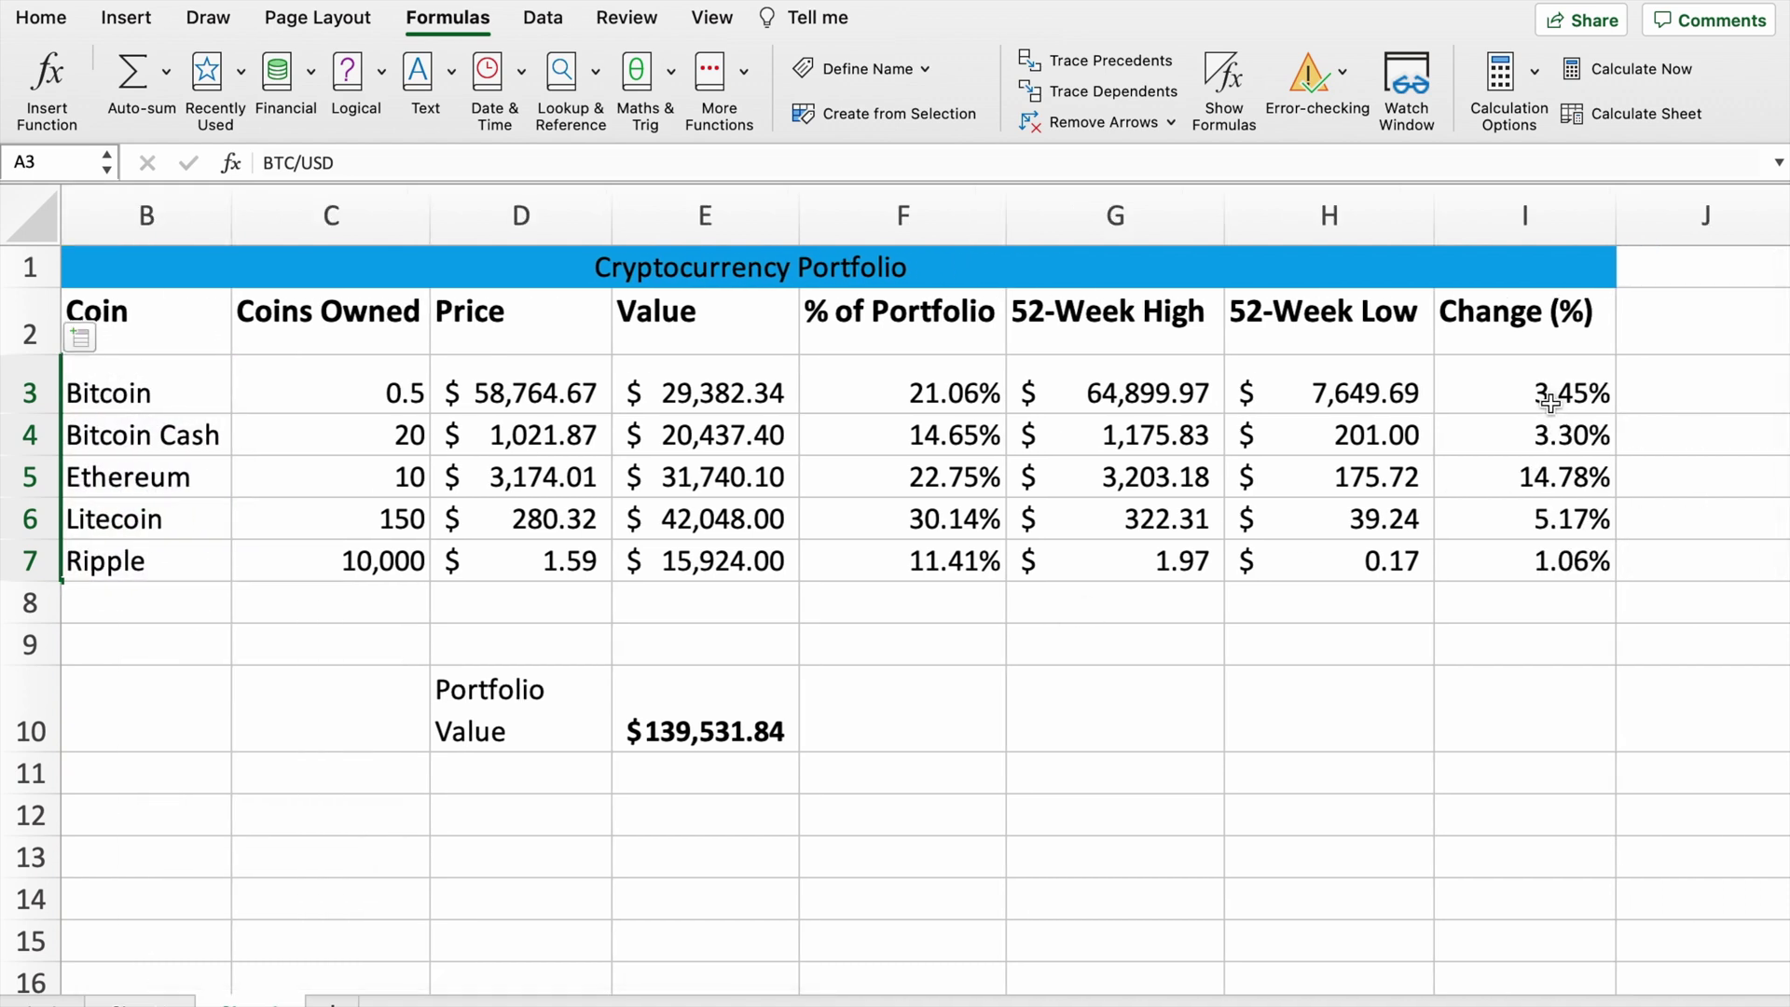
left_click_drag(1582, 377, 1482, 559)
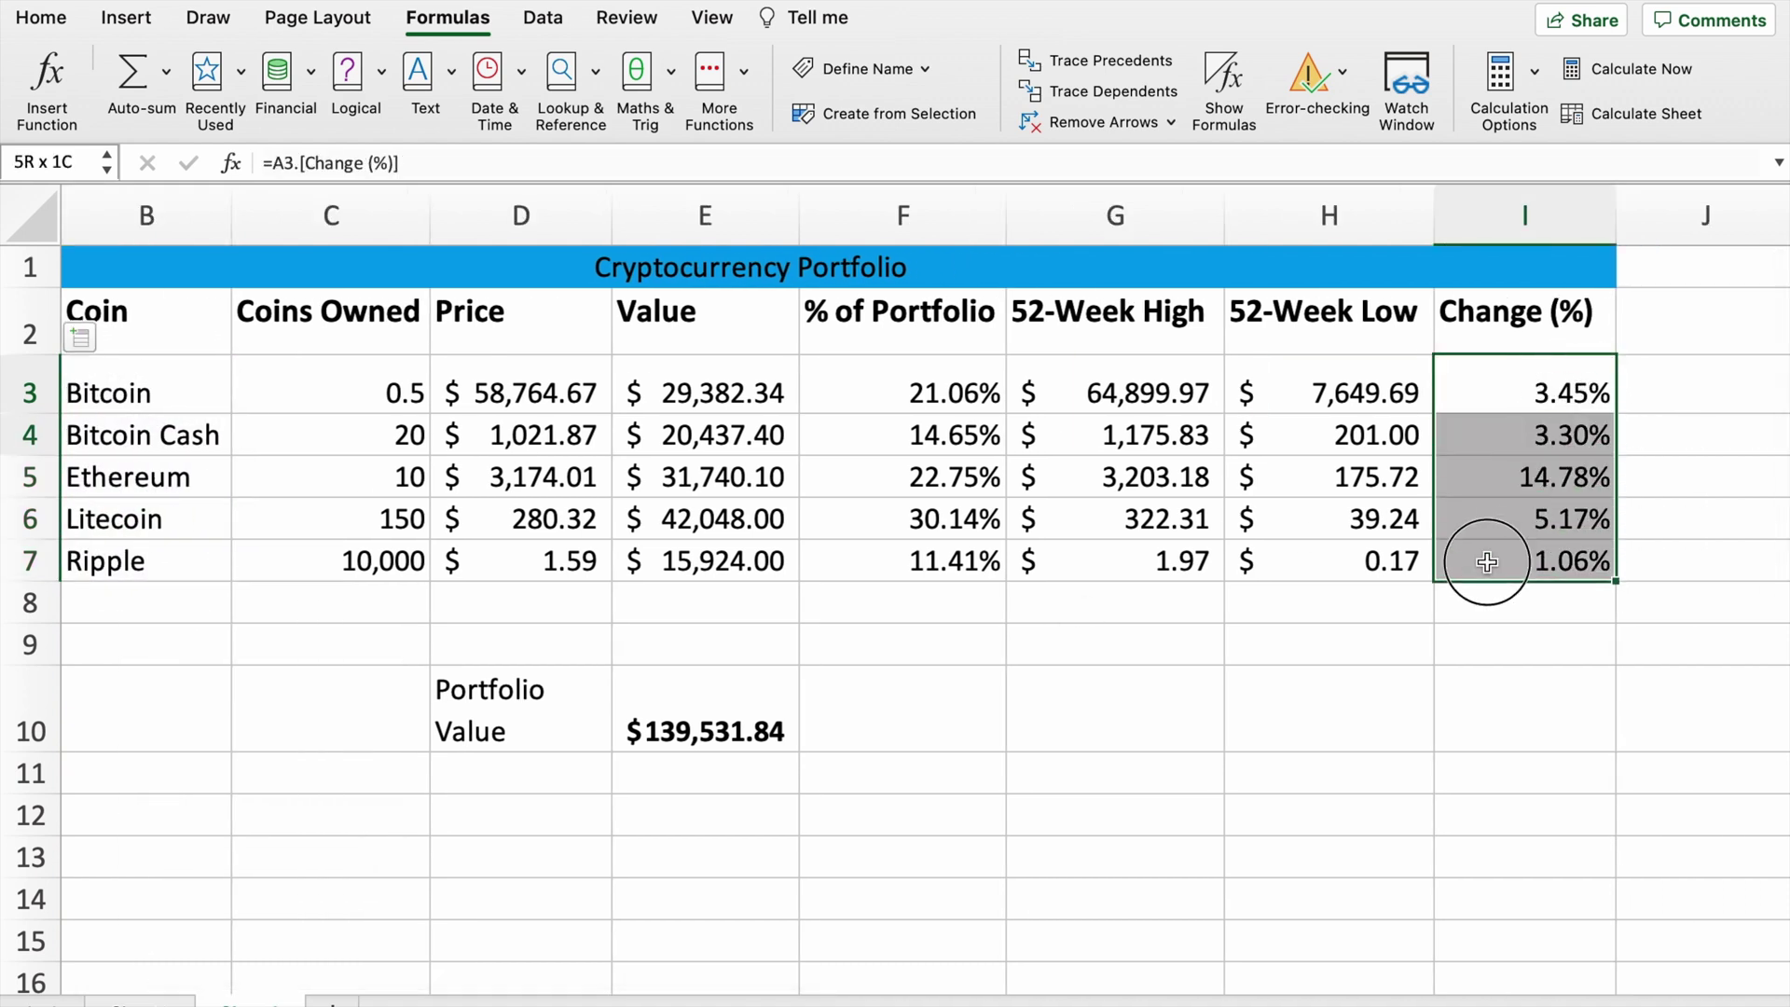
Step: Colour the Change (%) values I3:I7 and the 52-Week High values G3:G7 green
left_click(43, 30)
left_click(482, 113)
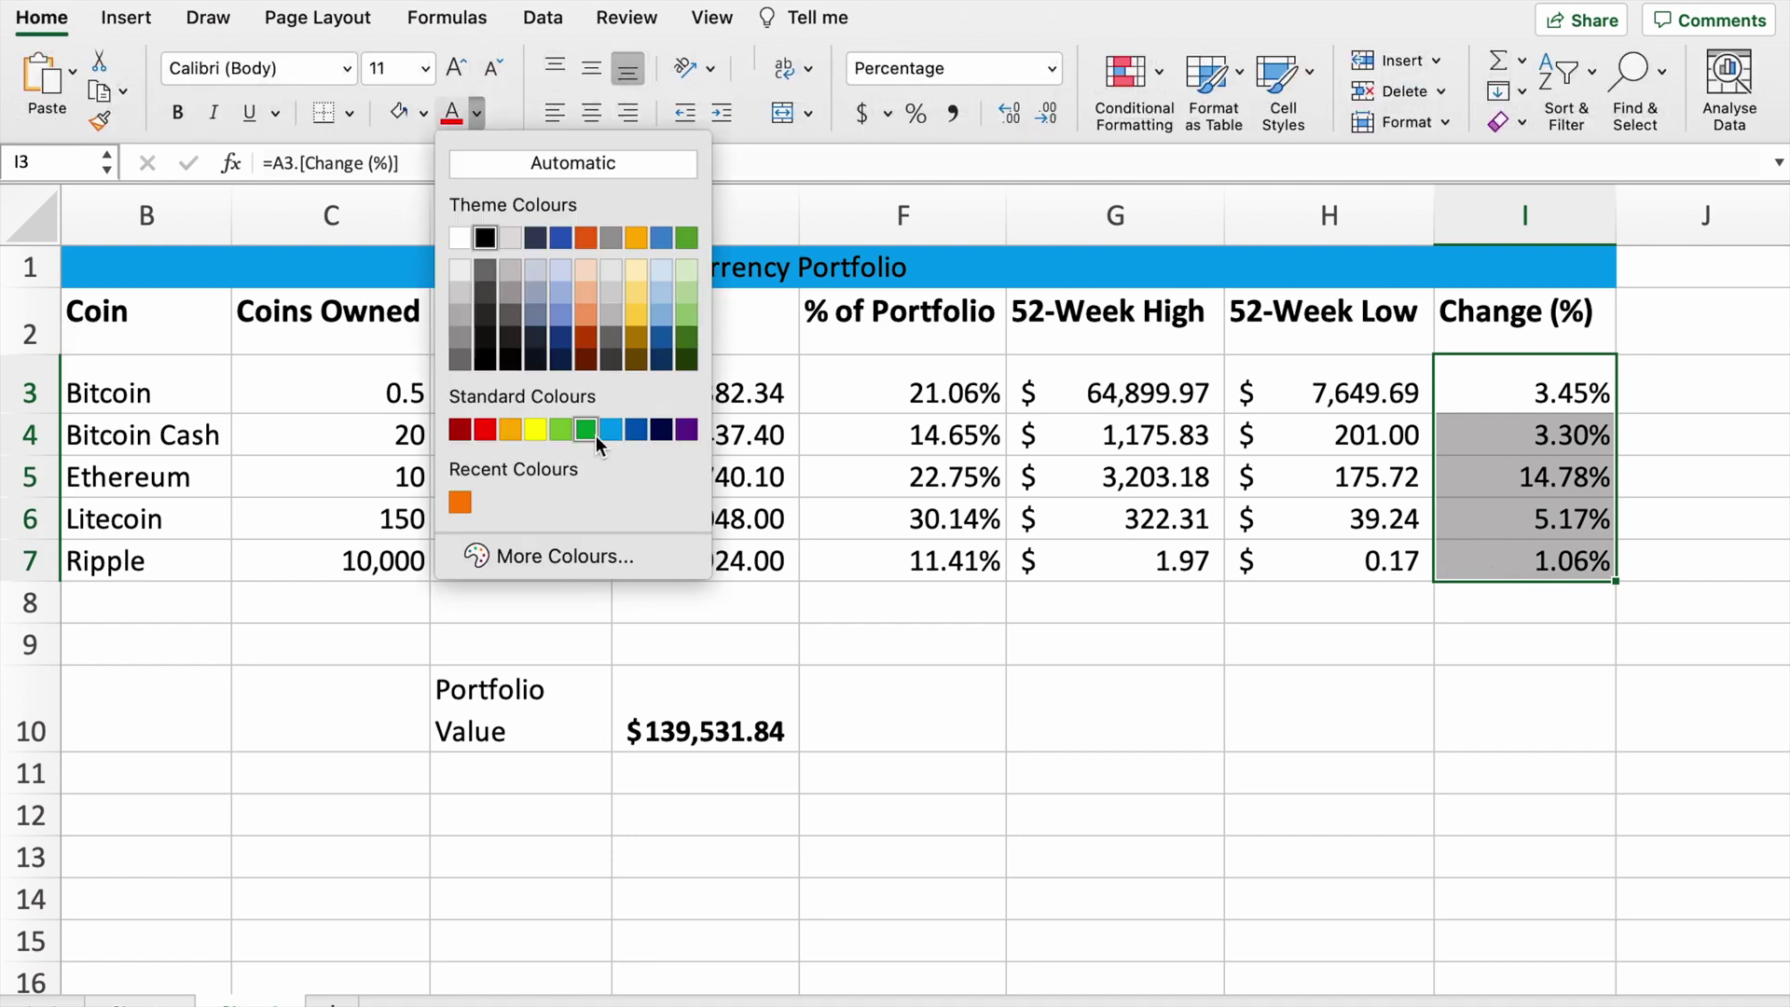
left_click(596, 434)
left_click(996, 697)
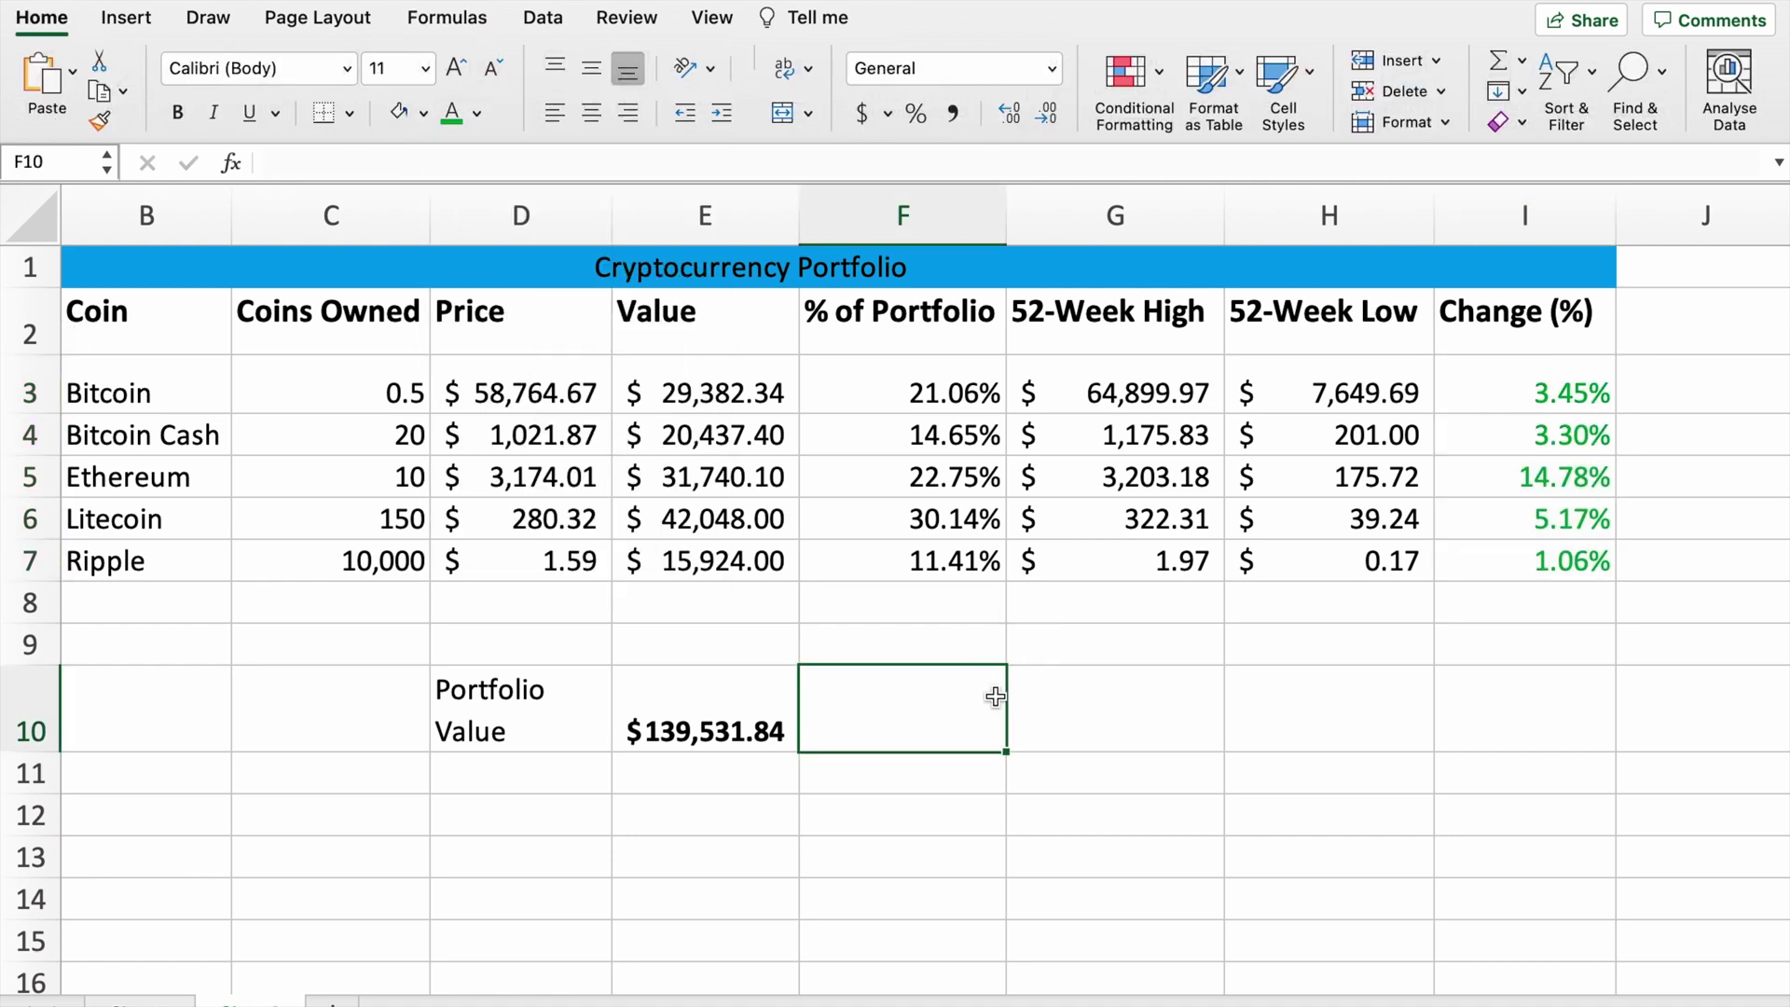
key("Up")
key("Up")
key("Up")
key("Up")
key("Up")
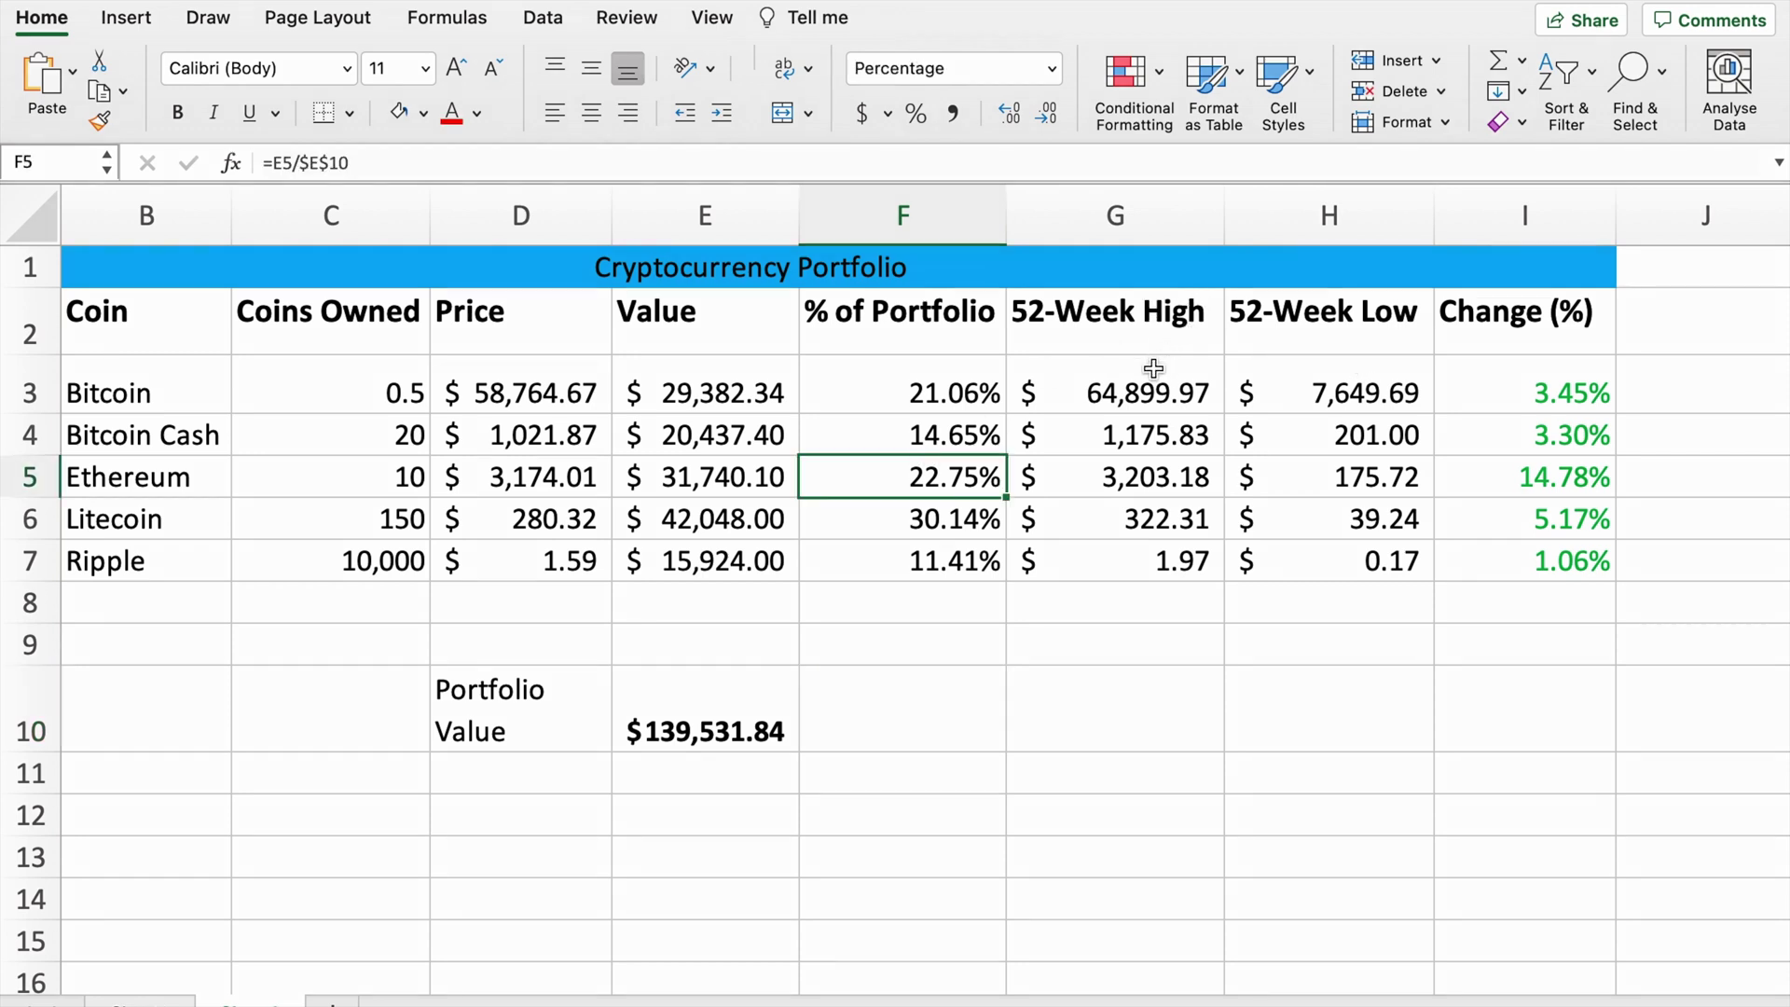
left_click_drag(1154, 369, 1133, 564)
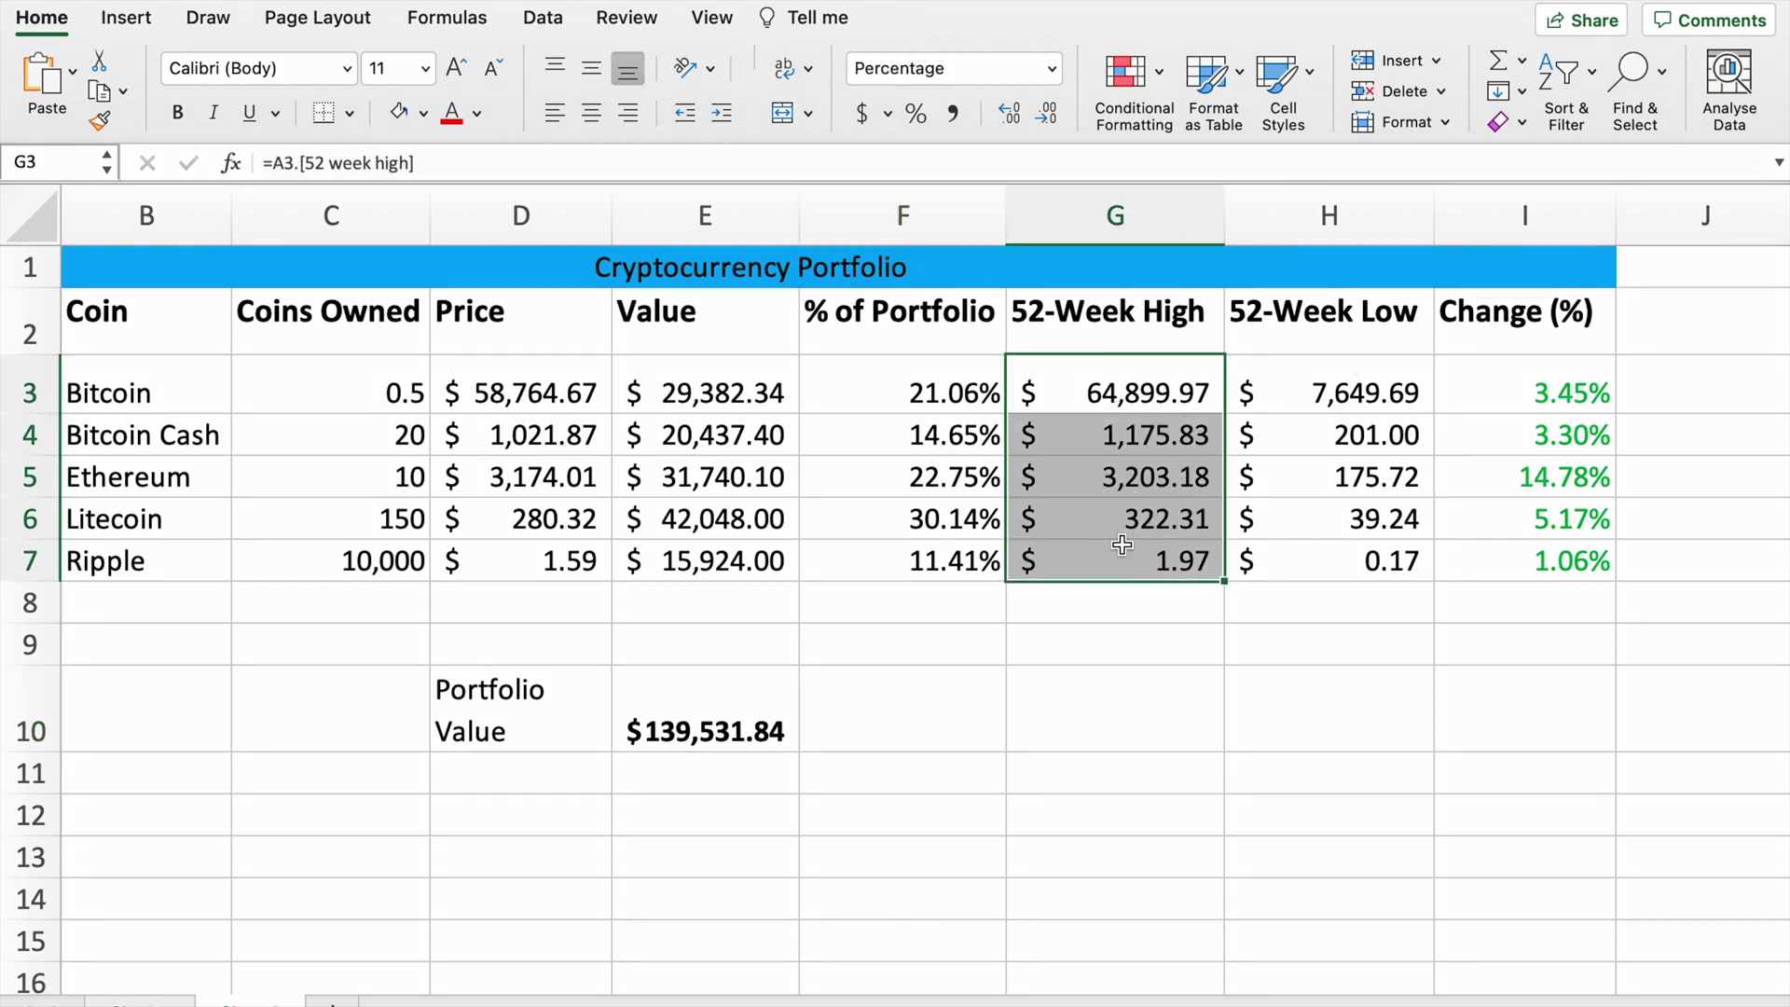
left_click(478, 114)
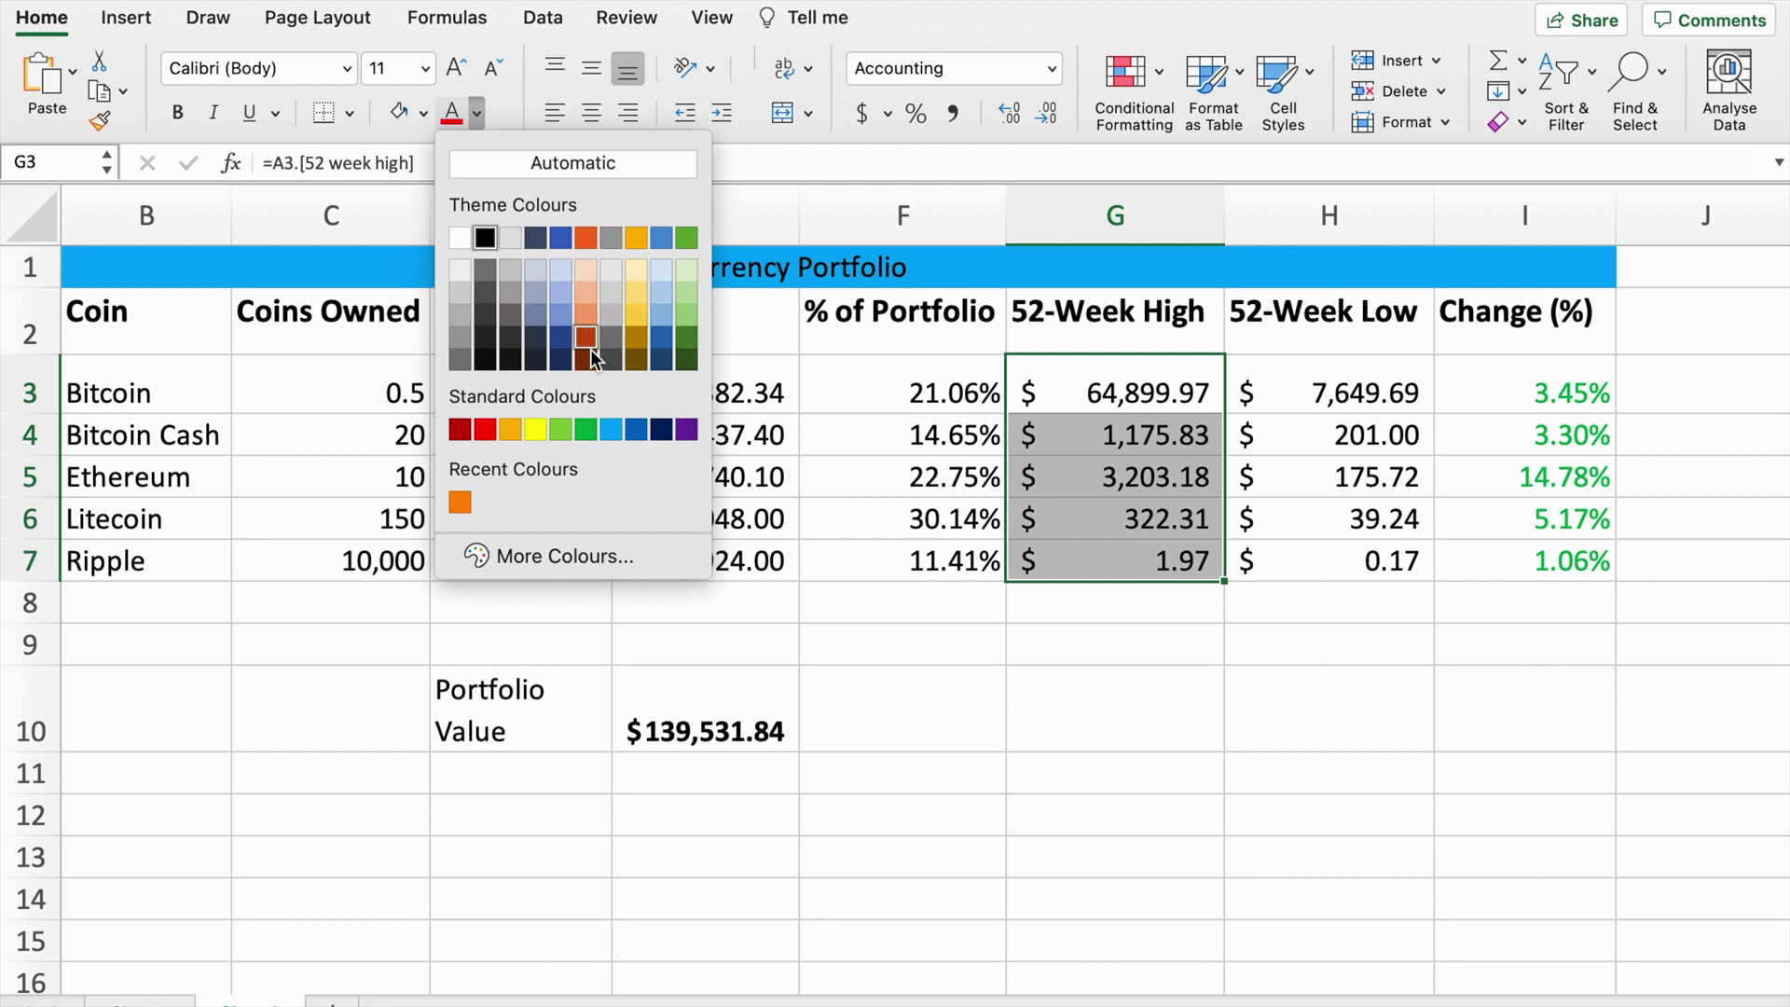
left_click(579, 427)
Step: Make the 52-Week Low values red and the Price values D3:D7 blue
left_click_drag(1372, 385, 1336, 560)
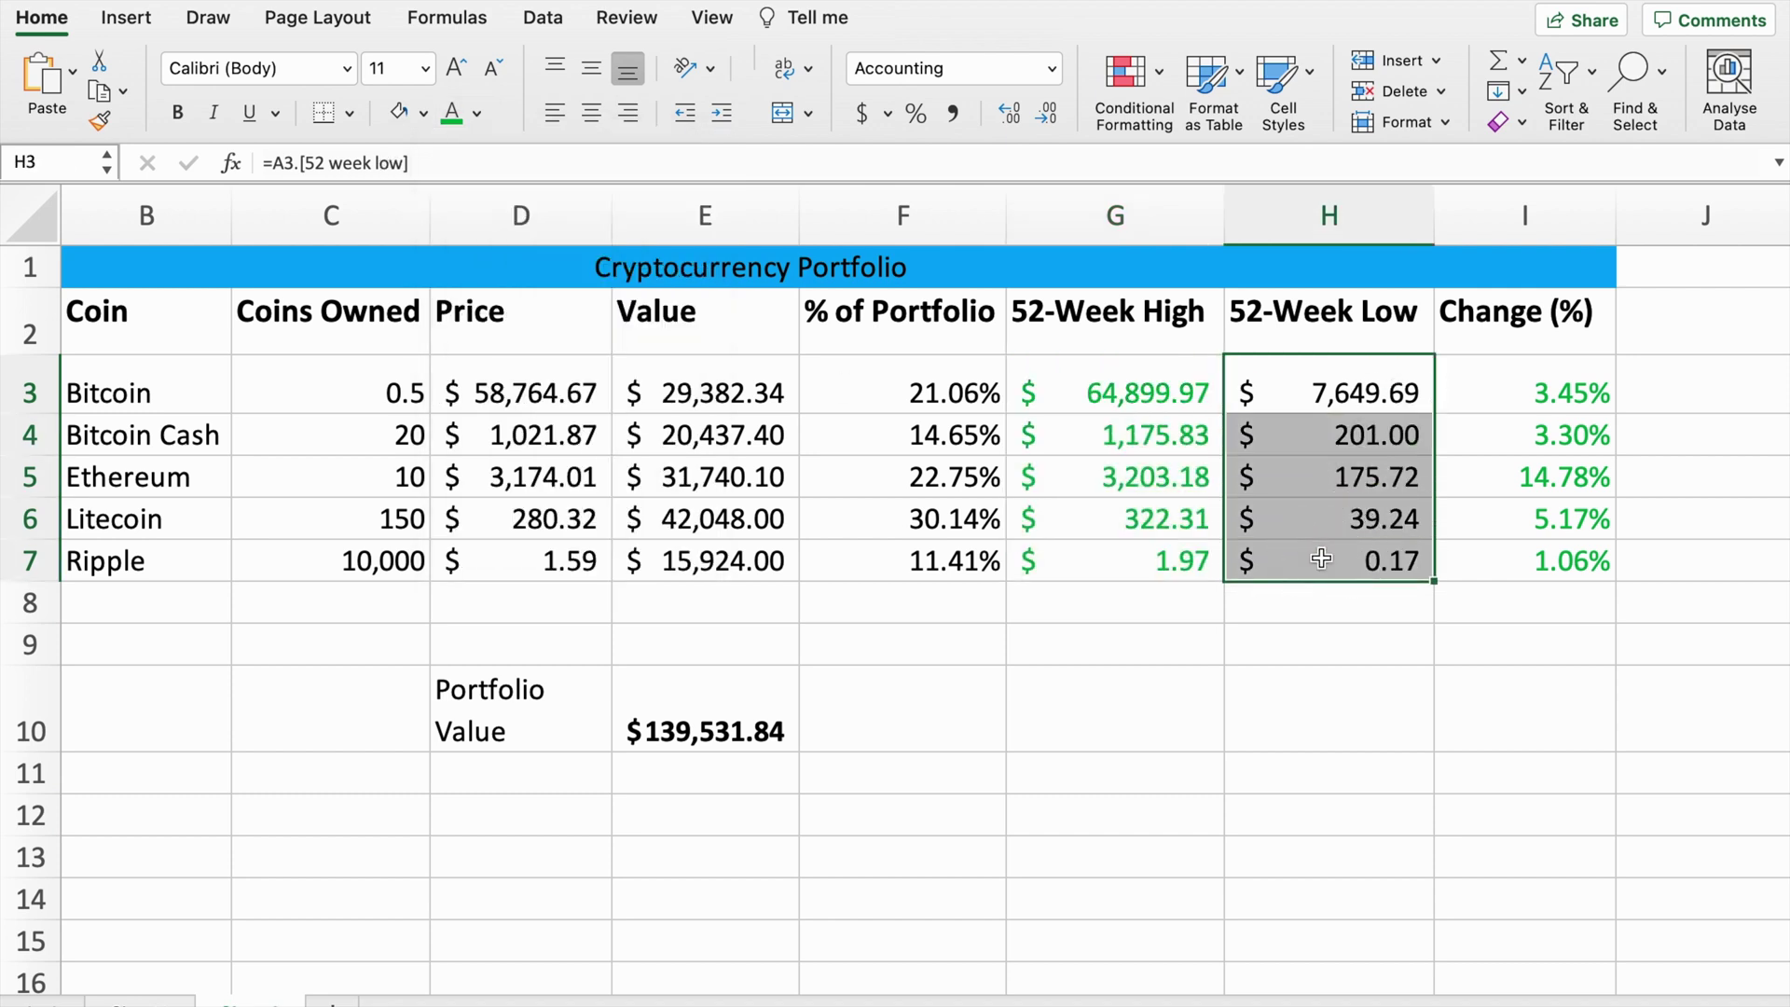
left_click(478, 114)
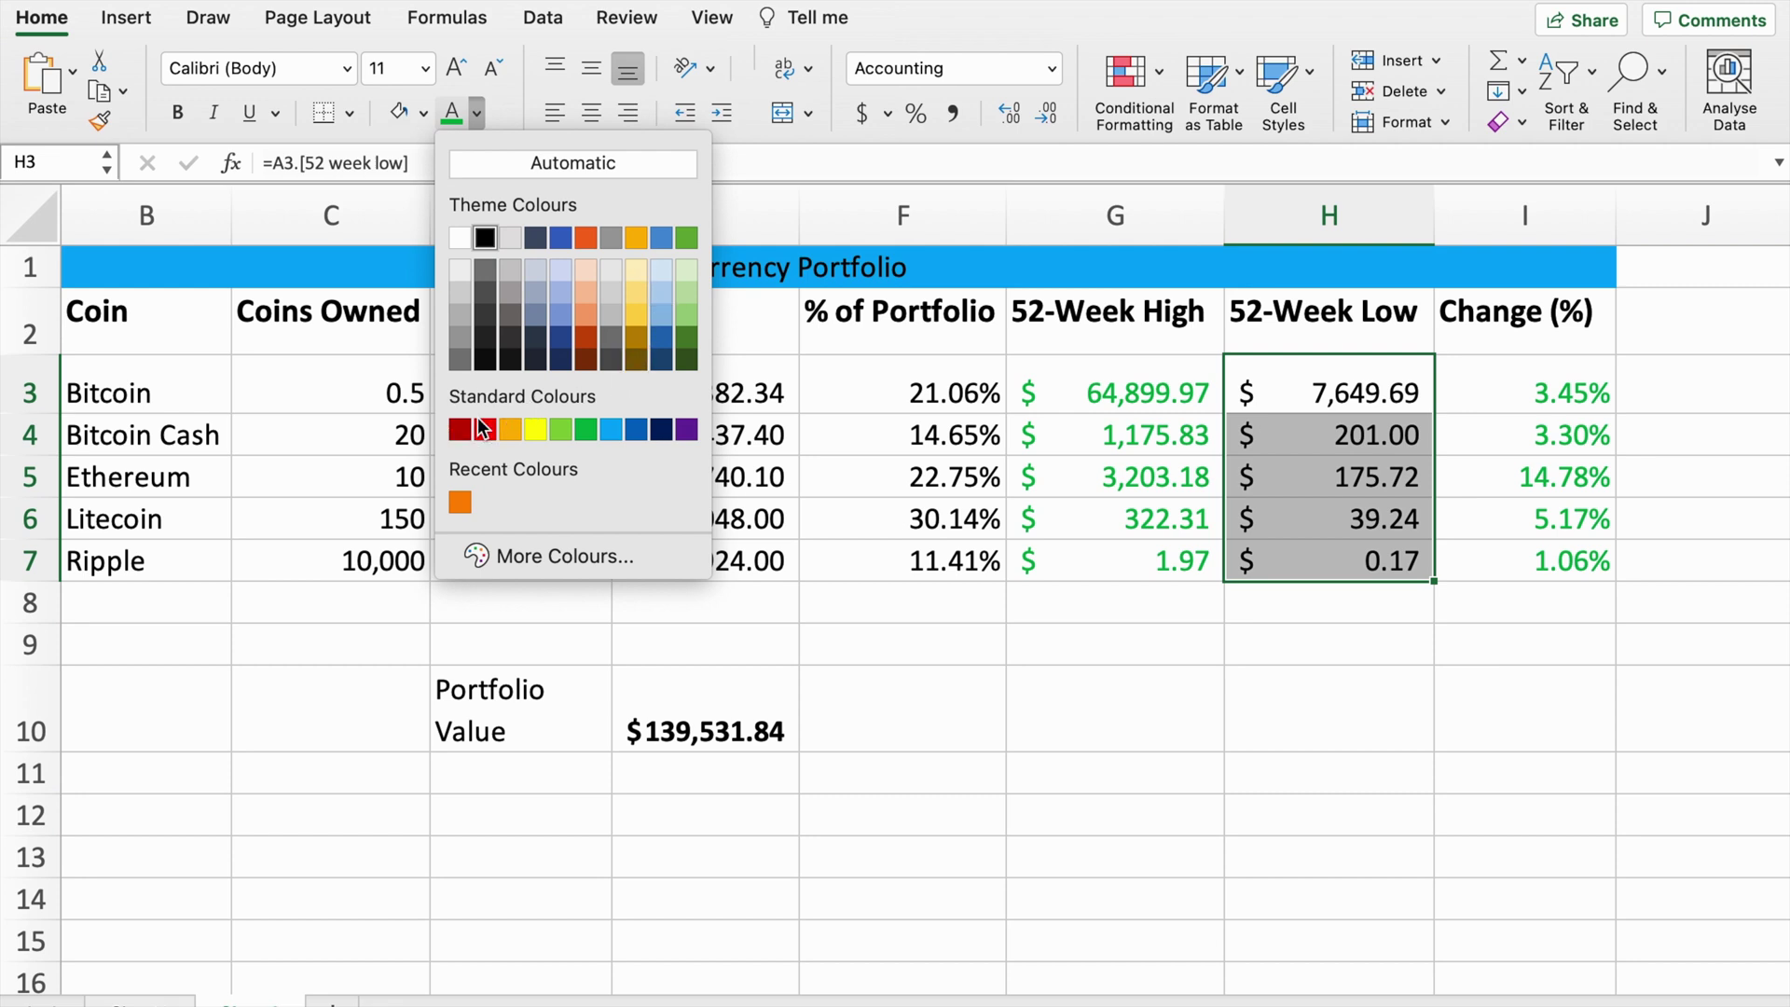
left_click(483, 427)
left_click_drag(511, 387, 489, 555)
left_click(483, 125)
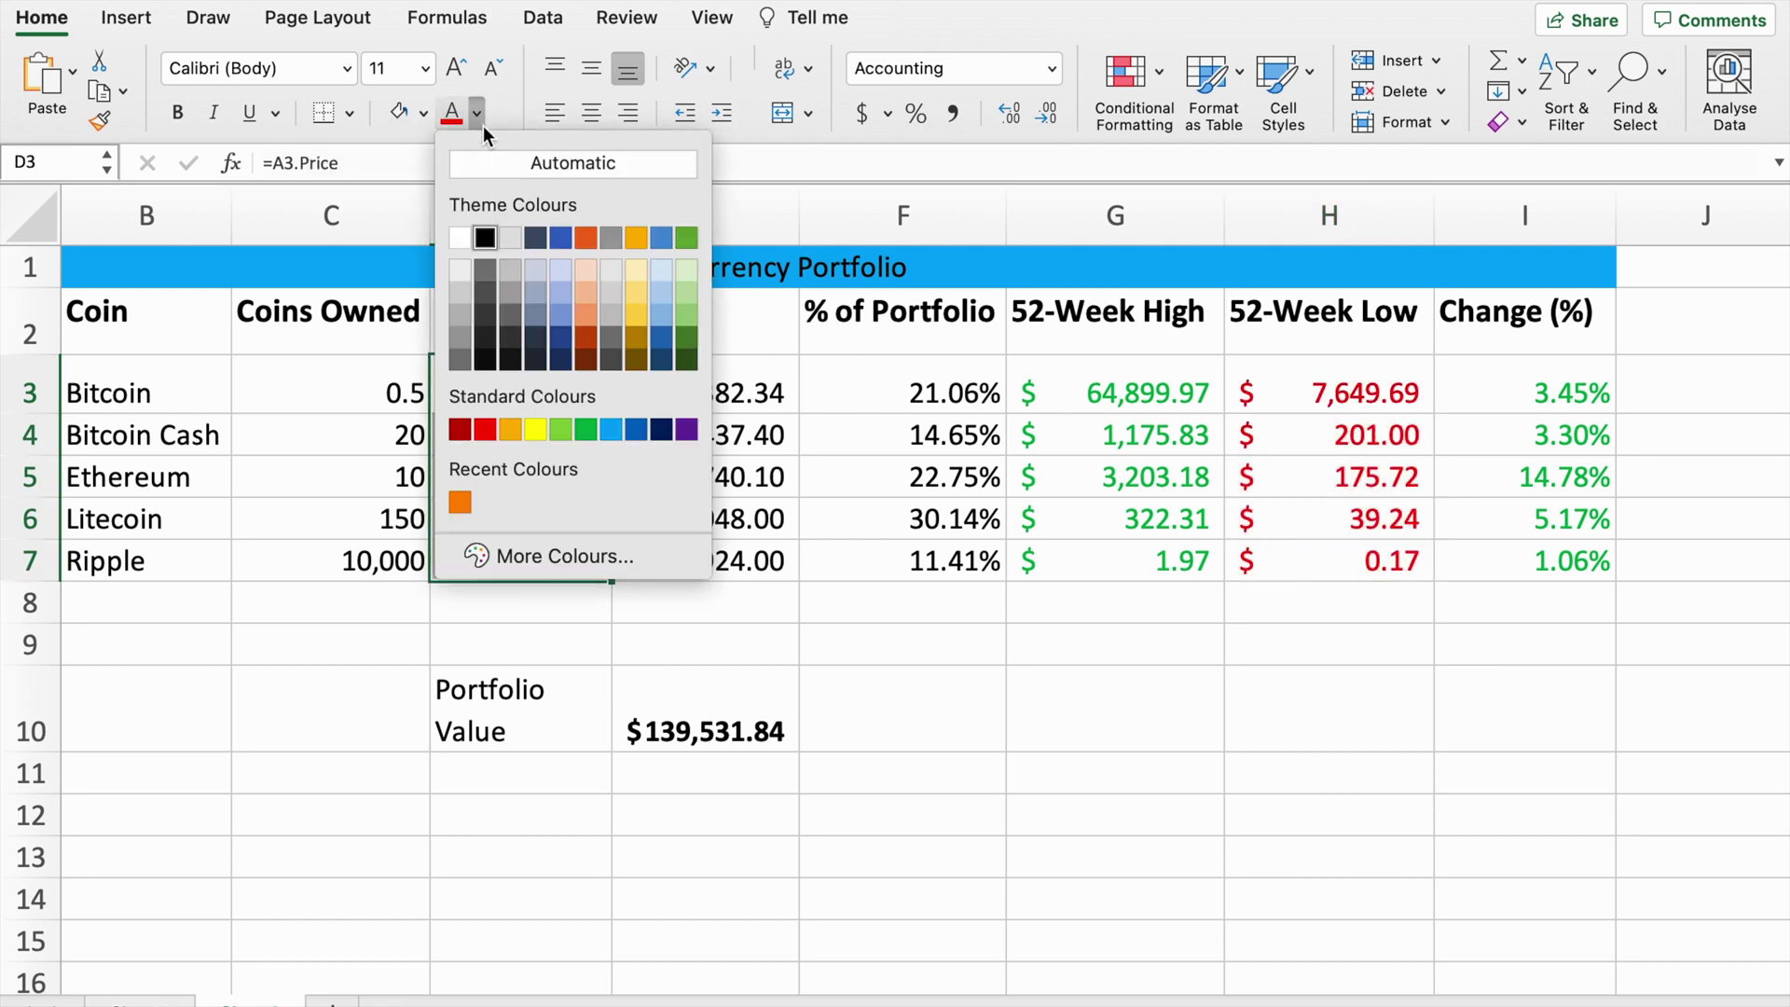
left_click(661, 430)
left_click(830, 471)
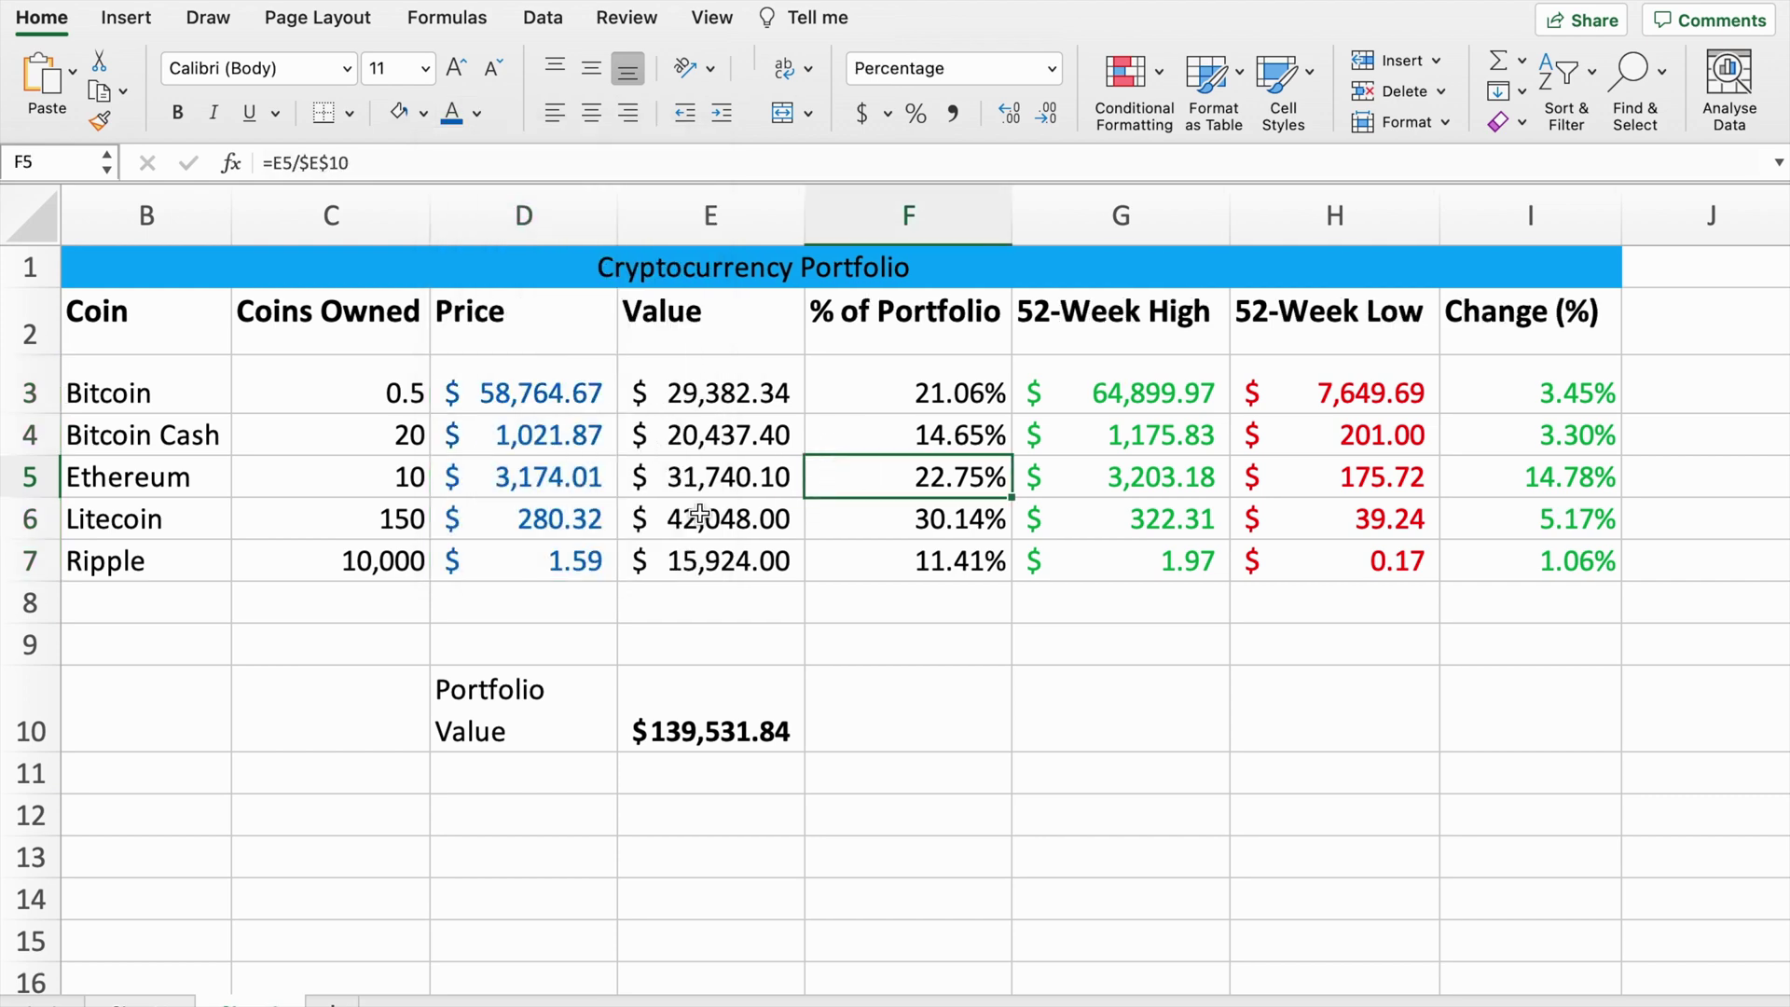
scroll(699, 516, "left", 3)
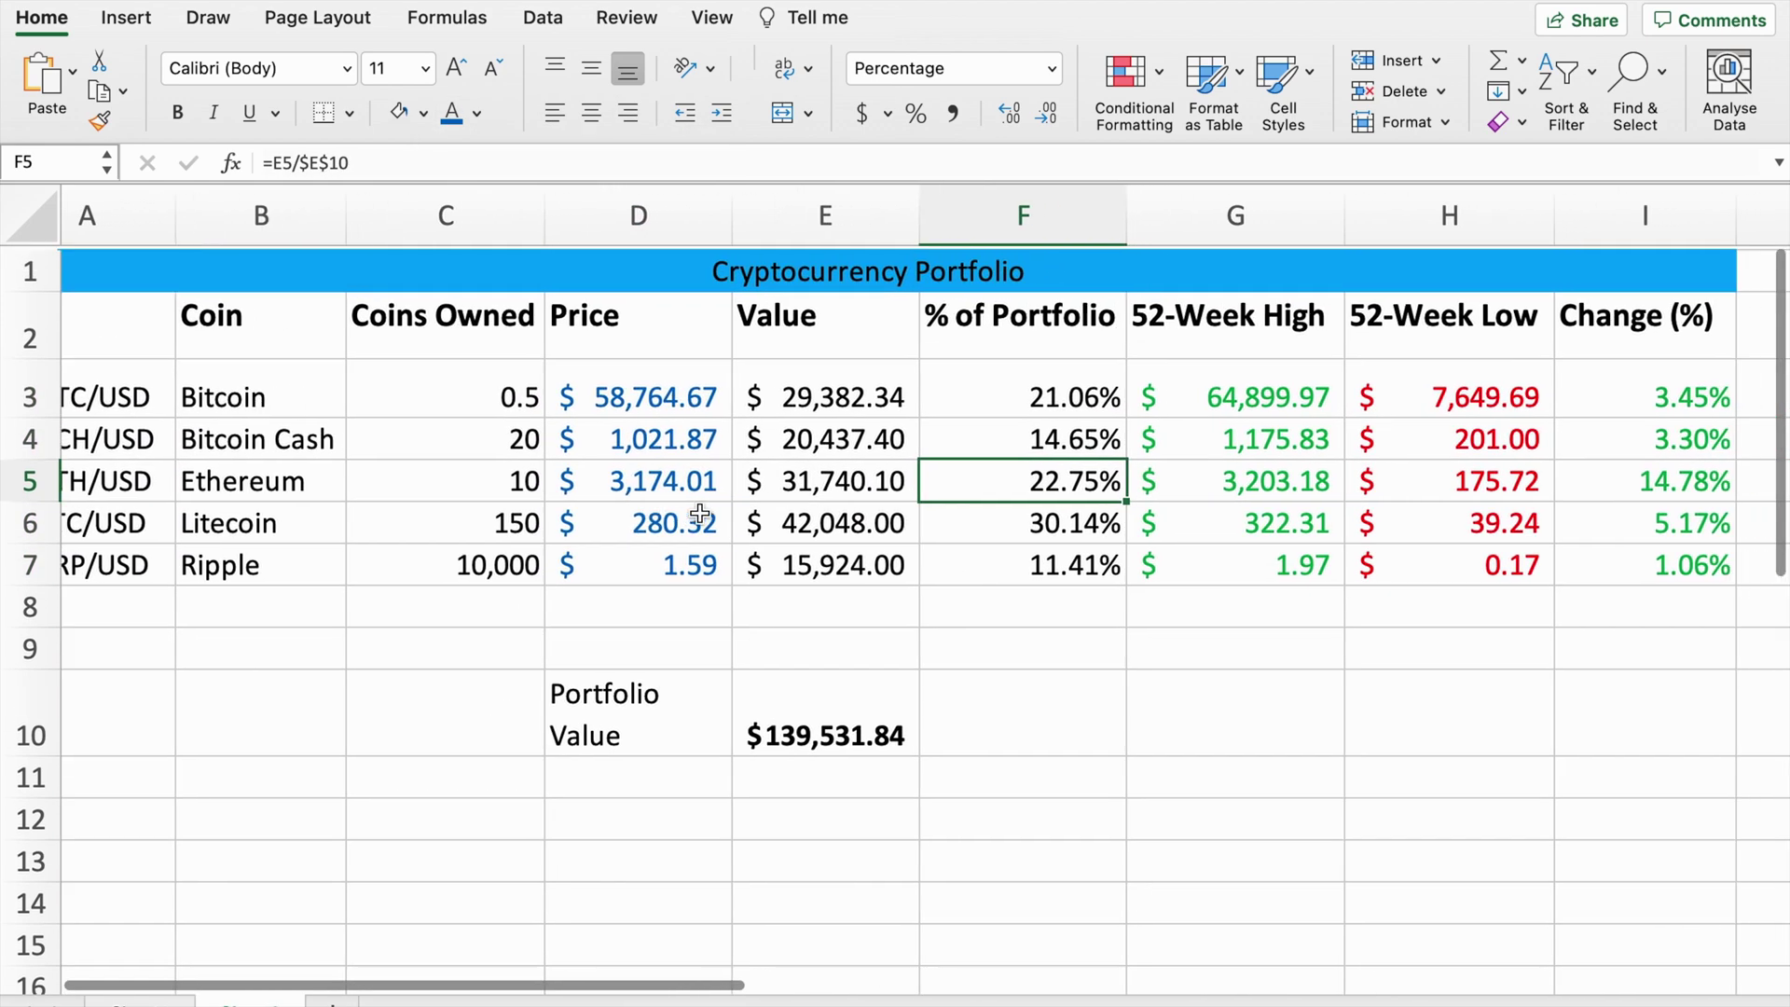
Step: Shrink column A to a sliver so only the linked coin icons show beside the names
scroll(701, 513, "left", 2)
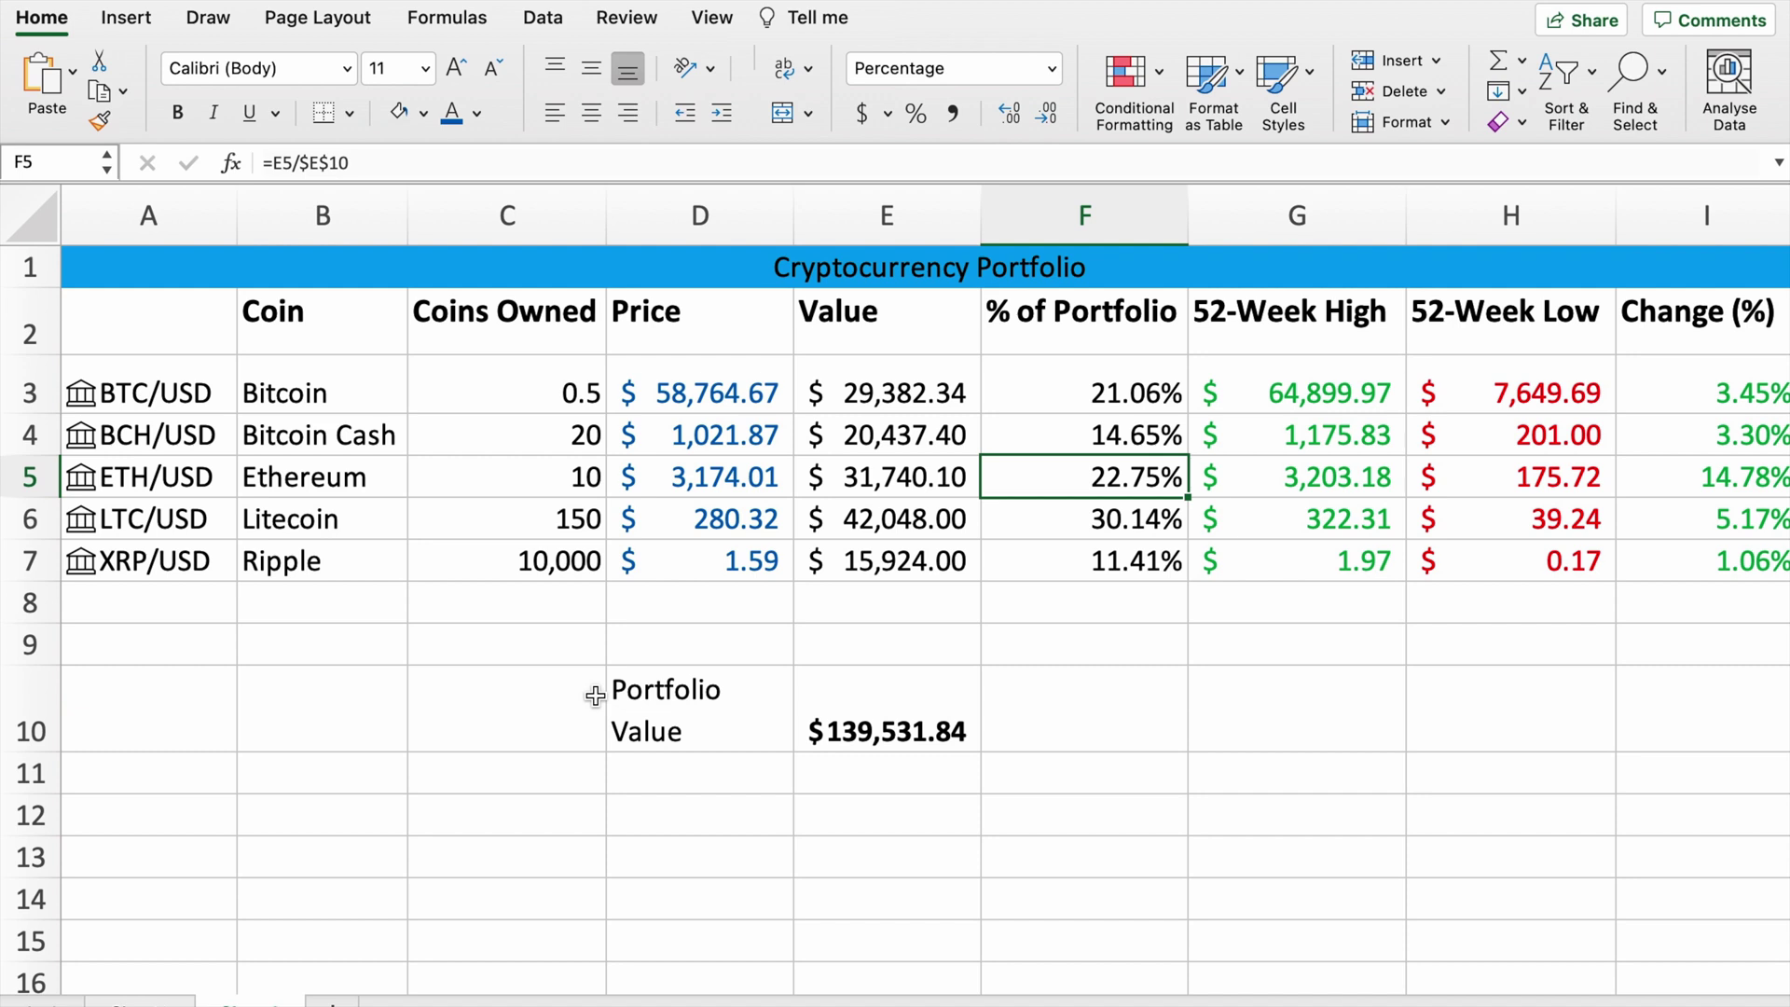
left_click(289, 599)
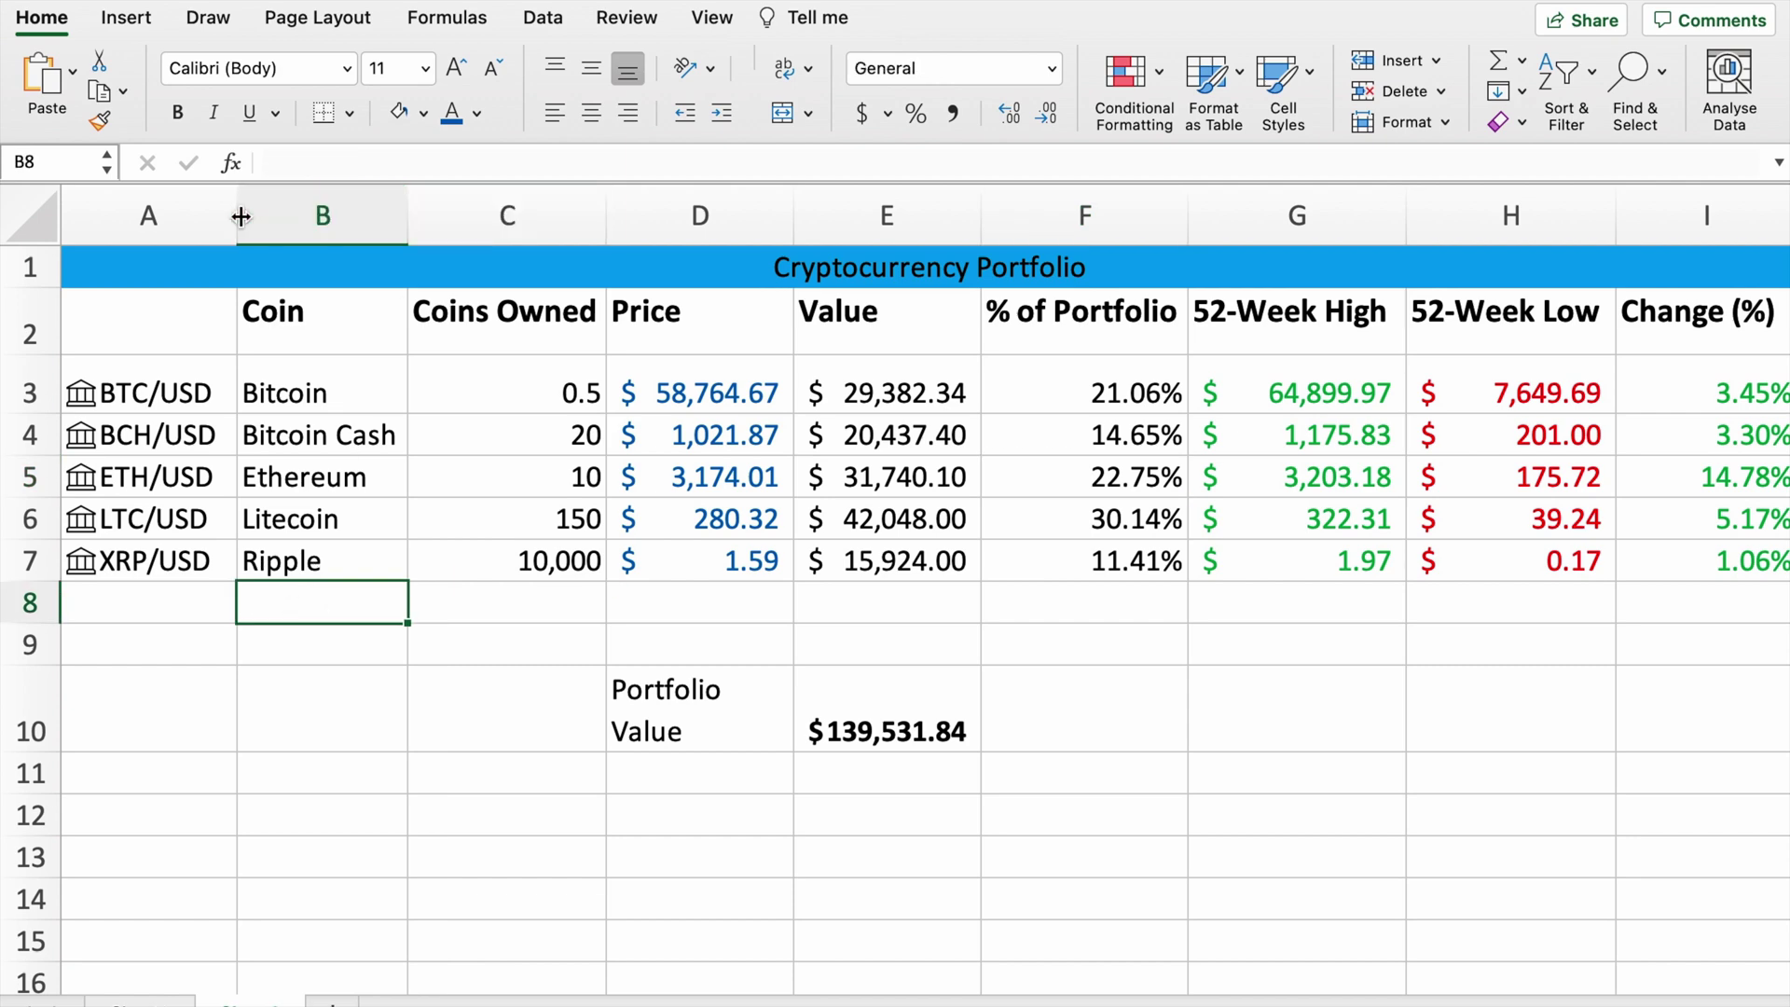
left_click_drag(238, 214, 99, 254)
left_click(339, 775)
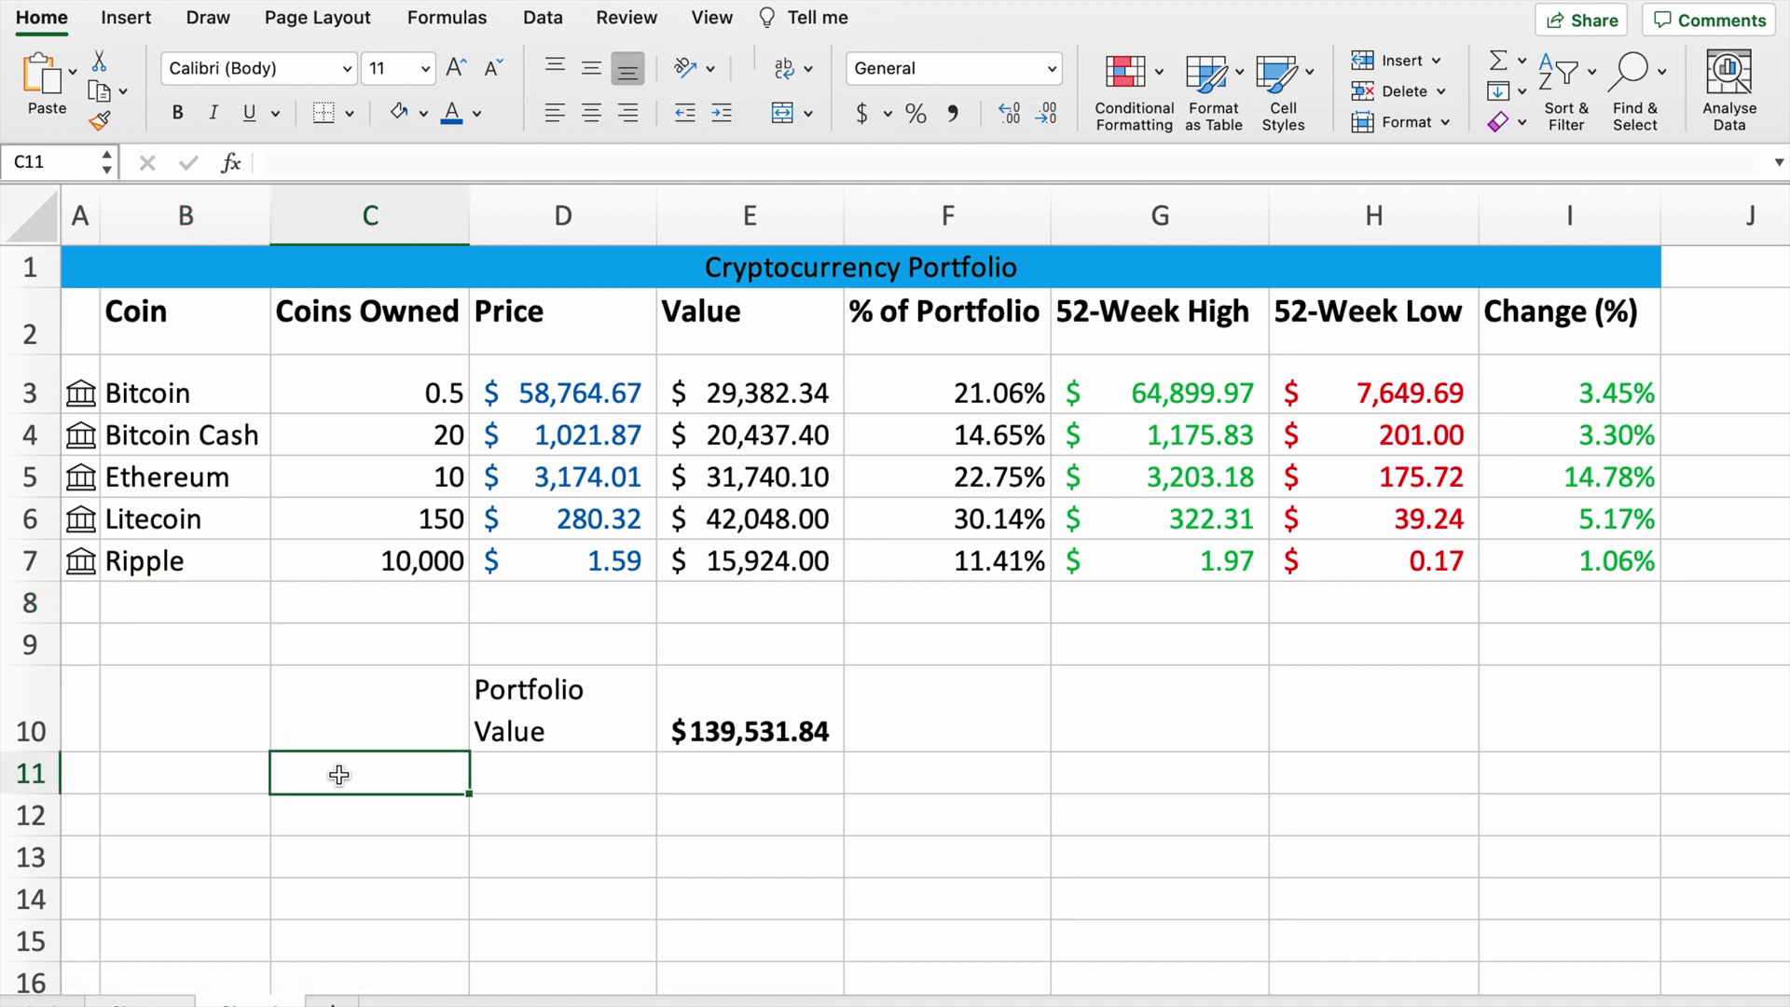